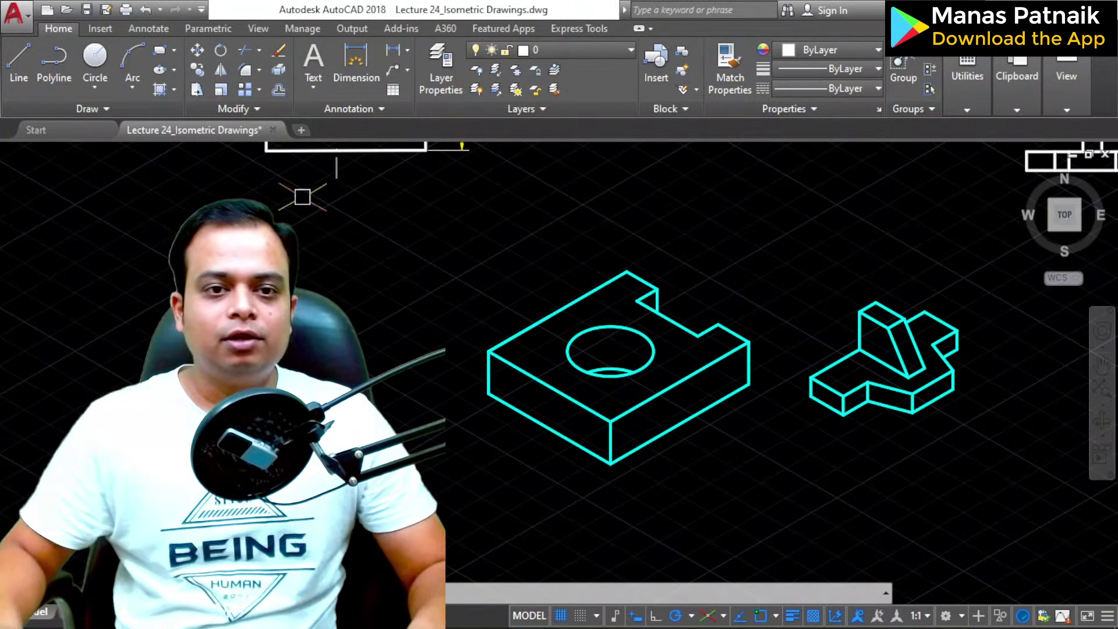
Step: Copy the dimensioned front and top views of the block with the circular hole into an empty area of the drawing
left_click(313, 284)
scroll(312, 284, "down", 3)
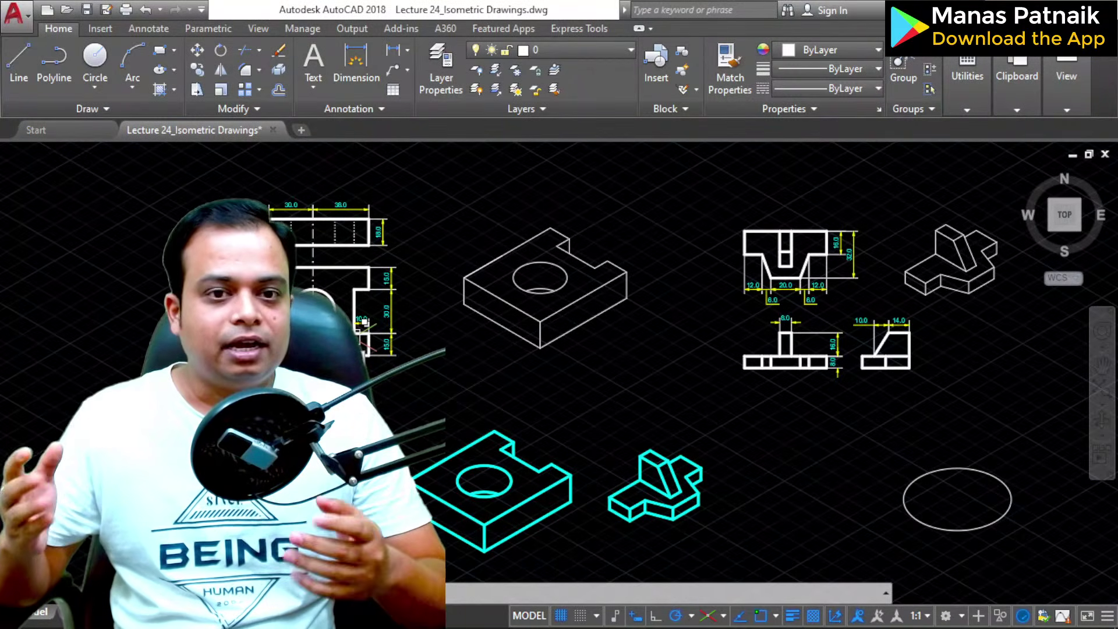
left_click(440, 177)
left_click(289, 302)
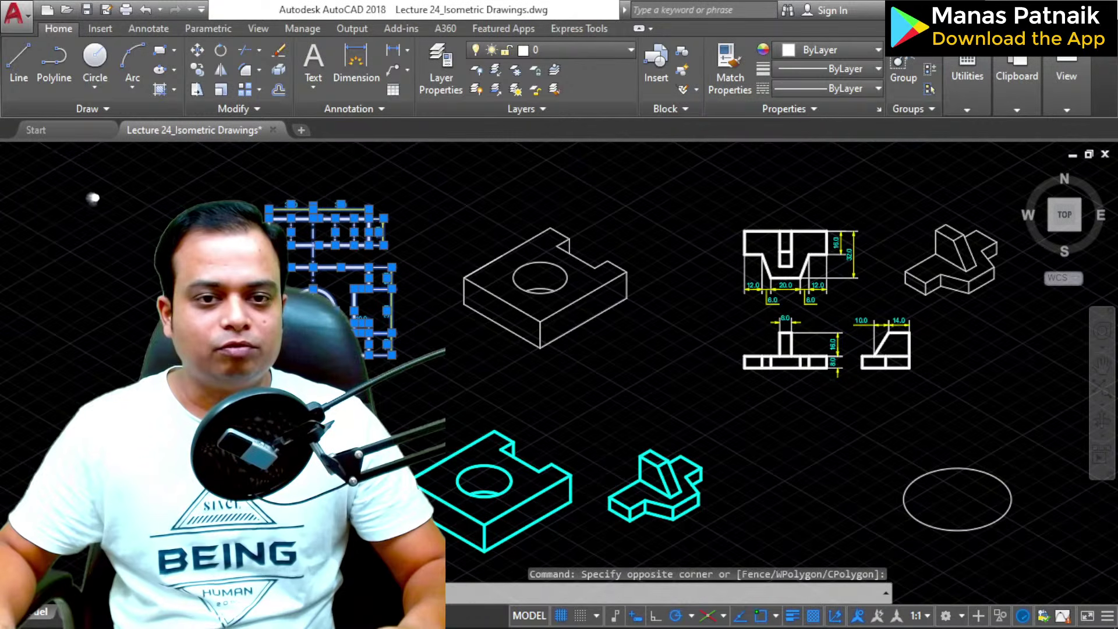
middle_click_drag(591, 375, 326, 377)
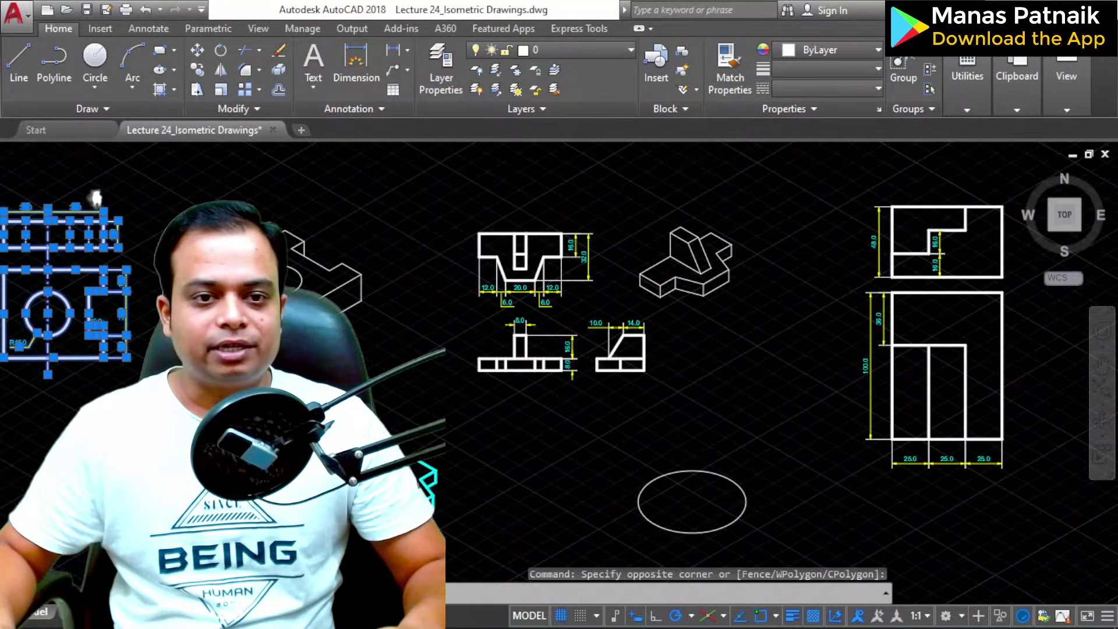
mouse_move(276, 331)
middle_mouse_down()
mouse_move(498, 340)
mouse_move(487, 324)
middle_mouse_up()
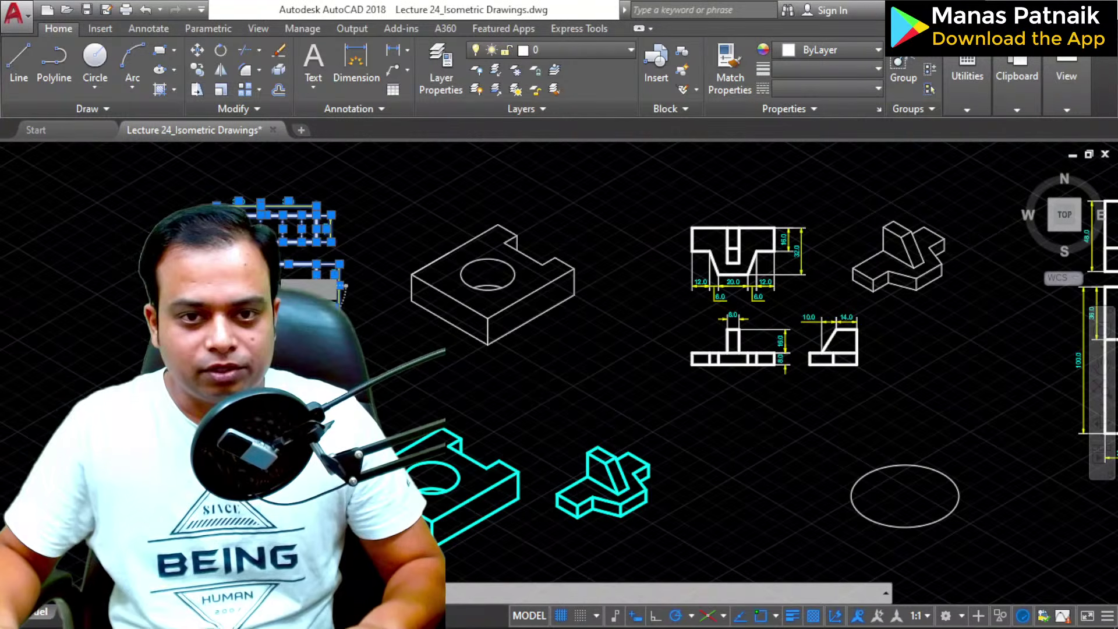
key("ctrl+c")
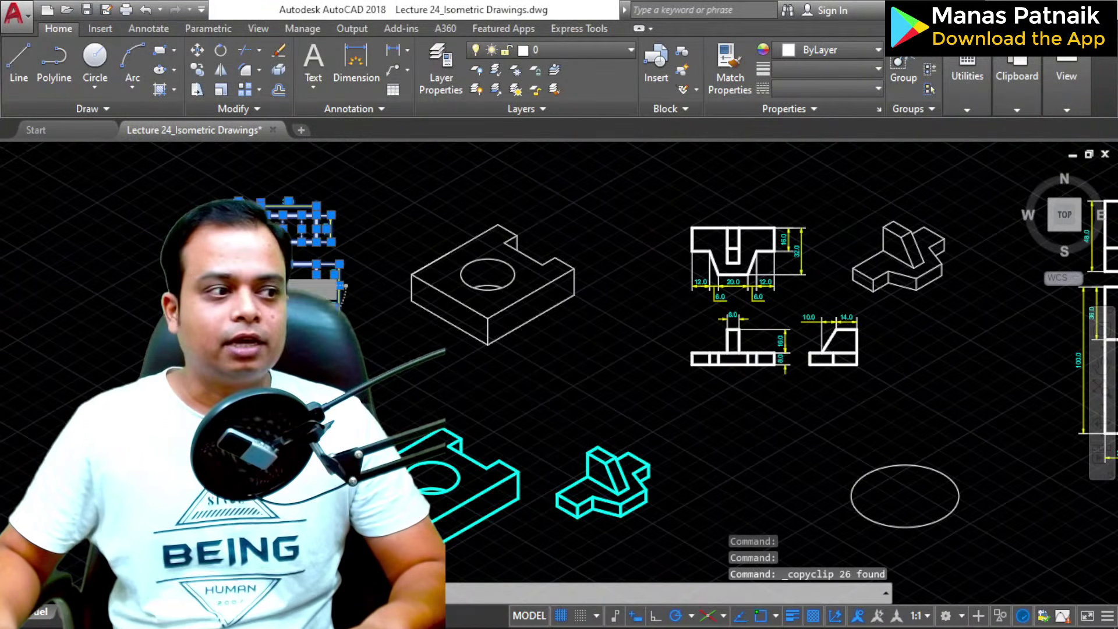
scroll(301, 331, "down", 2)
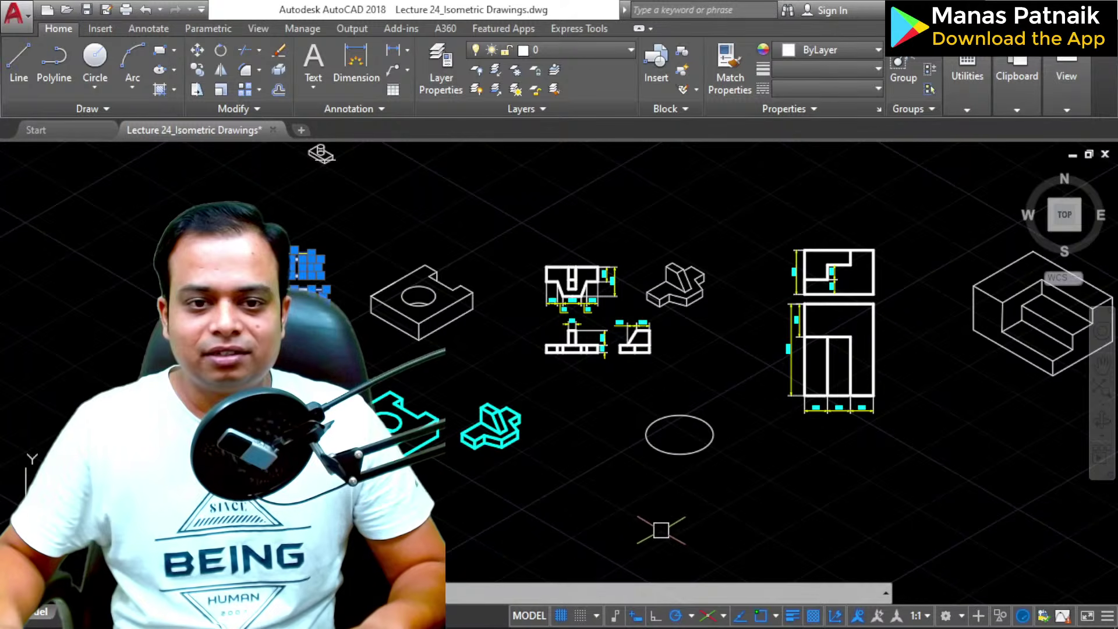
scroll(661, 529, "down", 2)
mouse_move(660, 530)
middle_mouse_down()
mouse_move(84, 292)
mouse_move(3, 392)
middle_mouse_up()
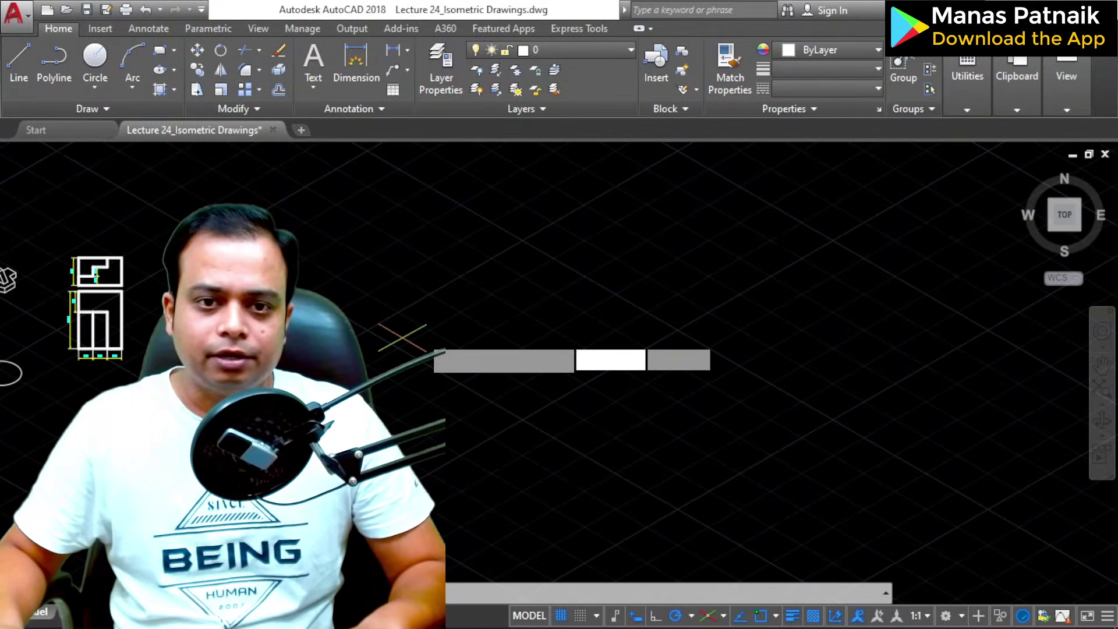
key("ctrl+v")
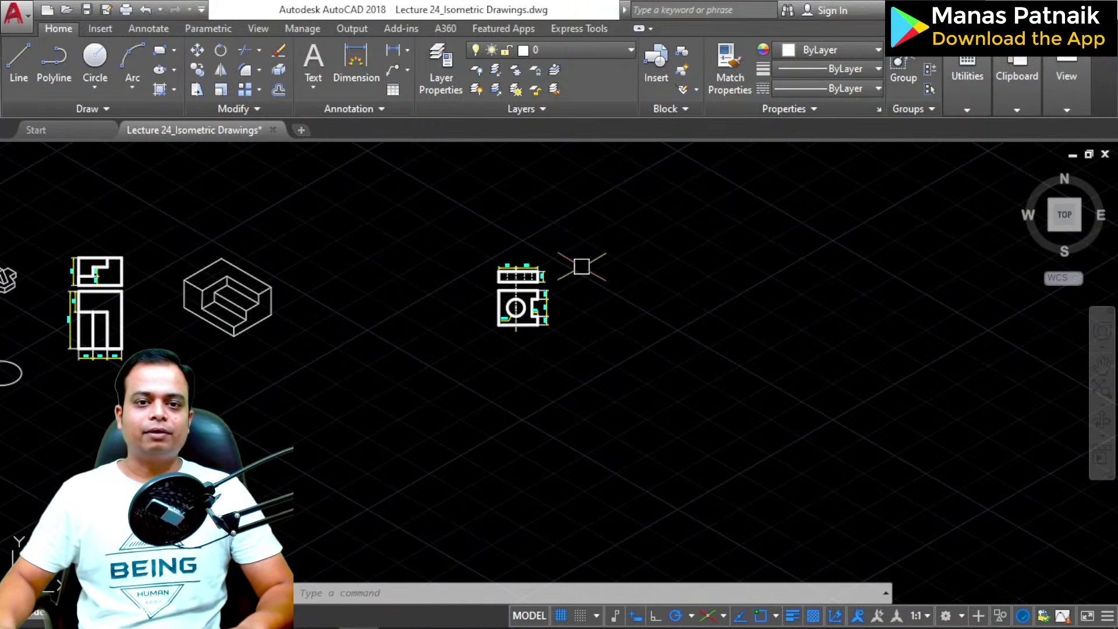
Step: Examine the copied front and top views of the block together with their dimensions
scroll(581, 266, "up", 5)
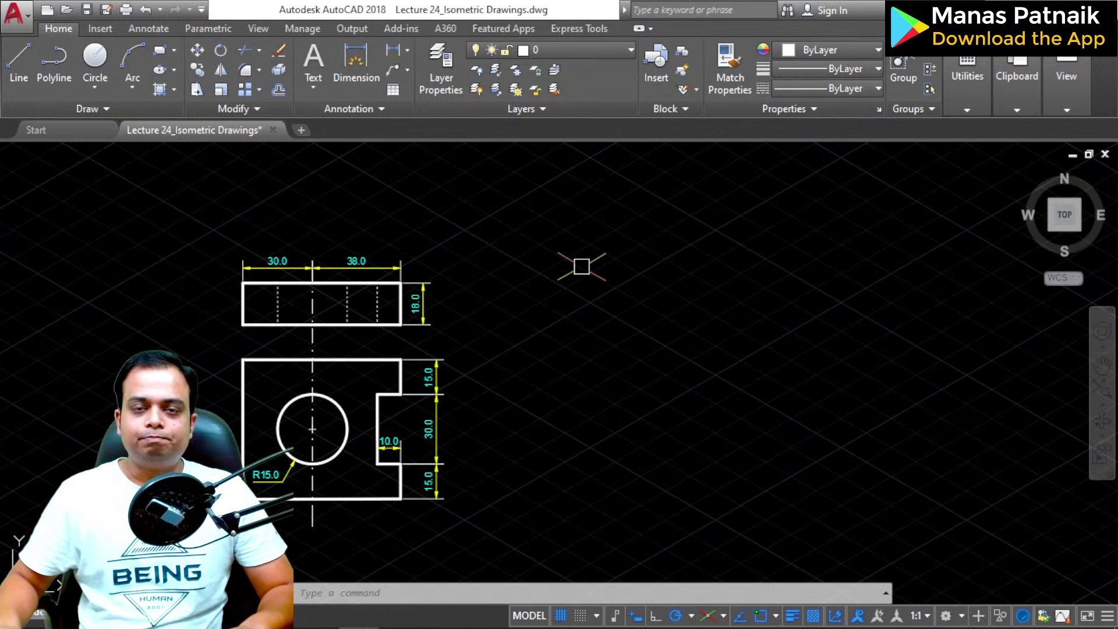
scroll(541, 312, "up", 4)
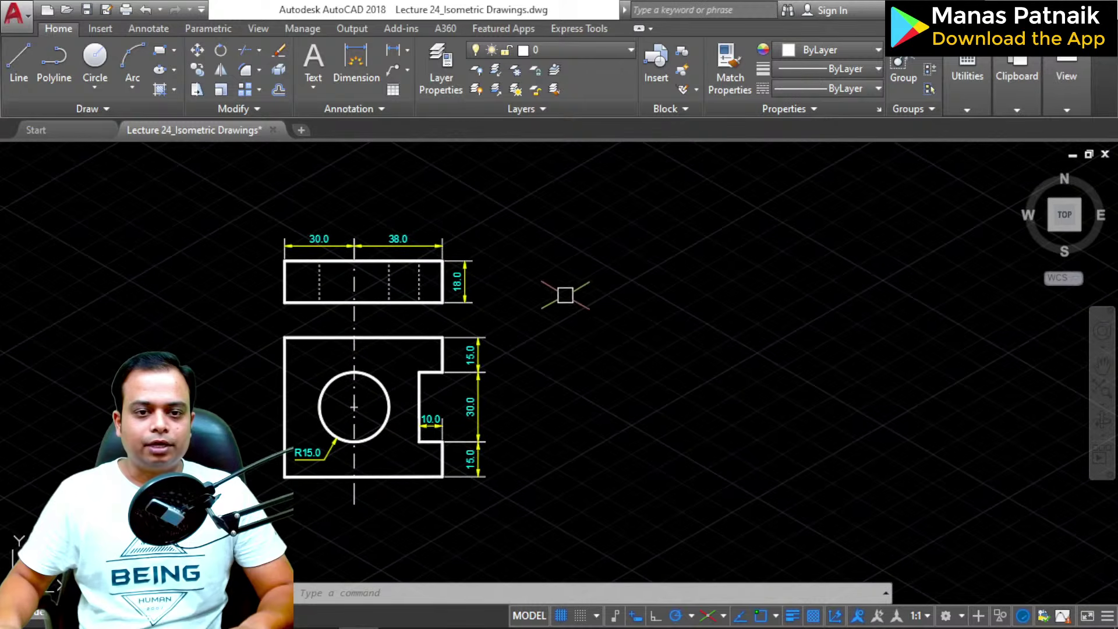
mouse_move(556, 295)
middle_mouse_down()
mouse_move(592, 274)
mouse_move(876, 260)
middle_mouse_up()
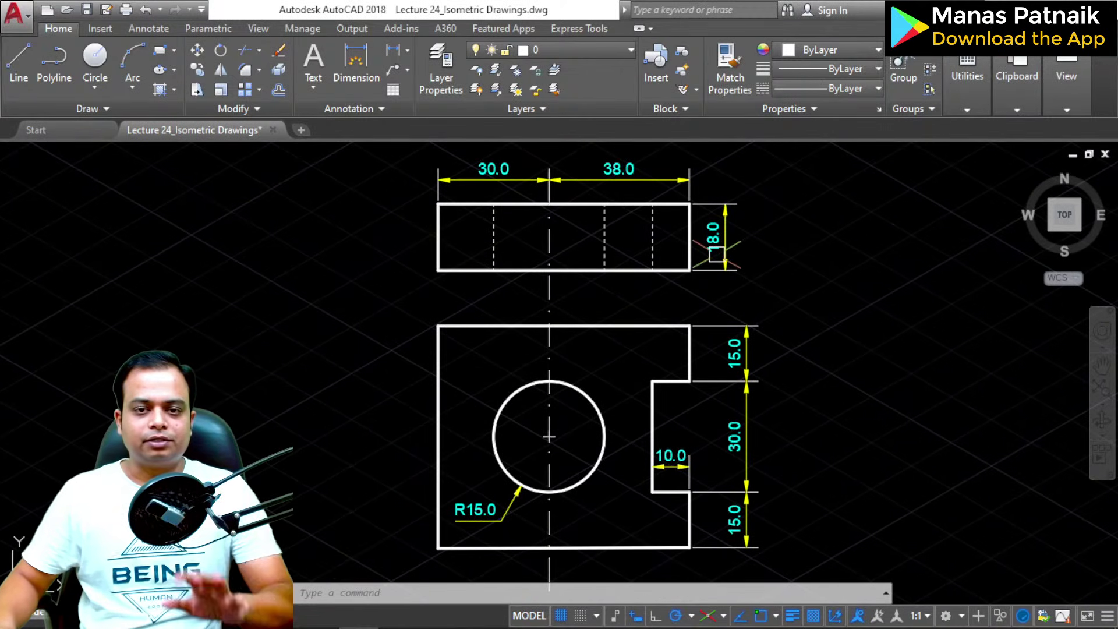
mouse_move(716, 254)
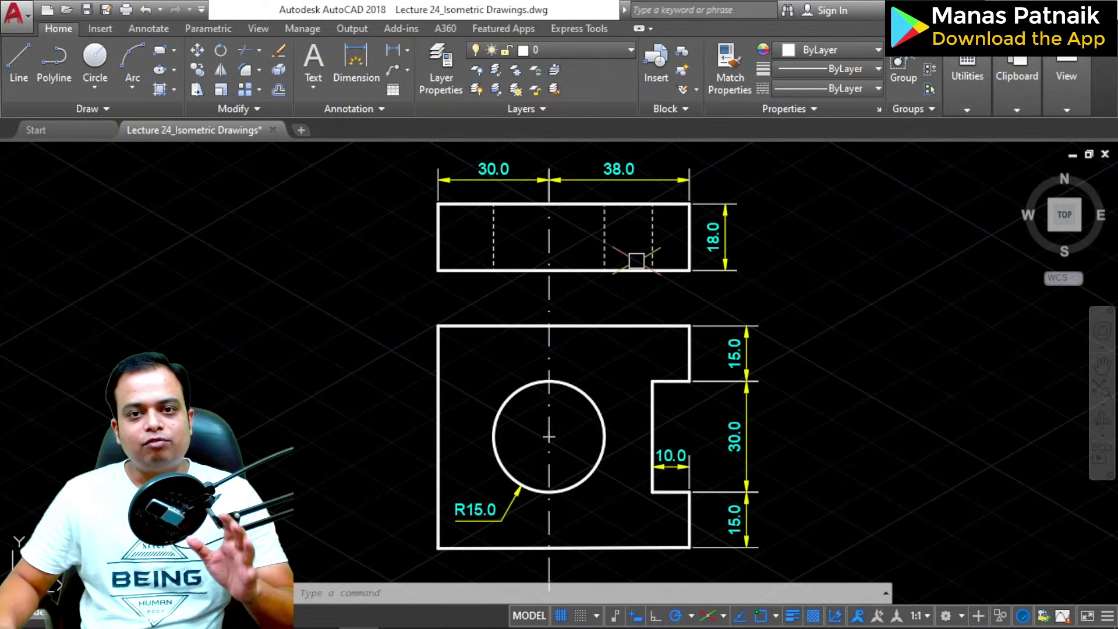
mouse_move(616, 324)
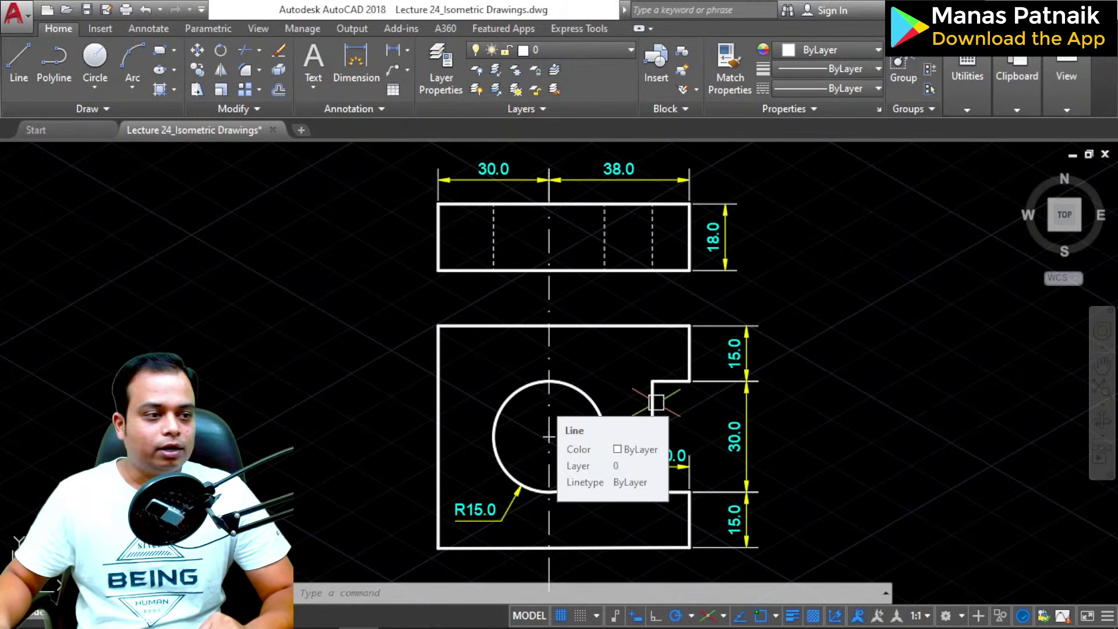
Step: Check which drafting aids, such as Polar Tracking and Isometric Drafting, are enabled for display on the status bar
left_click(1106, 618)
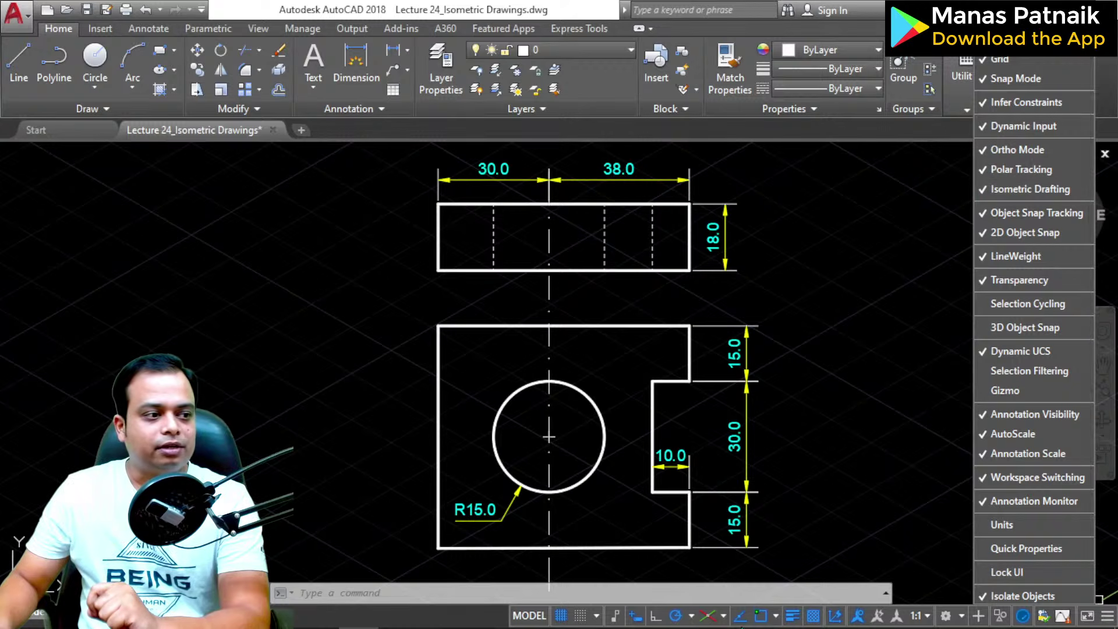
left_click(932, 395)
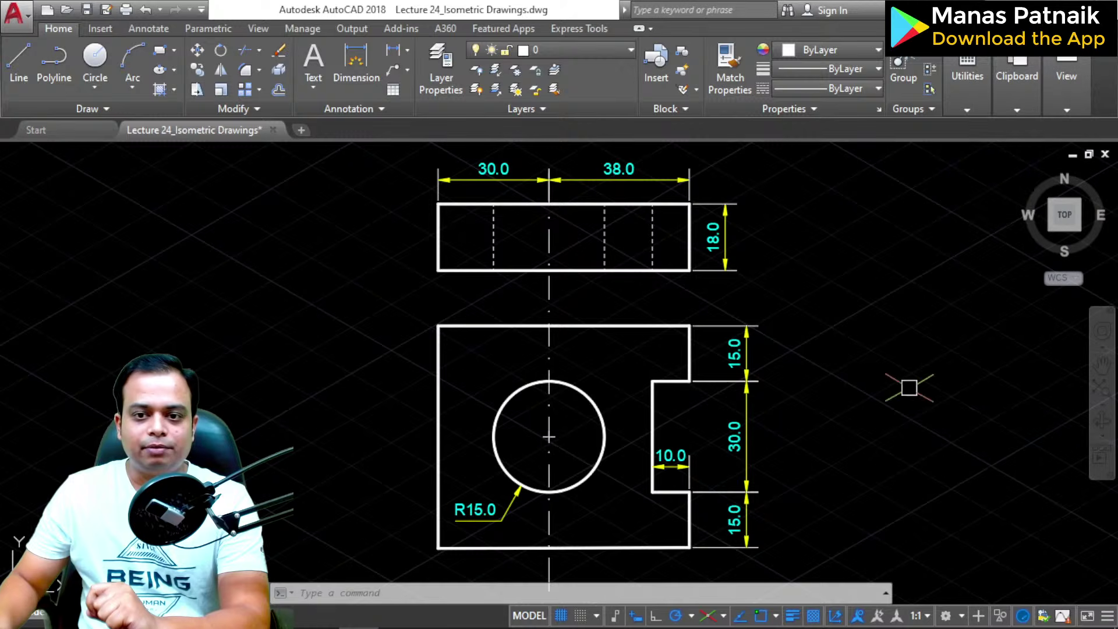
left_click(1107, 618)
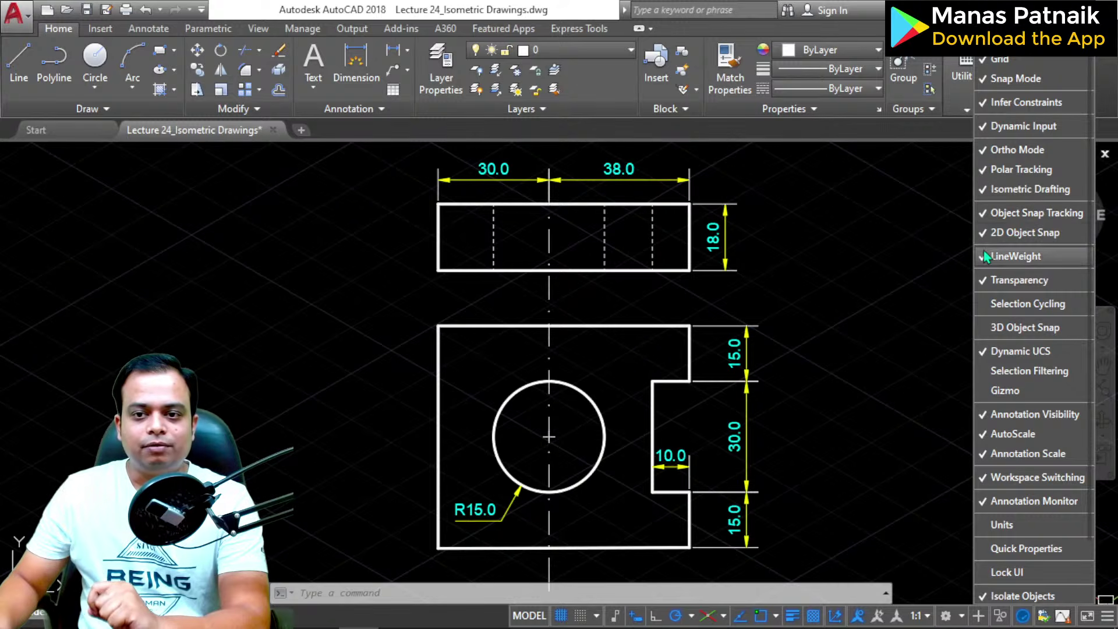
left_click(857, 308)
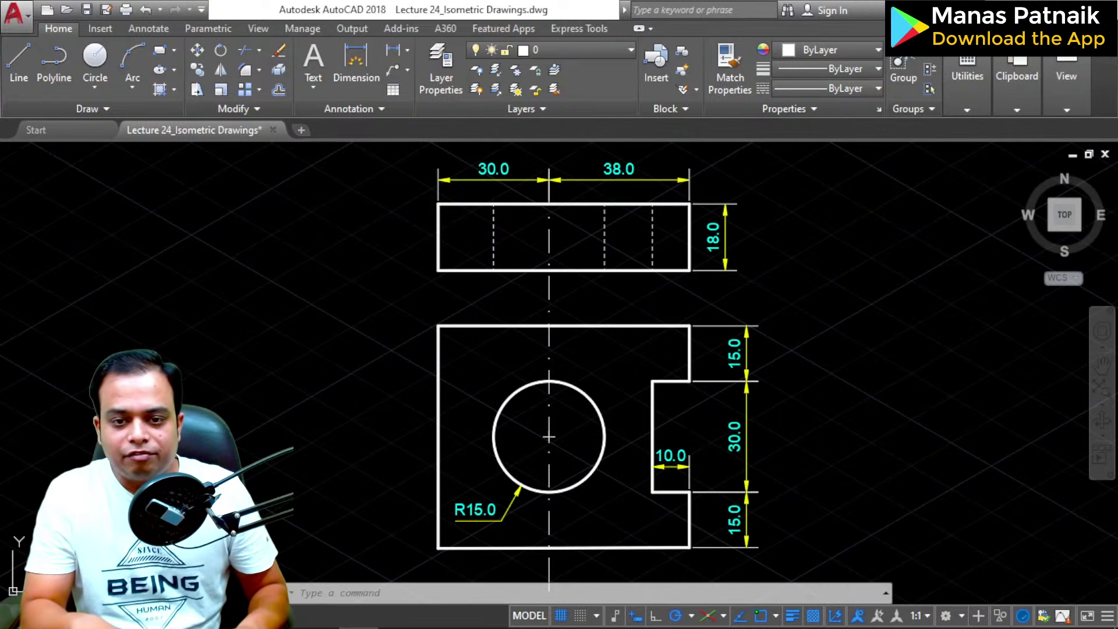
Step: Switch polar tracking off and back on
key("F10")
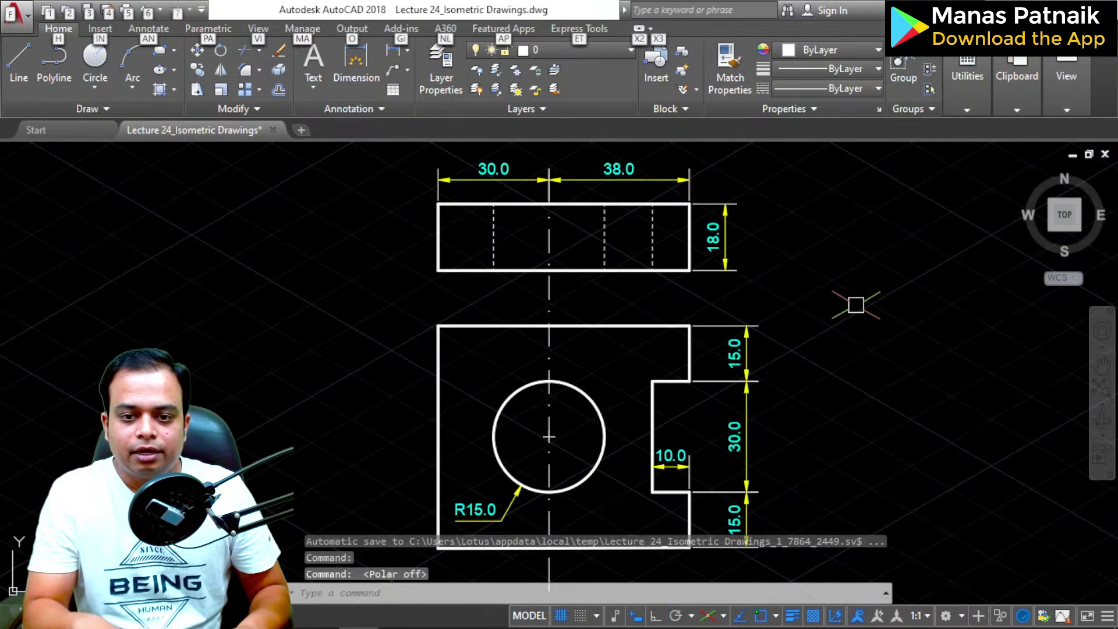
key("F10")
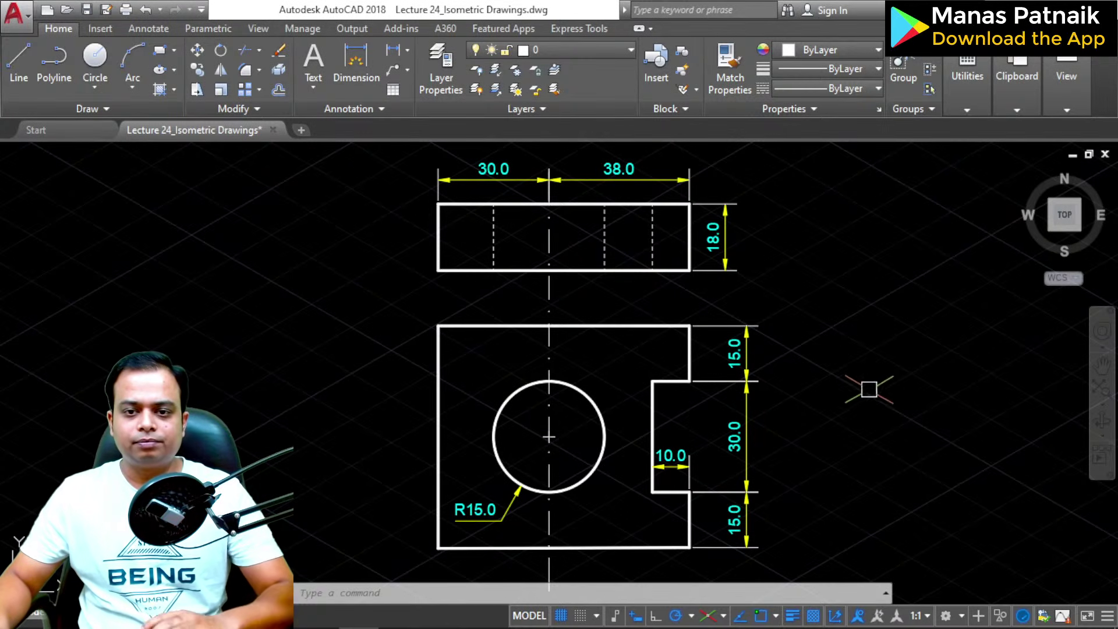
left_click(879, 388)
left_click(815, 455)
Step: Set the polar tracking angles to the 30, 60, 90, 120 degree series
middle_click_drag(879, 402, 731, 406)
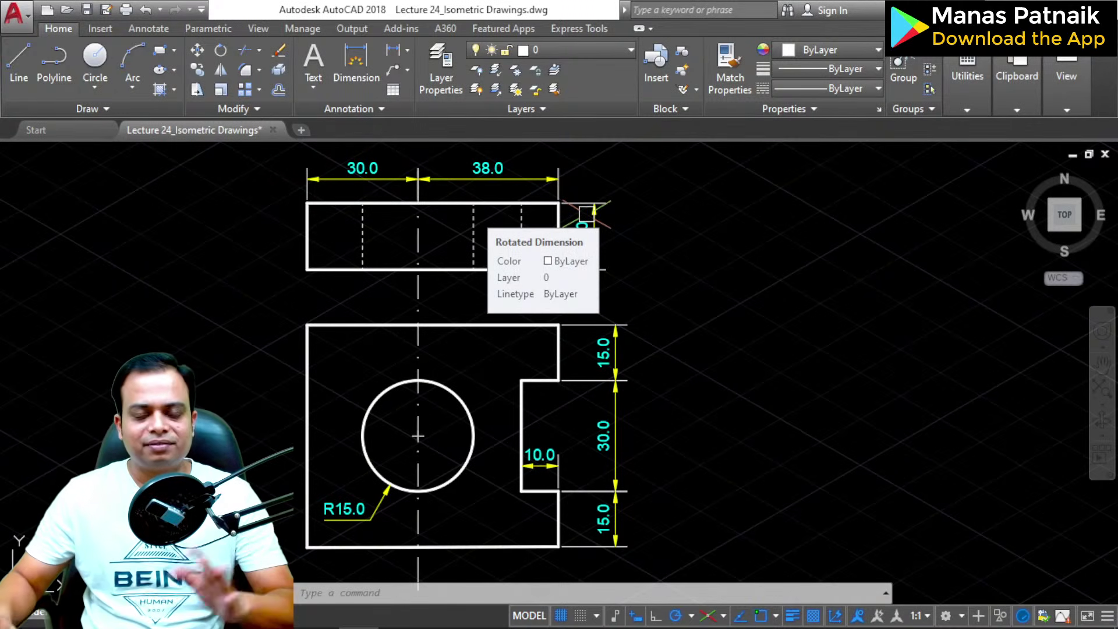
middle_click_drag(761, 395, 698, 392)
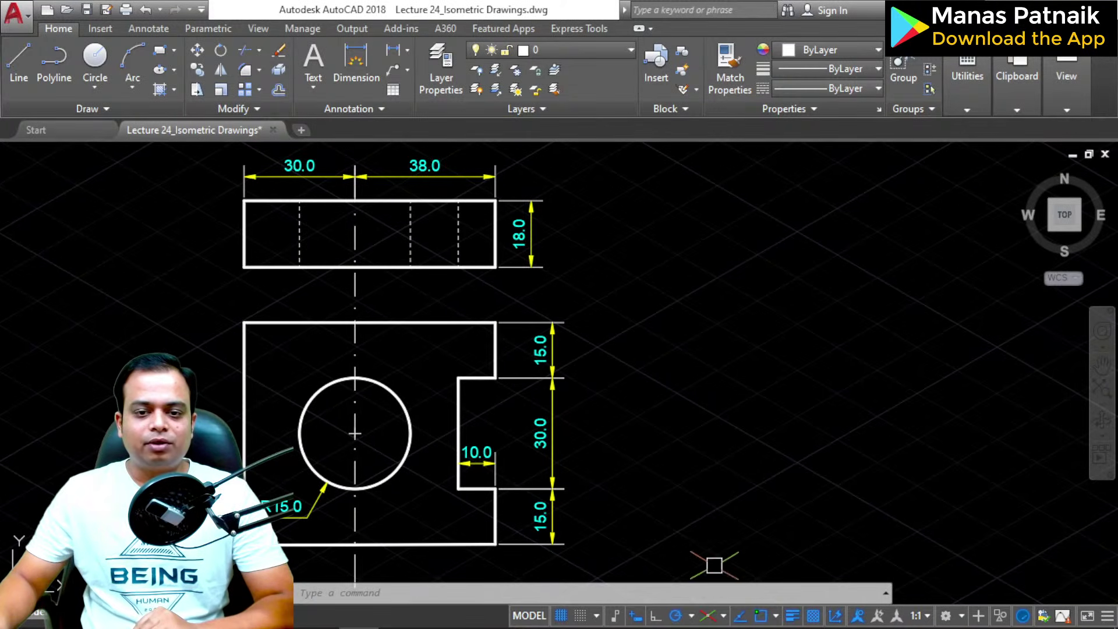
left_click(693, 616)
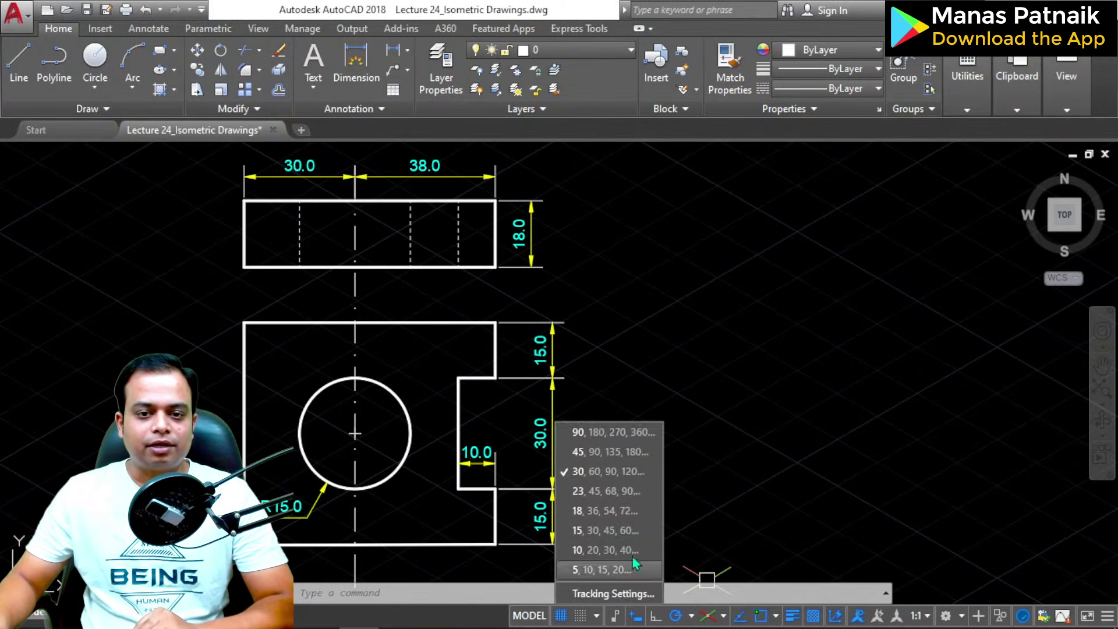
left_click(651, 470)
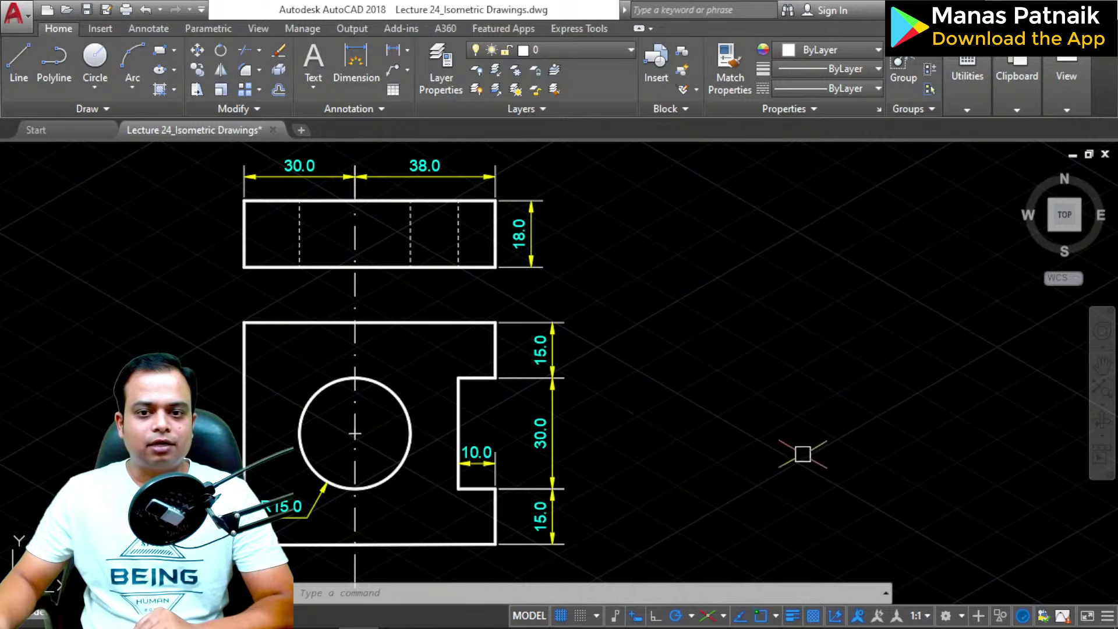
left_click(691, 617)
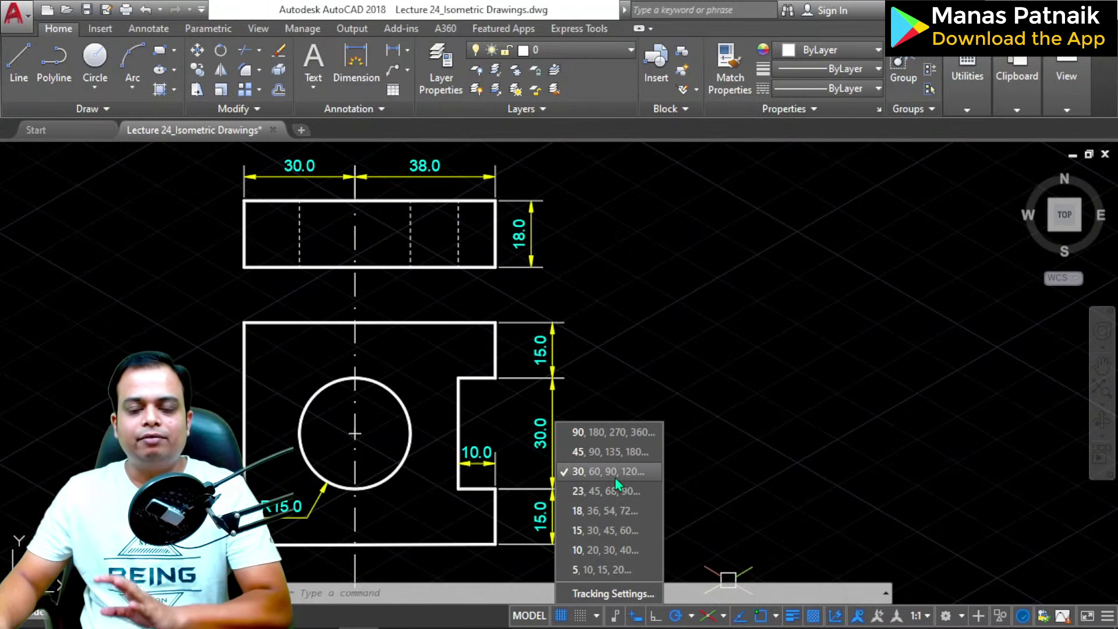
left_click(674, 475)
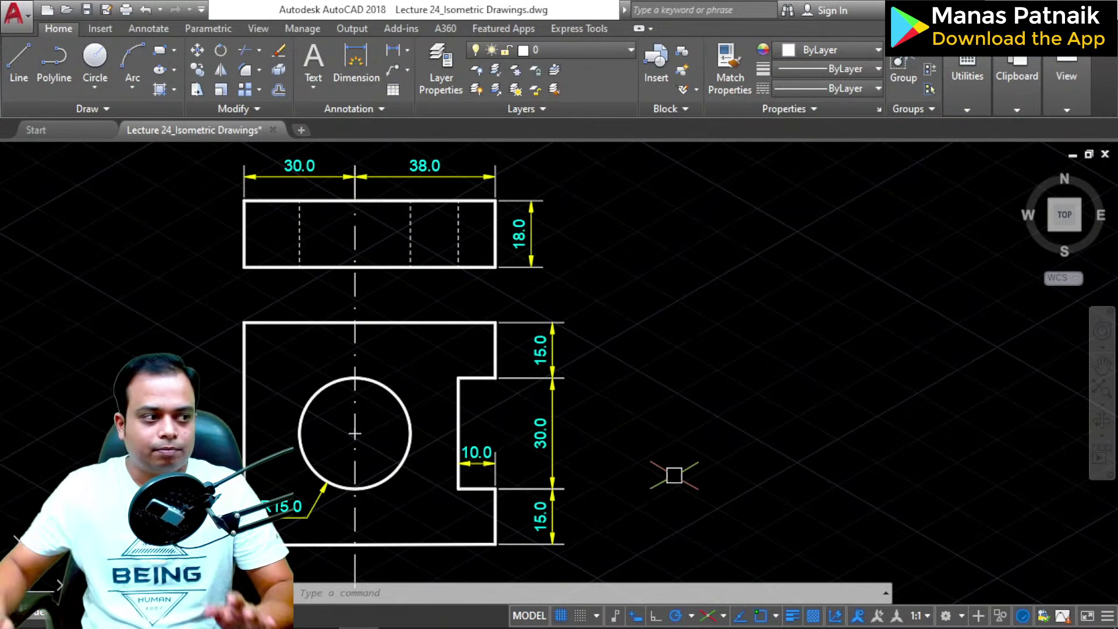
Step: Draw the block's first isometric edge as a line 68 units long at 30° in the empty space beside the copied views
middle_click_drag(766, 376, 711, 362)
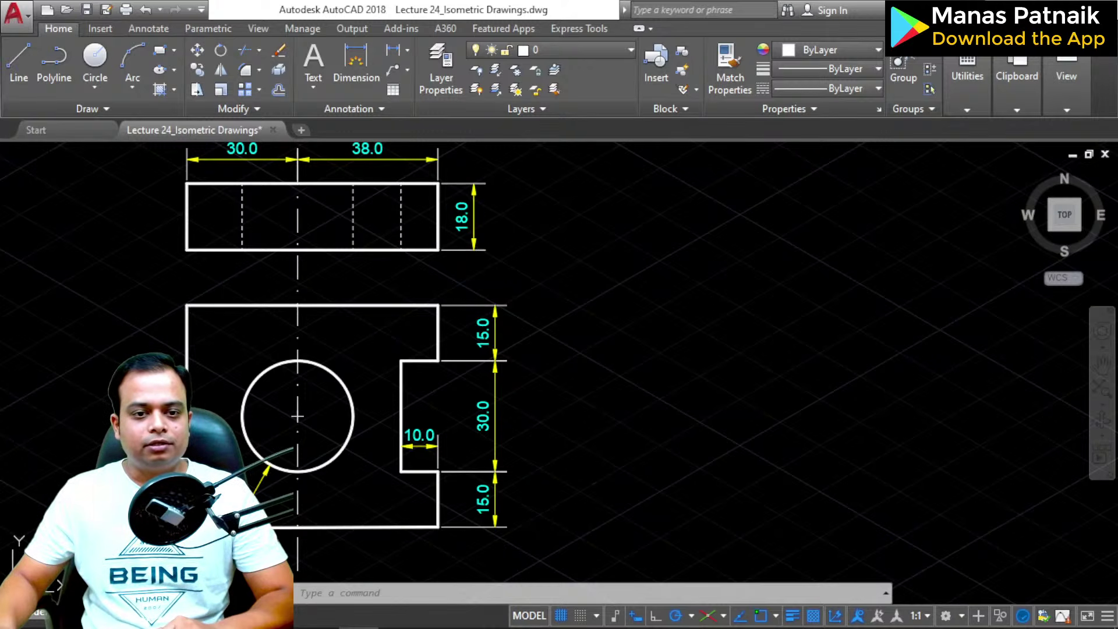
middle_click_drag(462, 514, 480, 528)
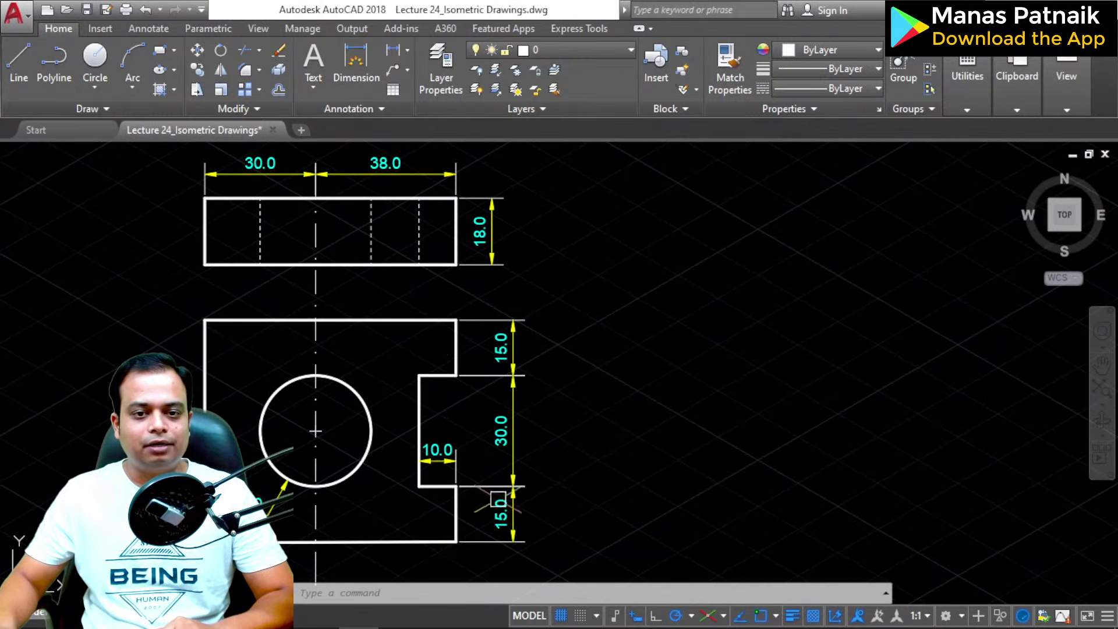
middle_click_drag(737, 430, 671, 435)
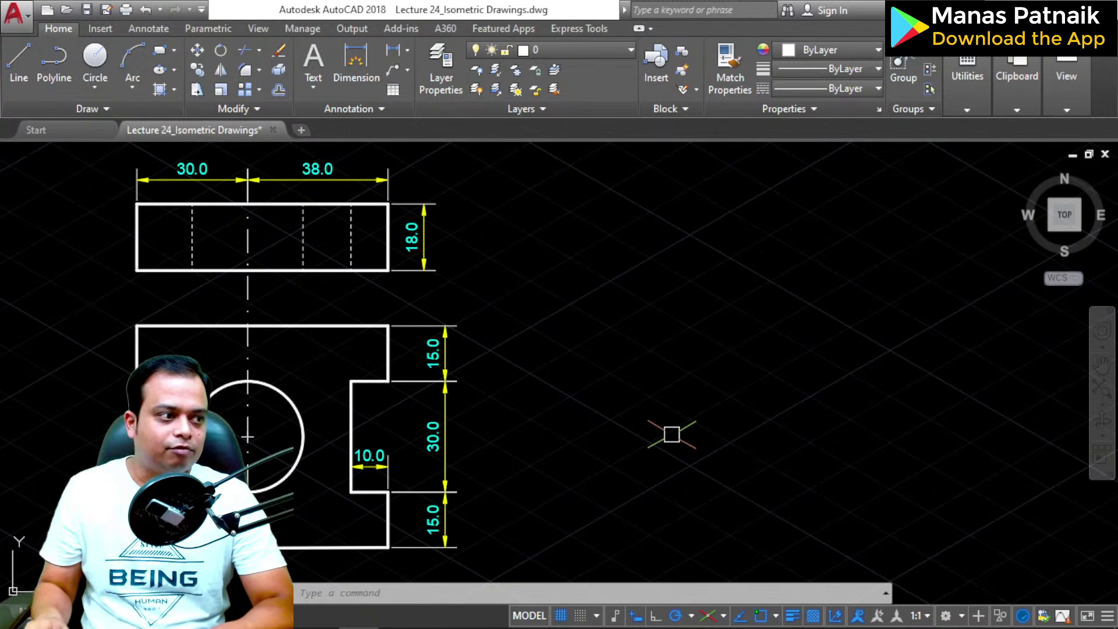
type("l")
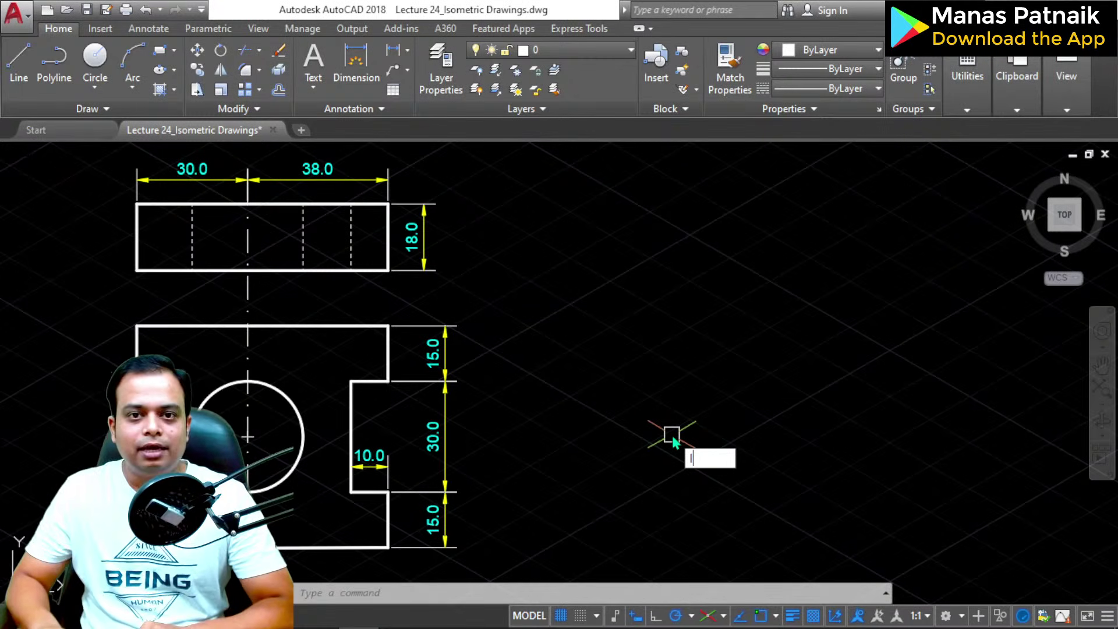
key("Return")
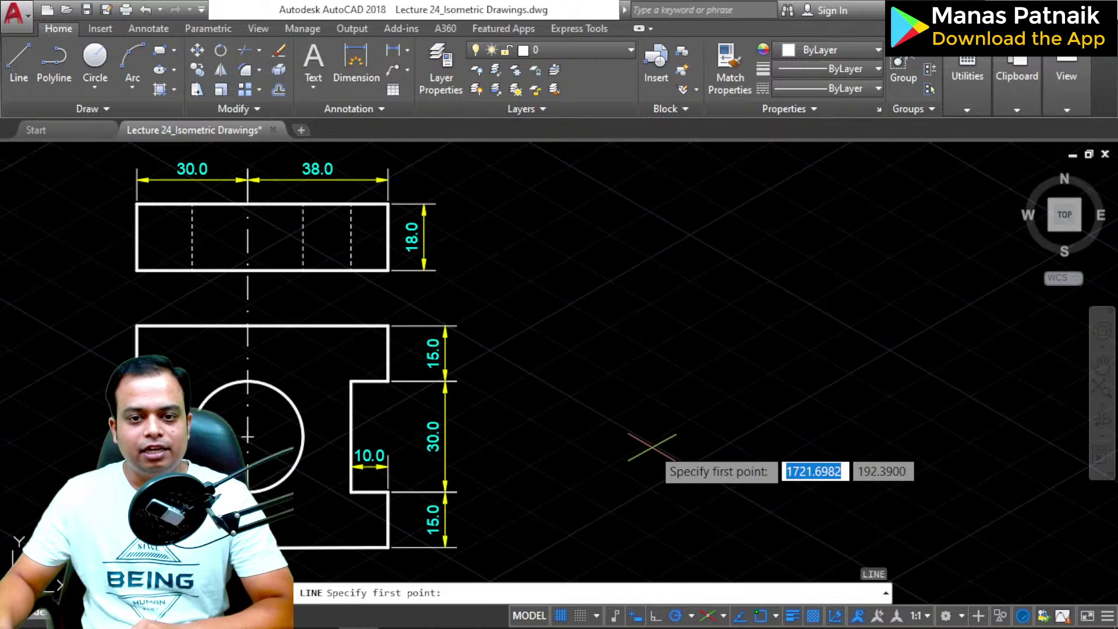
left_click(652, 446)
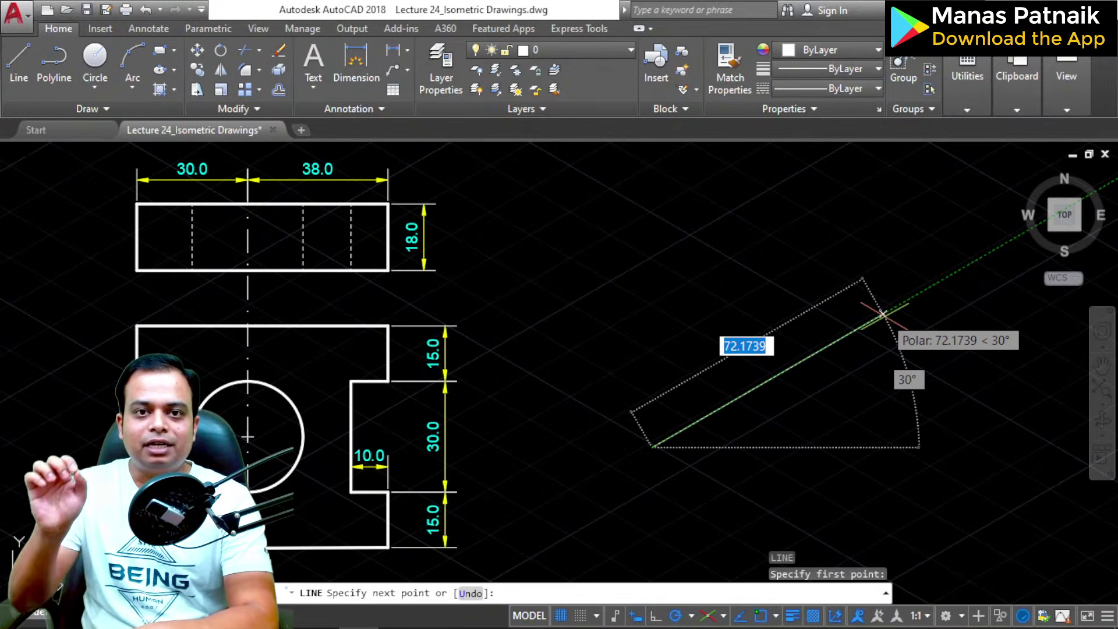
type("68")
key("Return")
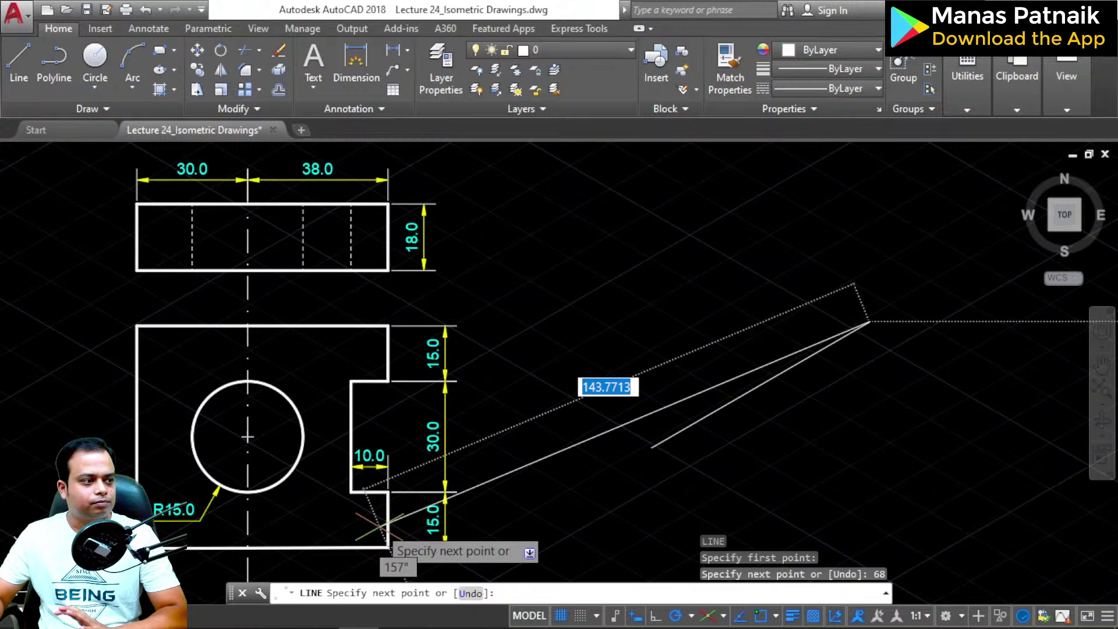
Step: Inspect the notch and its dimensions at the lower corner of the copied top view
scroll(380, 527, "up", 4)
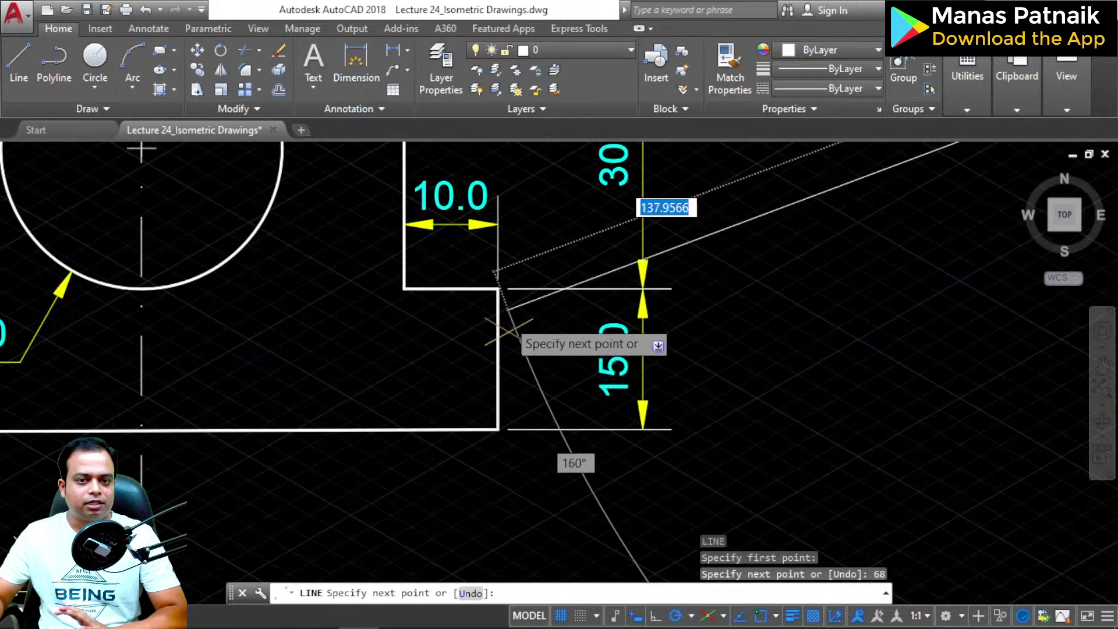
scroll(524, 349, "down", 3)
scroll(574, 387, "up", 4)
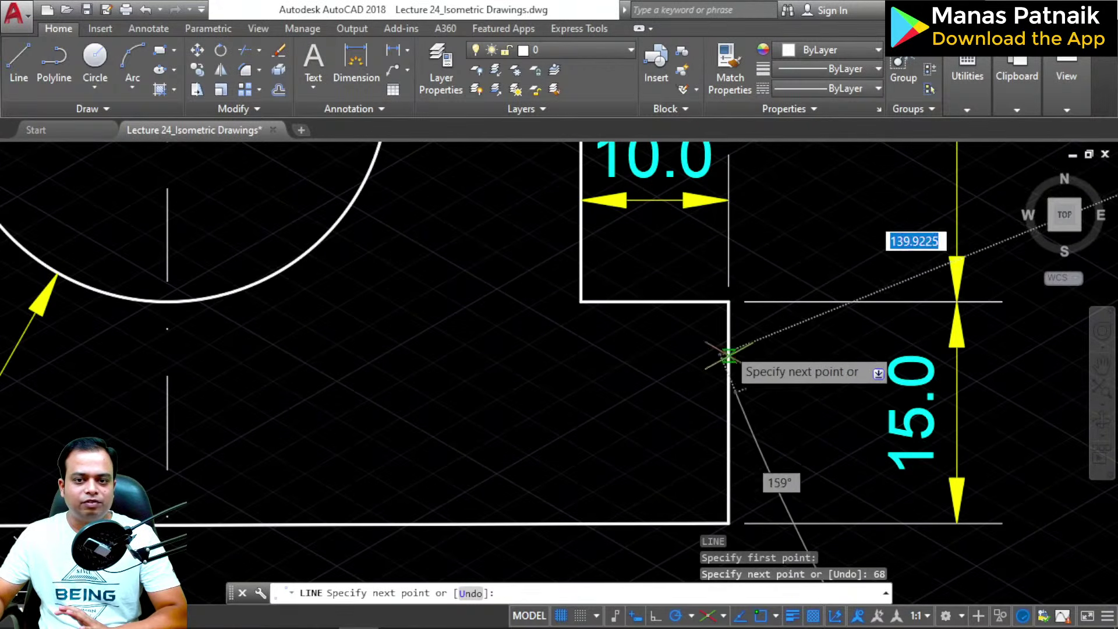
scroll(635, 327, "down", 5)
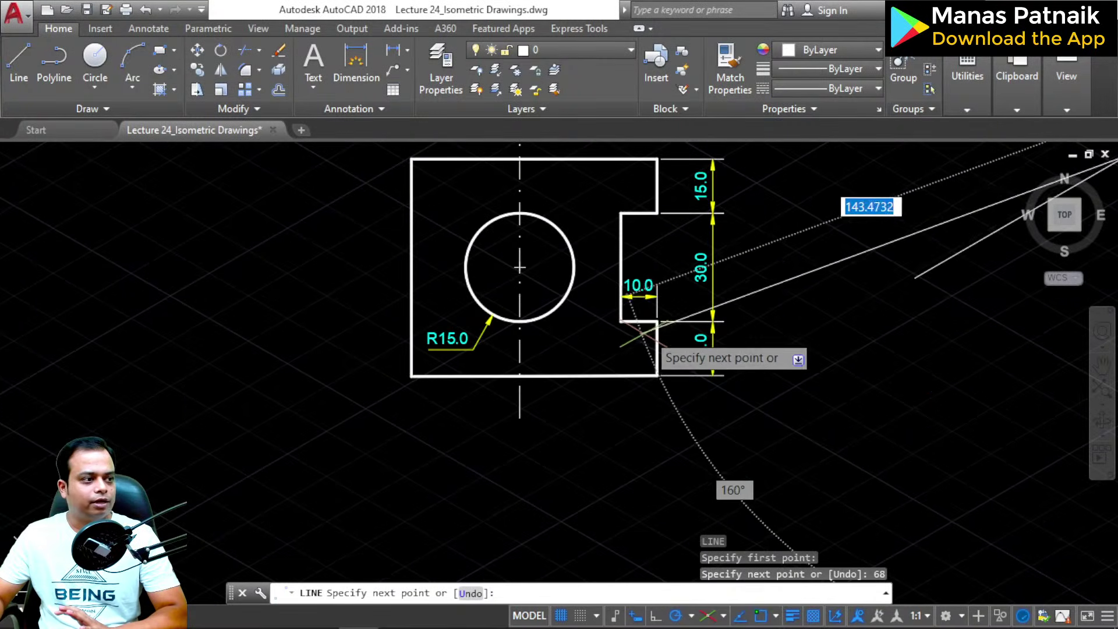
Step: Continue the isometric outline from the first edge's far end with 15 units at 150° and 10 units at 210°
middle_click_drag(770, 346, 452, 547)
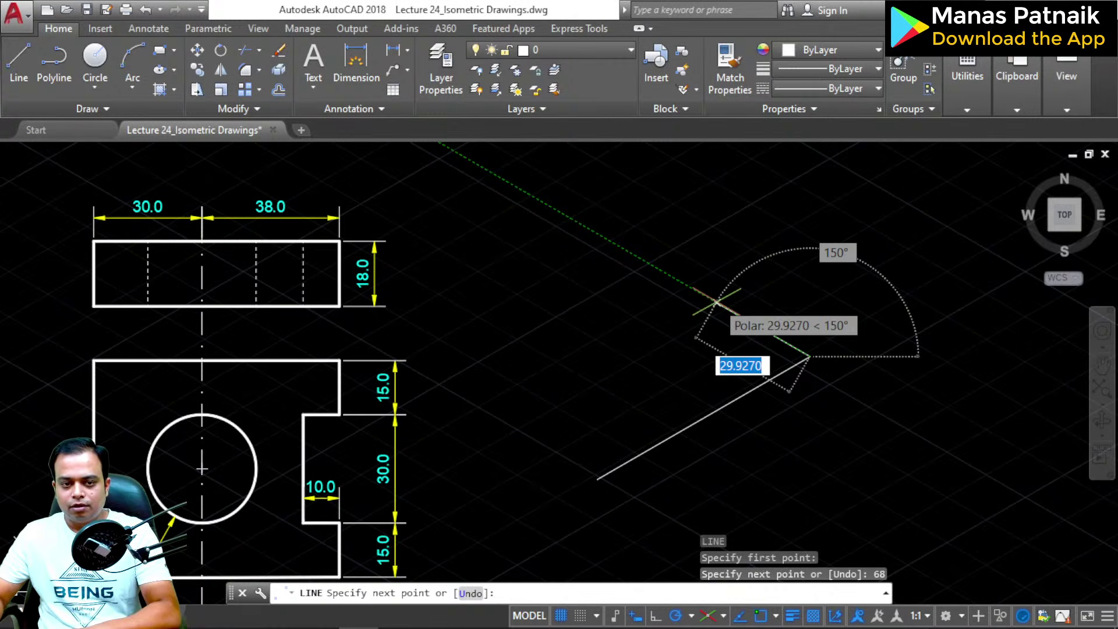
type("15")
key("Return")
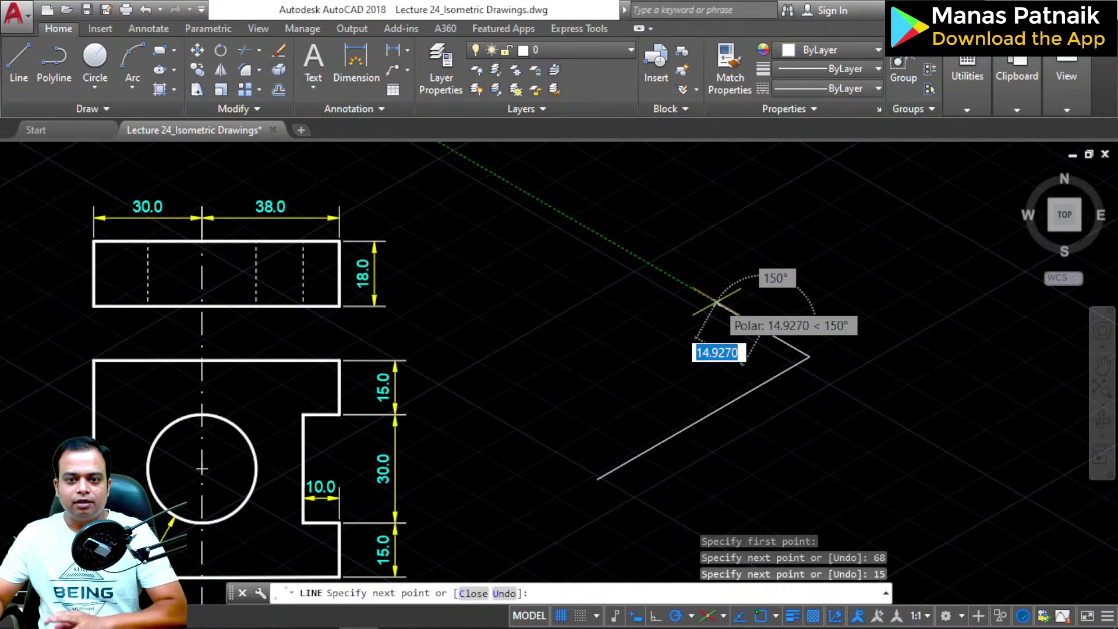
scroll(304, 546, "up", 5)
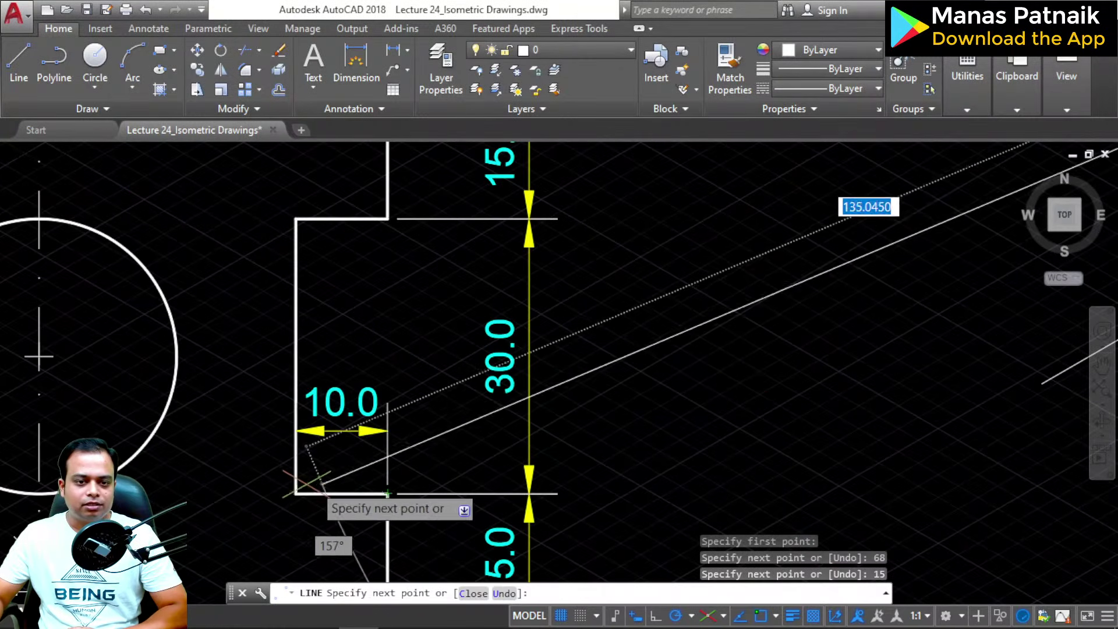
scroll(833, 351, "down", 2)
scroll(832, 351, "down", 3)
middle_click_drag(897, 256, 655, 354)
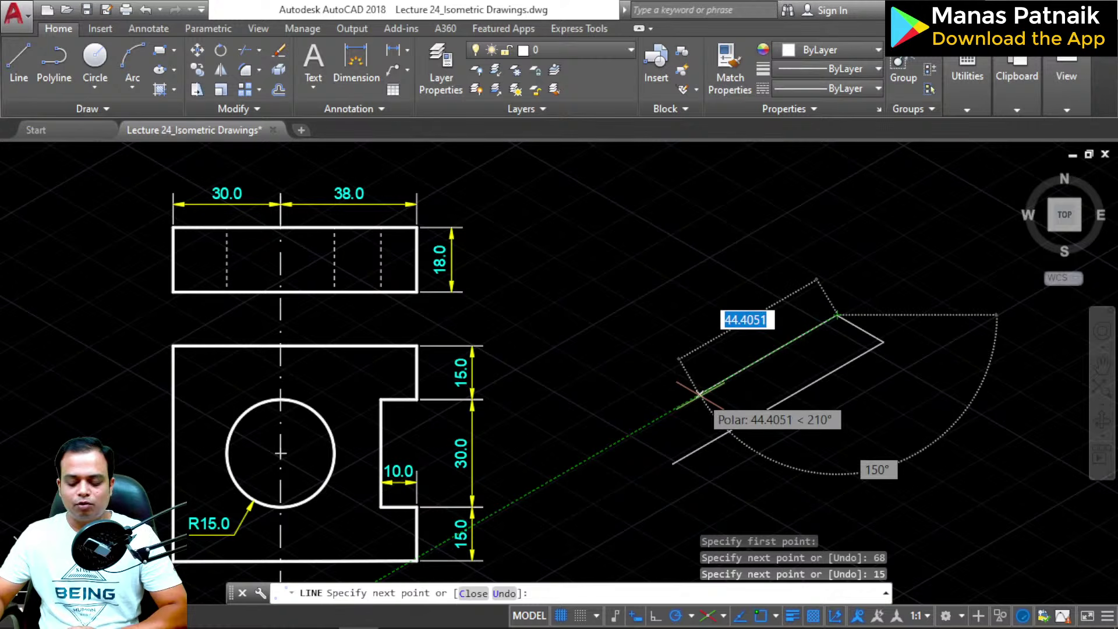
type("1")
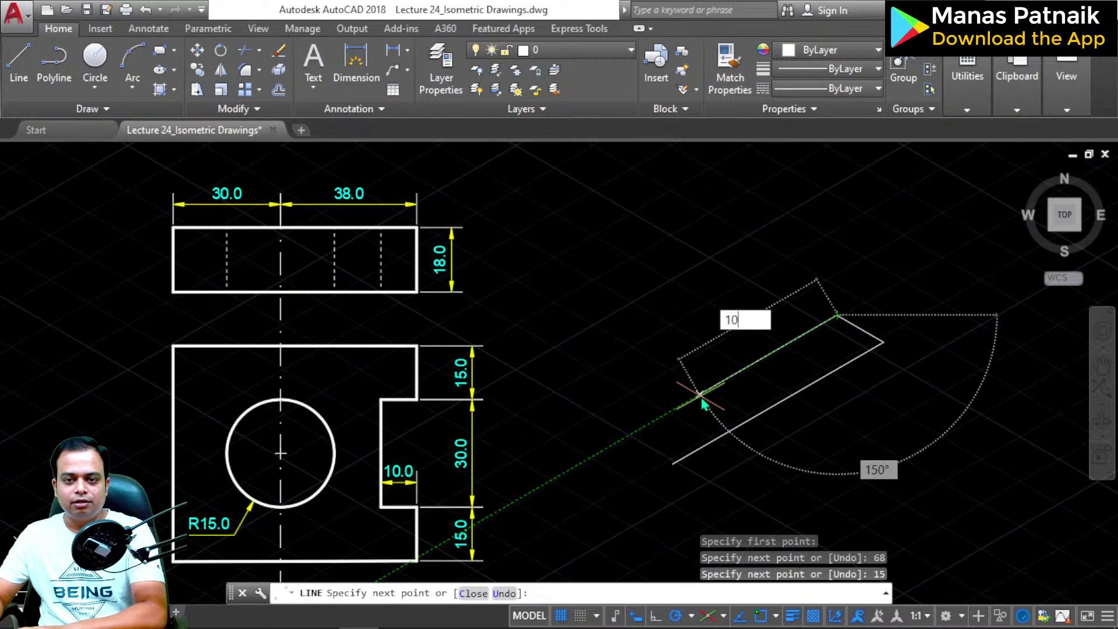
type("0")
key("Return")
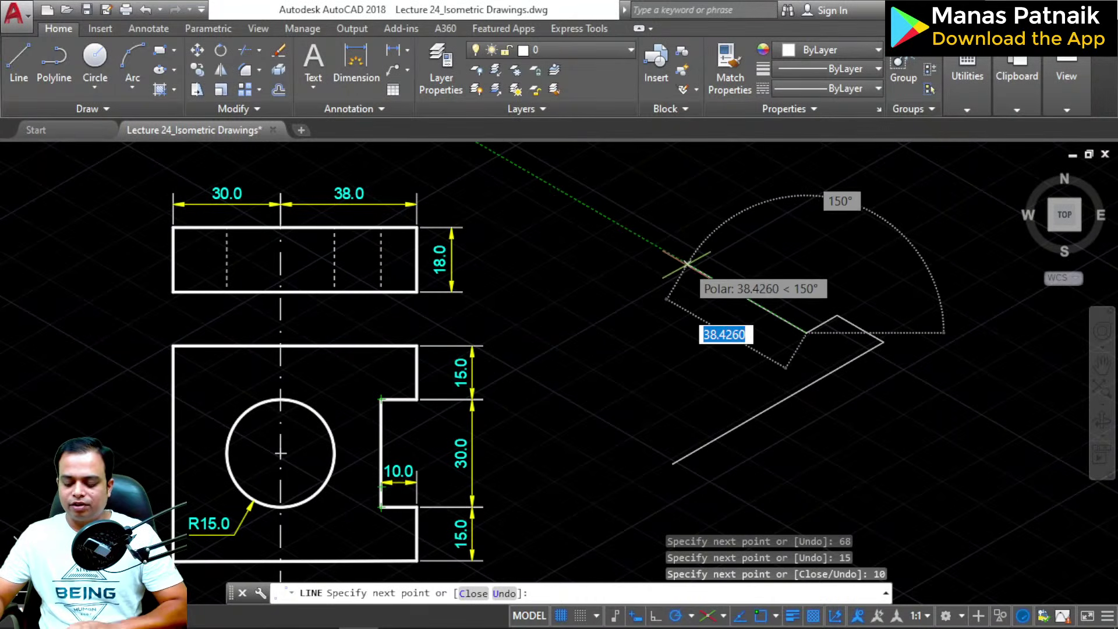
Step: Complete the notch side of the outline with segments of 30 units at 150°, 10 units at 30° and 15 units at 150°
type("30")
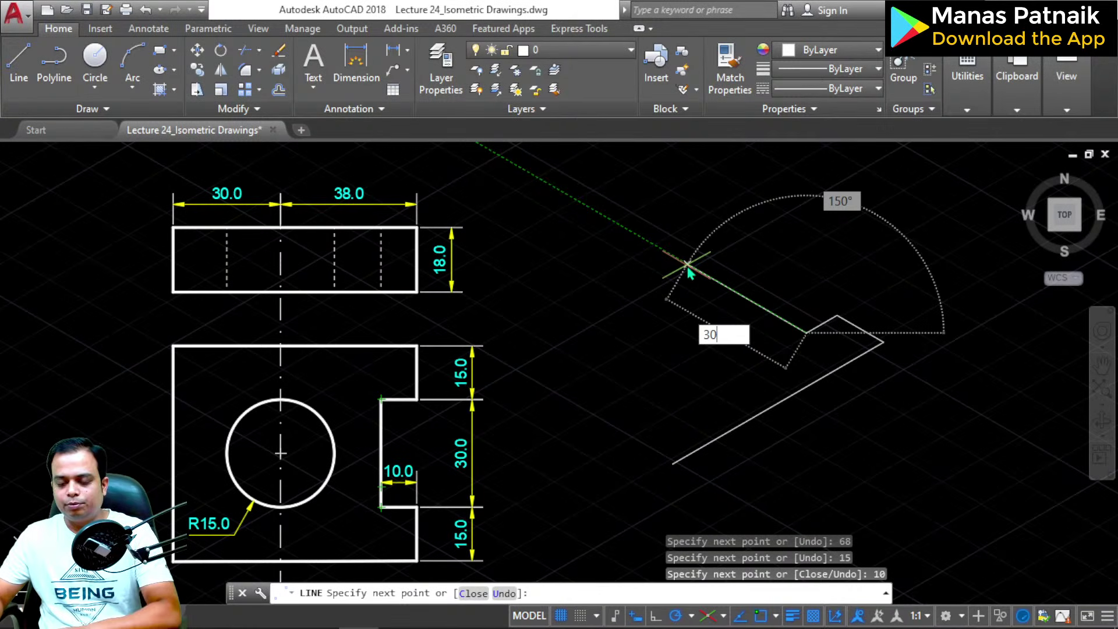
key("Return")
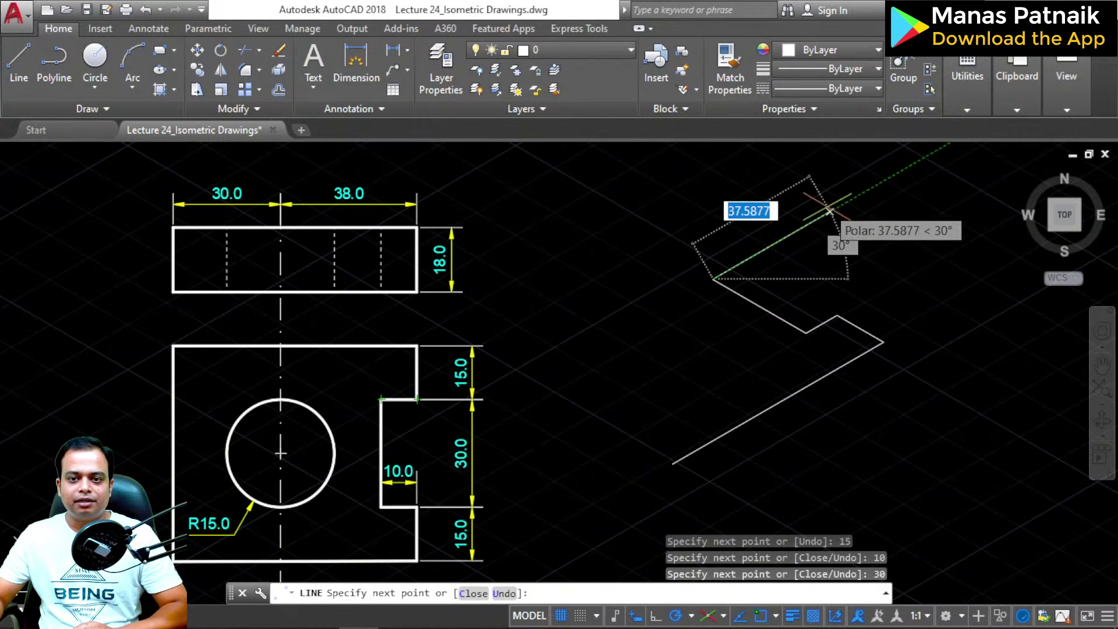
type("10")
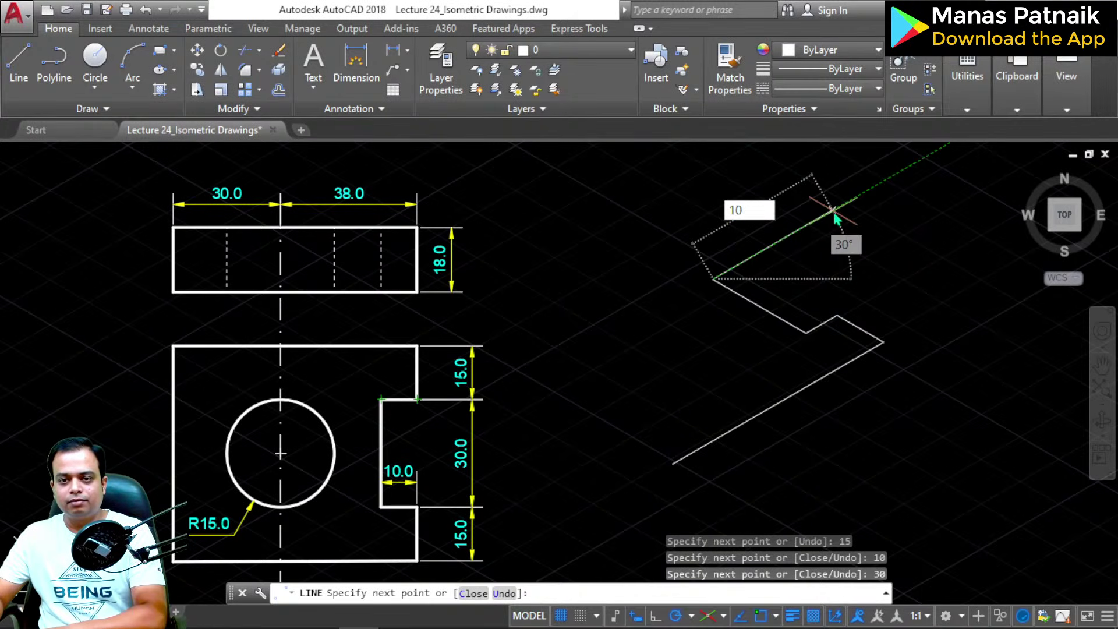
key("Return")
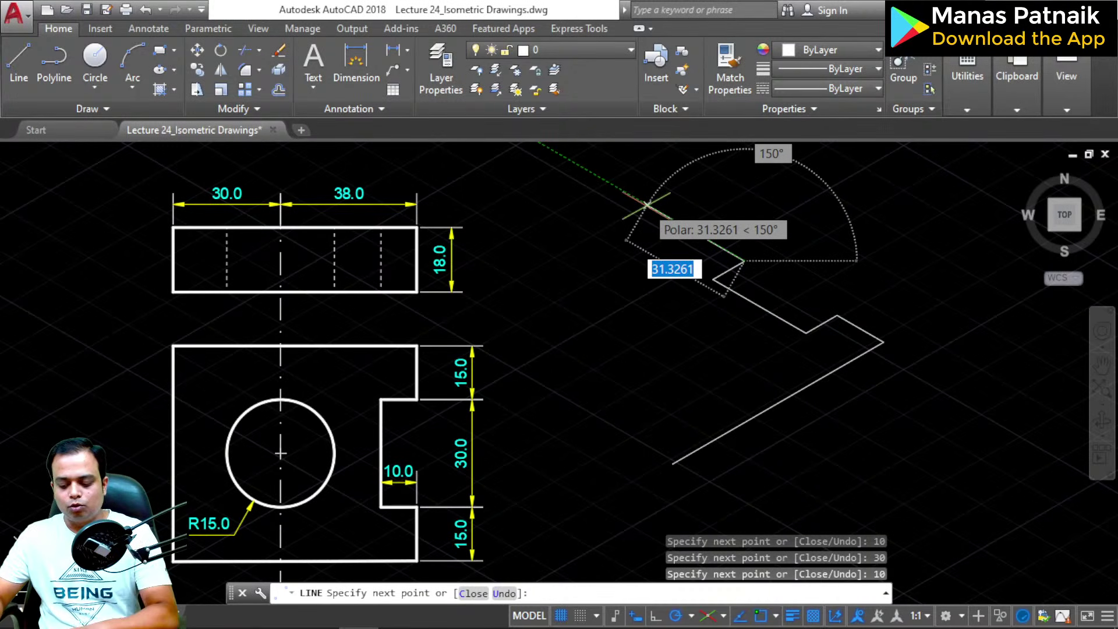
type("15")
key("Return")
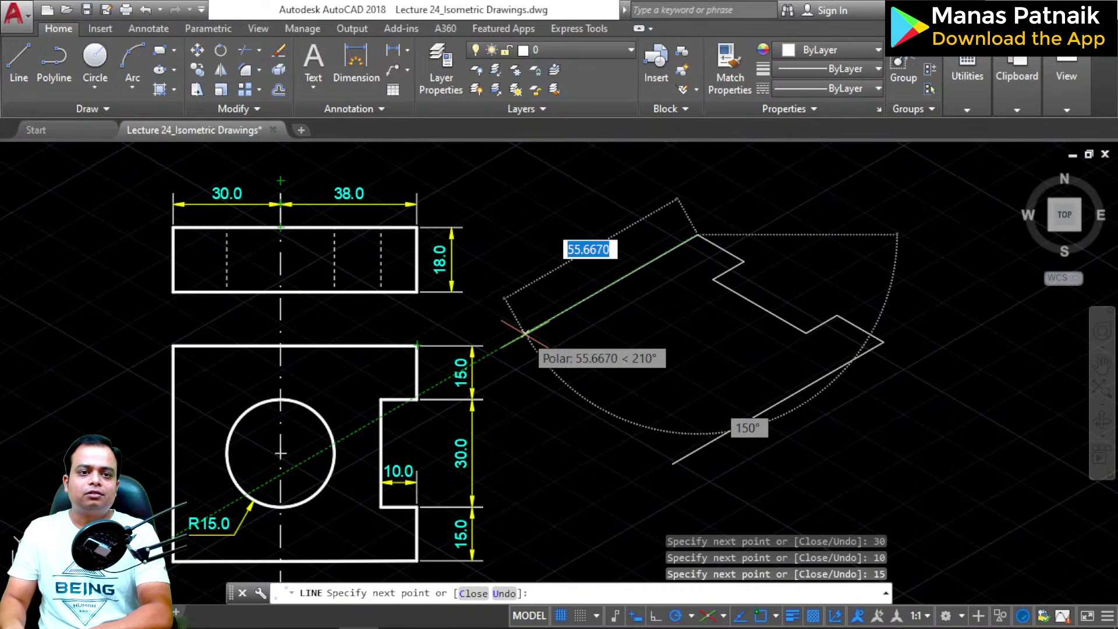
Step: Draw the opposite long edge 68 units at 210° and close the outline at its starting point
type("68")
key("Return")
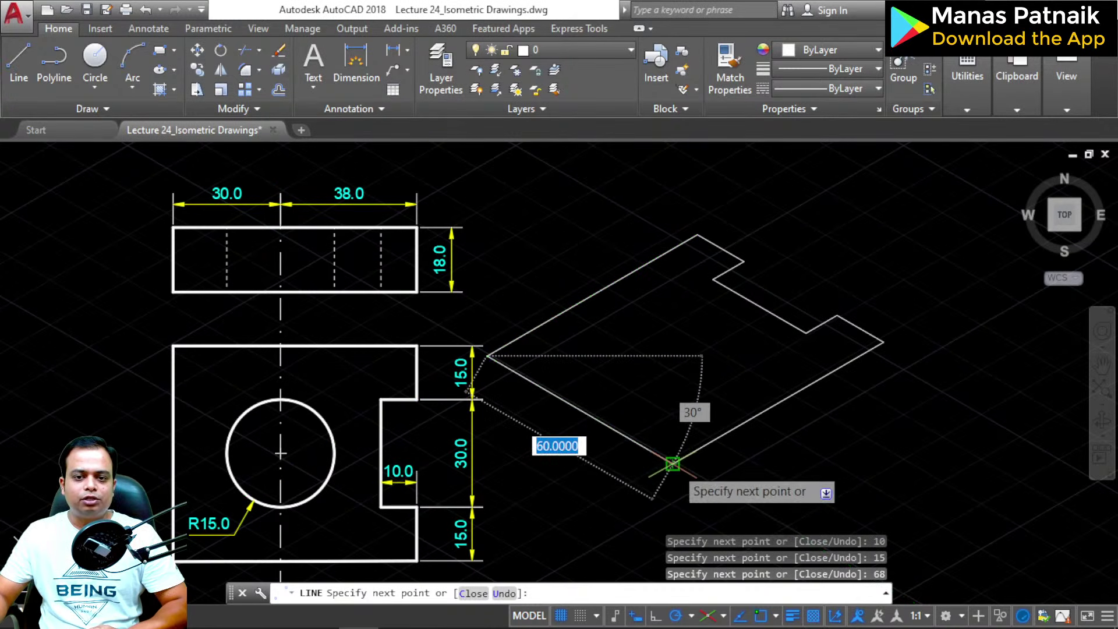
key("Return")
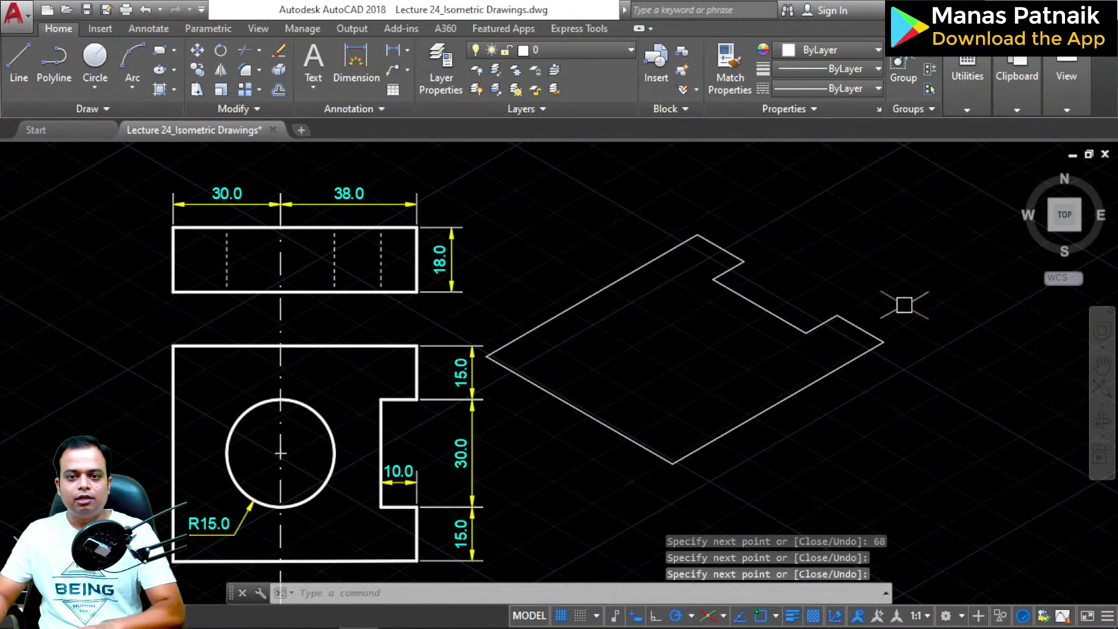
Step: Cut the whole isometric outline and paste it slightly lower and farther from the dimensioned views
left_click(934, 181)
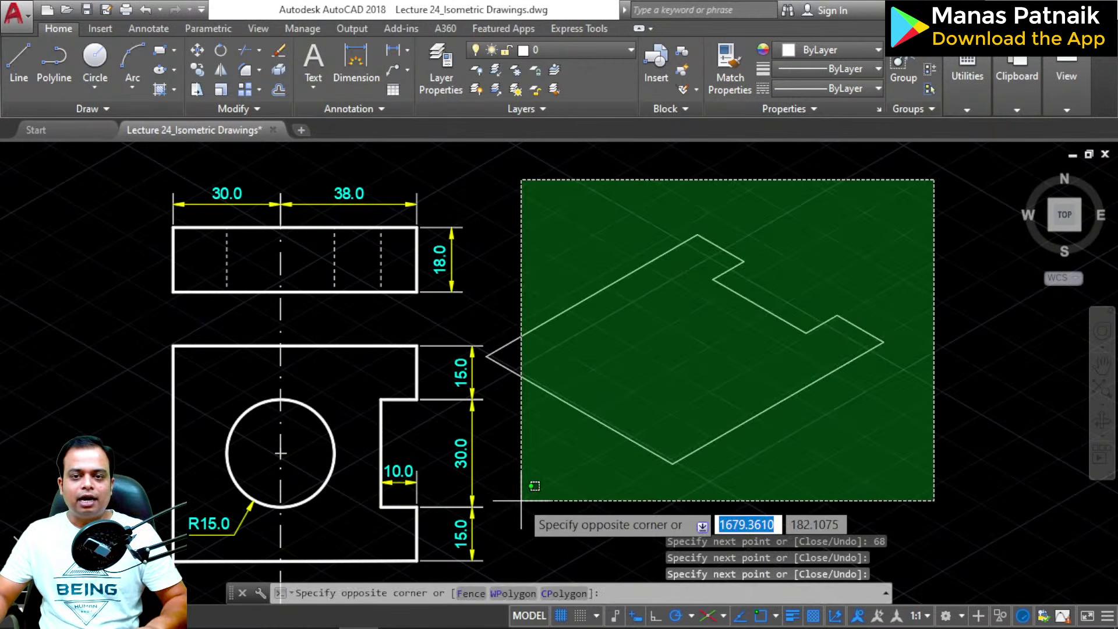
left_click(521, 499)
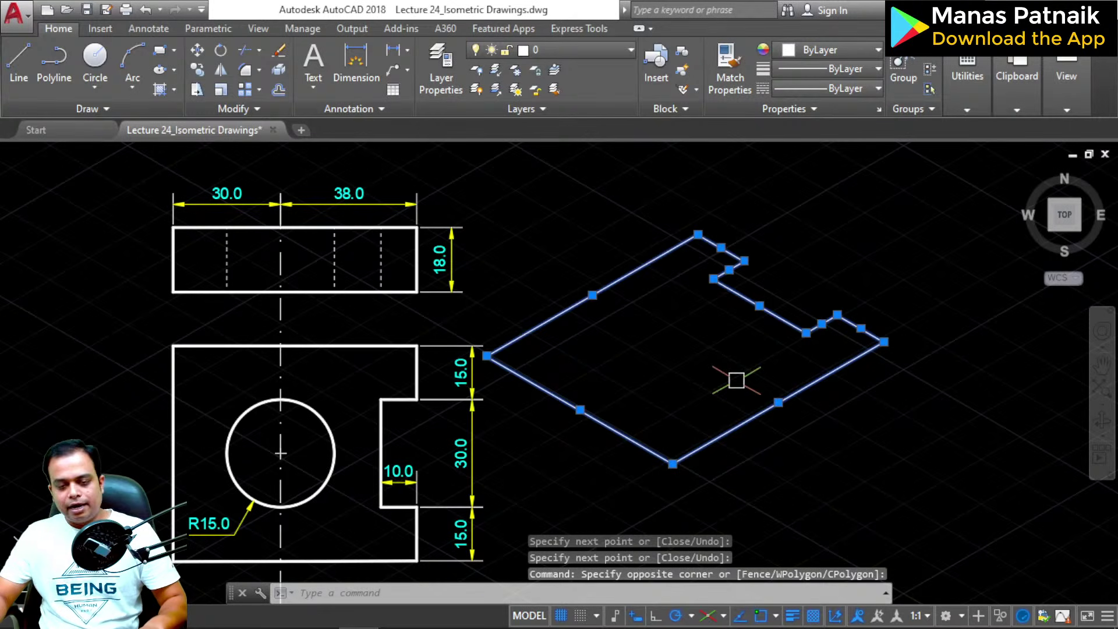
key("ctrl+x")
key("ctrl+v")
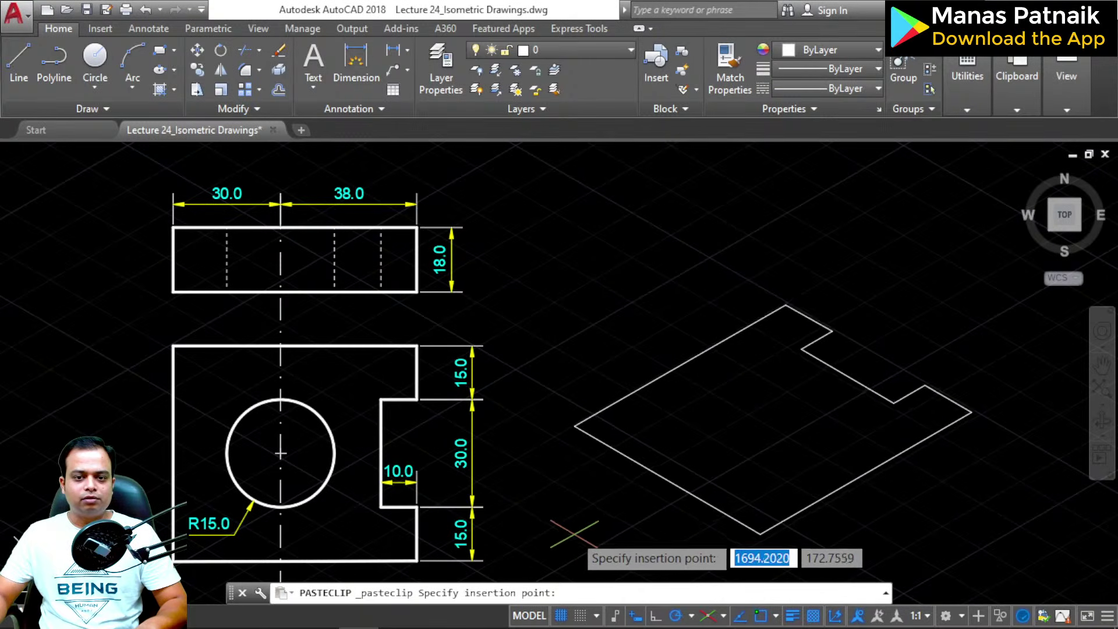
left_click(574, 533)
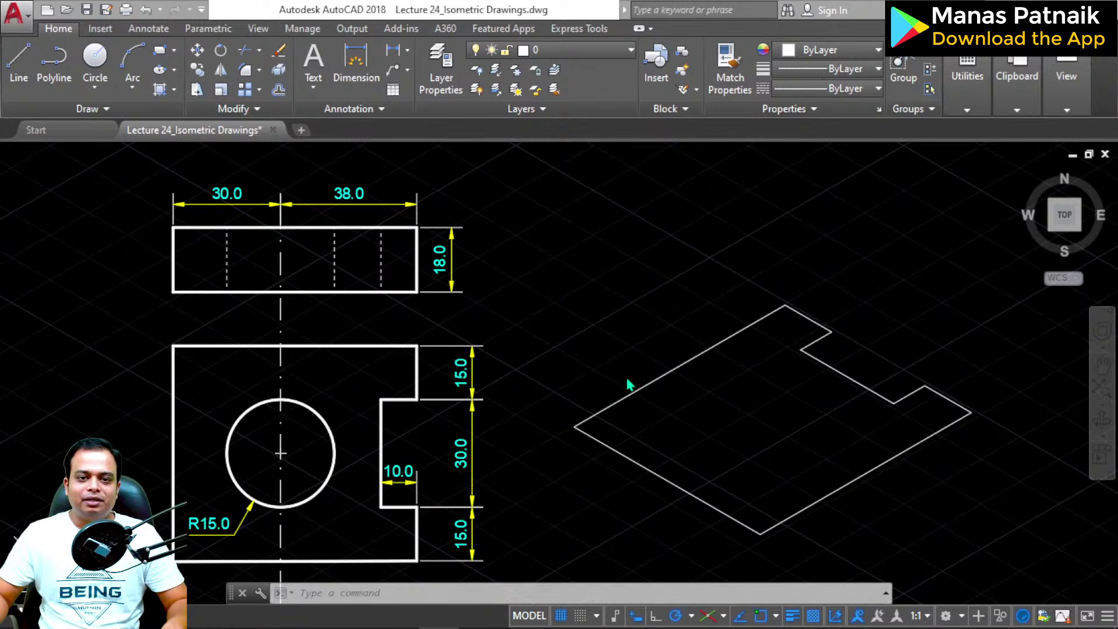
left_click(711, 287)
left_click(629, 299)
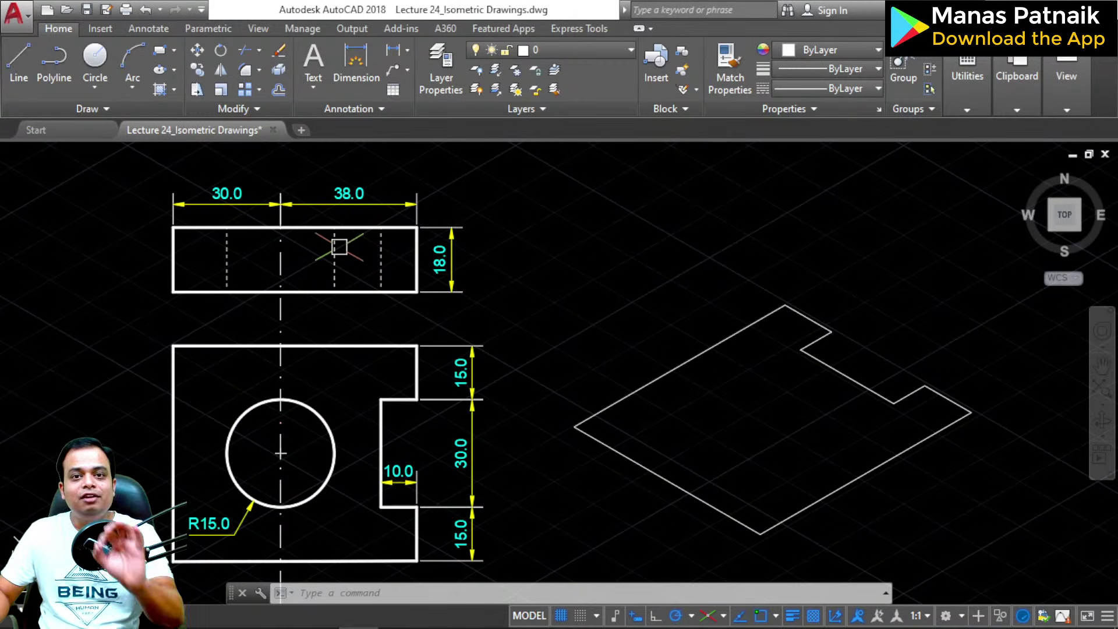
mouse_move(335, 286)
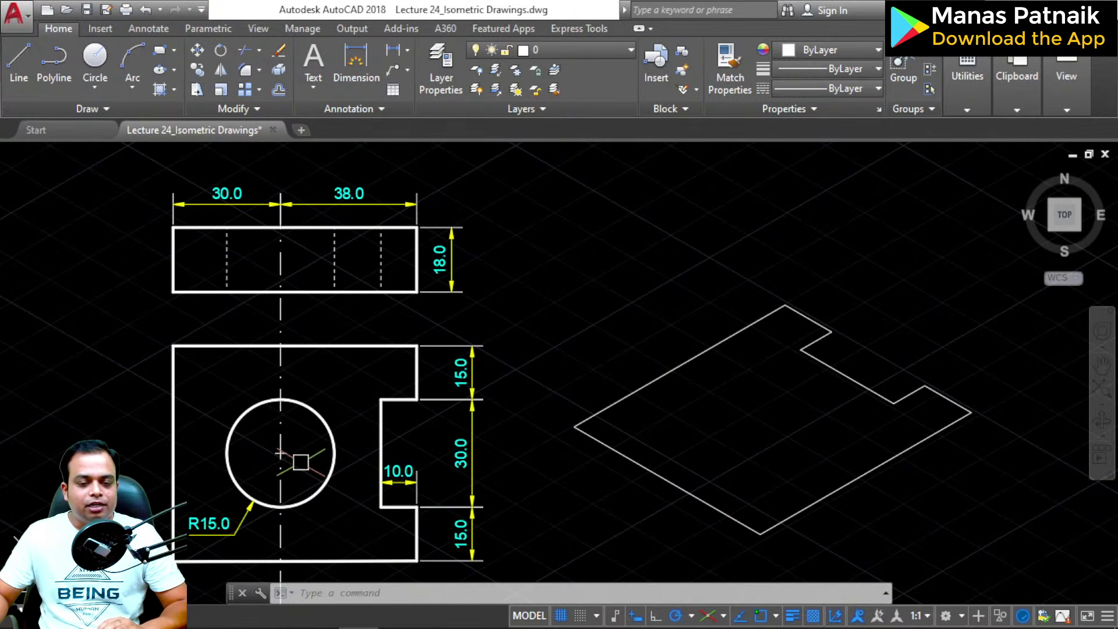
middle_click_drag(301, 461, 355, 410)
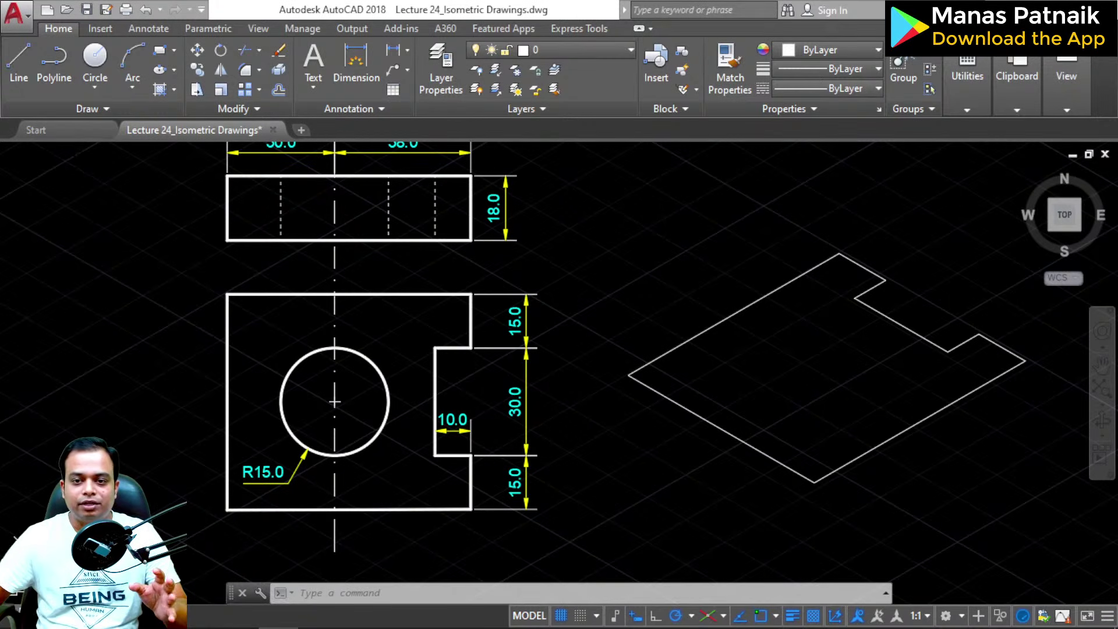
Step: Draw a trial isocircle of about 15.5 units radius freehand inside the isometric outline with the Ellipse command and erase it
middle_click_drag(860, 394, 755, 394)
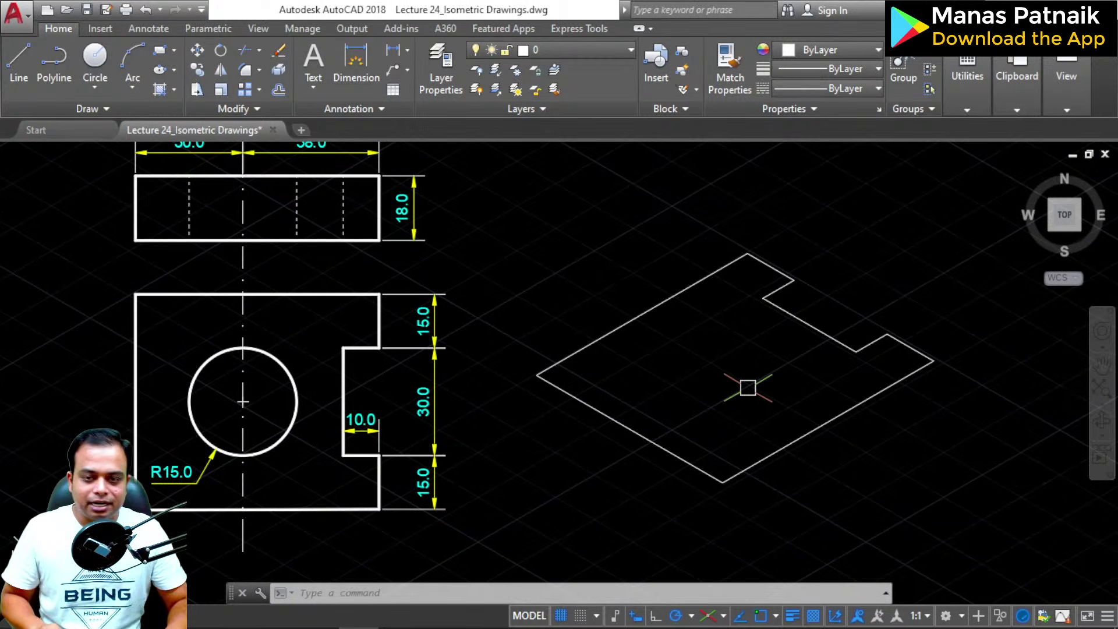
type("E")
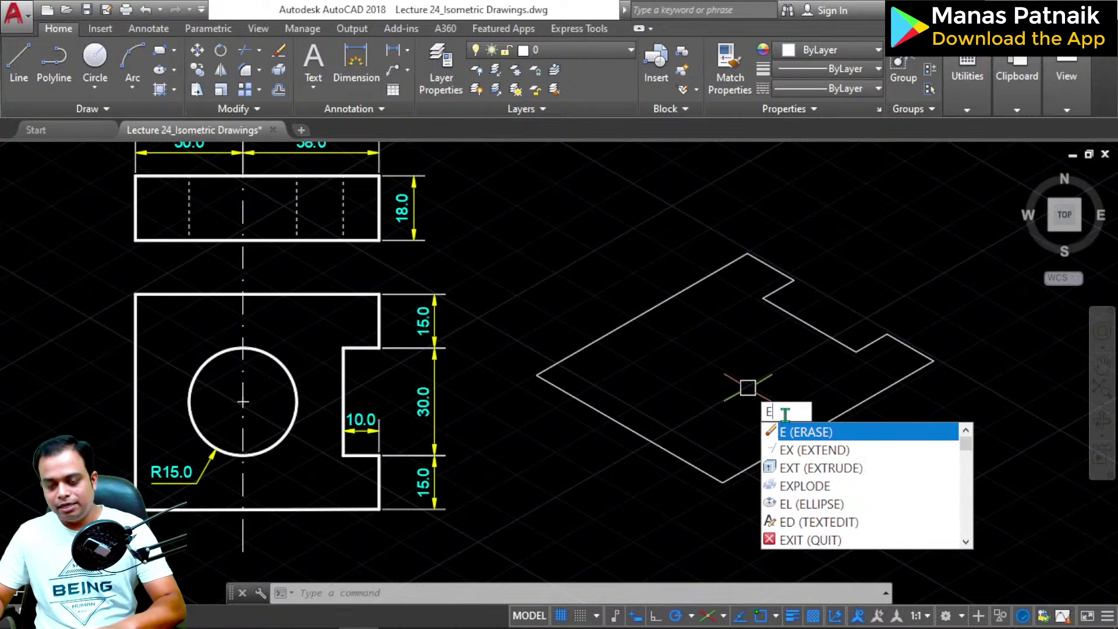
type("L")
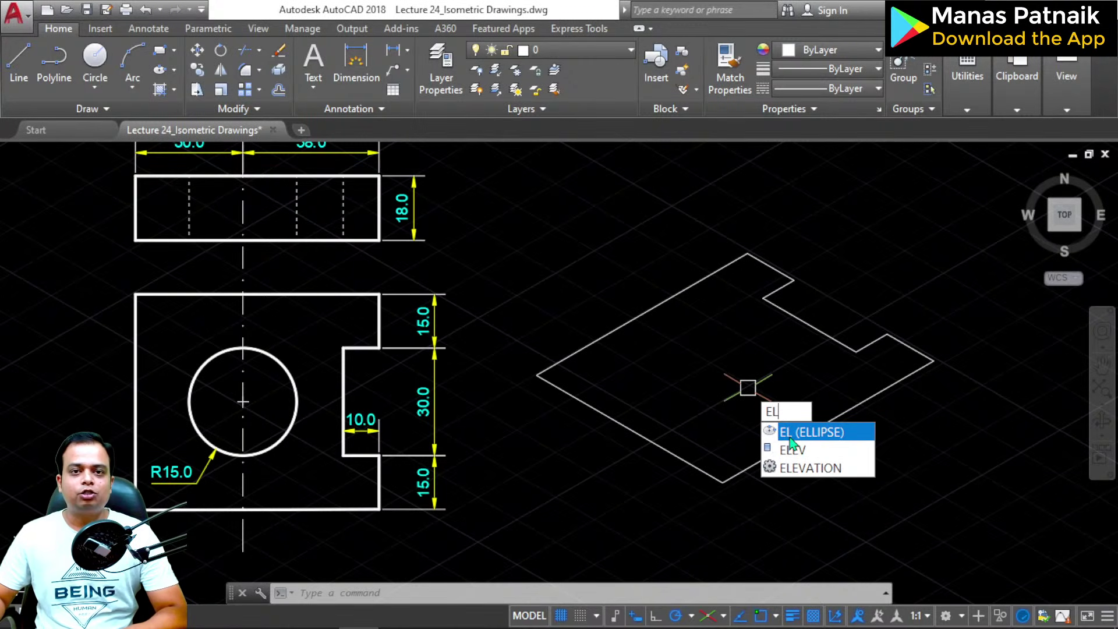
left_click(790, 436)
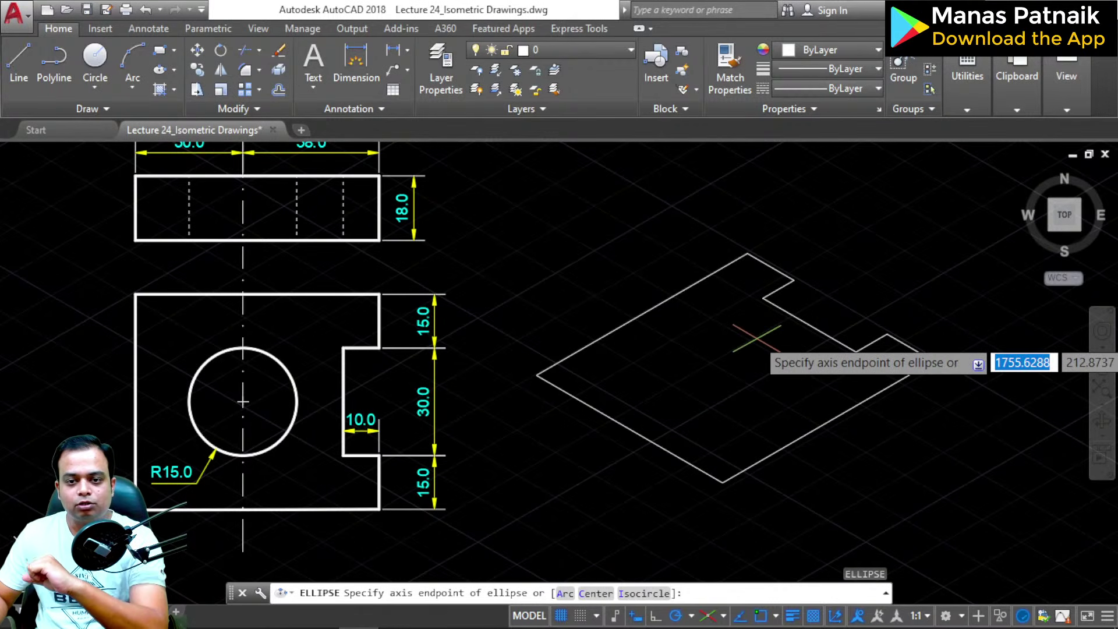
type("i")
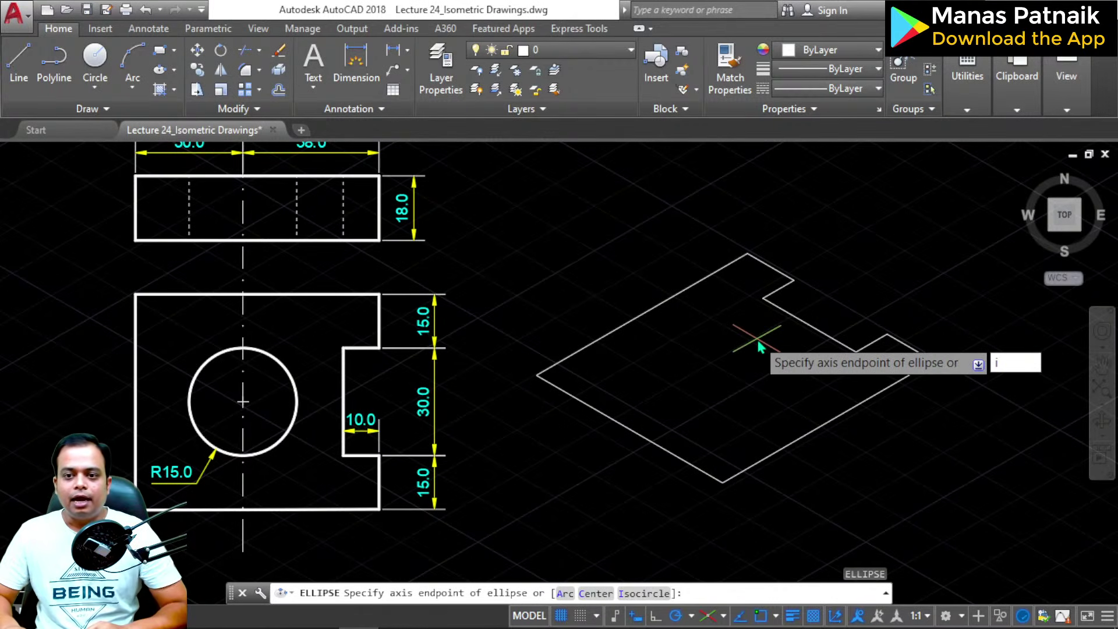
key("Return")
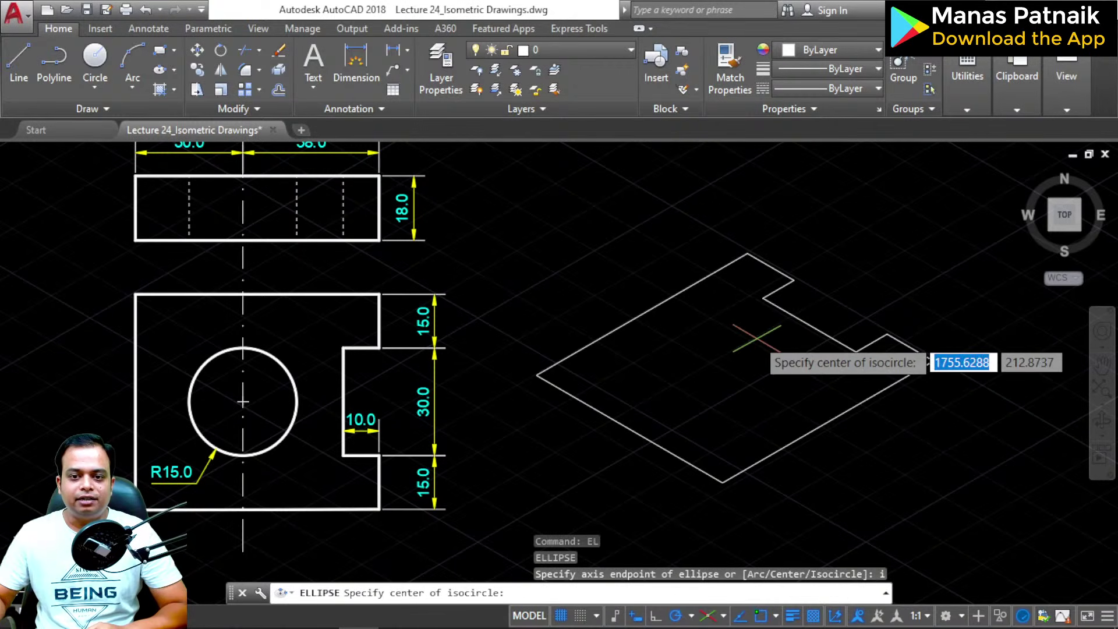
left_click(722, 385)
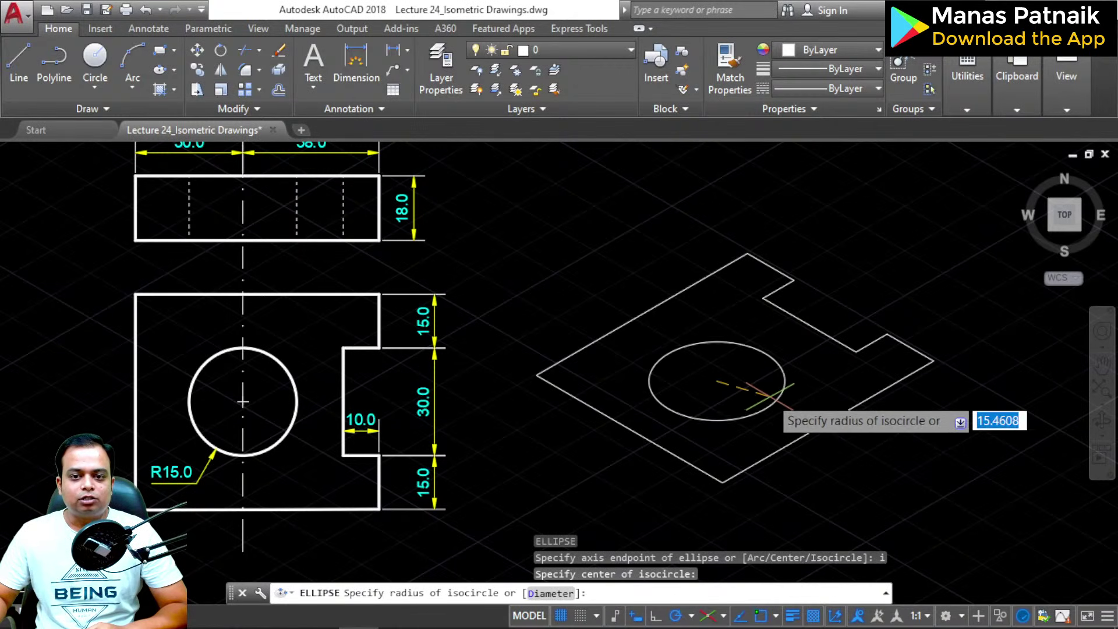
left_click(770, 391)
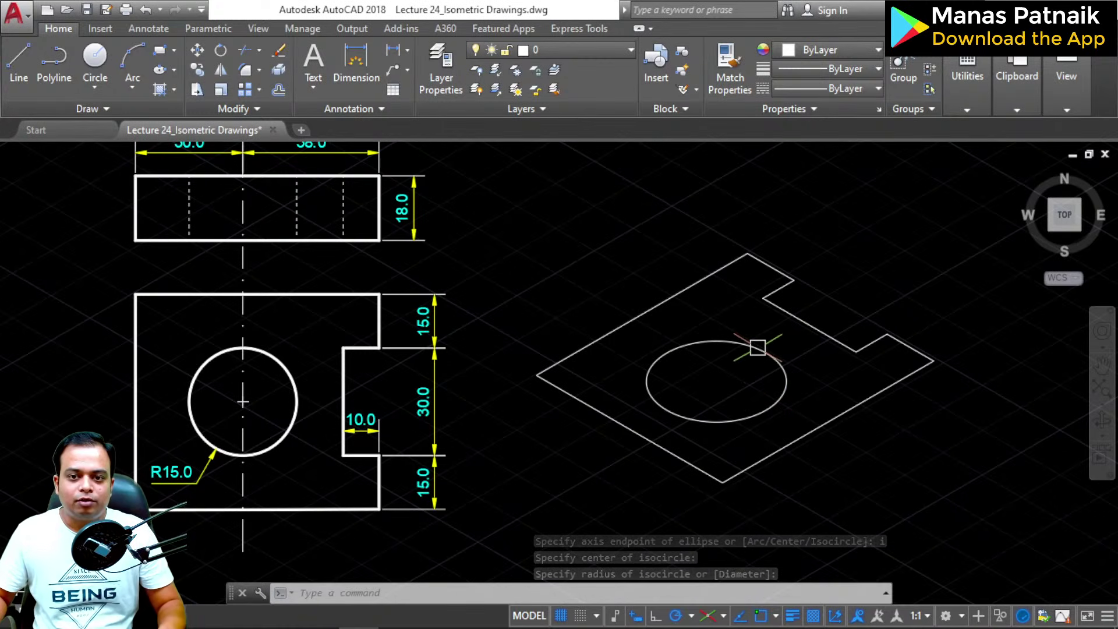
mouse_move(752, 350)
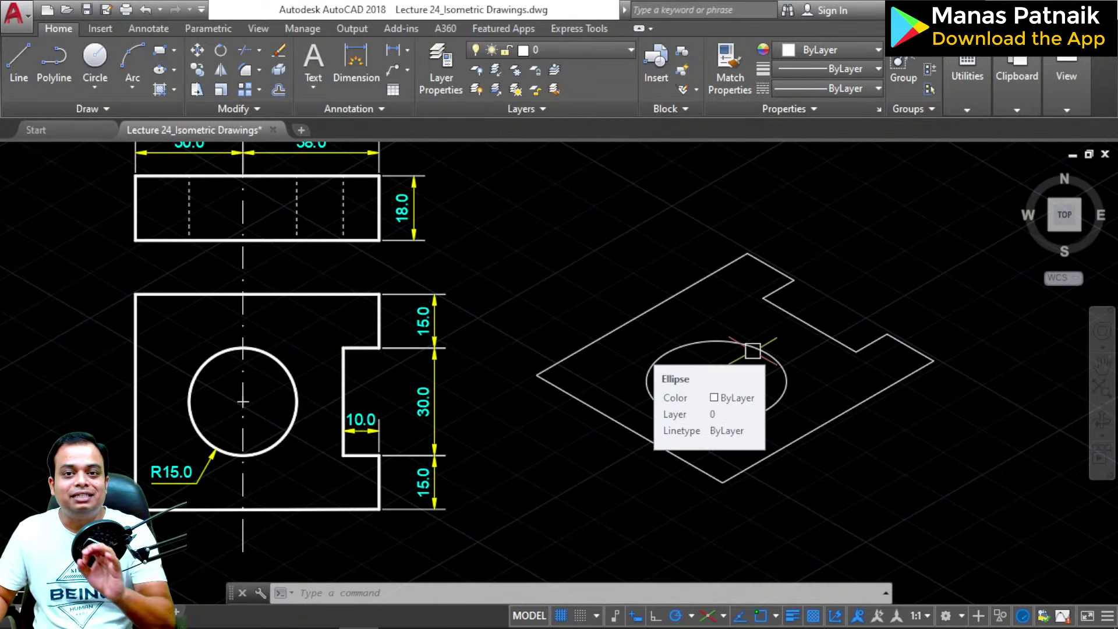
left_click(752, 351)
key("Delete")
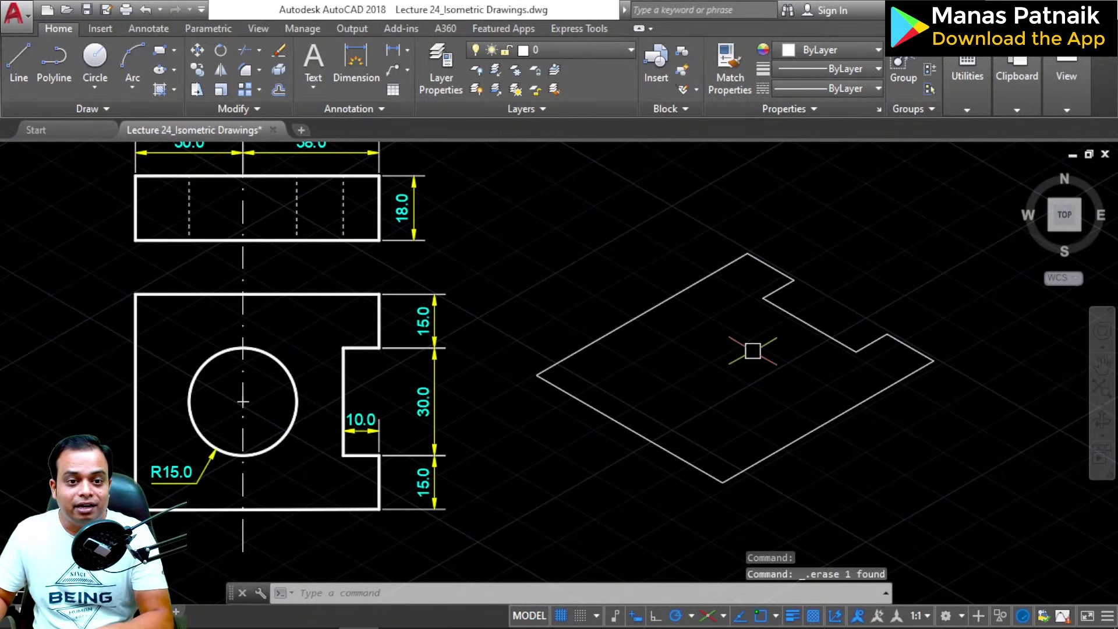
Step: Examine the position and radius of the circular hole in the dimensioned top and front views
middle_click_drag(290, 333, 479, 375)
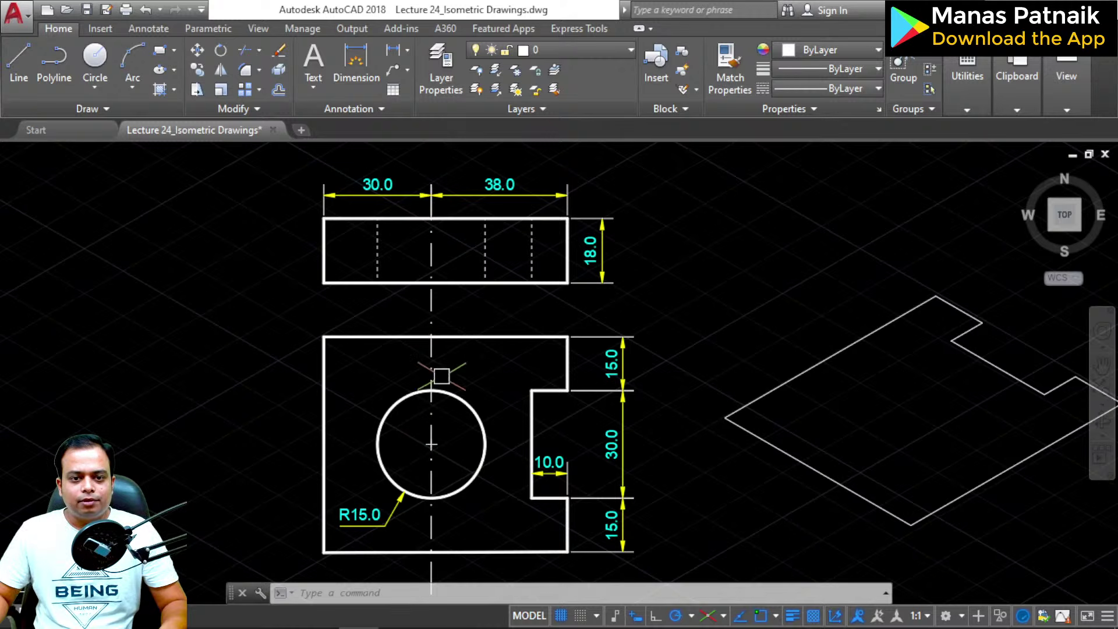
scroll(588, 401, "up", 2)
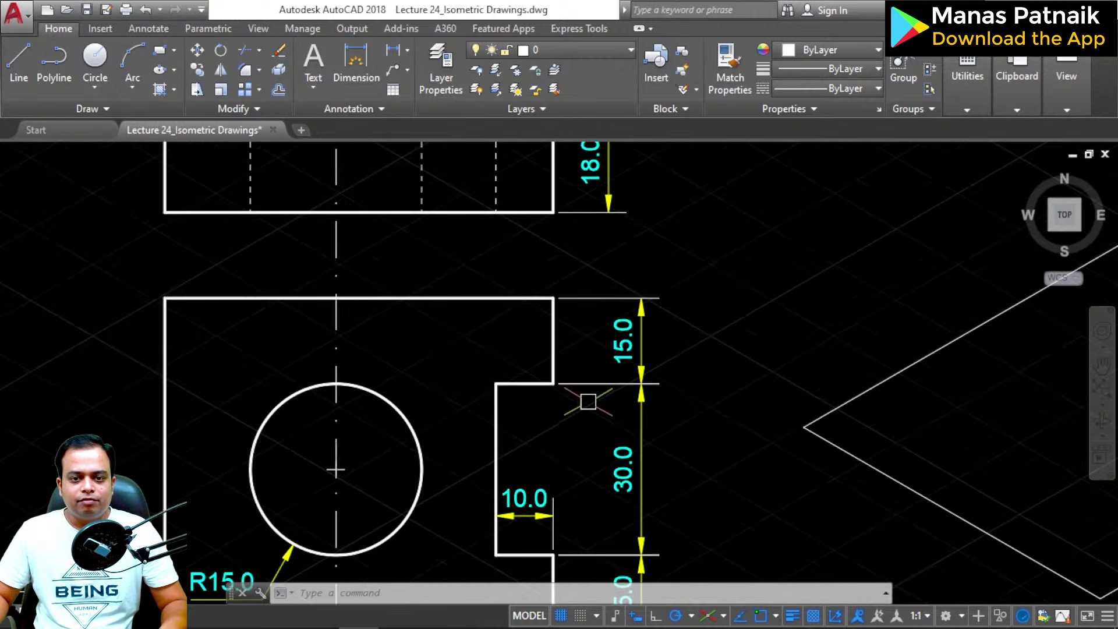
middle_click_drag(588, 401, 578, 264)
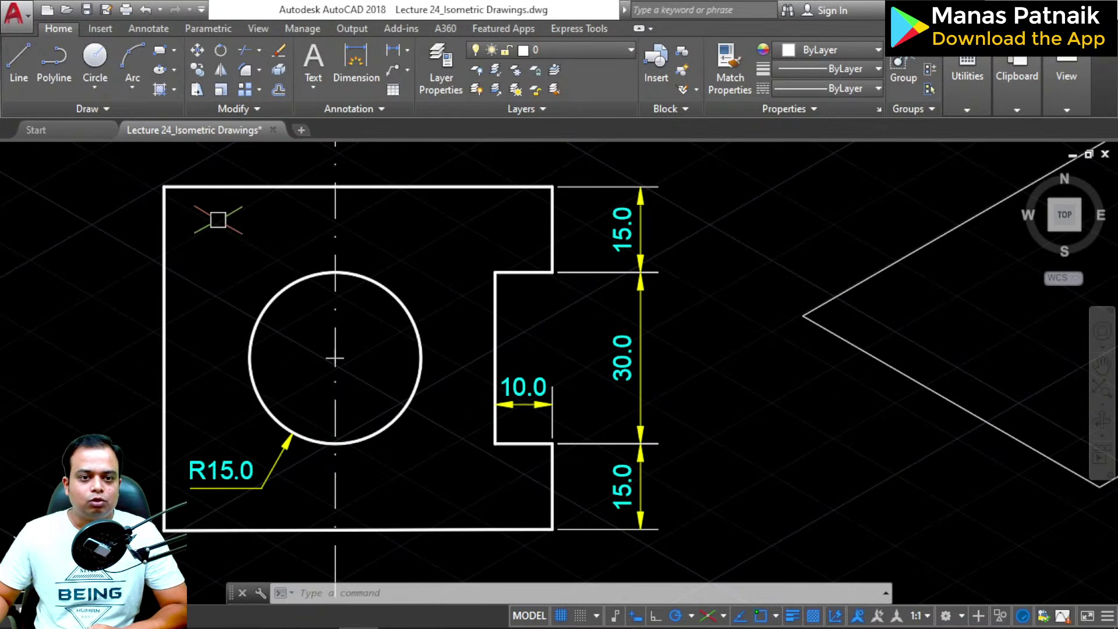
scroll(216, 217, "down", 3)
middle_click_drag(225, 248, 263, 316)
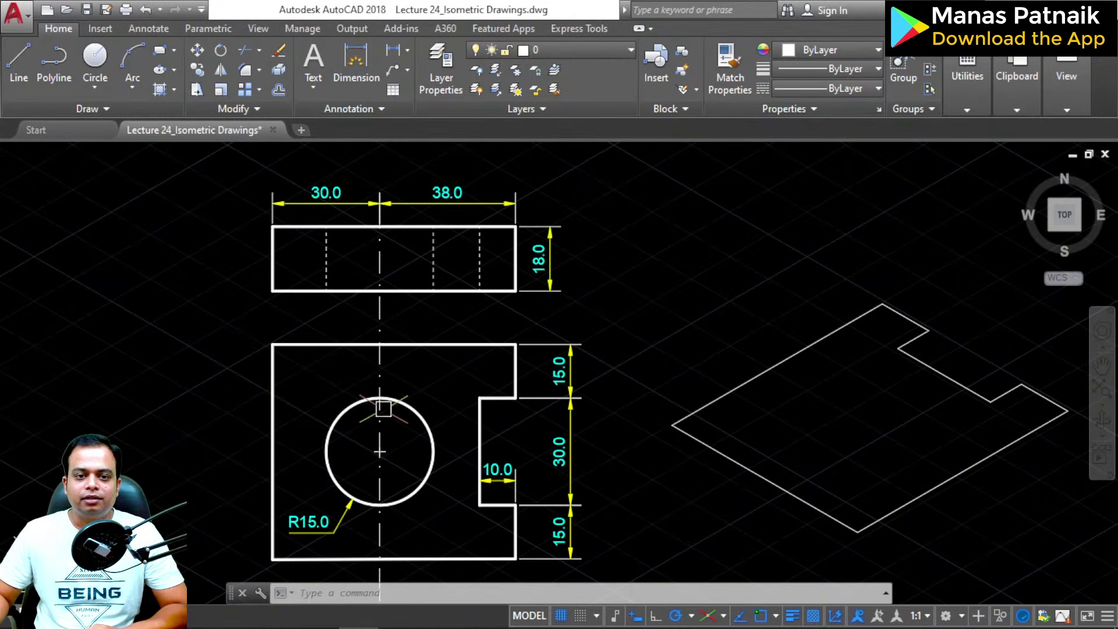
middle_click_drag(635, 361, 538, 345)
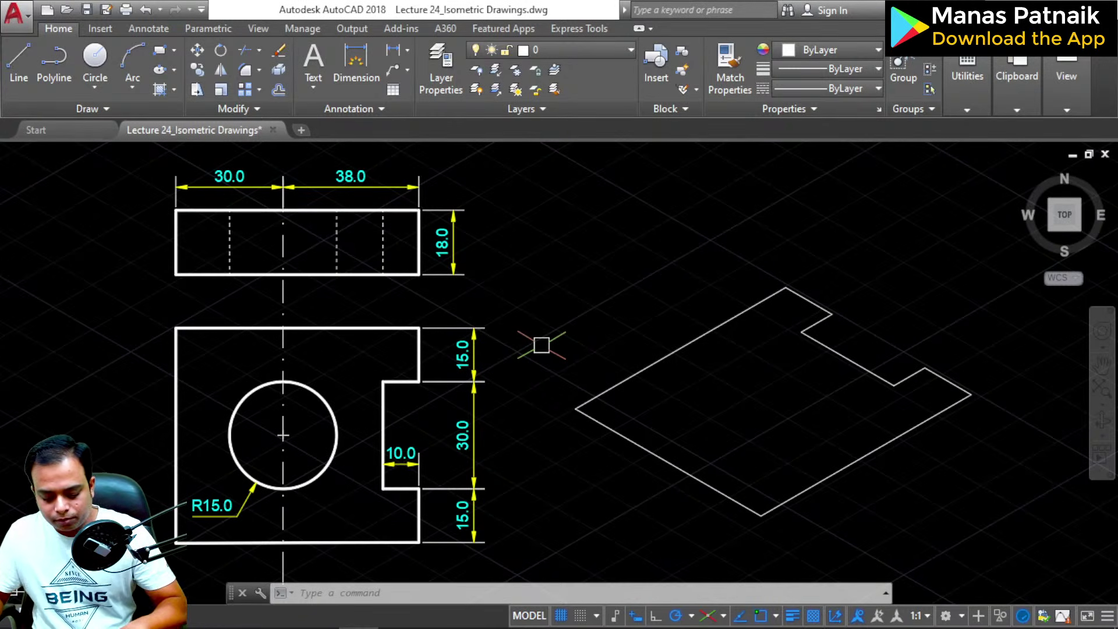
Step: Draw two construction lines from the outline's leftmost corner, 30 units at 30° and then 30 units at 330°, to locate the hole centre
left_click(671, 274)
left_click(581, 345)
type("L")
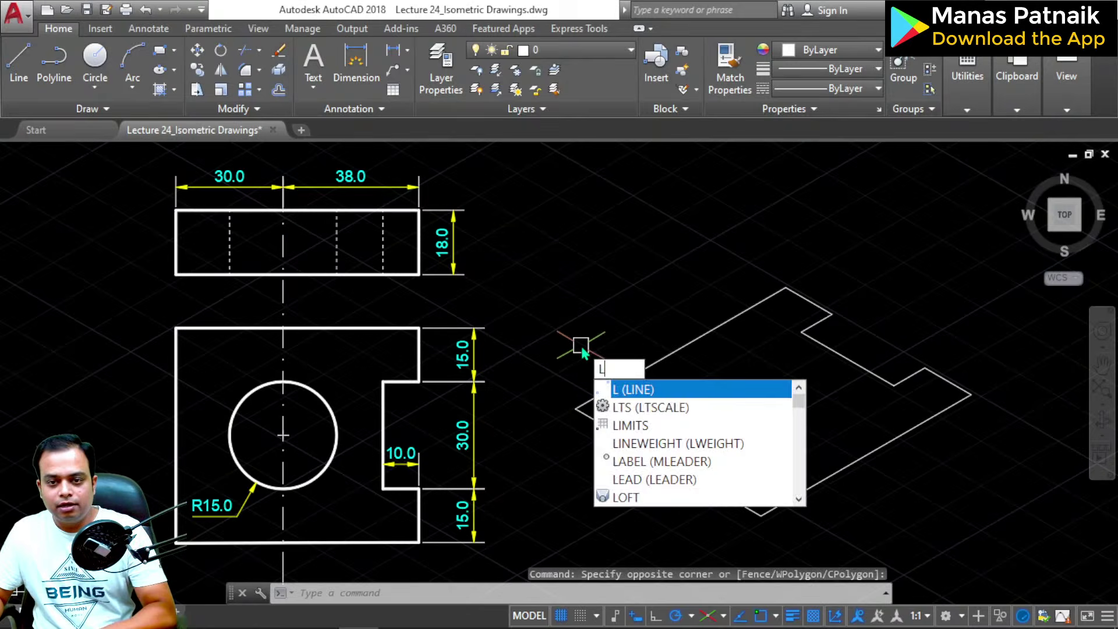
key("Return")
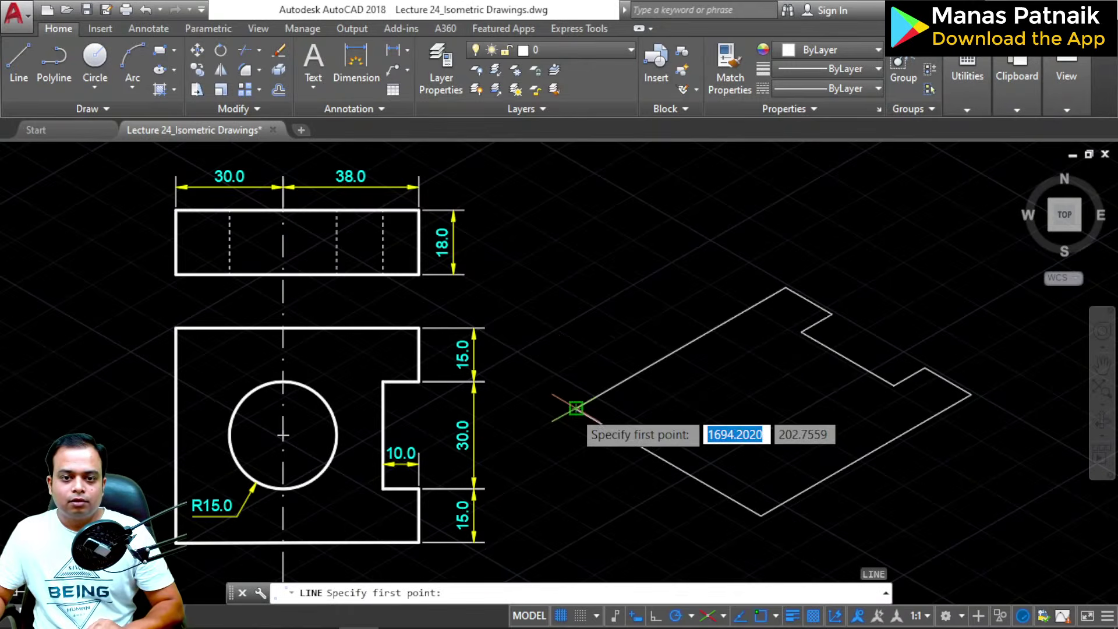
left_click(575, 408)
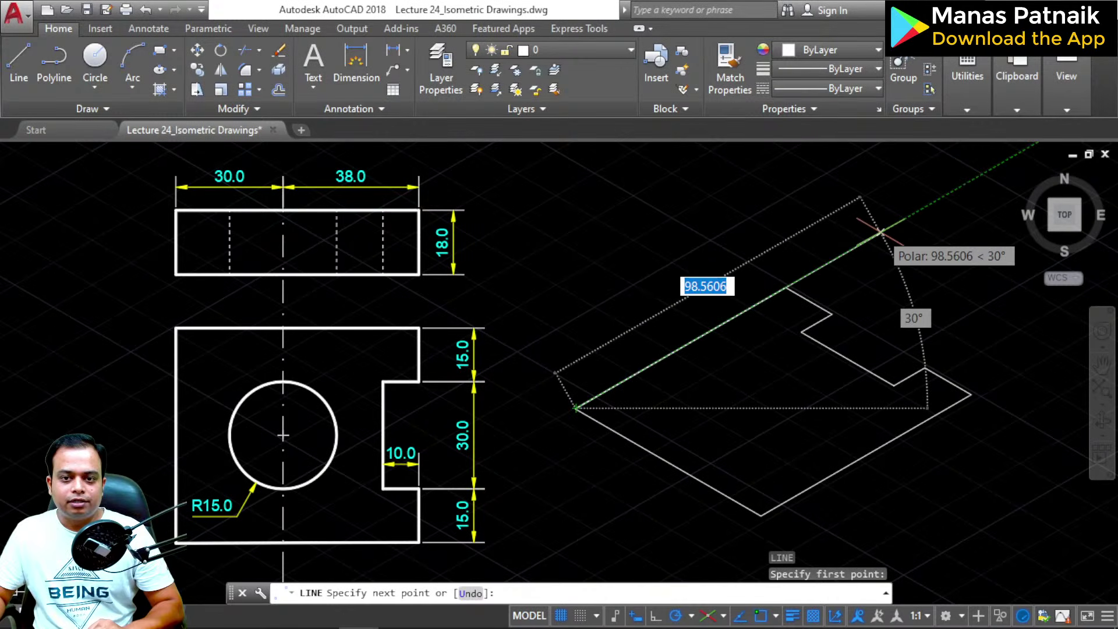
type("30")
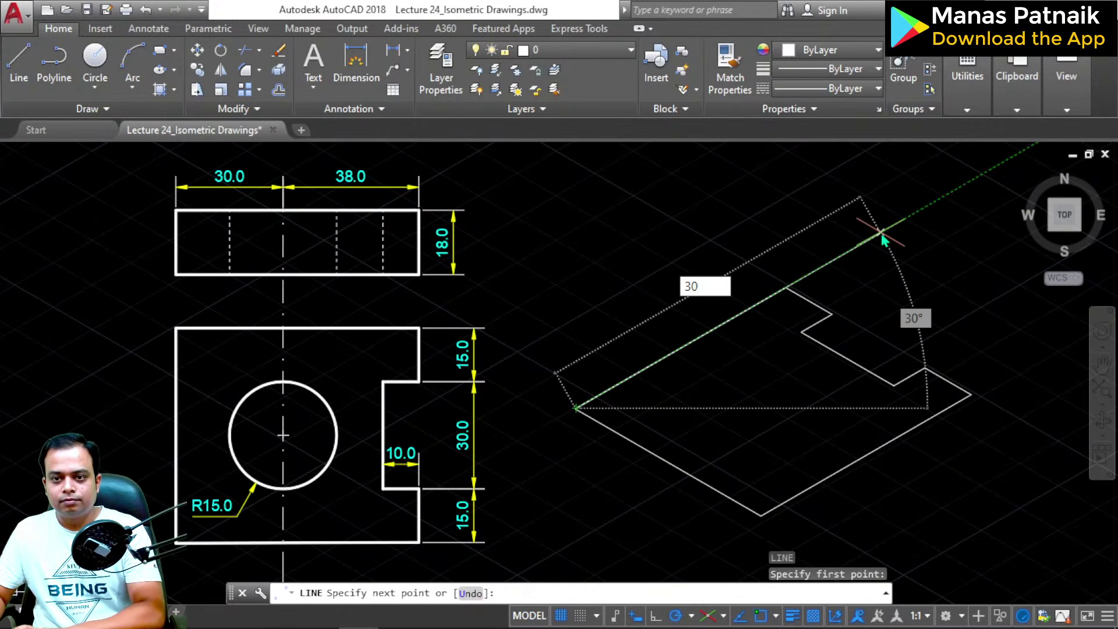
key("Return")
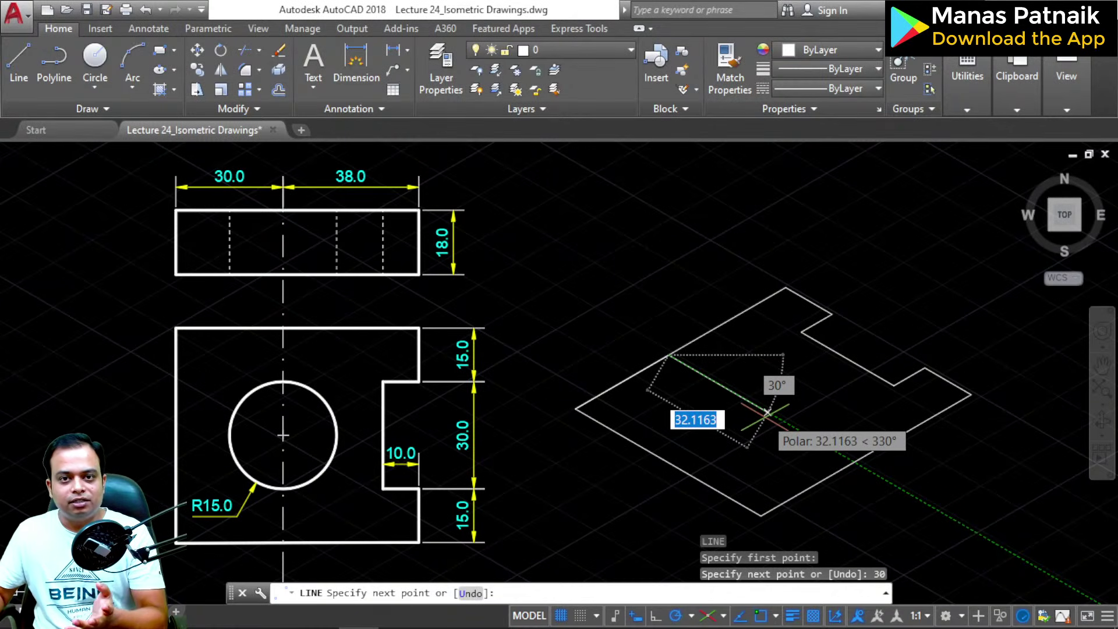
type("30")
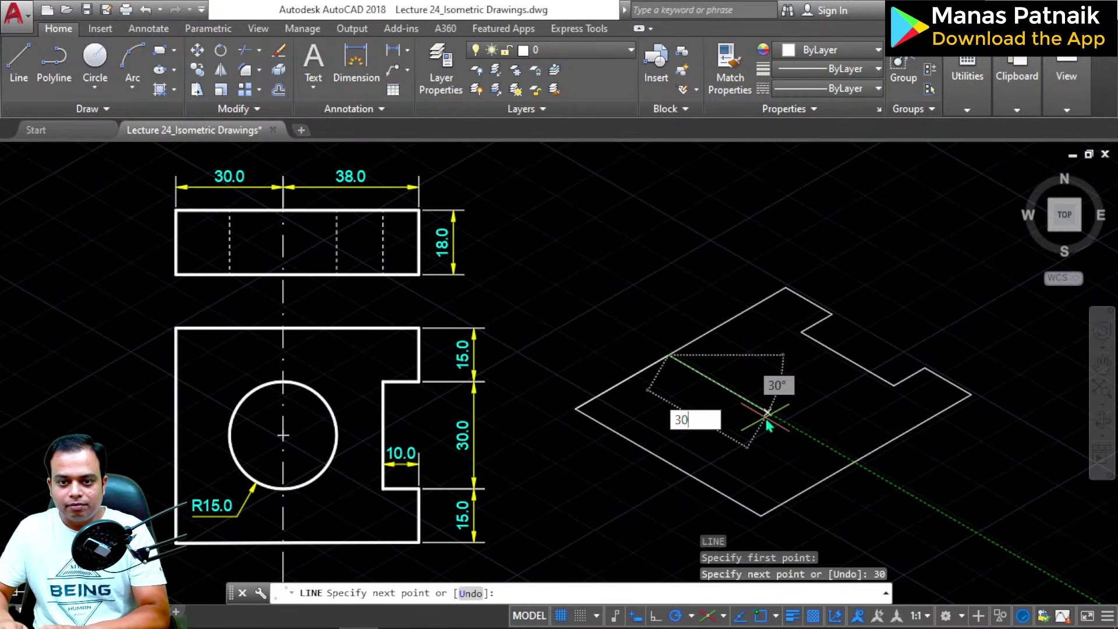
key("Return")
key("Return")
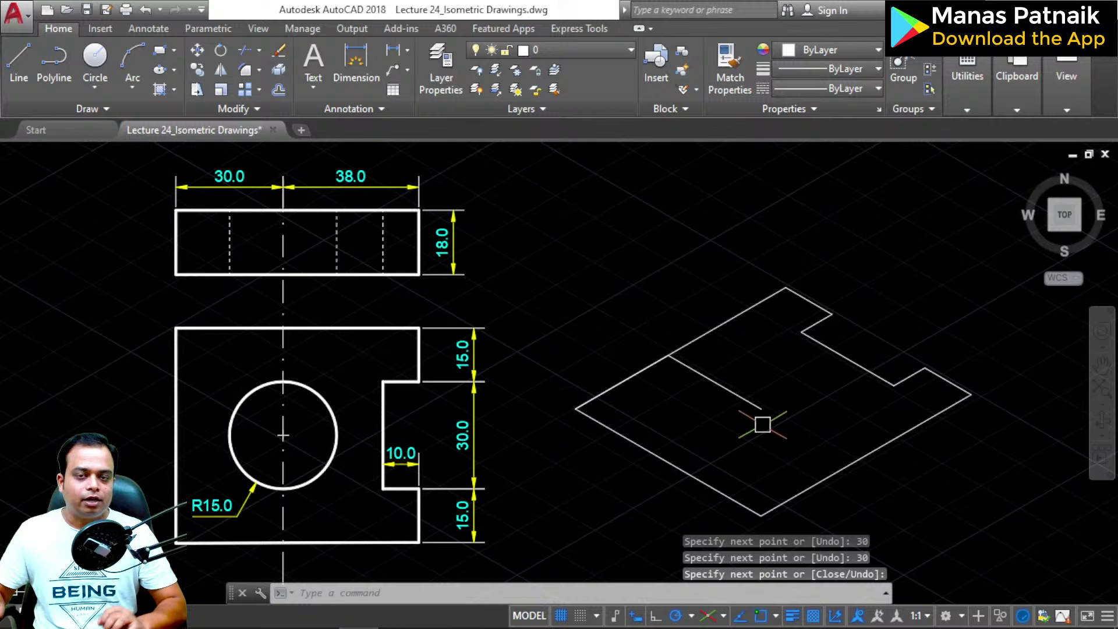
Step: Draw an isocircle of radius 15 with the Ellipse command, centred on the free end of the construction lines
type("E")
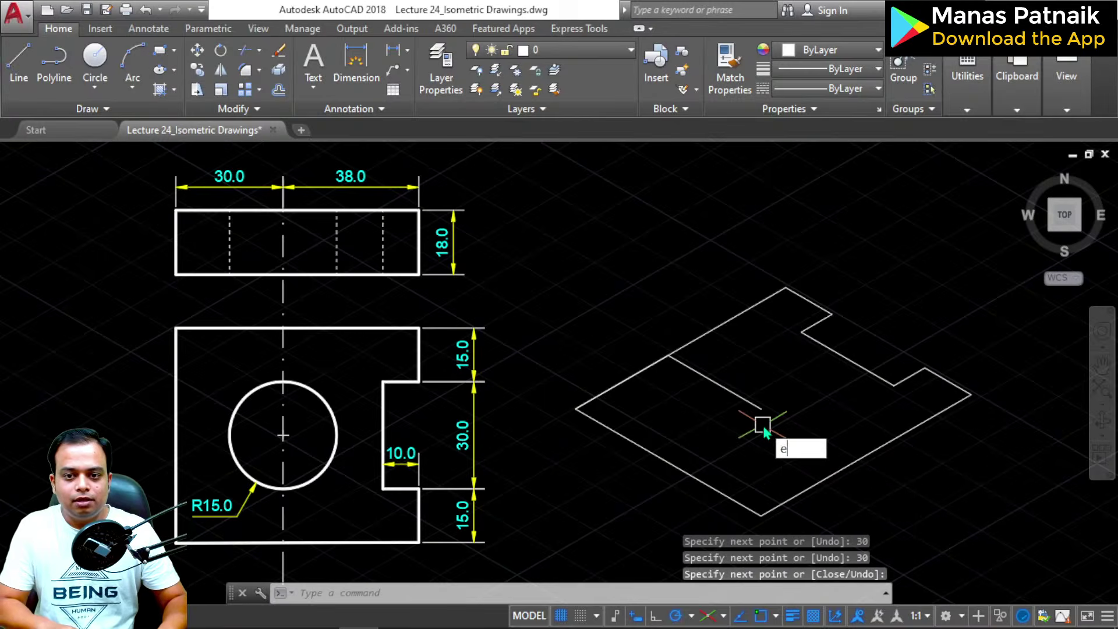
type("L")
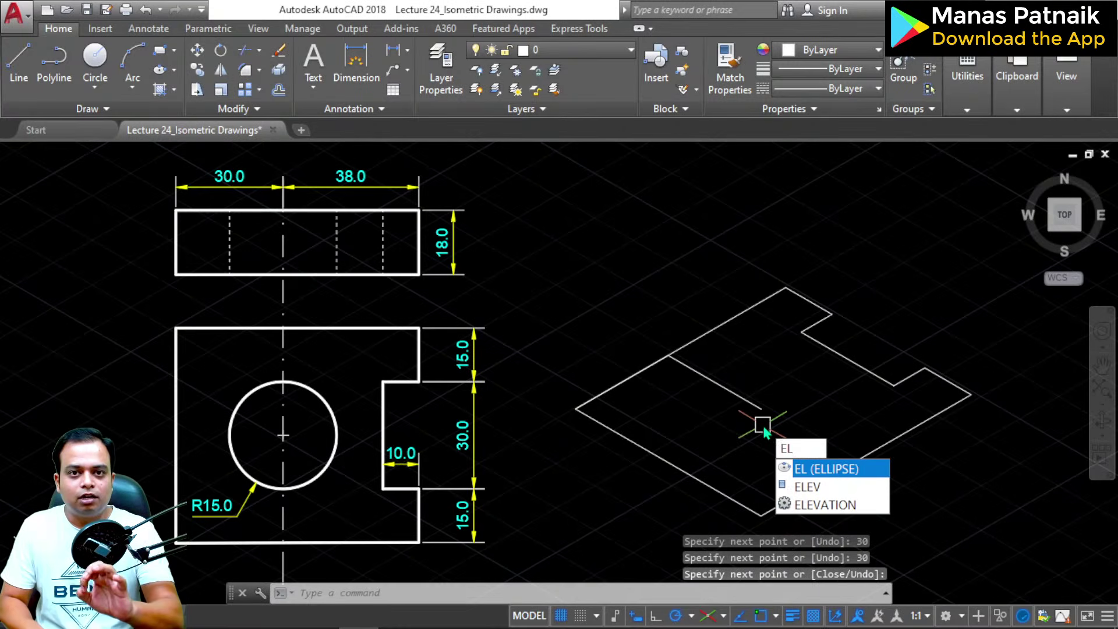
key("Return")
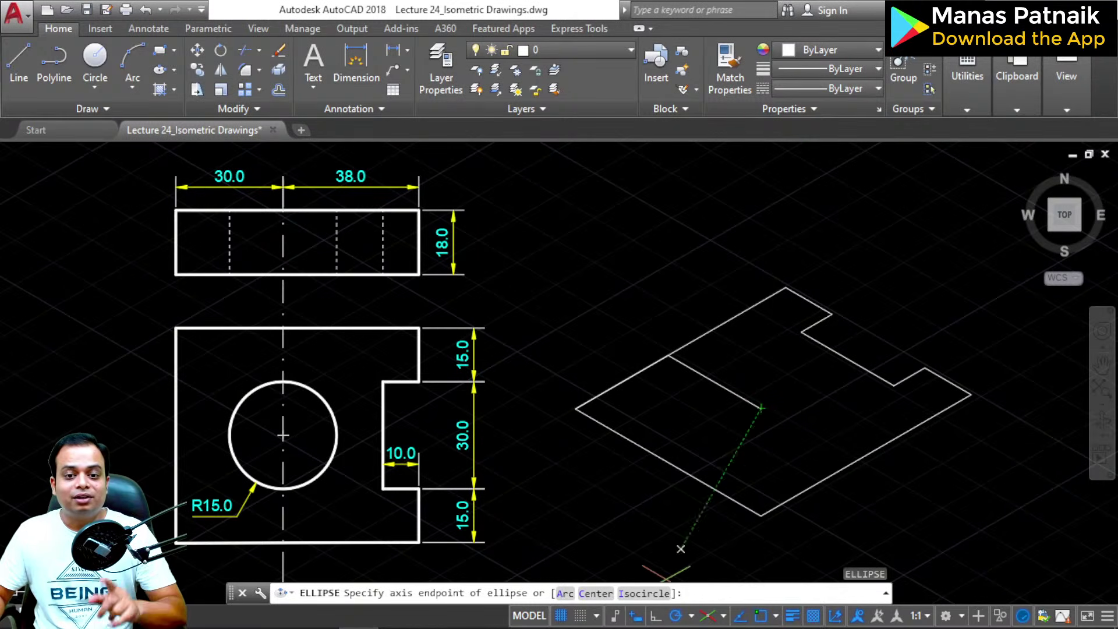
left_click(632, 597)
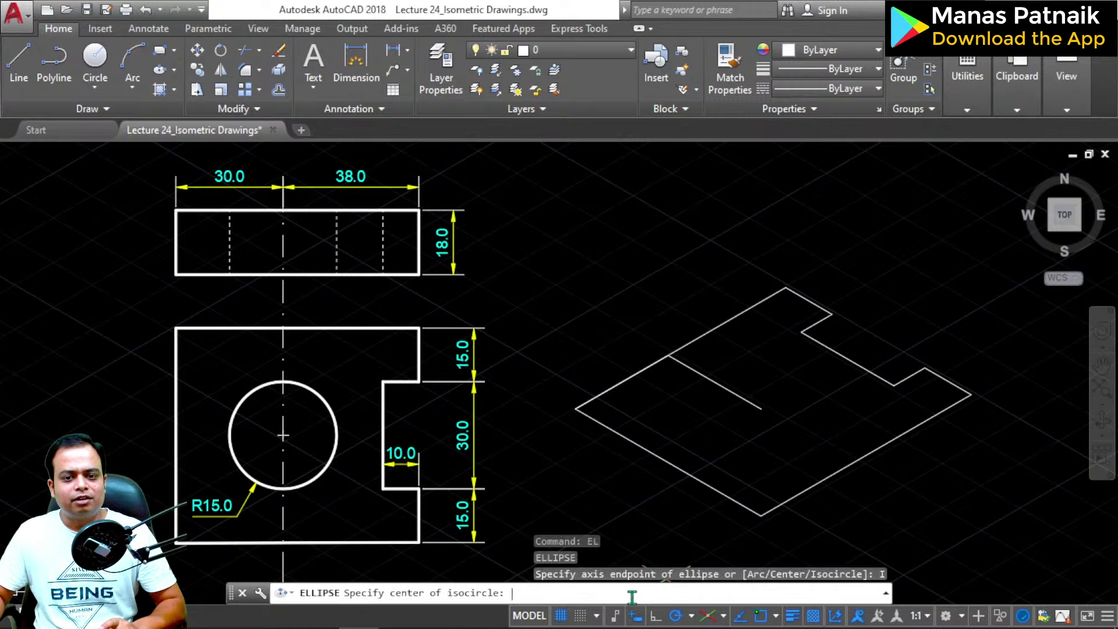
left_click(761, 407)
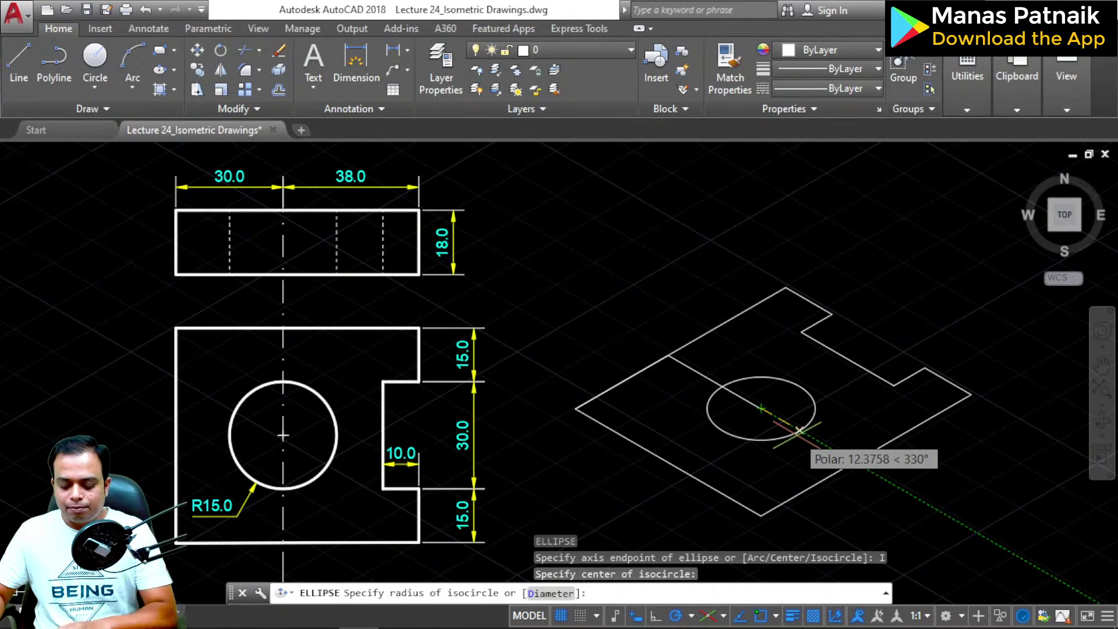
type("15")
key("Return")
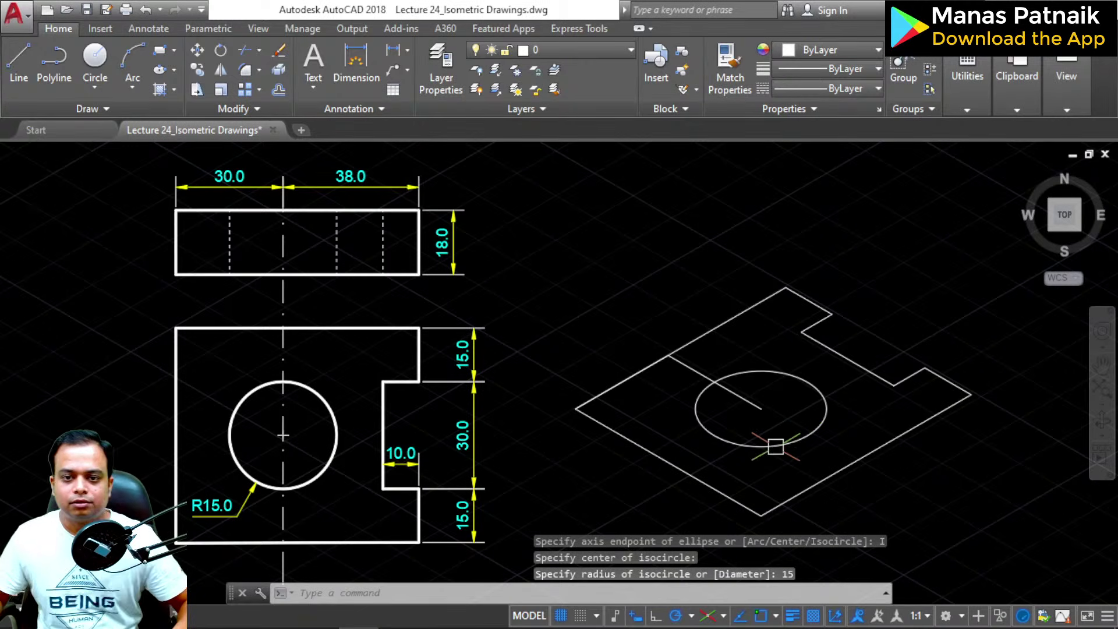
Step: Erase the two 30-unit construction lines used to locate the hole centre
left_click(746, 399)
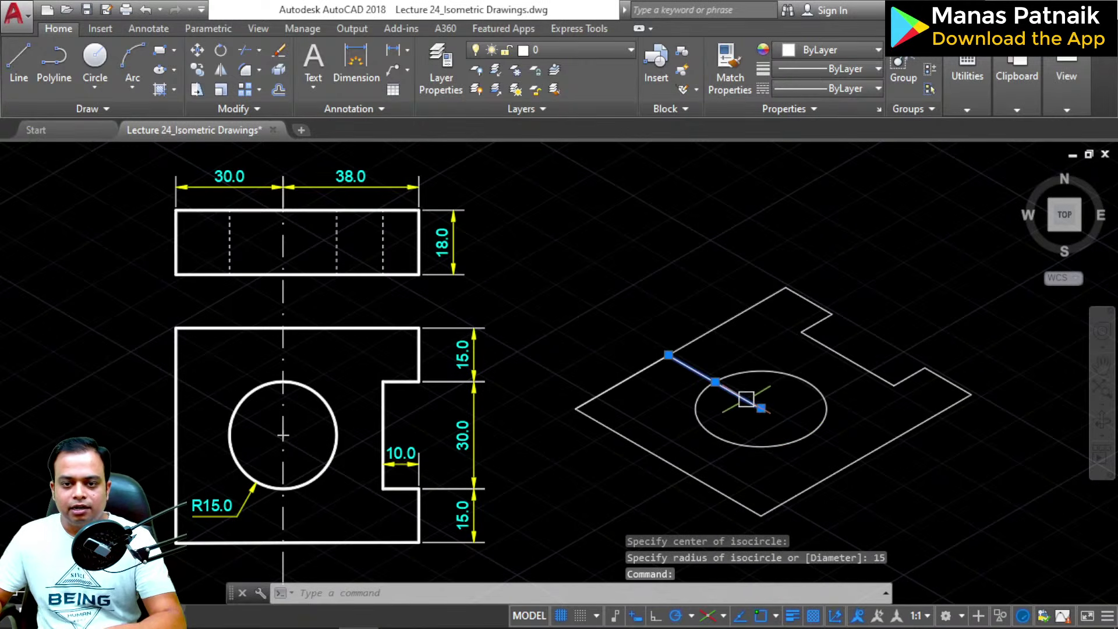
left_click(628, 373)
left_click(671, 436)
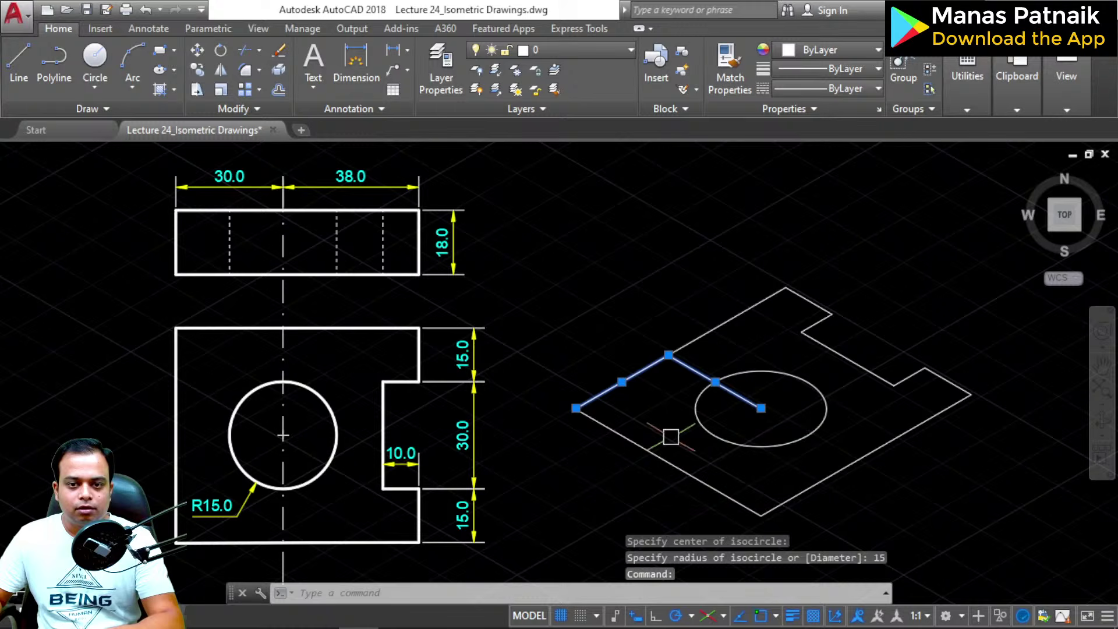
key("Delete")
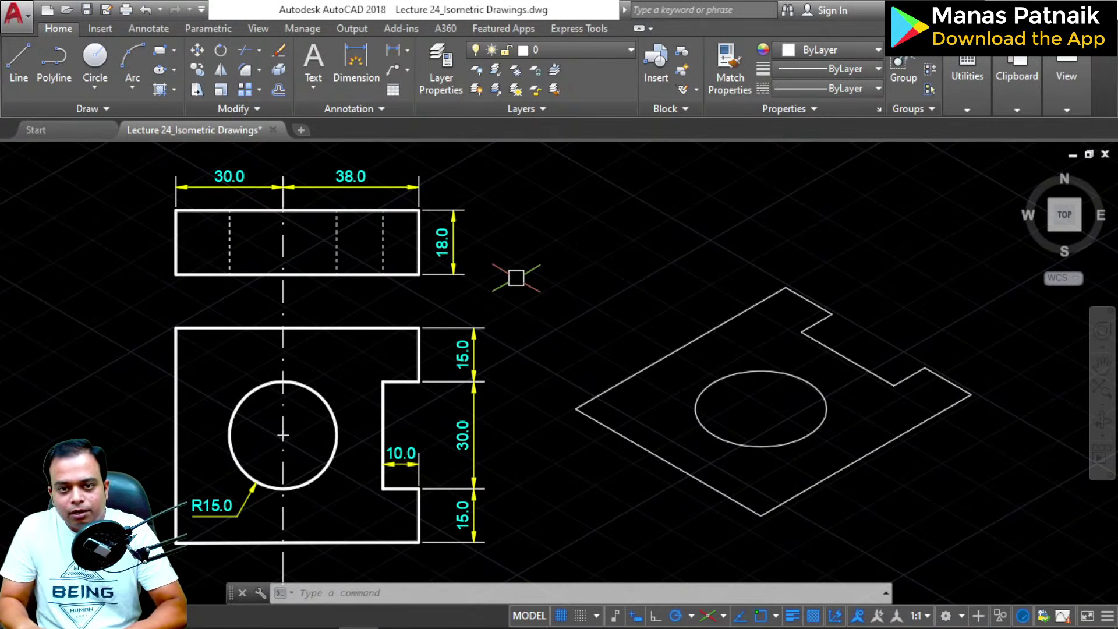
Step: Draw a vertical line 18 units upward from the leftmost corner of the isometric outline
type("l")
key("Return")
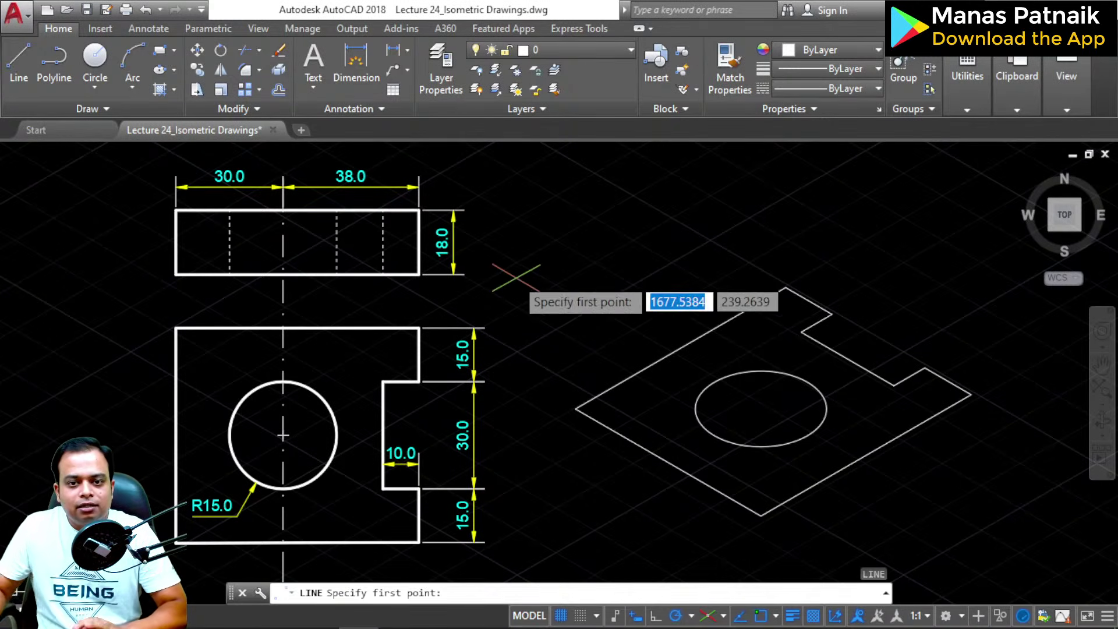
left_click(576, 408)
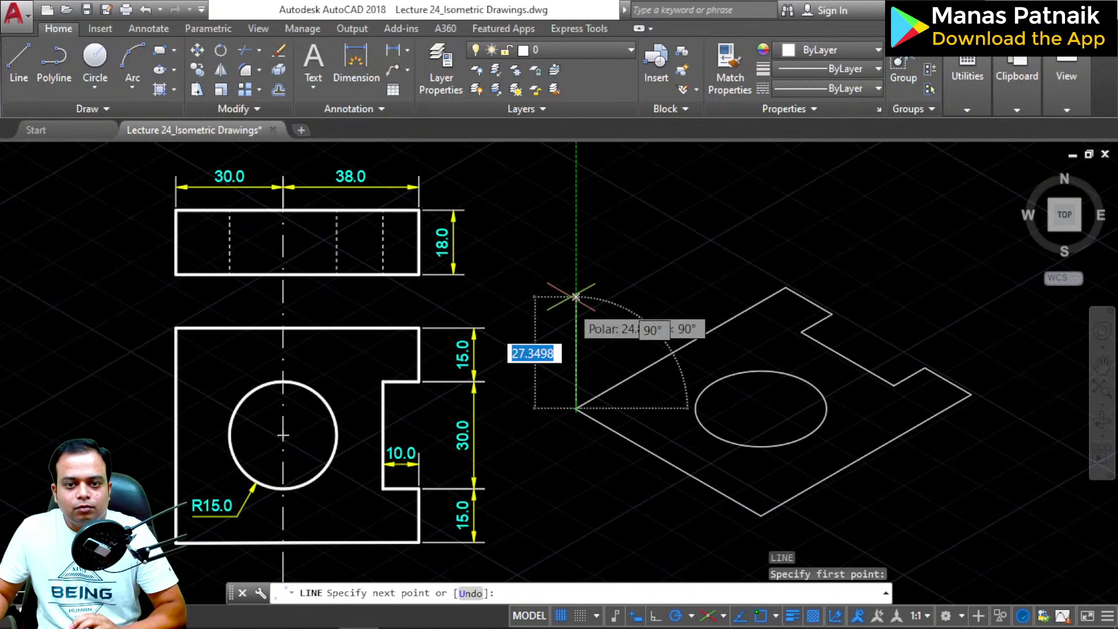
type("18")
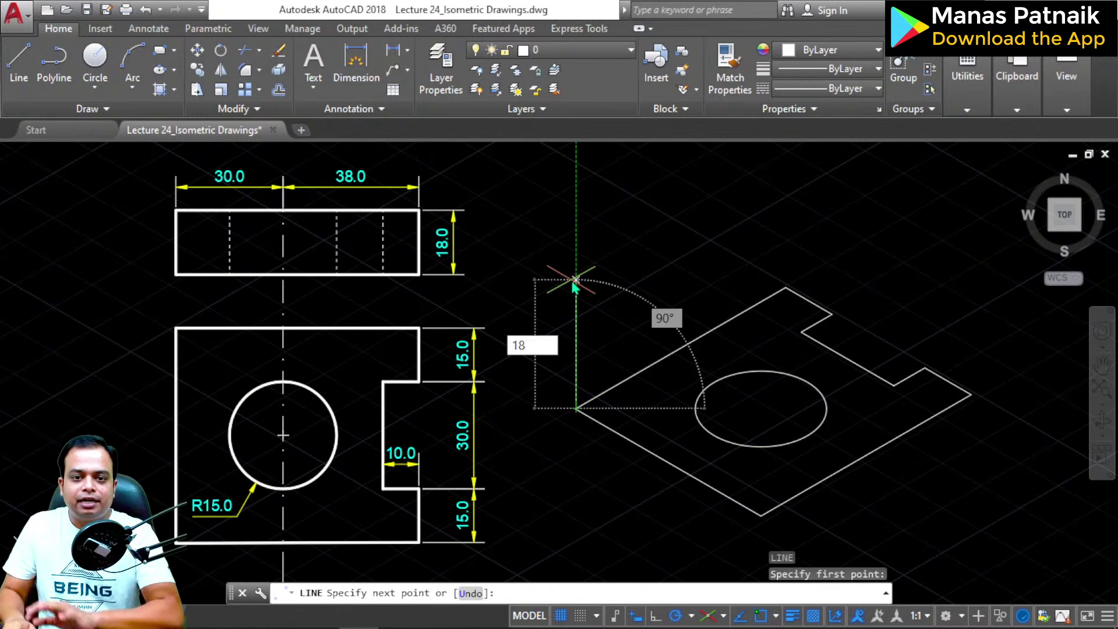
key("Return")
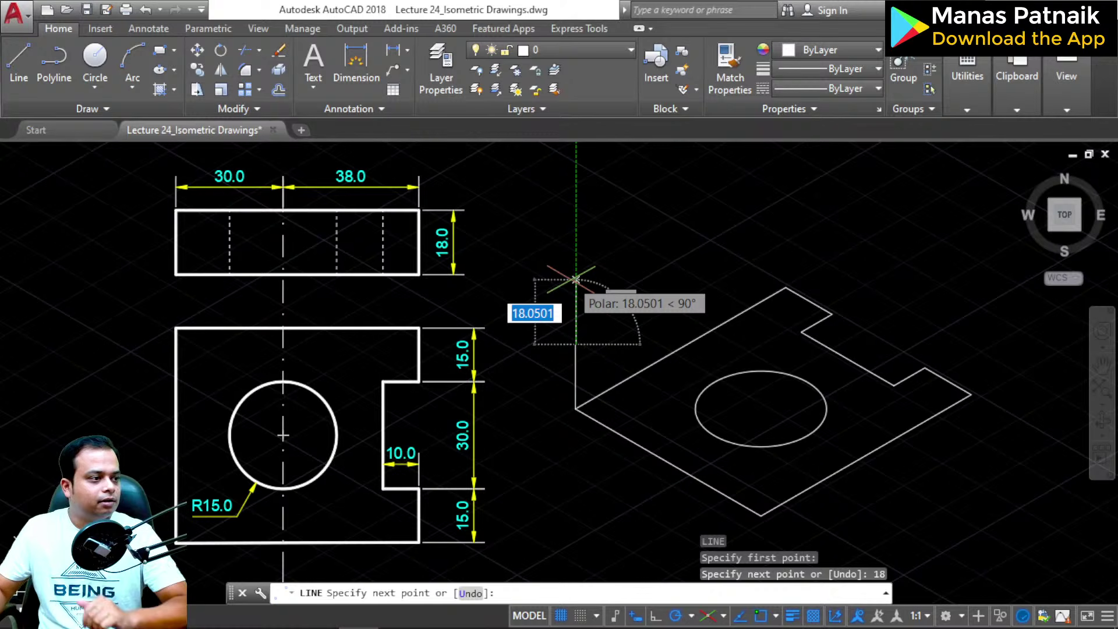
key("Return")
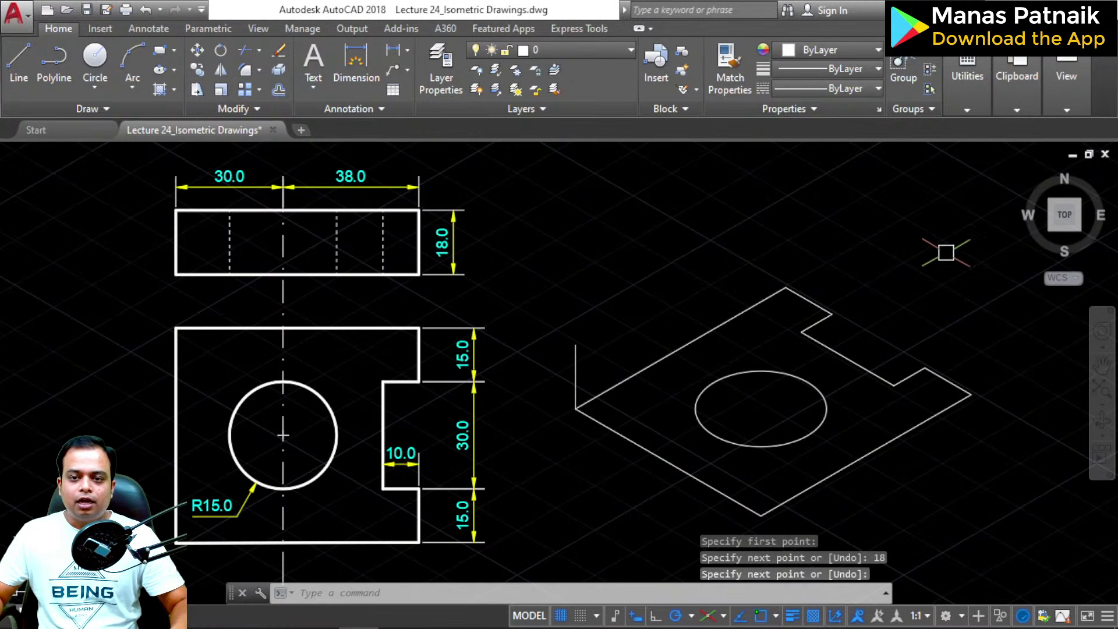
Step: Copy the 18-unit vertical edge from its lower endpoint to the other seven corners of the isometric outline, including the notch corners
middle_click_drag(964, 452, 957, 446)
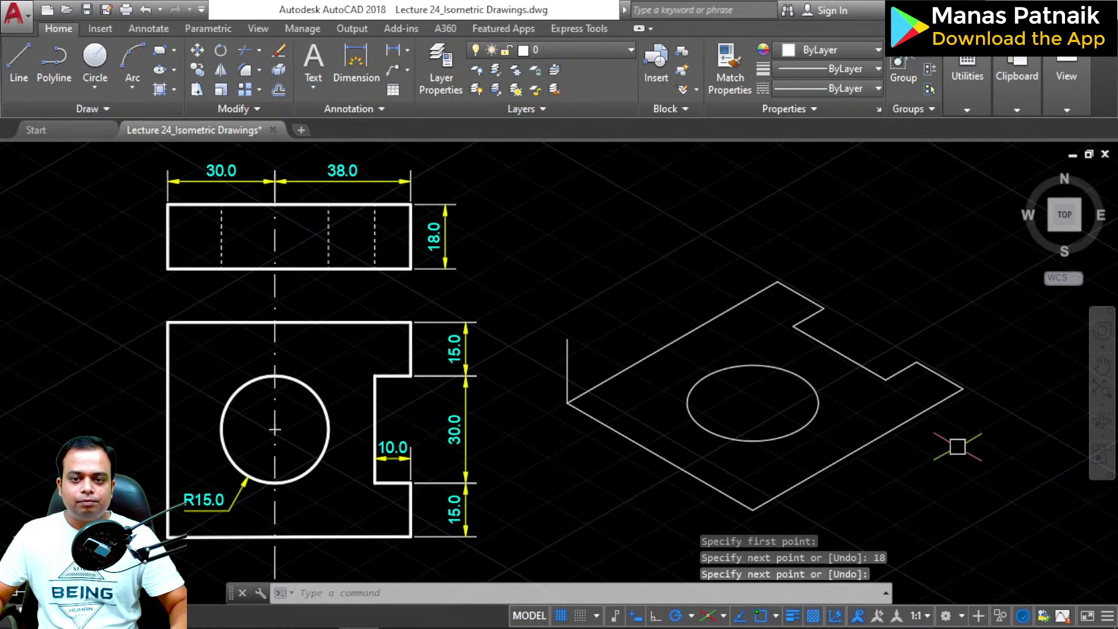
key("Return")
left_click(568, 369)
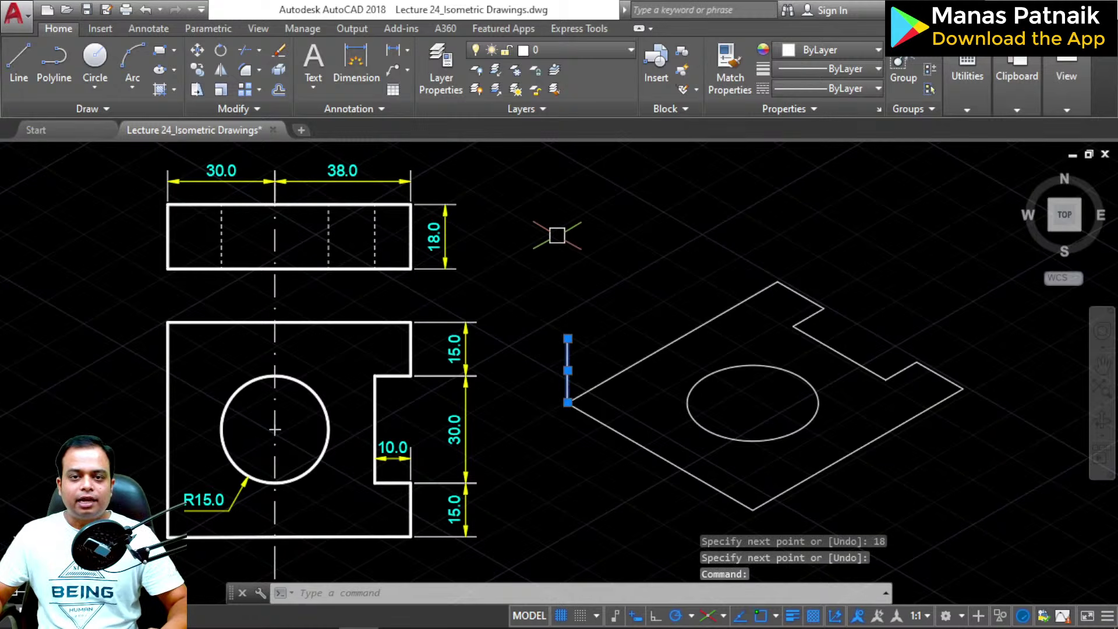
type("co")
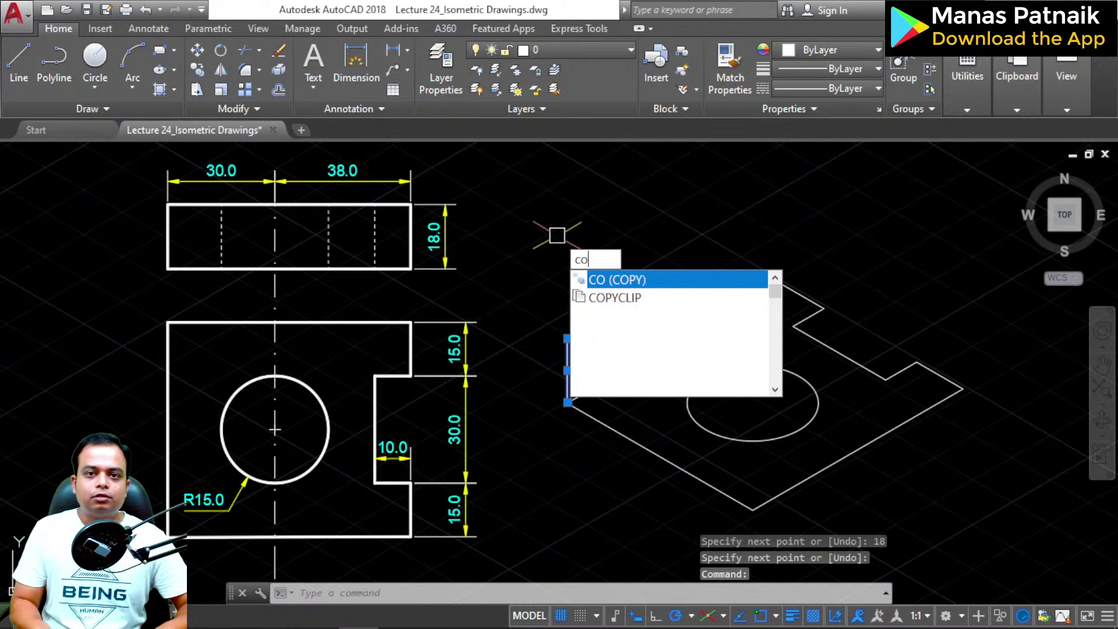
key("Return")
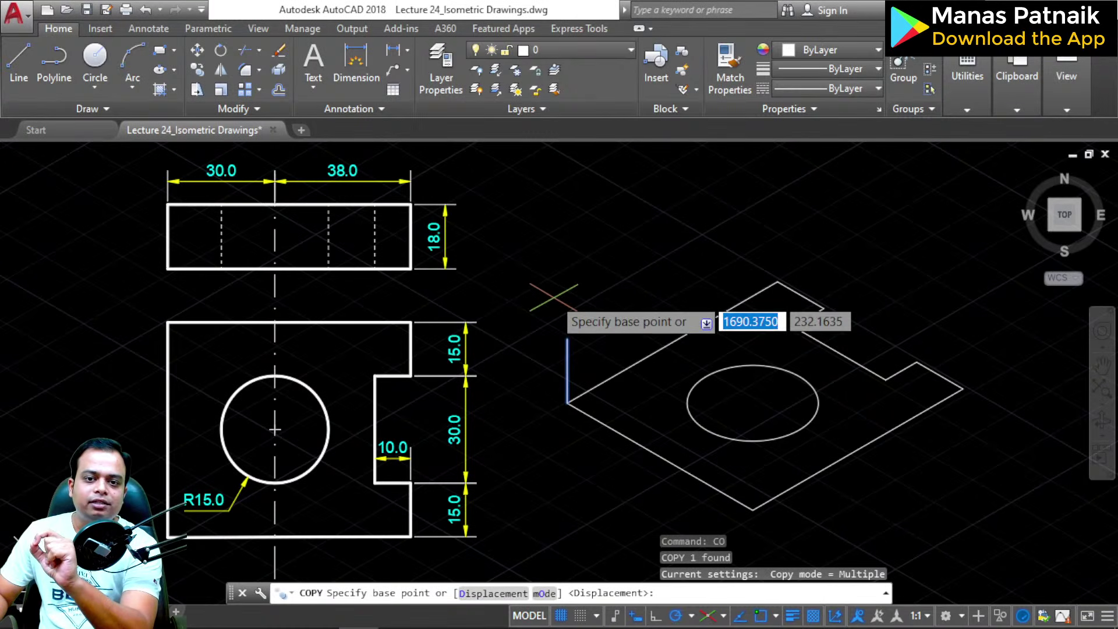
left_click(567, 402)
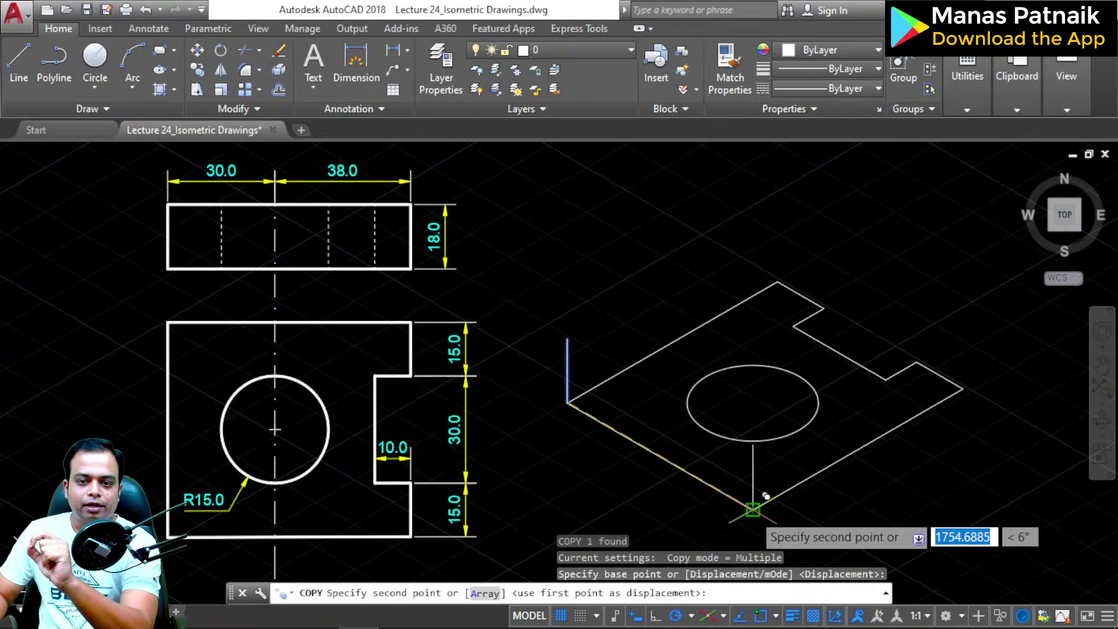
left_click(753, 510)
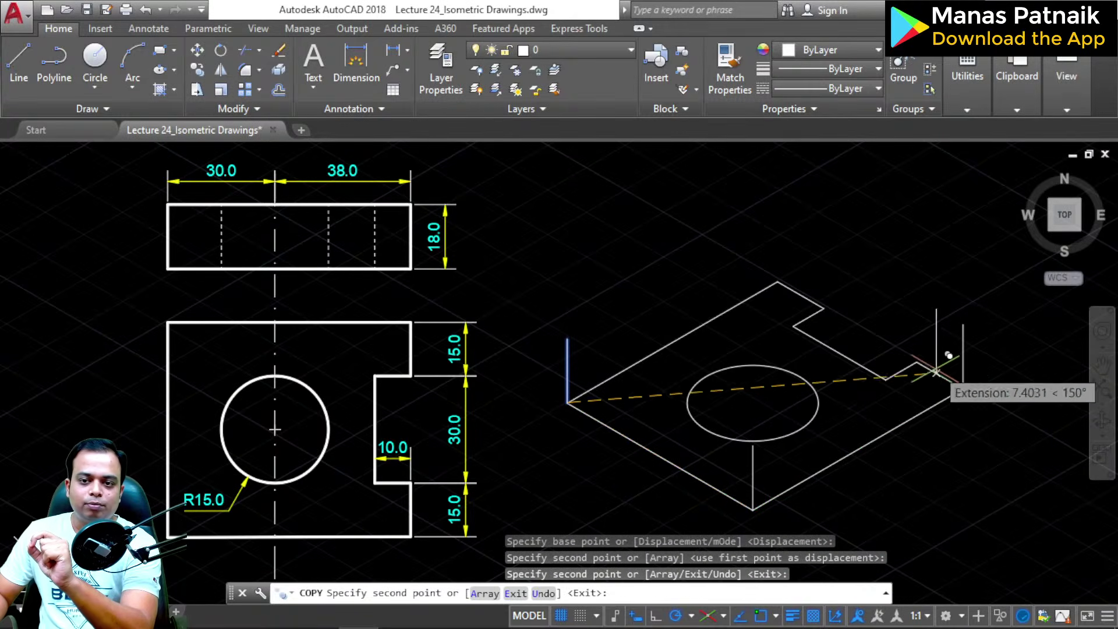
left_click(917, 361)
left_click(885, 379)
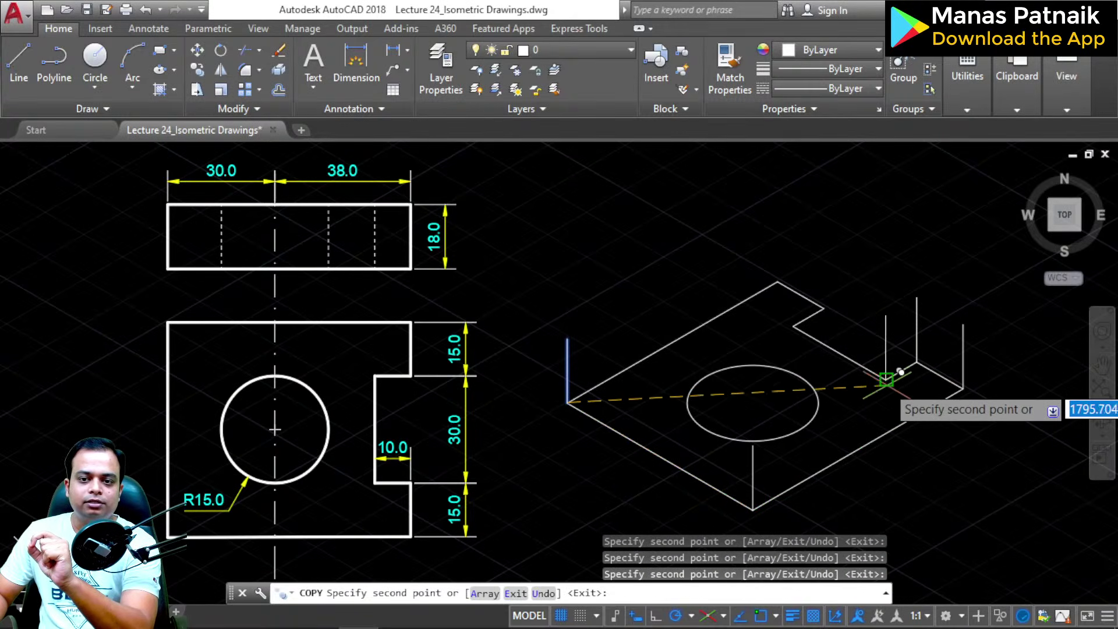
left_click(793, 326)
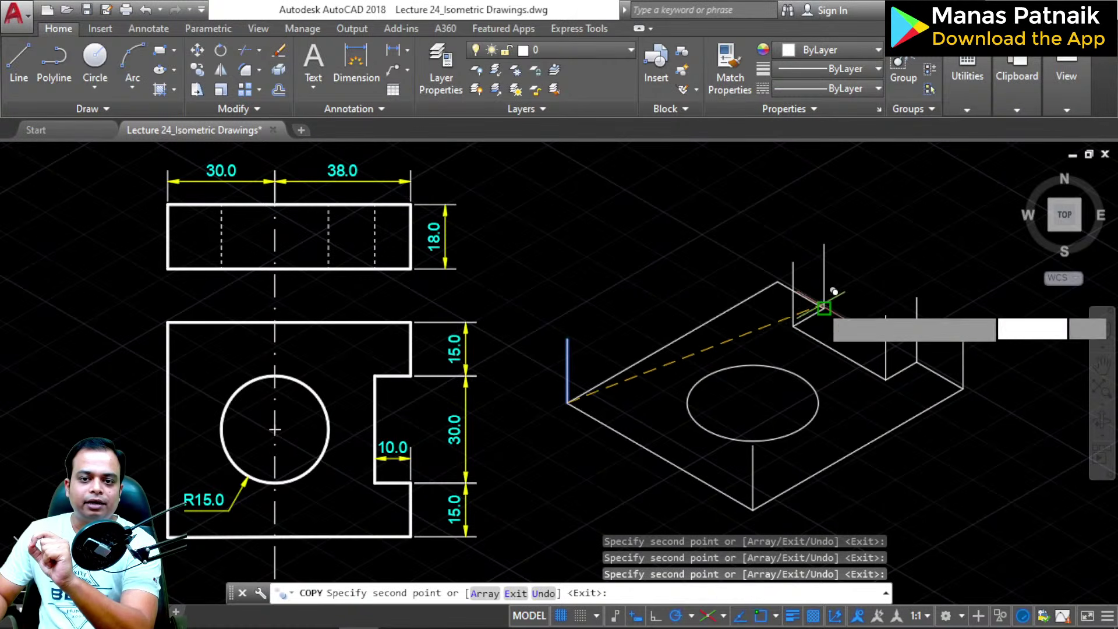
left_click(824, 309)
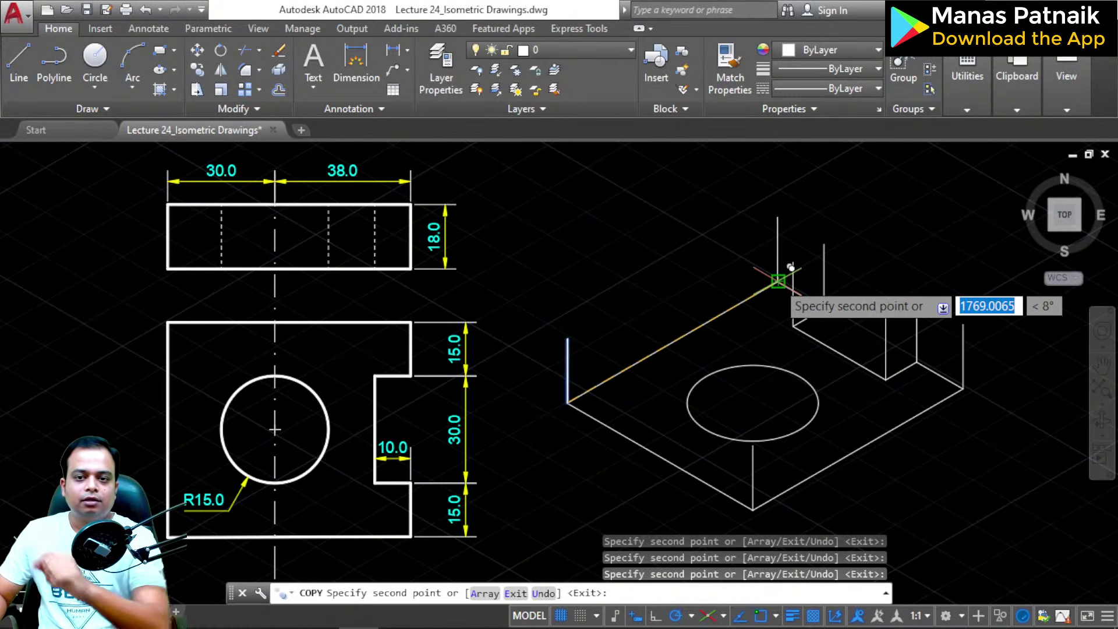
left_click(778, 281)
key("Escape")
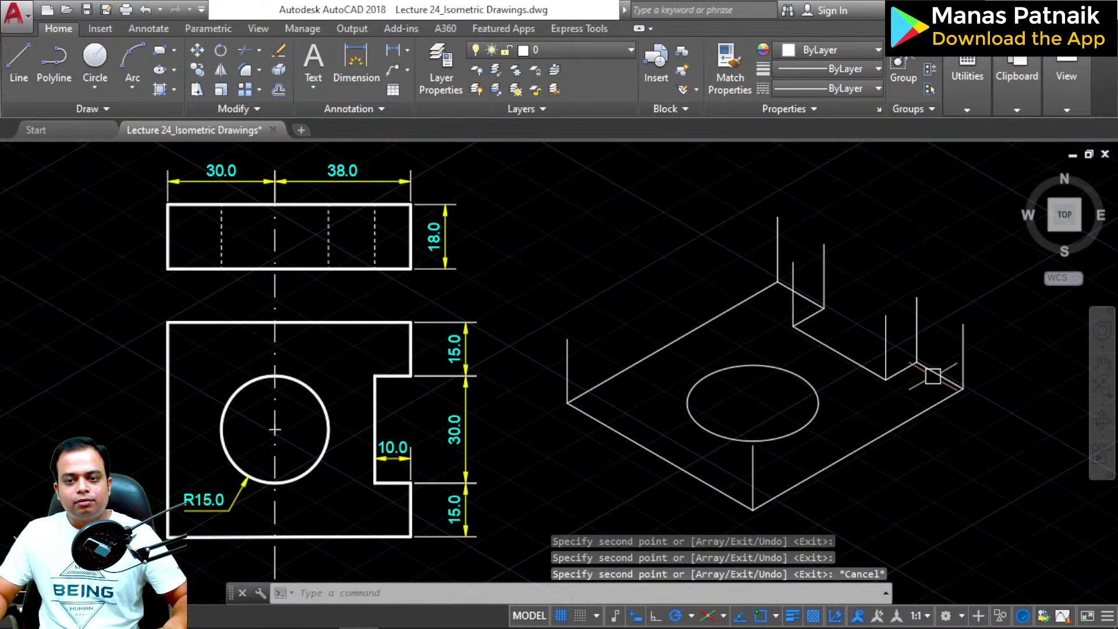
Step: Copy the bottom outline and isocircle from the leftmost bottom corner to the upper end of its 18-unit vertical edge
left_click(932, 375)
left_click(902, 370)
left_click(859, 365)
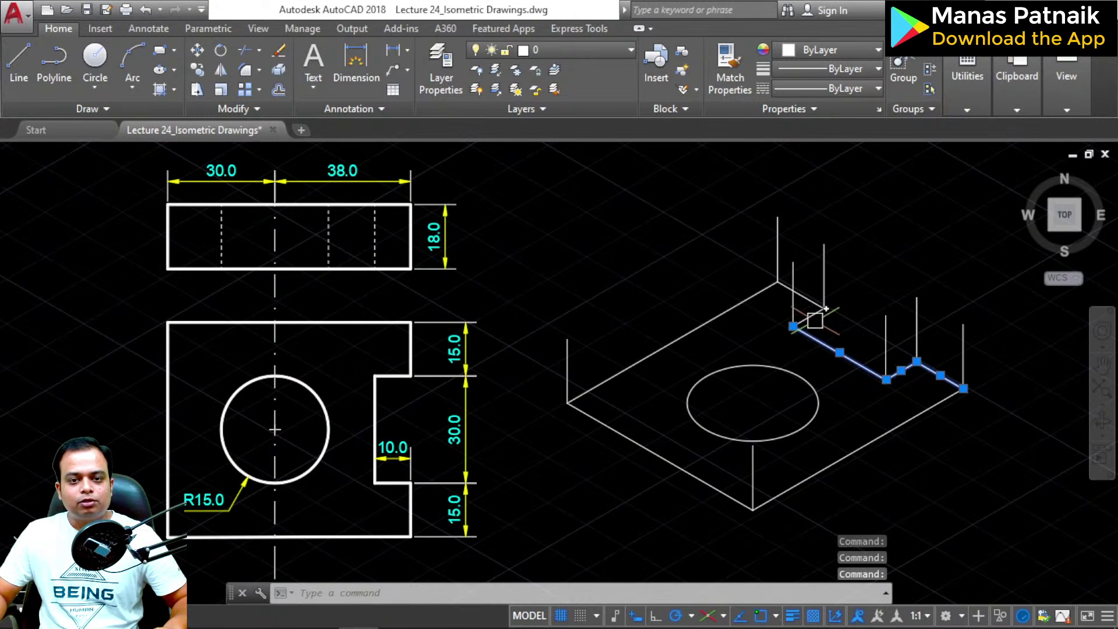
left_click(811, 315)
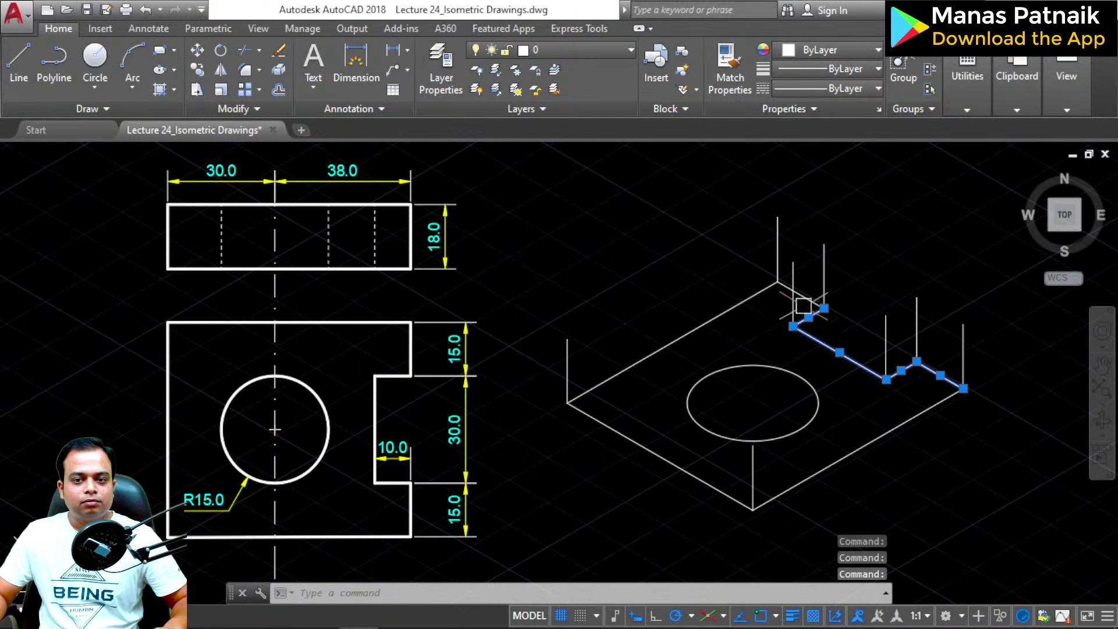
scroll(805, 294, "up", 4)
left_click(797, 307)
left_click(576, 360)
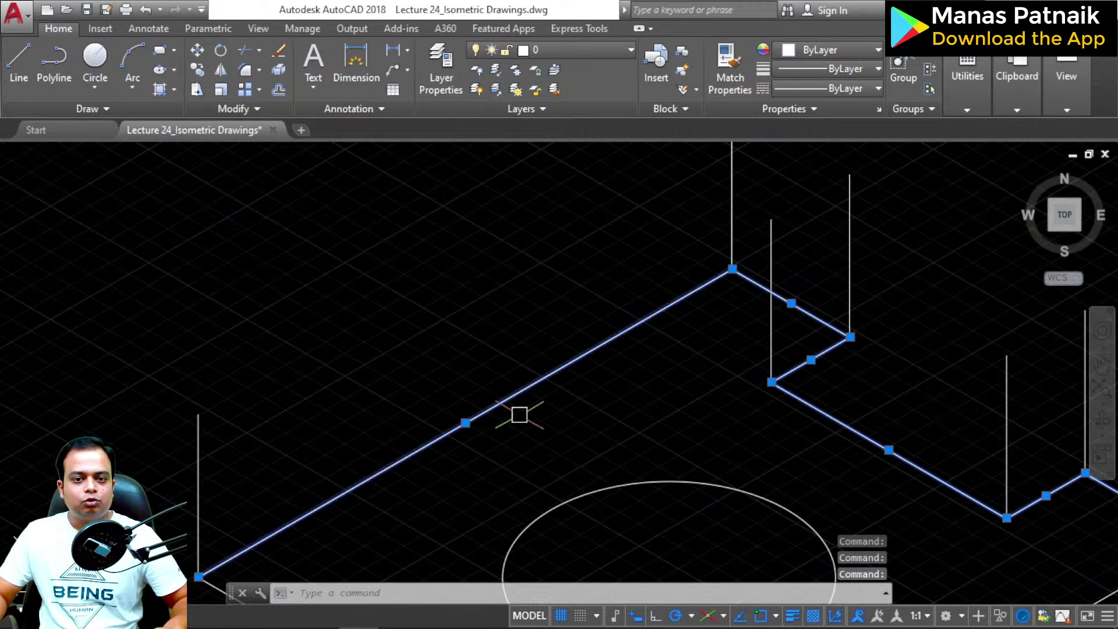
middle_click_drag(519, 415, 496, 163)
left_click(512, 265)
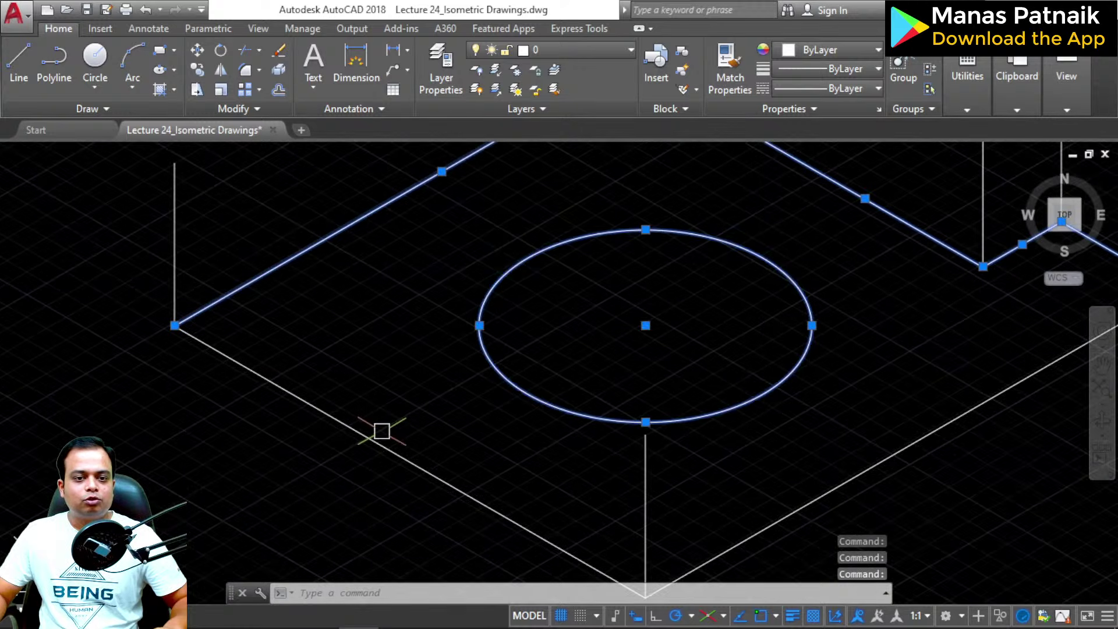
left_click(382, 443)
left_click(873, 464)
scroll(878, 444, "down", 4)
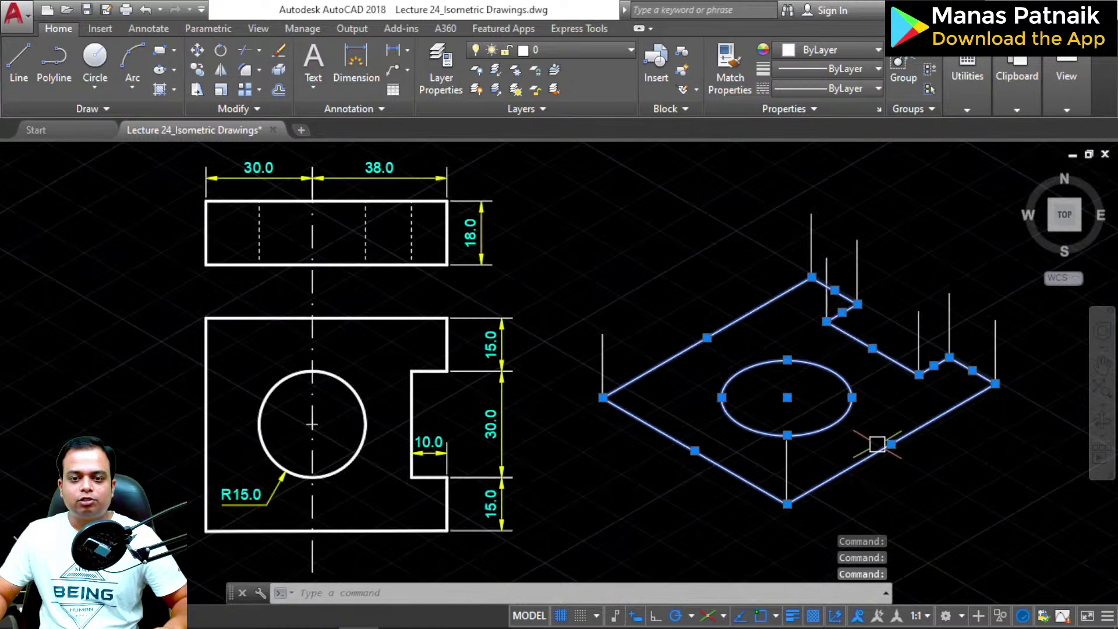
middle_click_drag(856, 392, 793, 401)
left_click(788, 406)
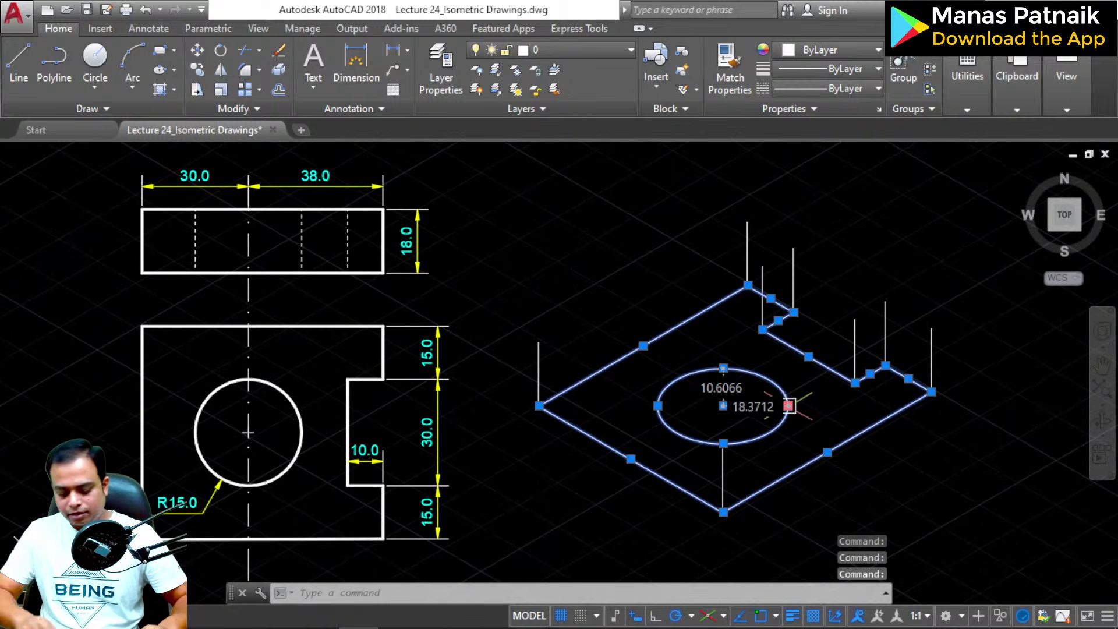
key("Escape")
type("co")
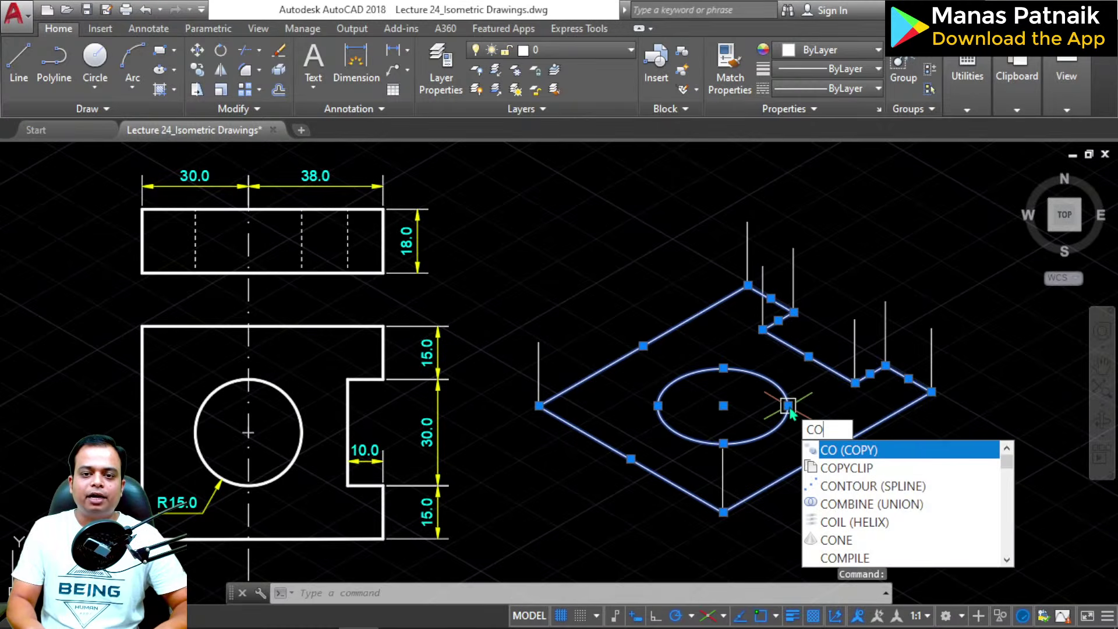
key("Escape")
type("co")
key("Return")
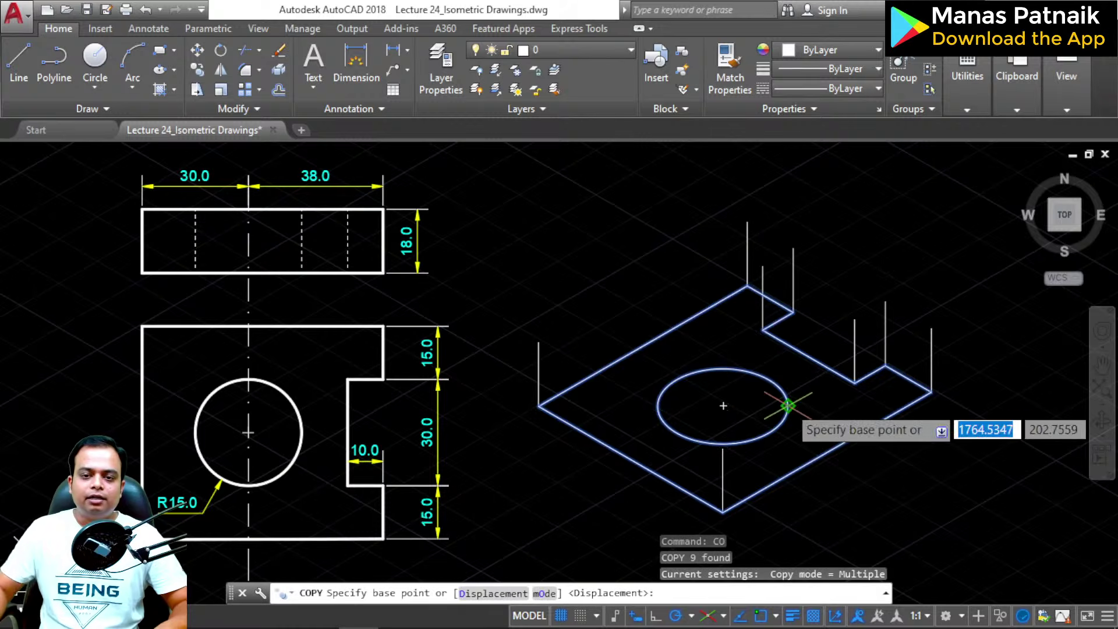
left_click(539, 406)
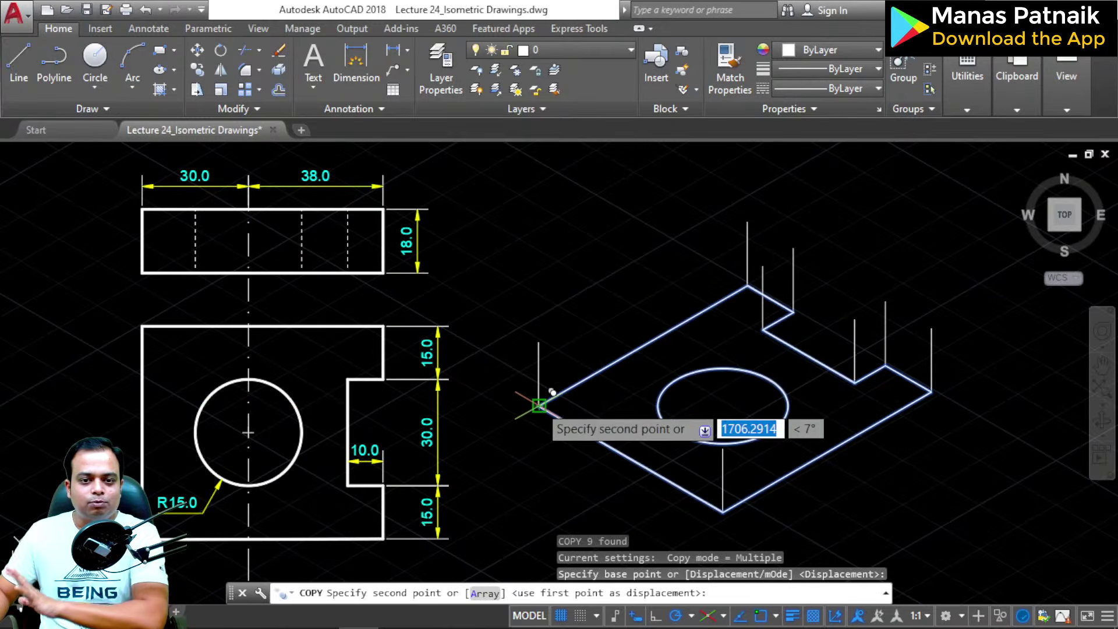
left_click(539, 342)
key("Return")
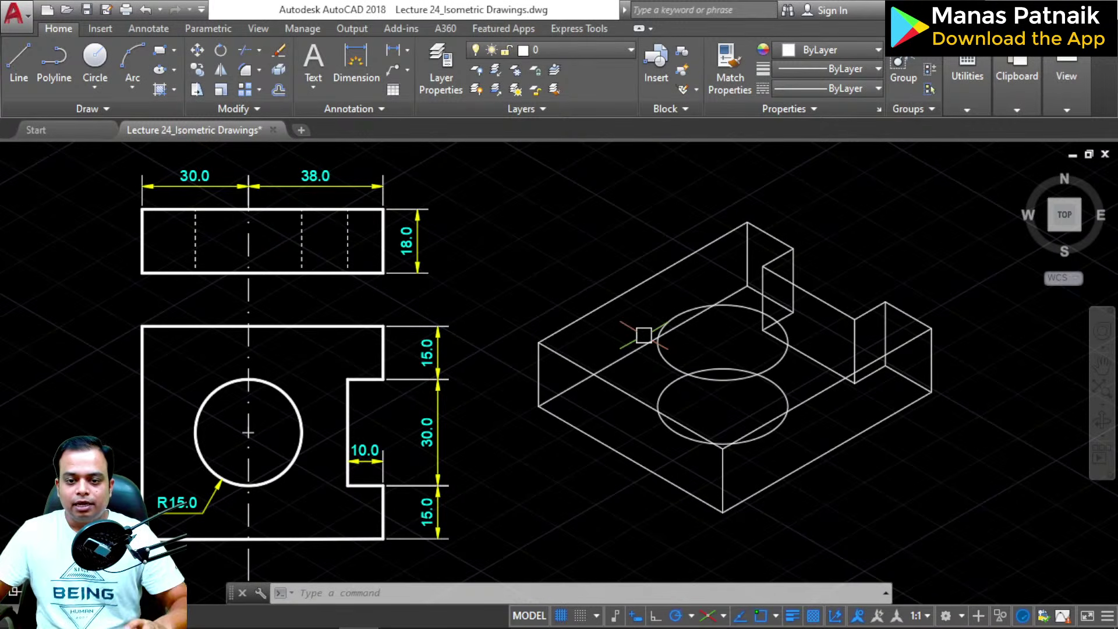
Step: Switch isometric drafting off and on, and cycle the isoplane through Left and Right back to Top
left_click(708, 616)
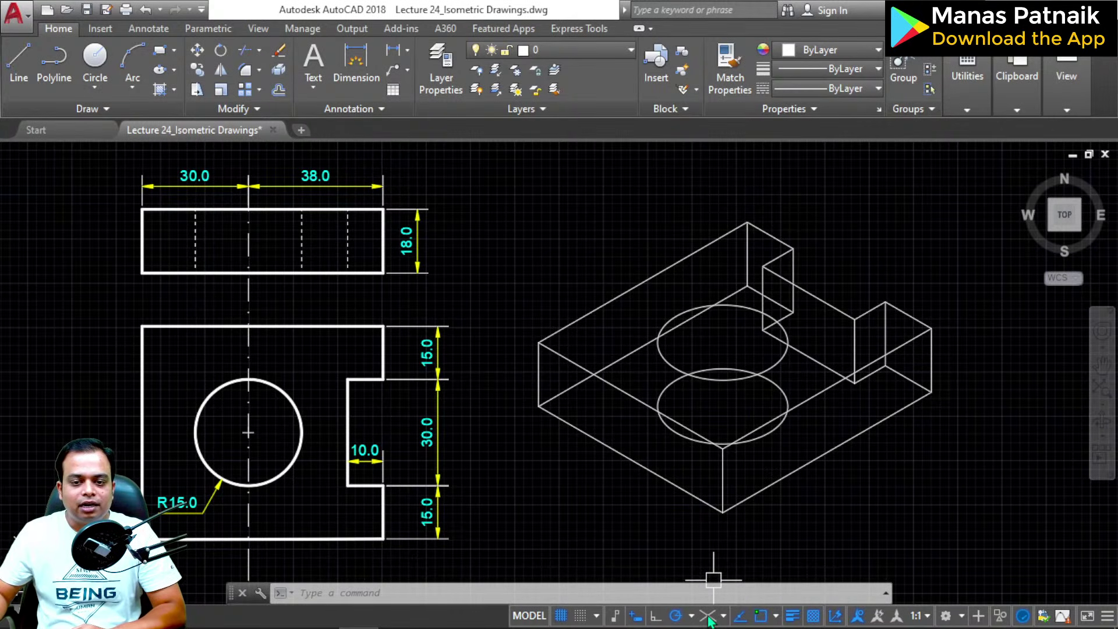
left_click(708, 616)
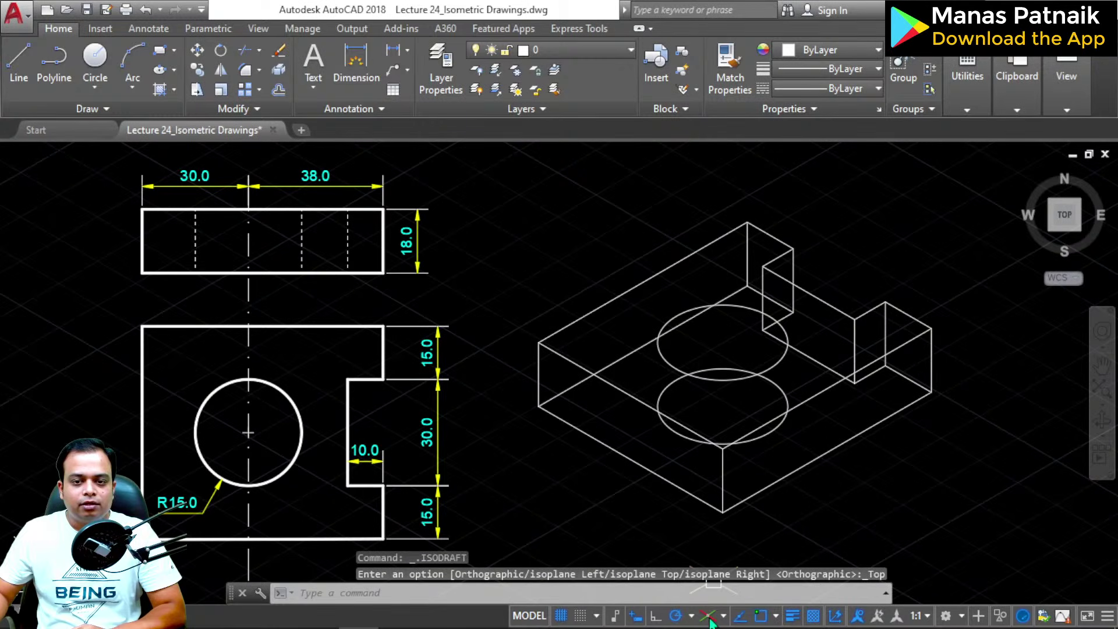
left_click(723, 617)
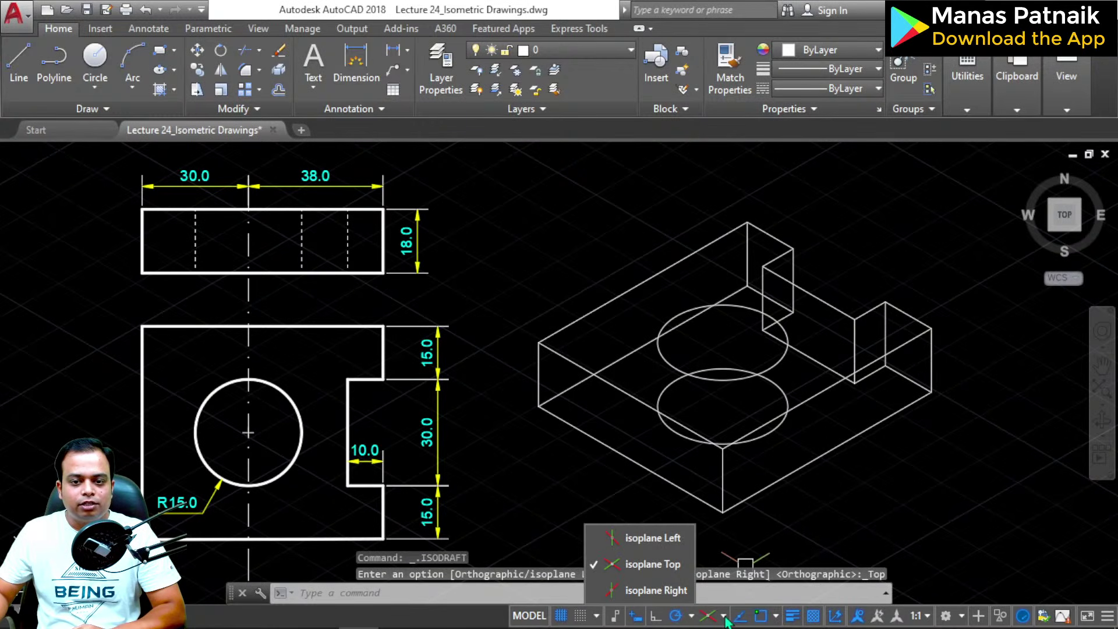
left_click(655, 537)
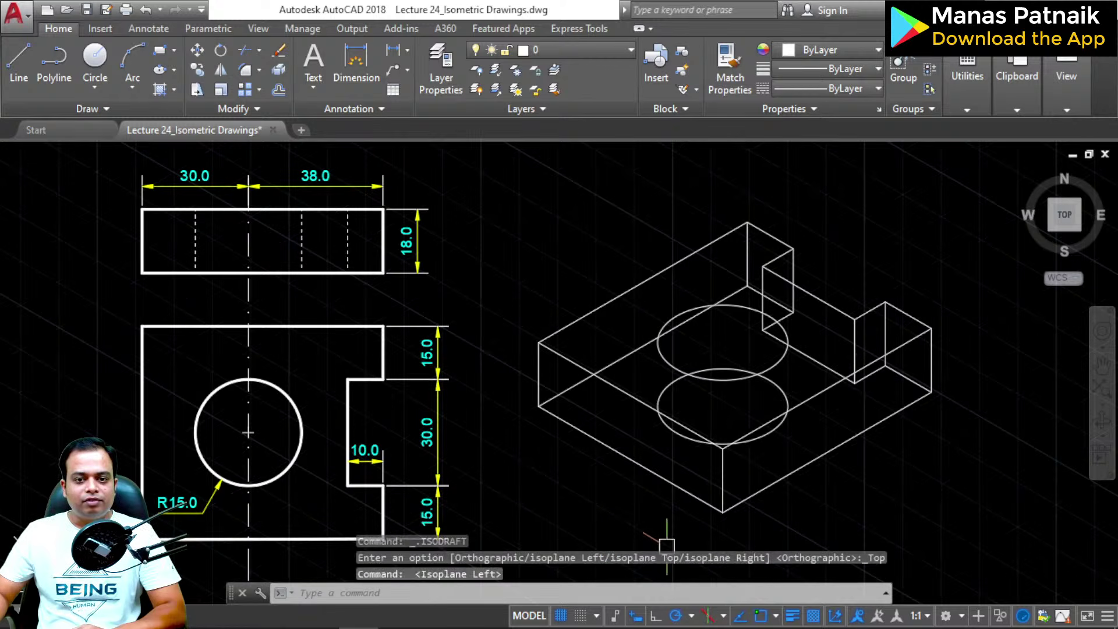
left_click(723, 617)
left_click(667, 590)
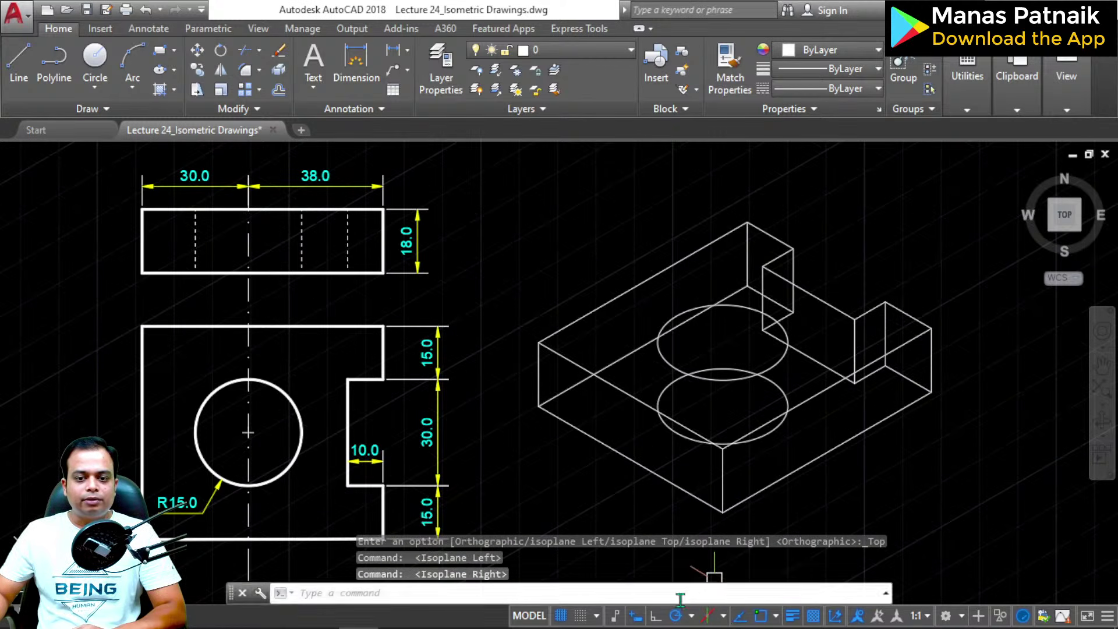
left_click(723, 616)
left_click(675, 564)
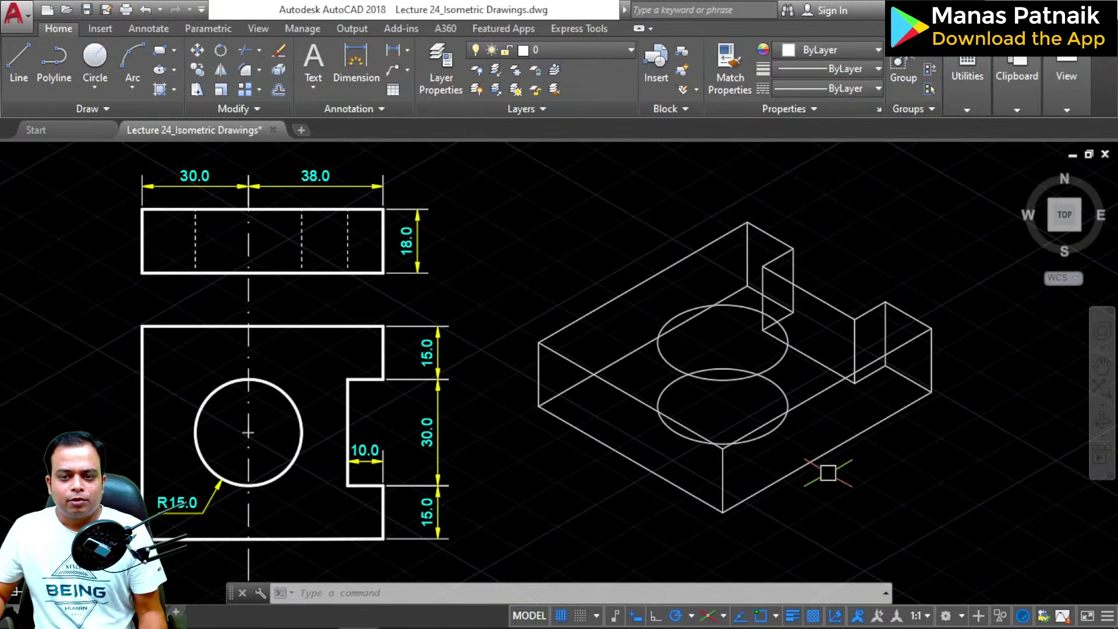
Step: Turn isometric drafting off, toggle the grid display off and on, and restore isometric drafting on the Top isoplane
left_click(709, 615)
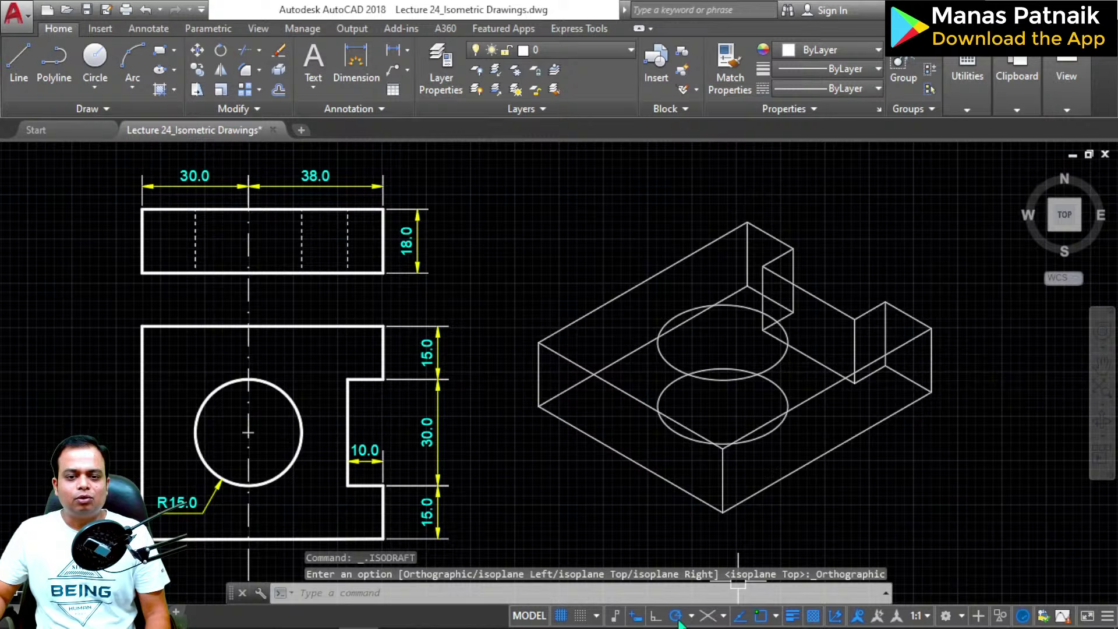
left_click(562, 617)
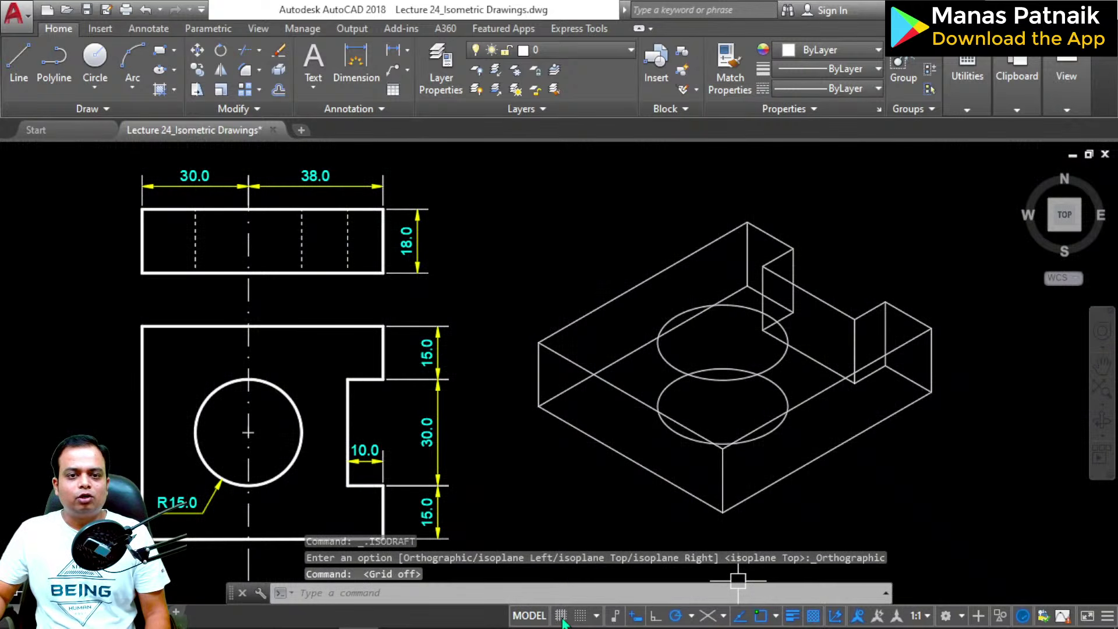
left_click(561, 616)
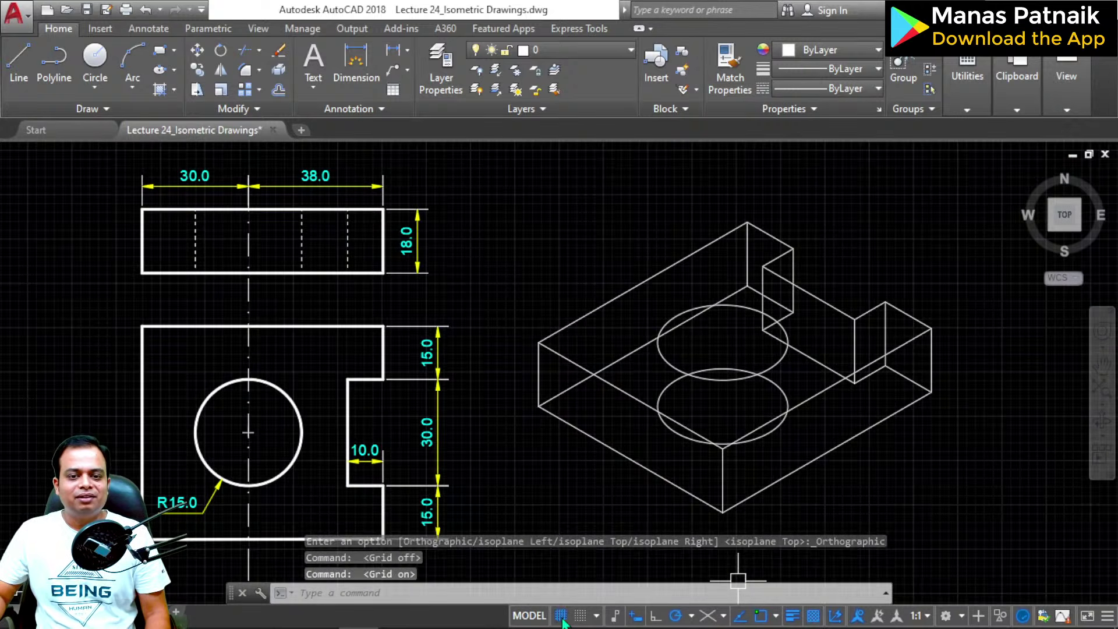
left_click(561, 616)
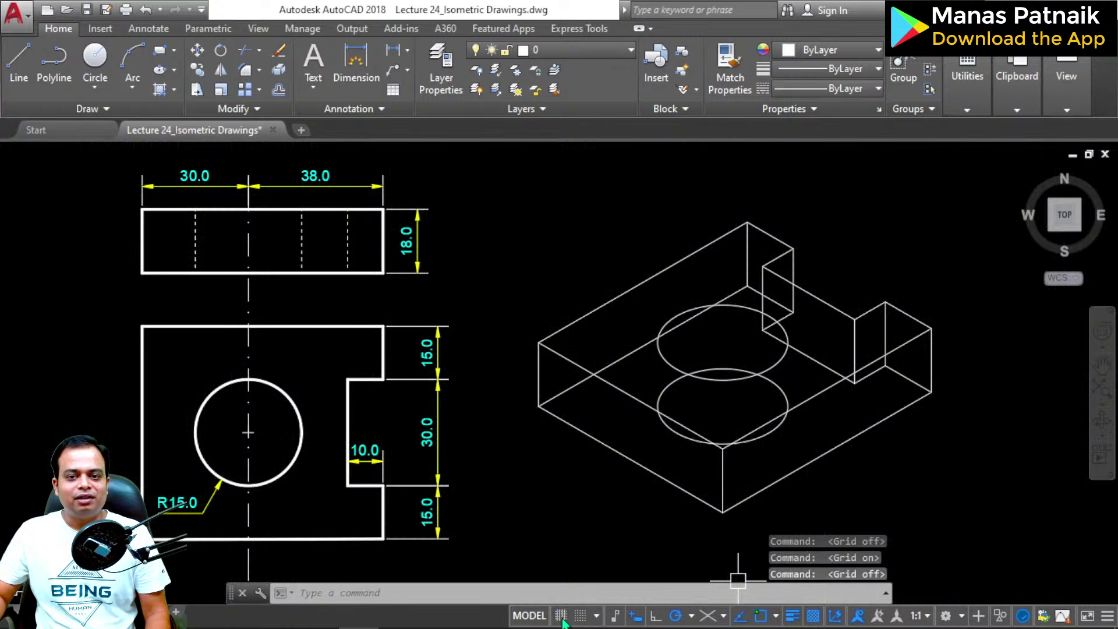
left_click(561, 617)
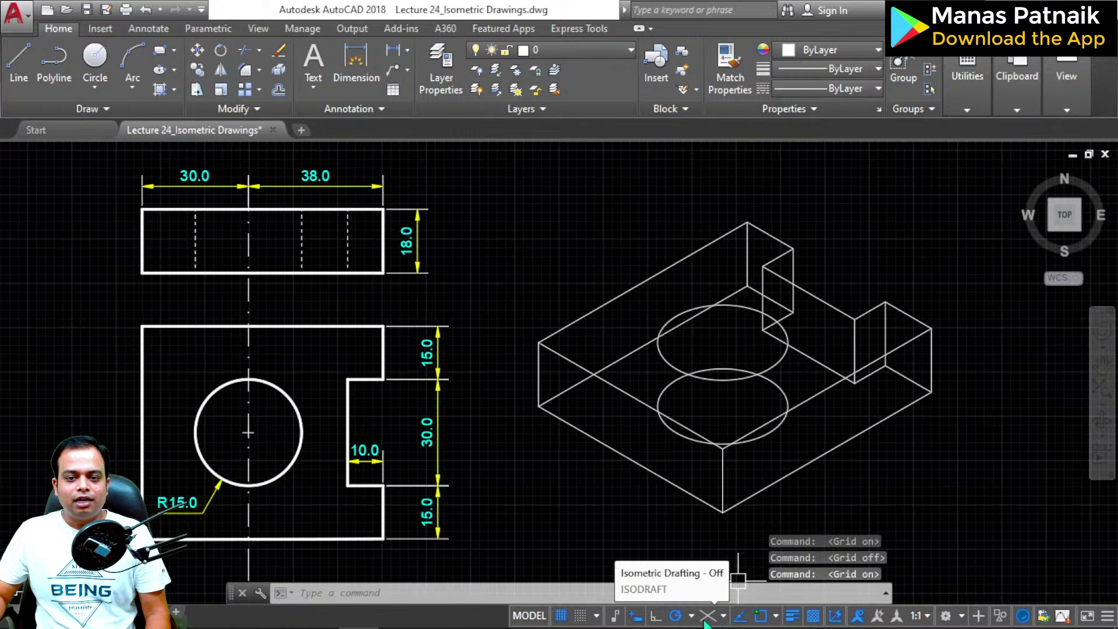
left_click(722, 617)
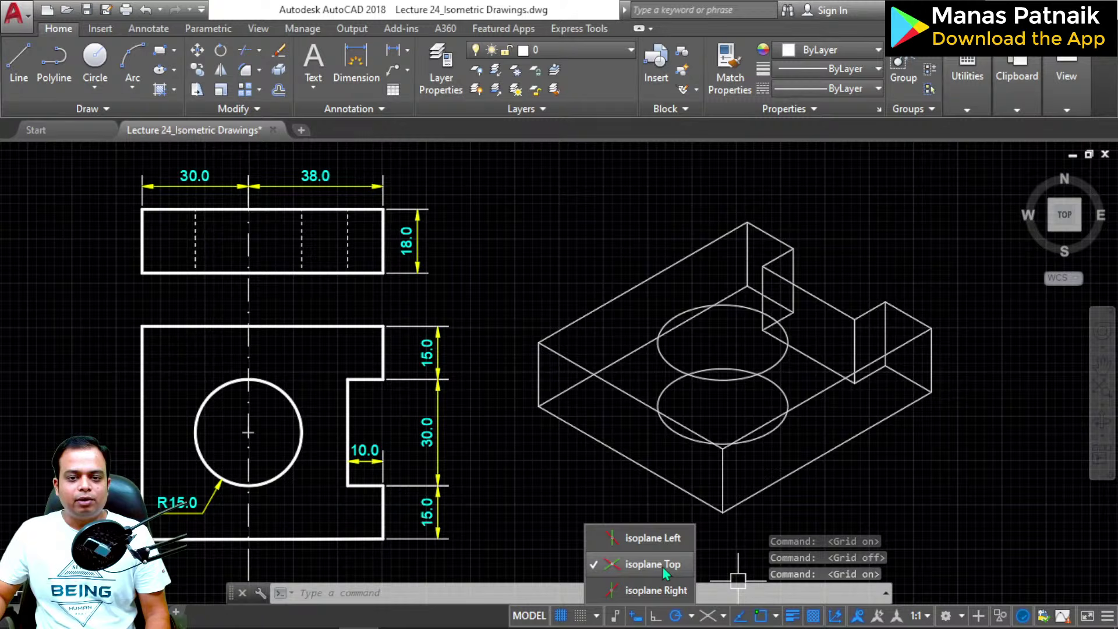
left_click(721, 617)
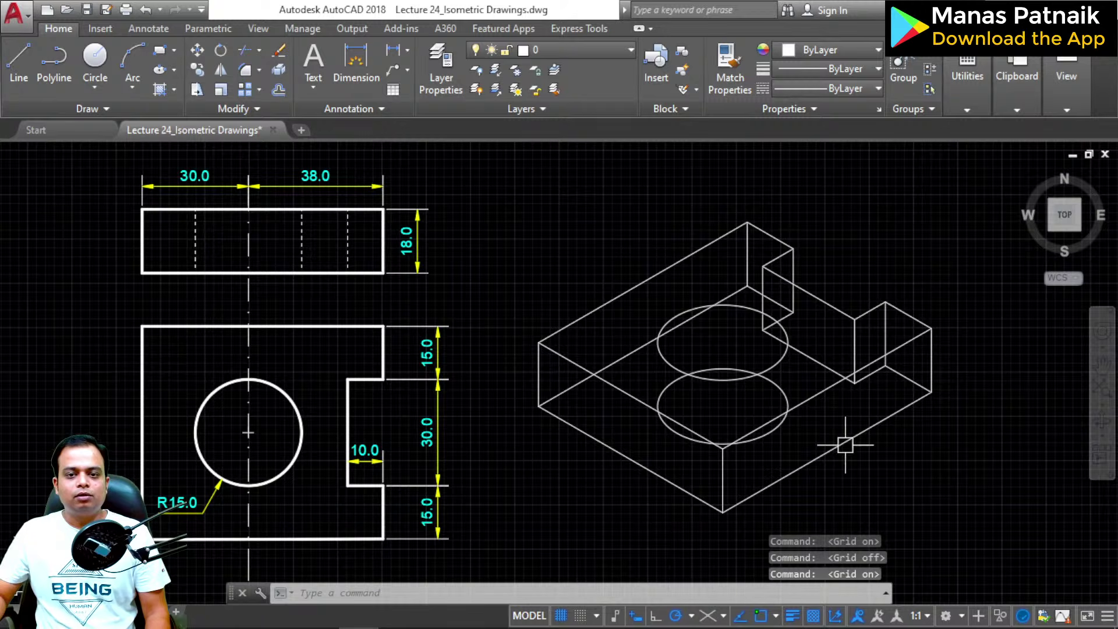
left_click(713, 618)
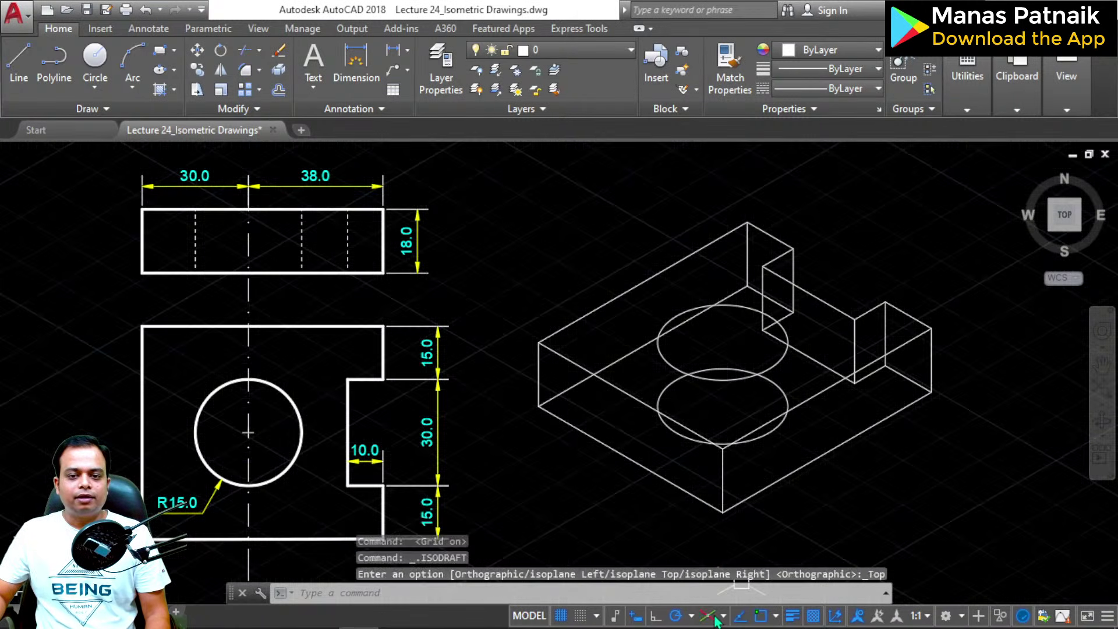
Step: Erase the three hidden edges meeting at the block's rear bottom corner
scroll(849, 469, "down", 1)
scroll(646, 387, "up", 3)
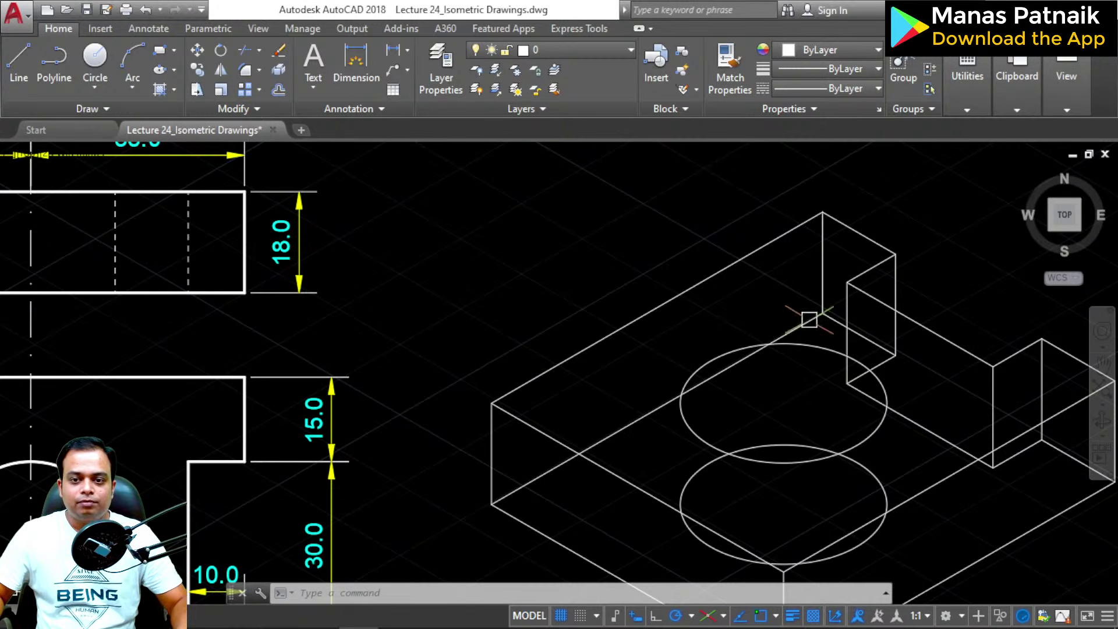
left_click(837, 287)
left_click(807, 321)
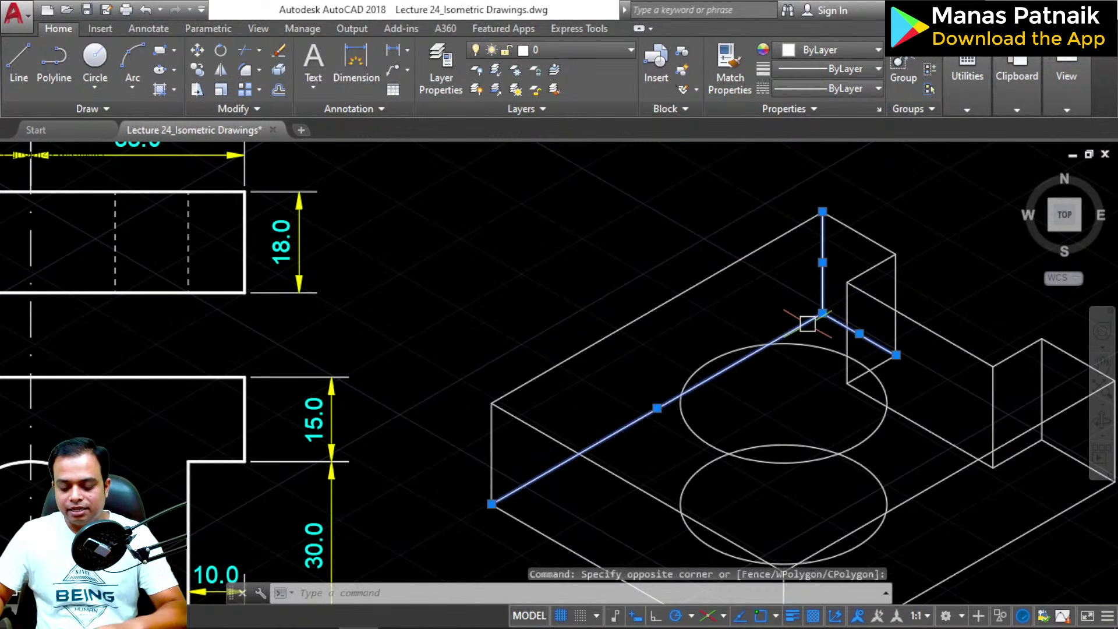
key("Delete")
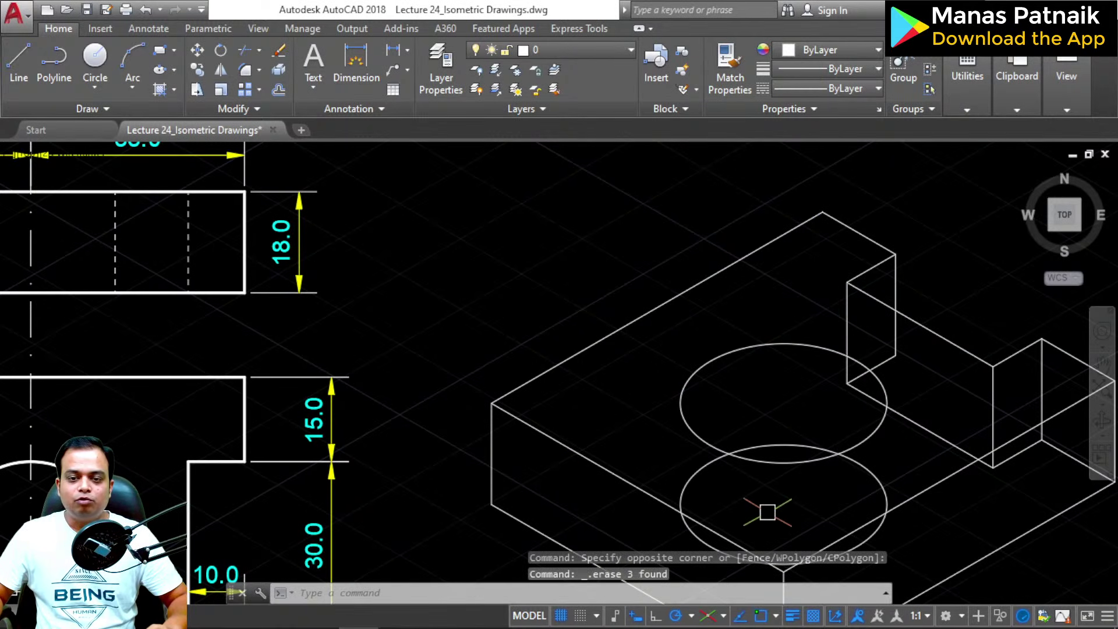
Step: Erase the hidden vertical edges at both inner notch corners and the front outer one, plus the notch's long bottom edge
mouse_move(756, 512)
middle_mouse_down()
mouse_move(708, 409)
mouse_move(669, 440)
middle_mouse_up()
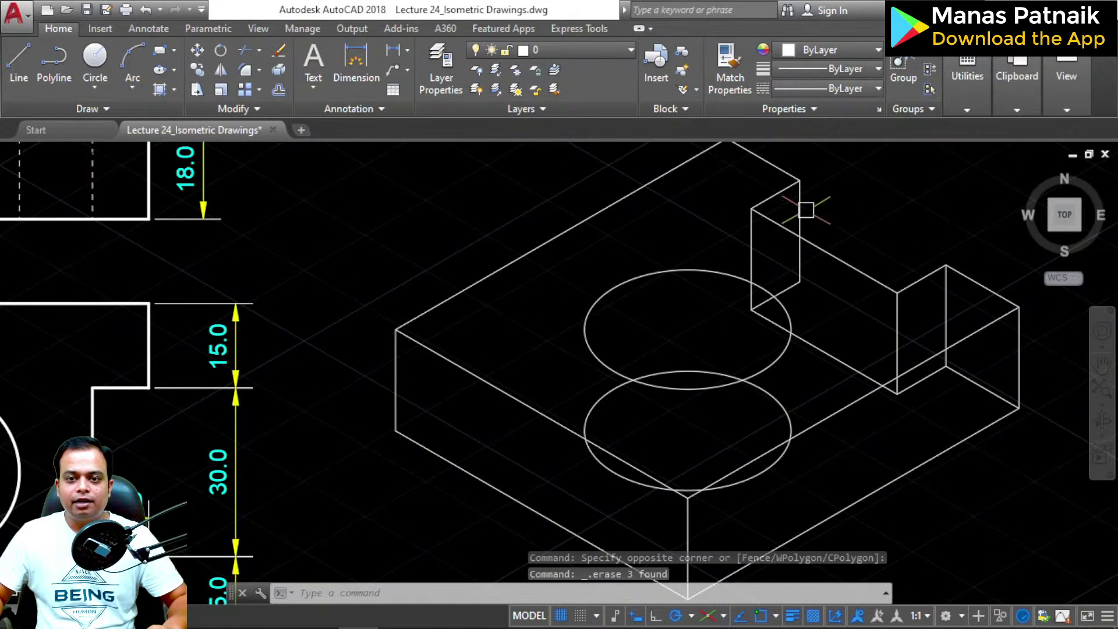
left_click(754, 249)
key("Delete")
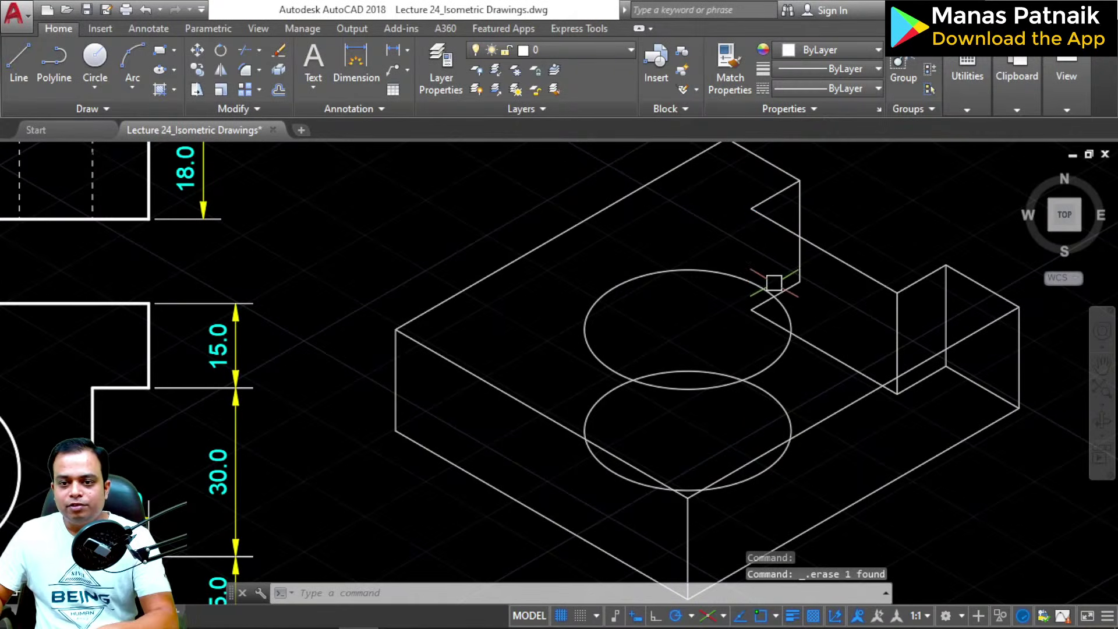
left_click(899, 333)
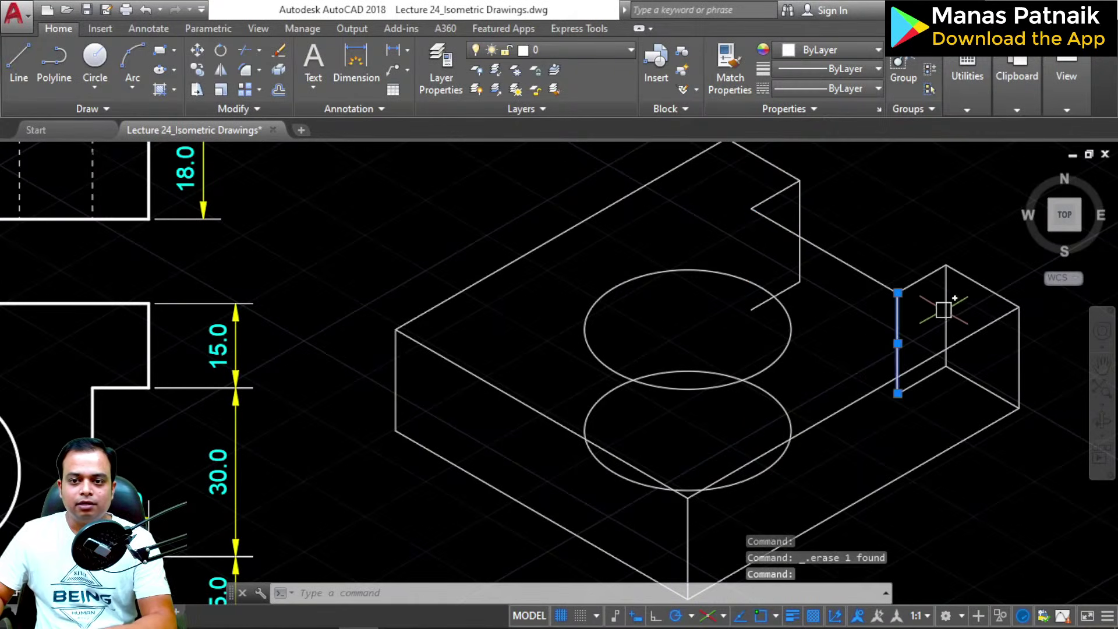
key("Delete")
left_click(945, 309)
key("Delete")
Step: Erase the notch's two short hidden bottom edges and the hidden bottom edge between the notch and the block's rightmost corner
left_click(923, 379)
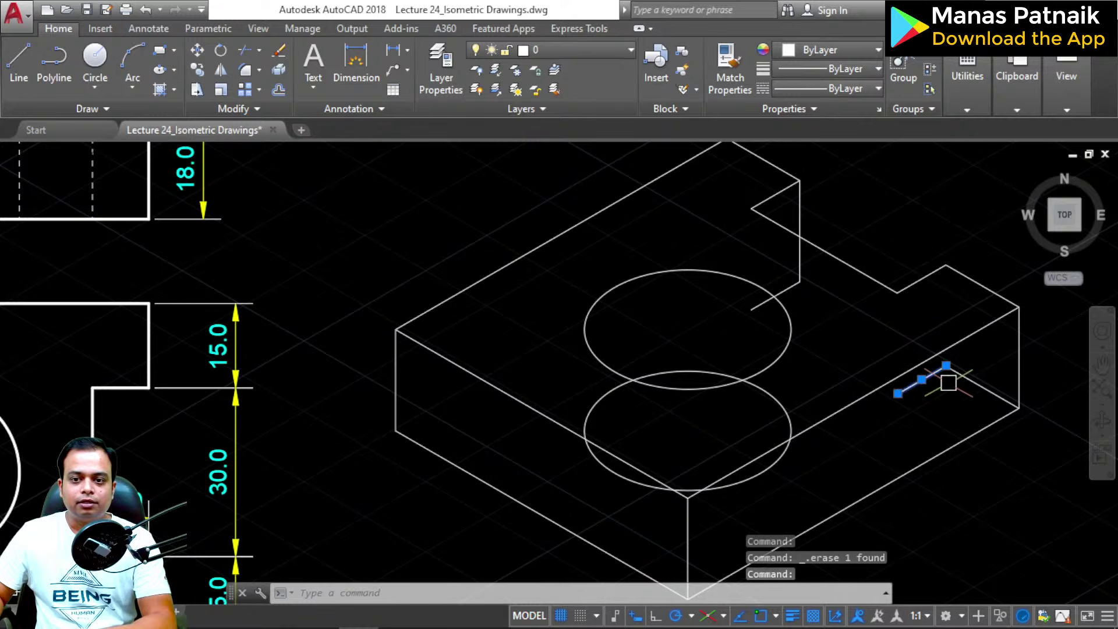
key("Delete")
left_click(984, 388)
key("Delete")
scroll(807, 283, "up", 6)
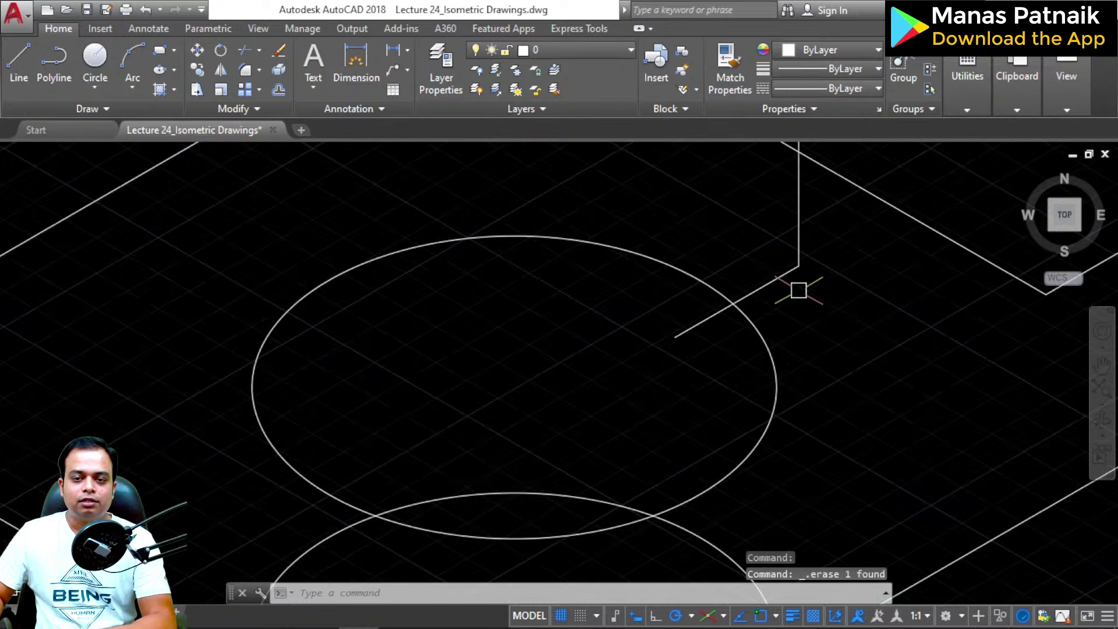
left_click(763, 274)
key("Delete")
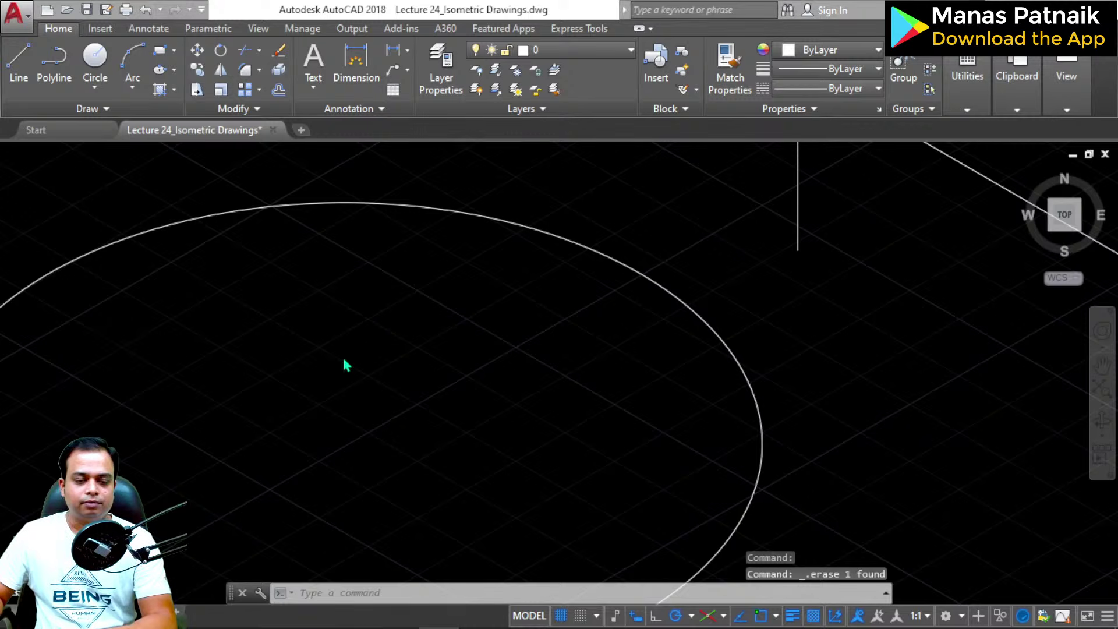
scroll(639, 350, "down", 6)
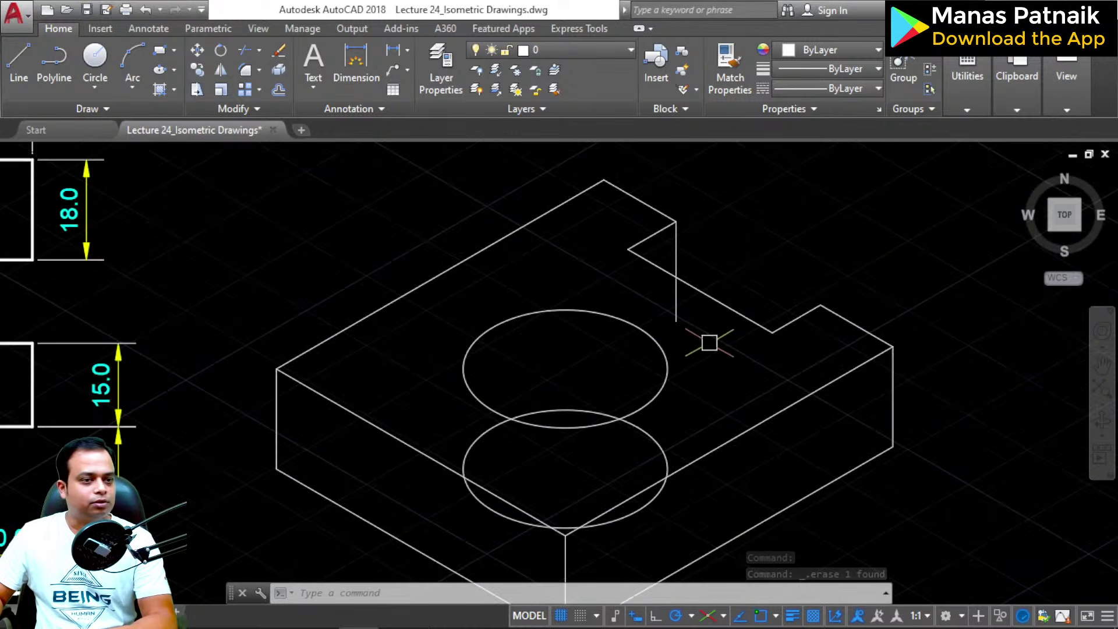
middle_click_drag(712, 342, 756, 289)
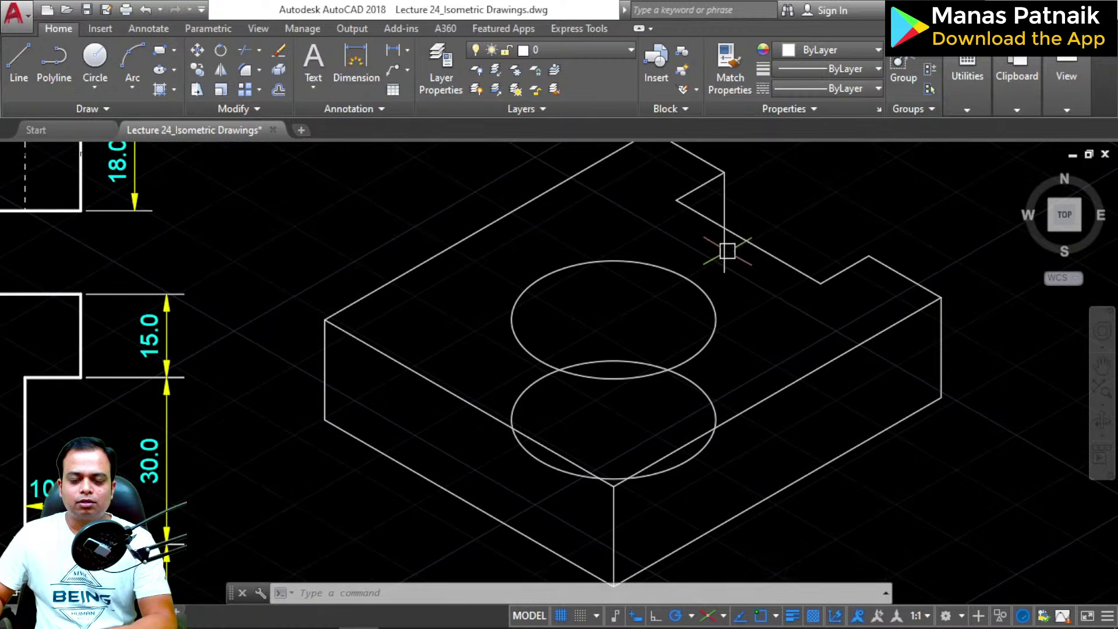
scroll(727, 267, "up", 3)
middle_click_drag(732, 364, 732, 382)
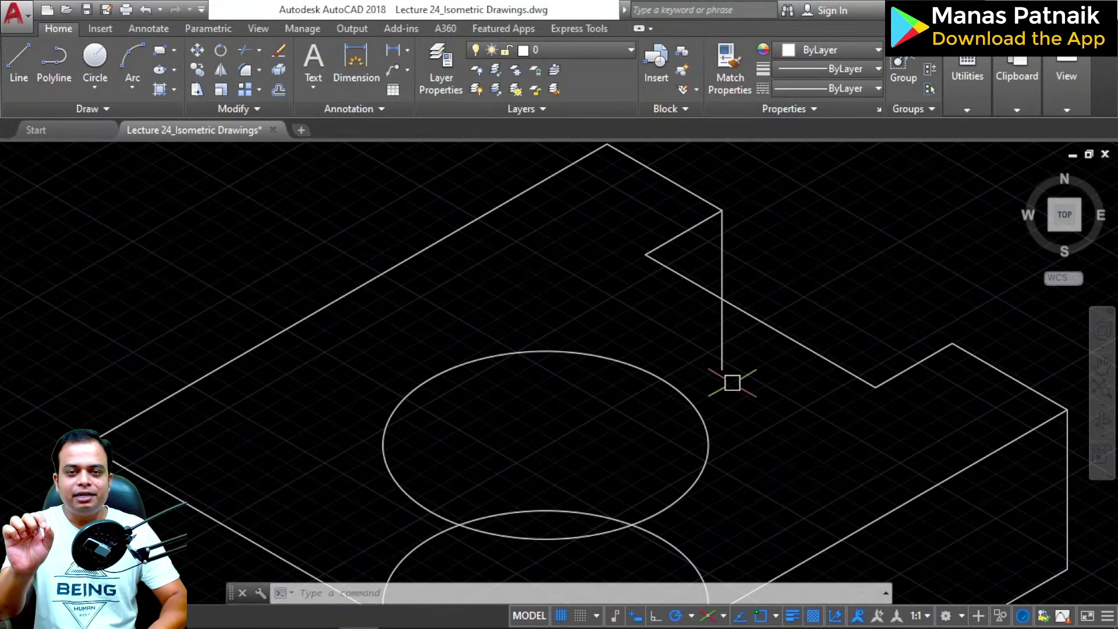
type("TR")
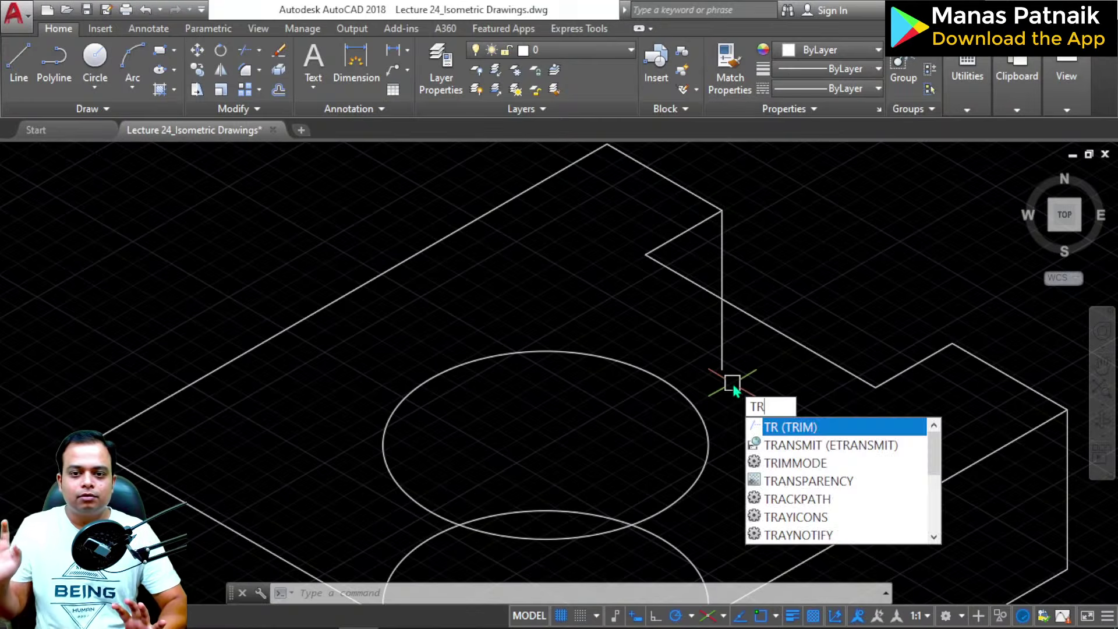
key("Return")
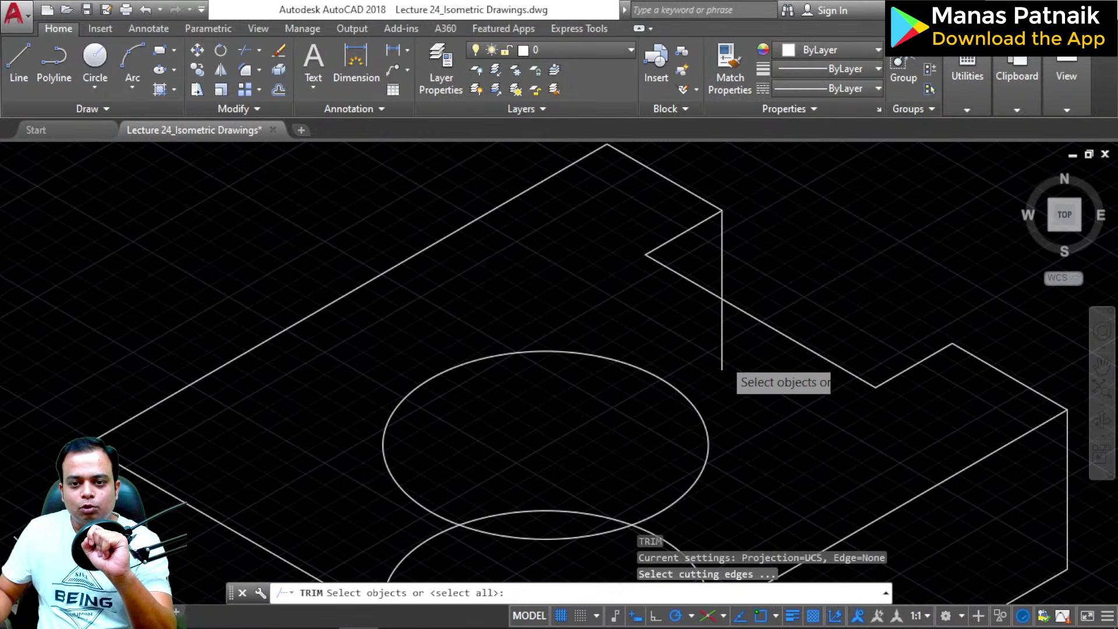
left_click(722, 358)
key("Escape")
key("Escape")
key("Escape")
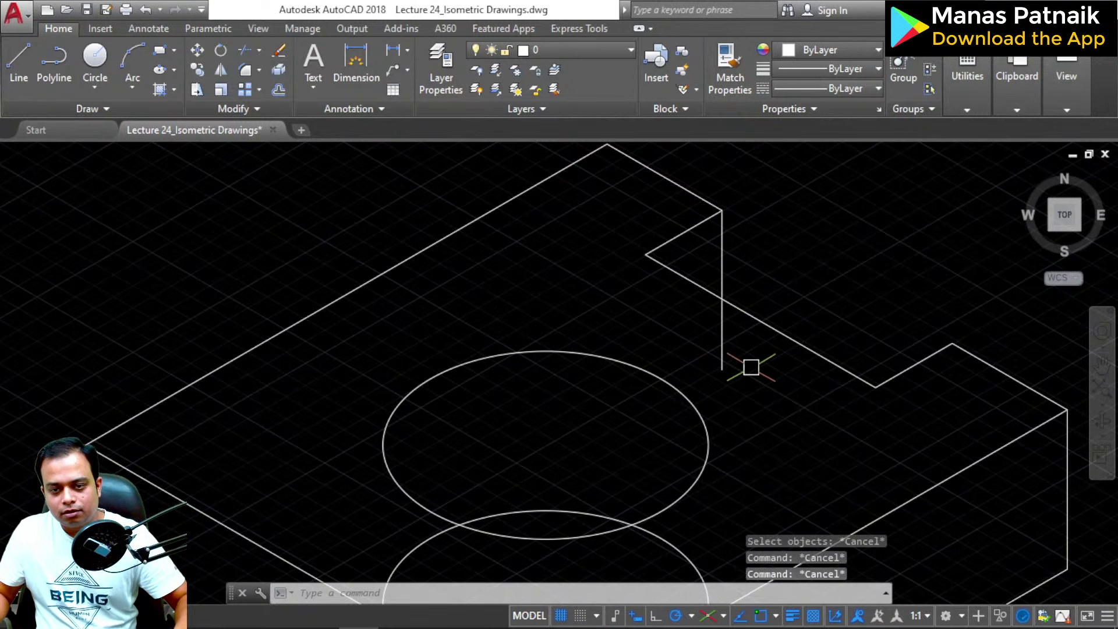
Step: Shorten the remaining vertical notch edge by moving its lower endpoint up to the crossing with the notch's long top edge
middle_click_drag(744, 373, 750, 319)
left_click(728, 309)
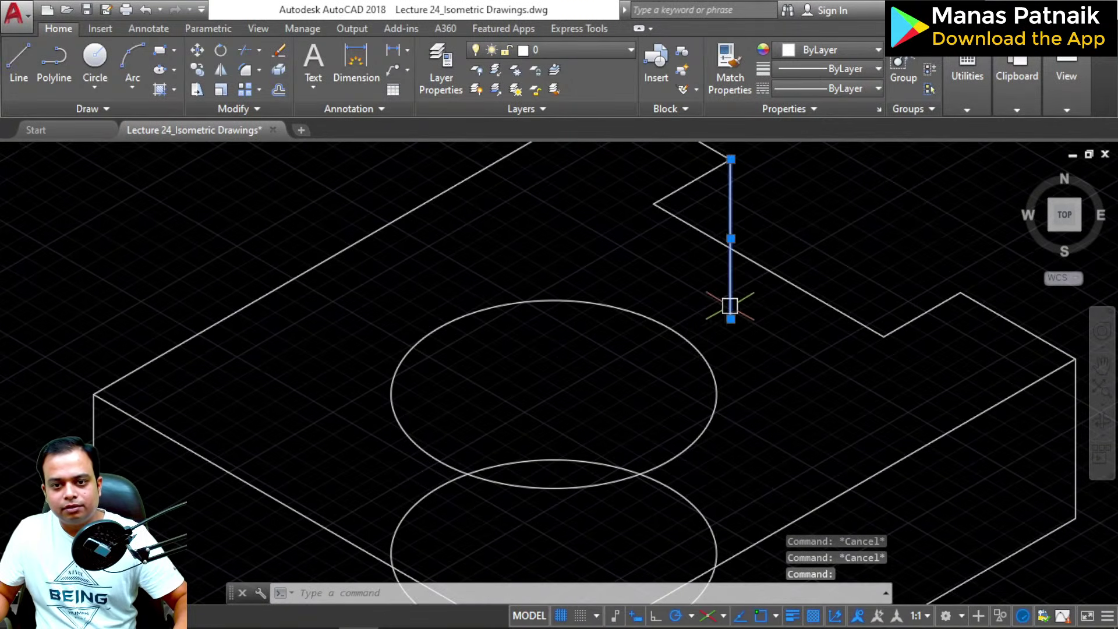
left_click(731, 317)
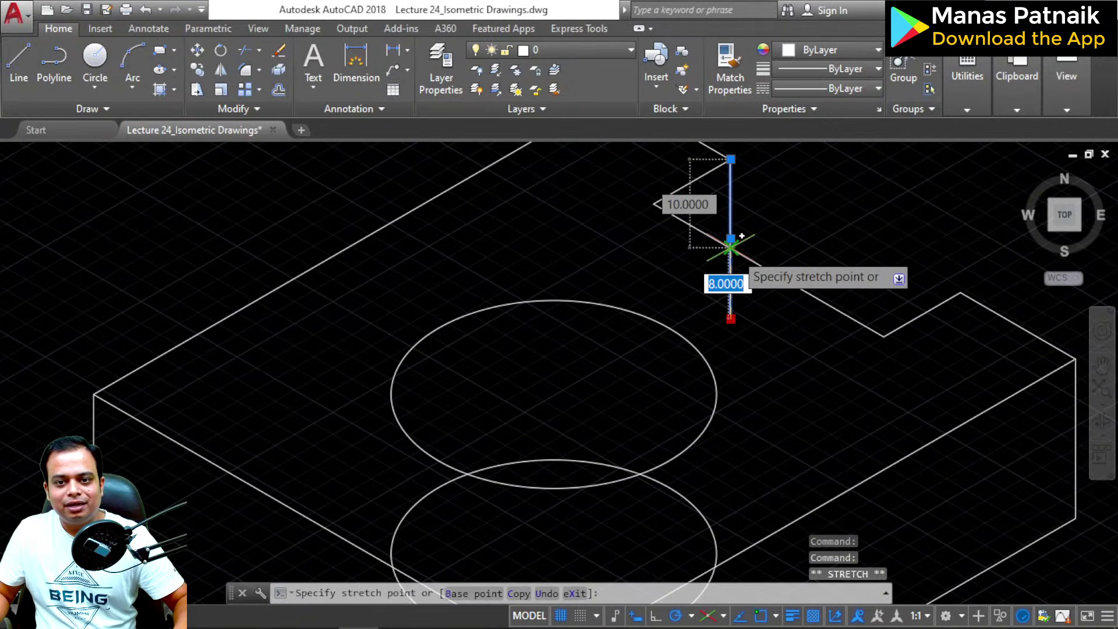
left_click(735, 251)
key("Escape")
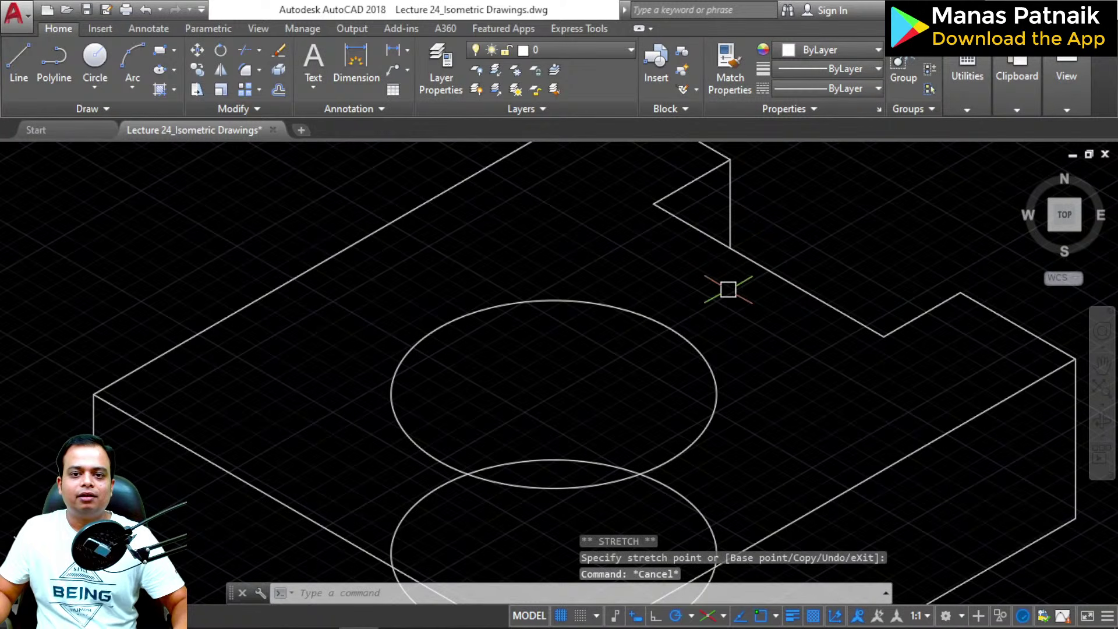
Step: Trim the lower ellipse outside the hole on both sides and erase its leftover lower arc, keeping only the arc inside the hole
middle_click_drag(606, 344, 605, 197)
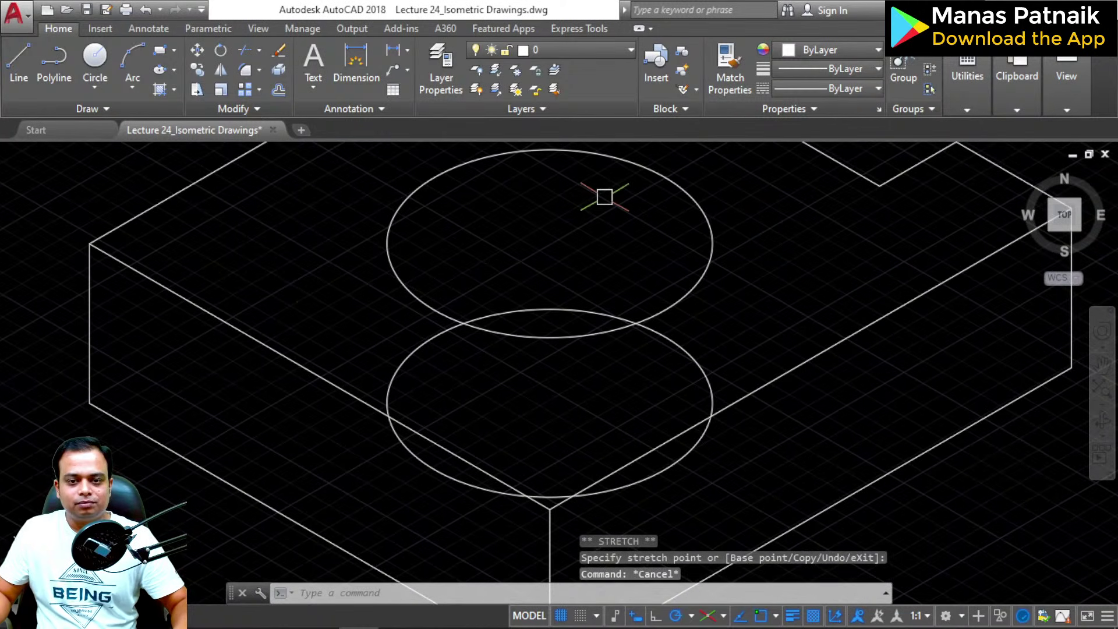
type("TR")
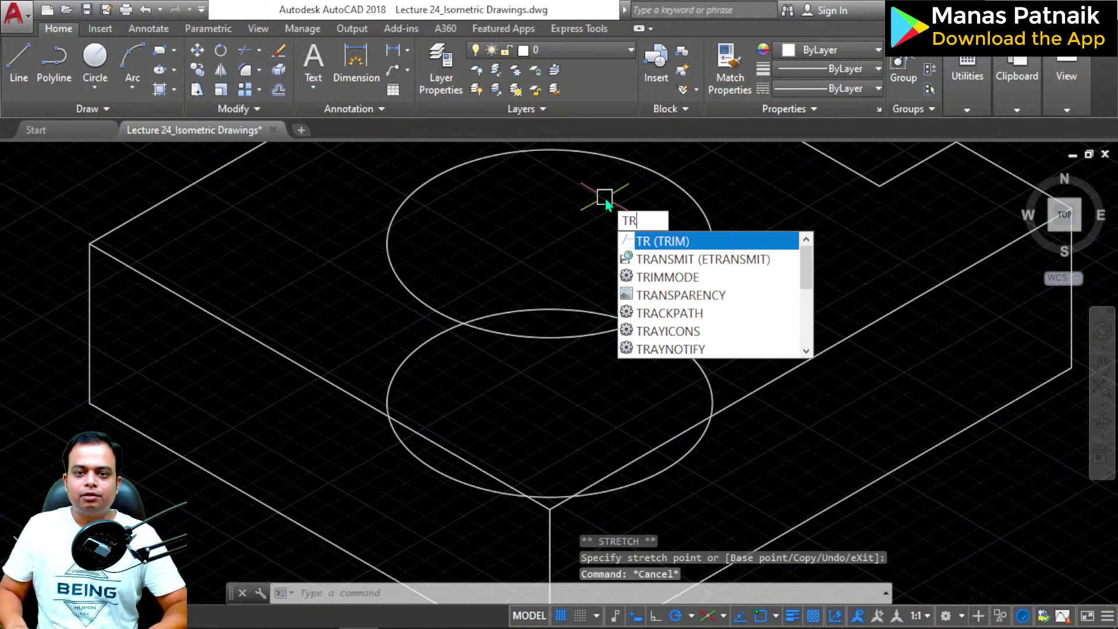
key("Return")
key("Return")
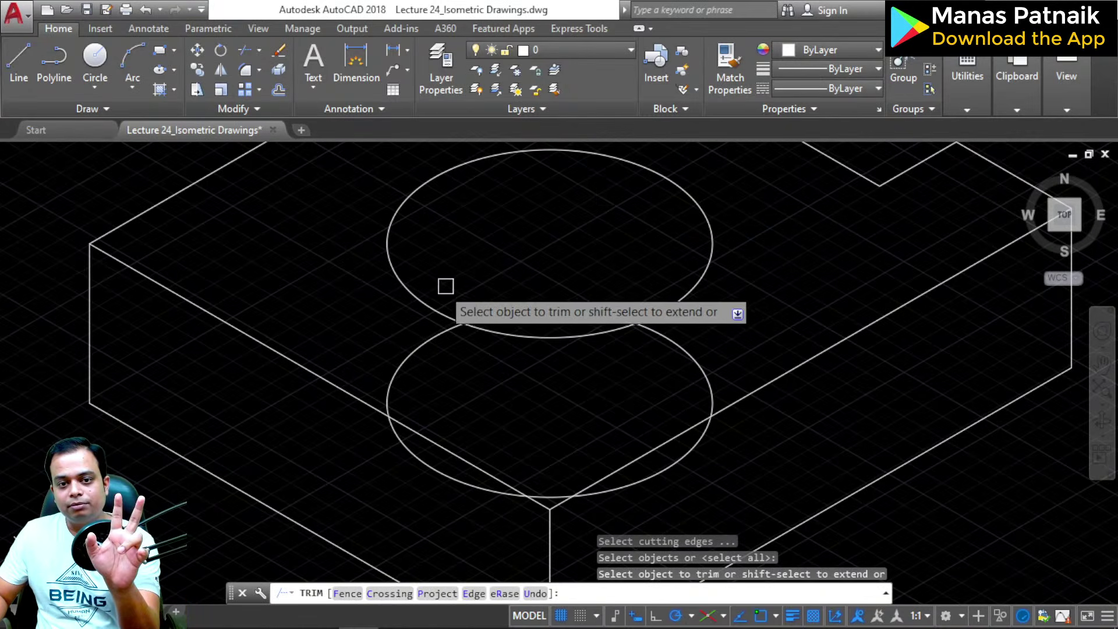
left_click(403, 356)
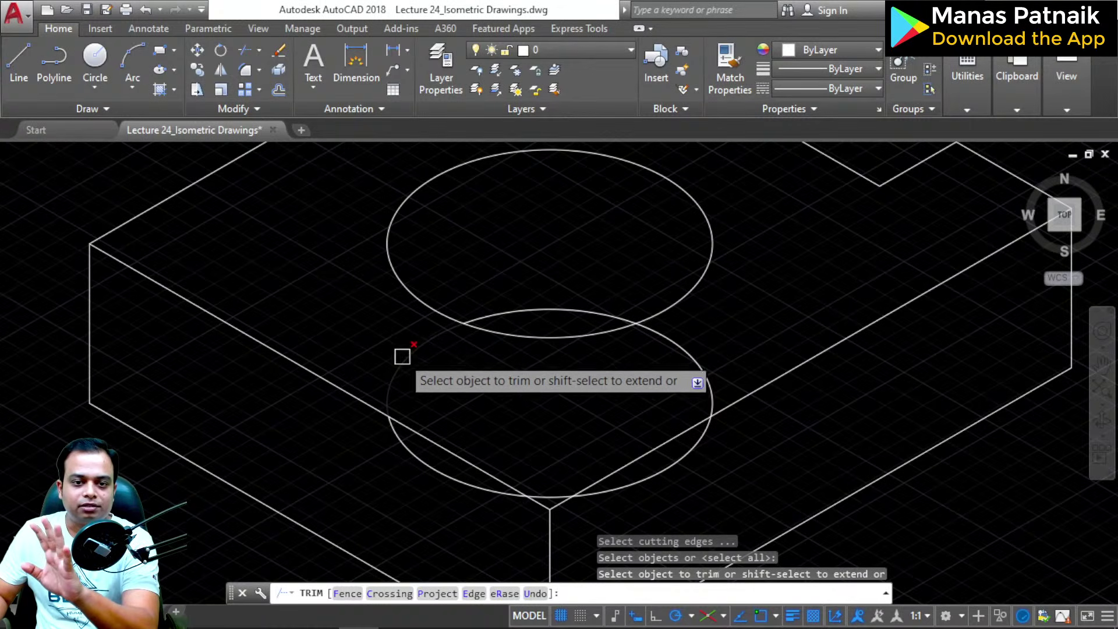
left_click(683, 351)
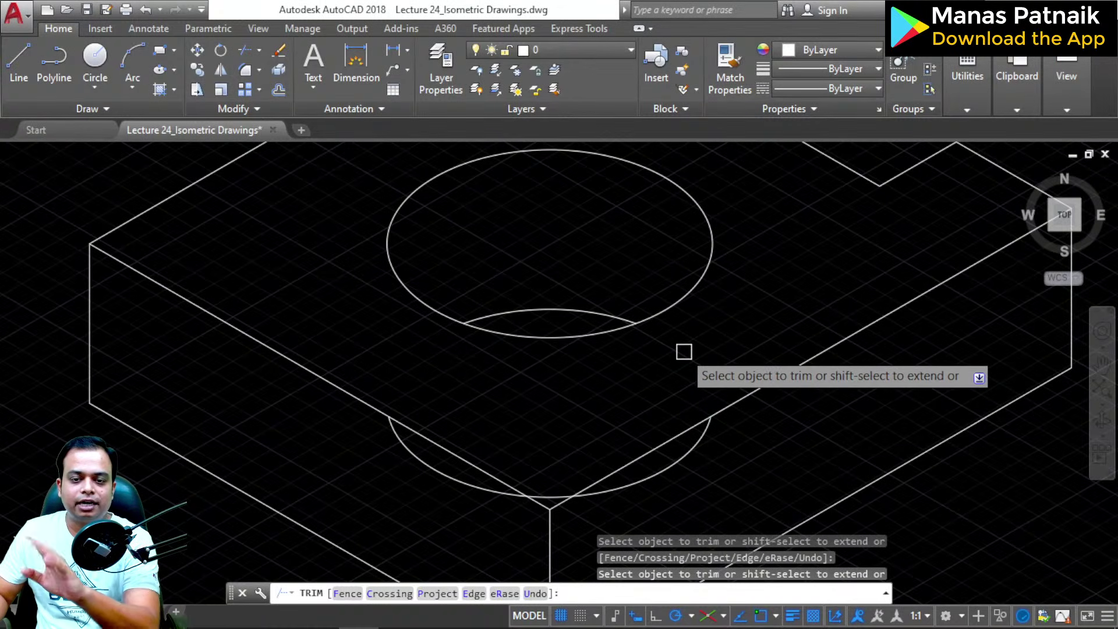
key("Escape")
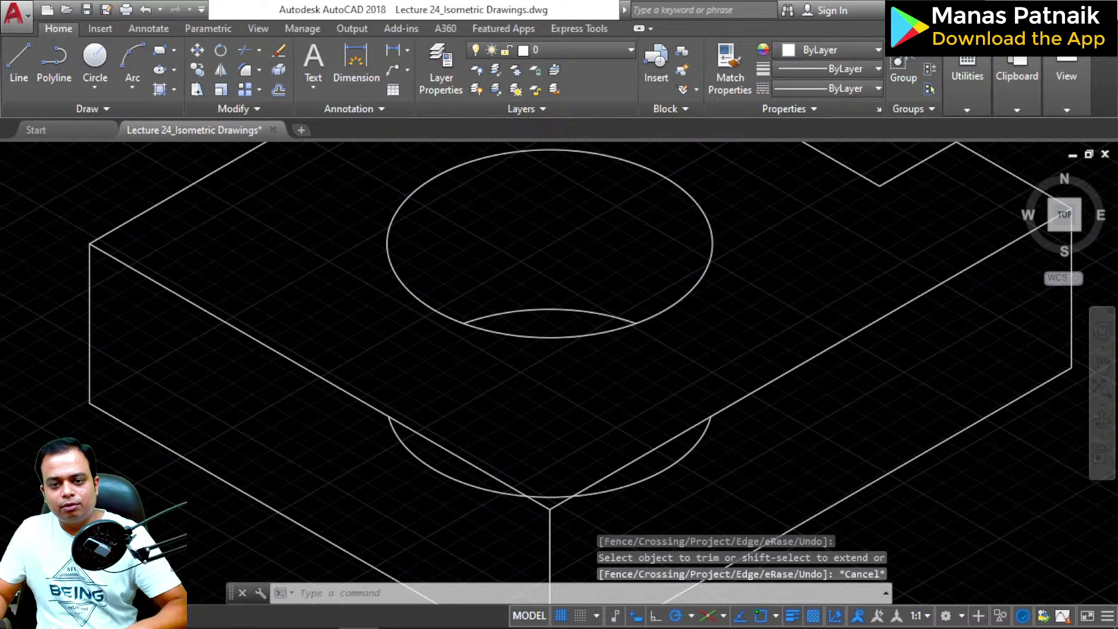
left_click(644, 482)
key("Delete")
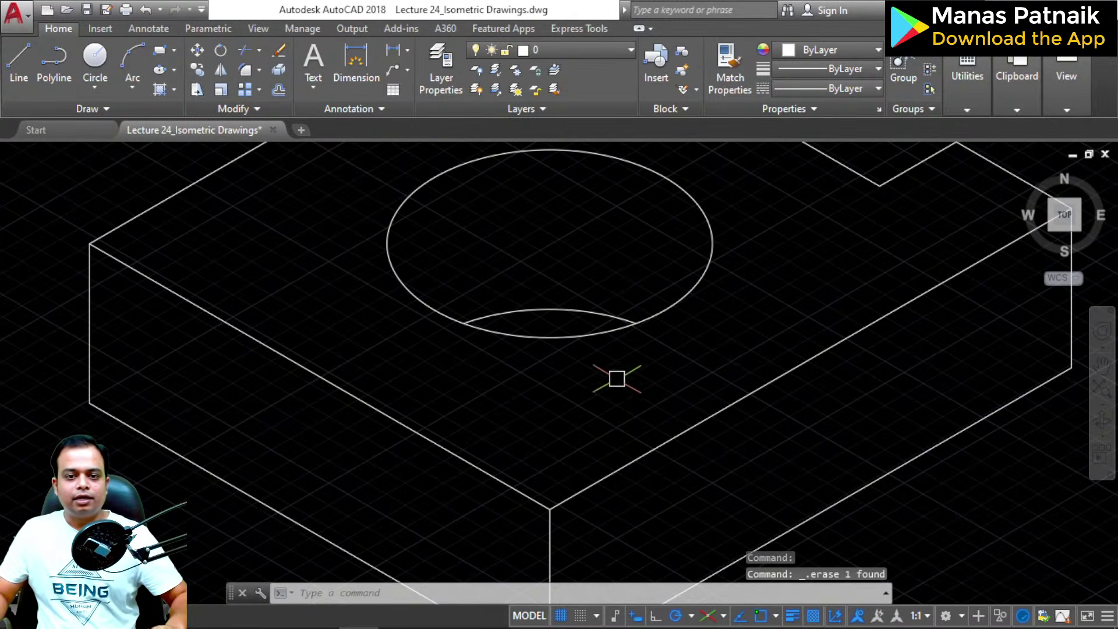
Step: Select the entire isometric notched block and set its colour to Cyan
scroll(616, 379, "down", 3)
mouse_move(613, 369)
middle_mouse_down()
mouse_move(611, 416)
mouse_move(807, 391)
middle_mouse_up()
scroll(612, 419, "down", 2)
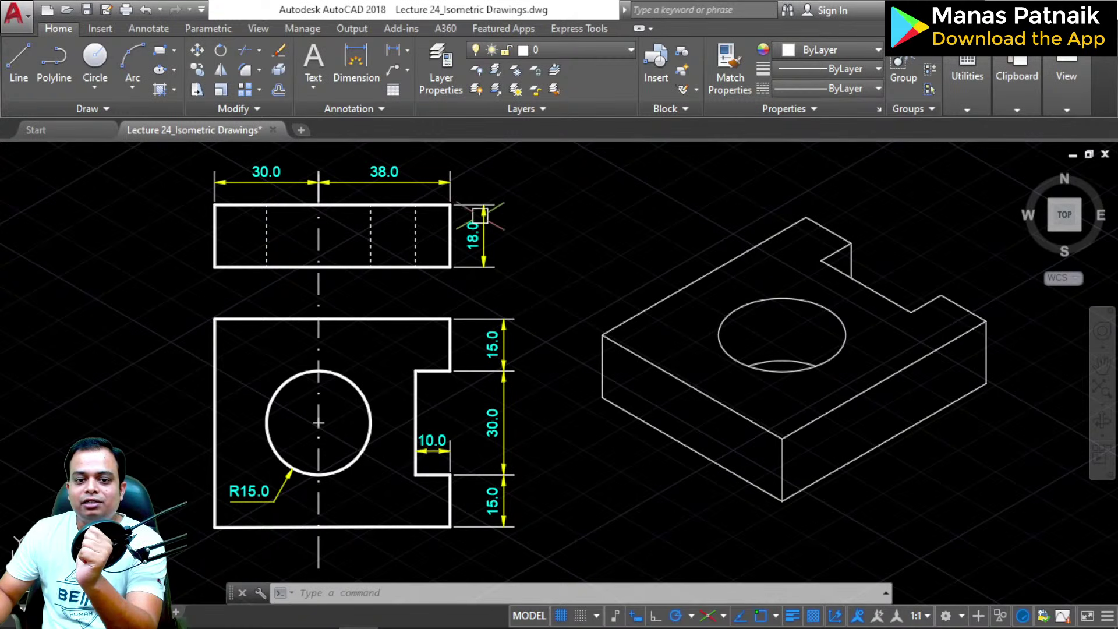
mouse_move(476, 261)
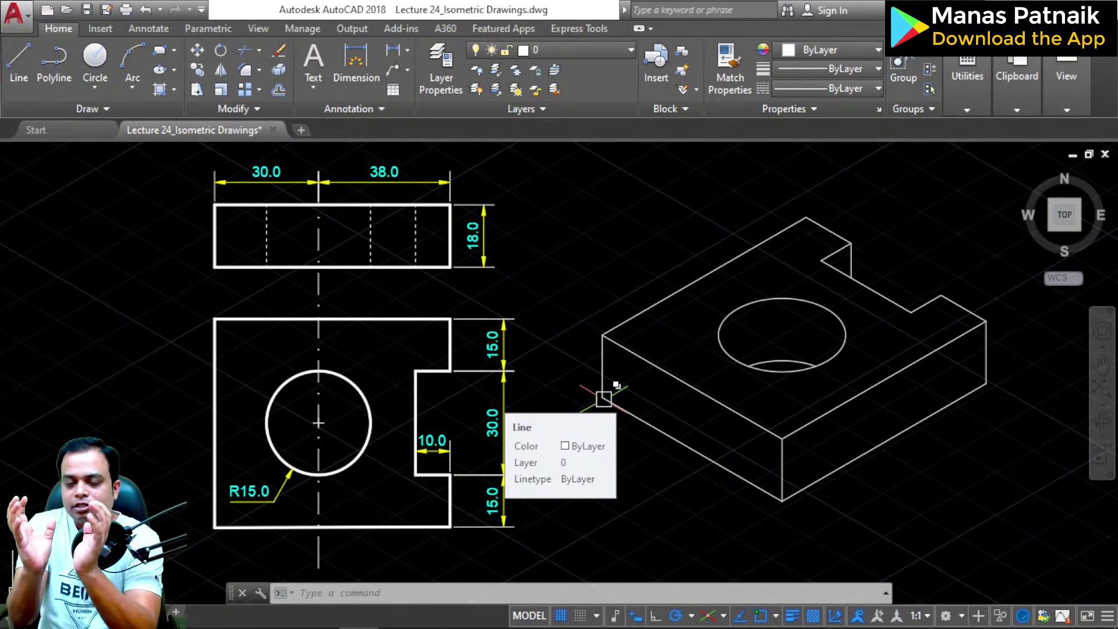
middle_click_drag(990, 475, 969, 478)
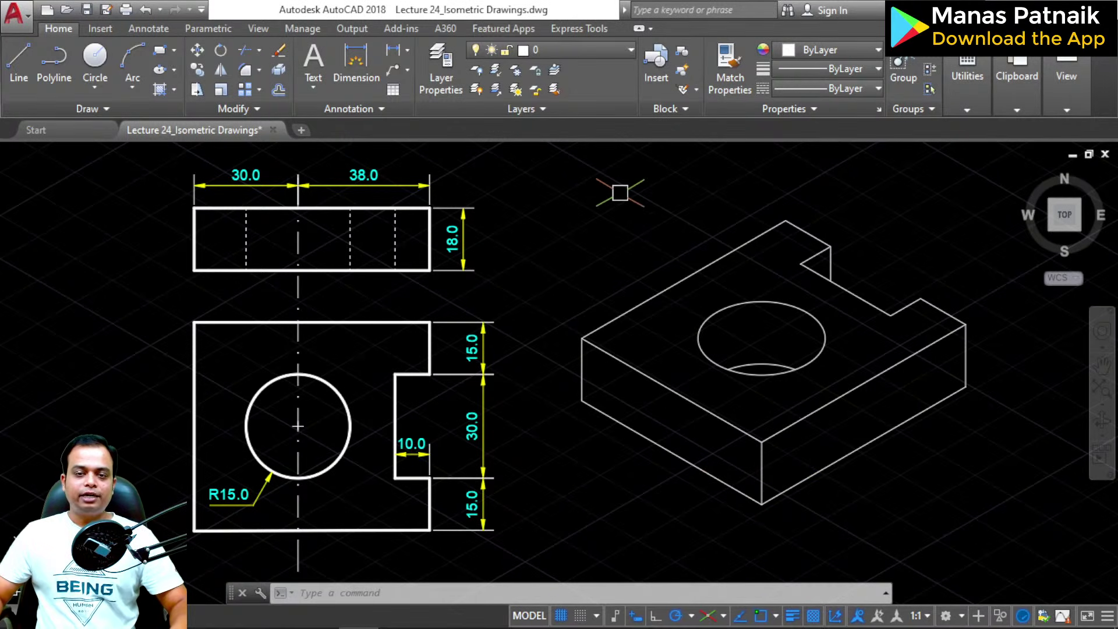
left_click(1107, 617)
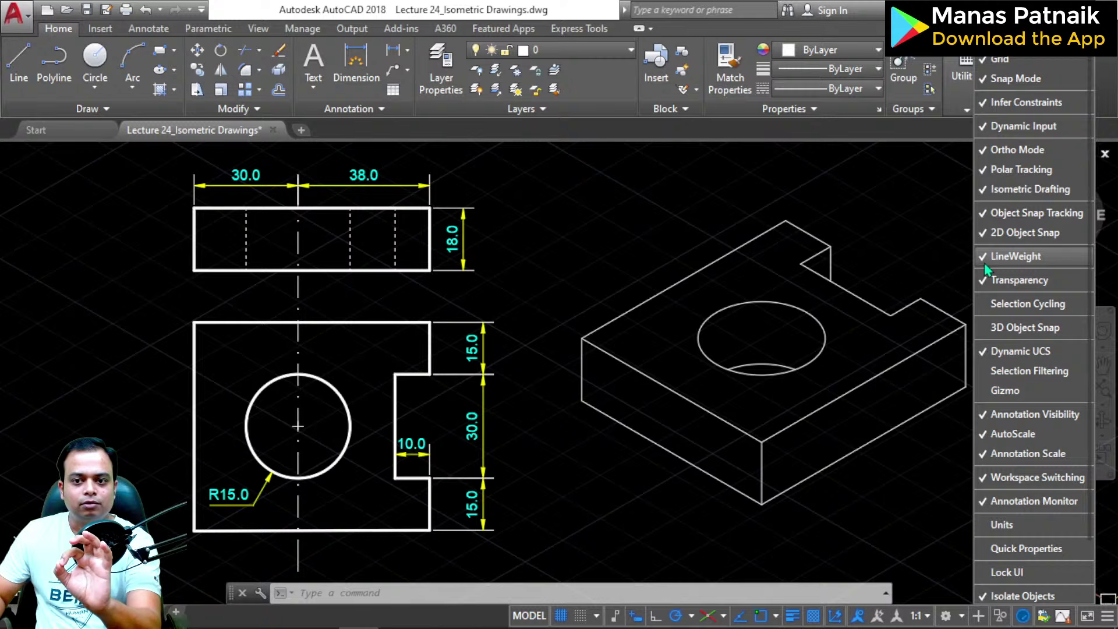
key("Escape")
left_click(1008, 185)
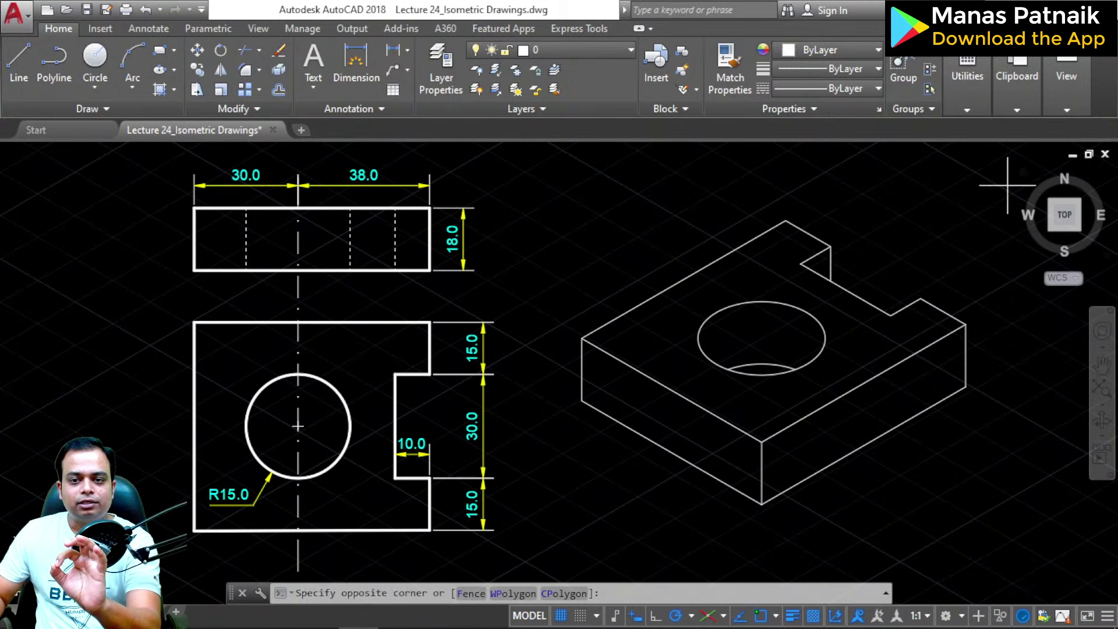
left_click(534, 509)
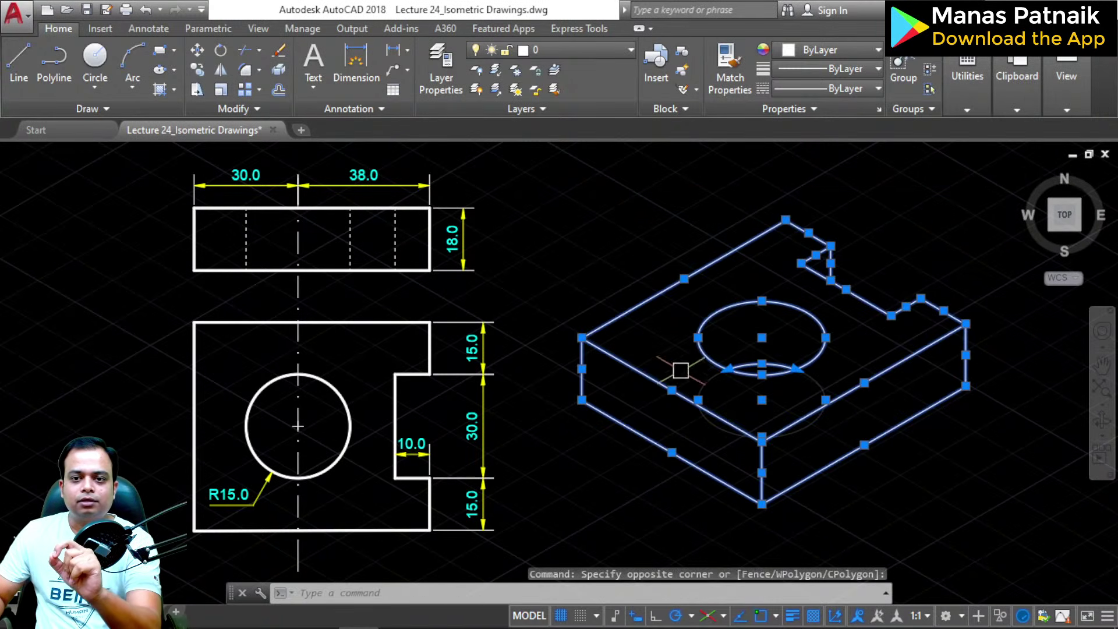
left_click(877, 52)
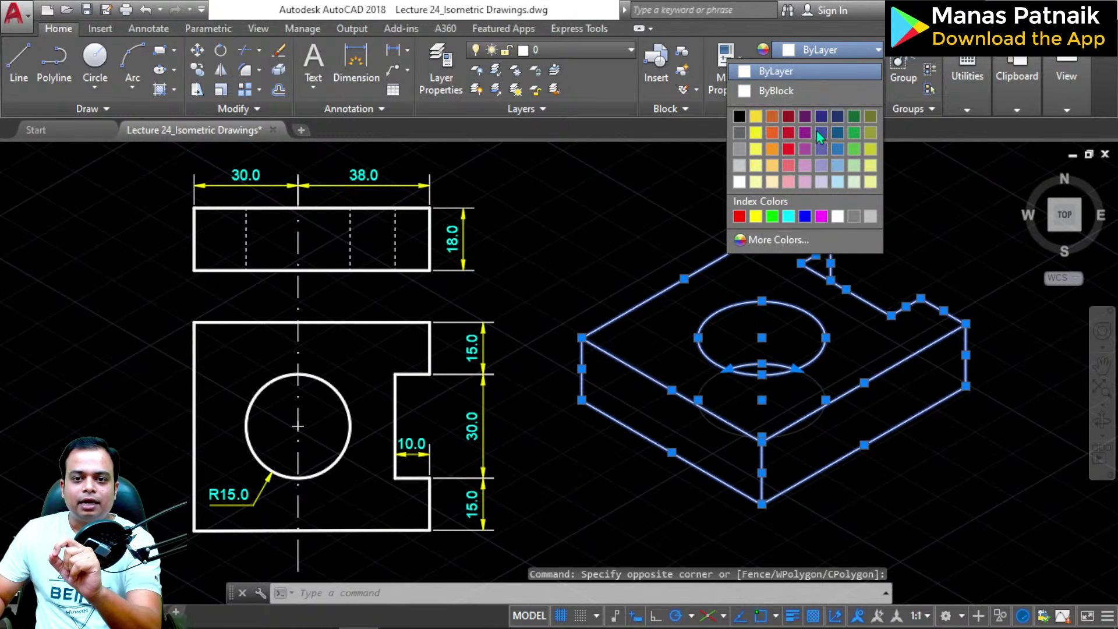
left_click(787, 220)
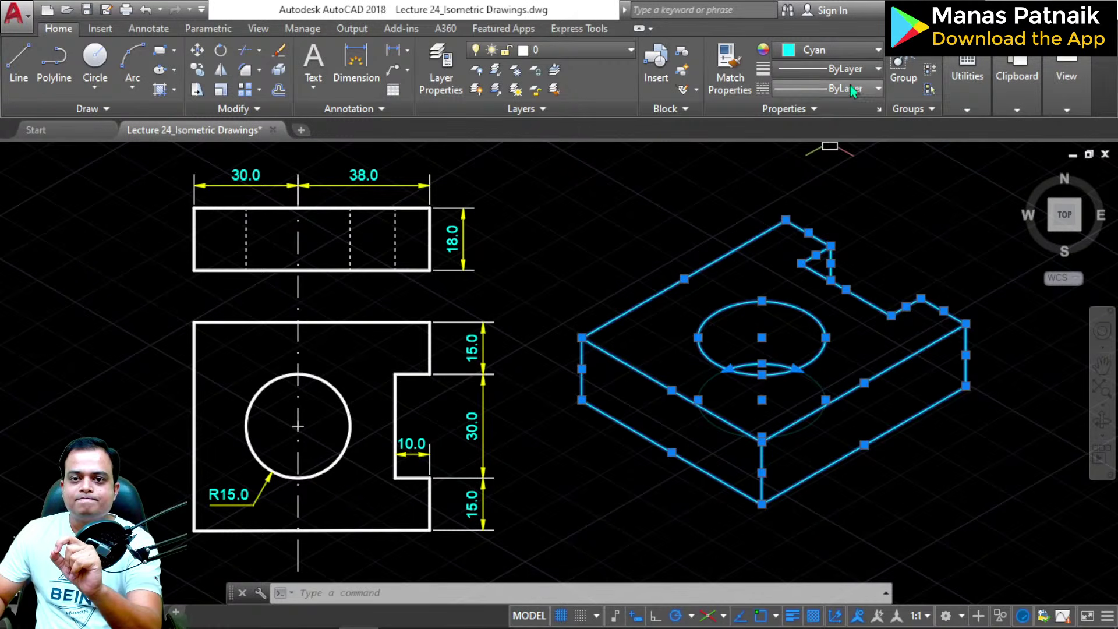
Step: Set the selected isometric block's lineweight to 0.30 mm and clear the selection
left_click(856, 71)
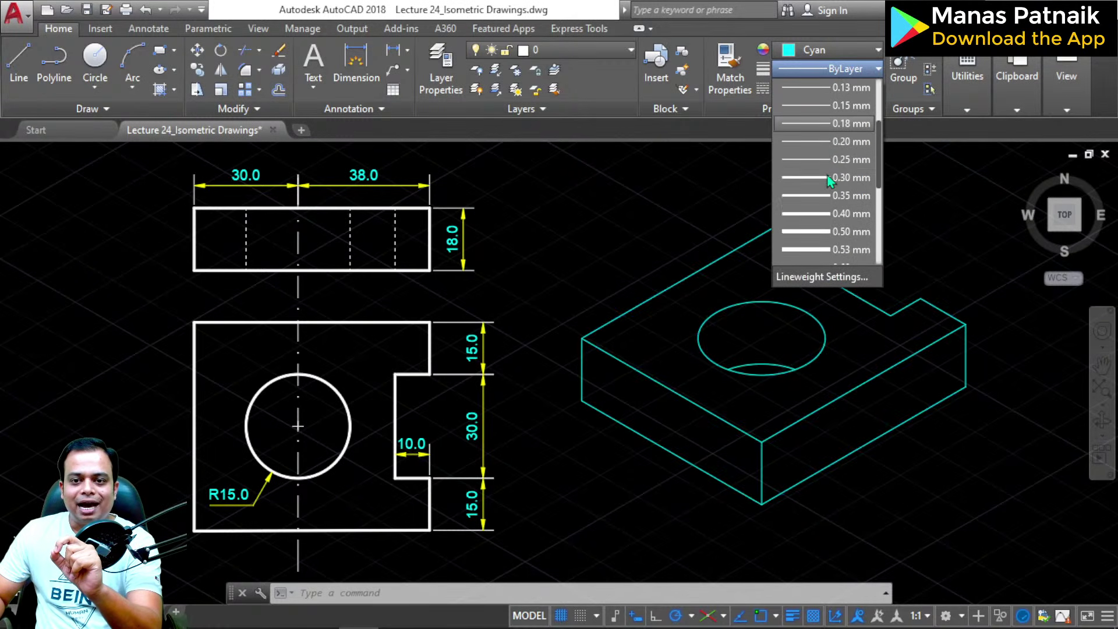
left_click(822, 177)
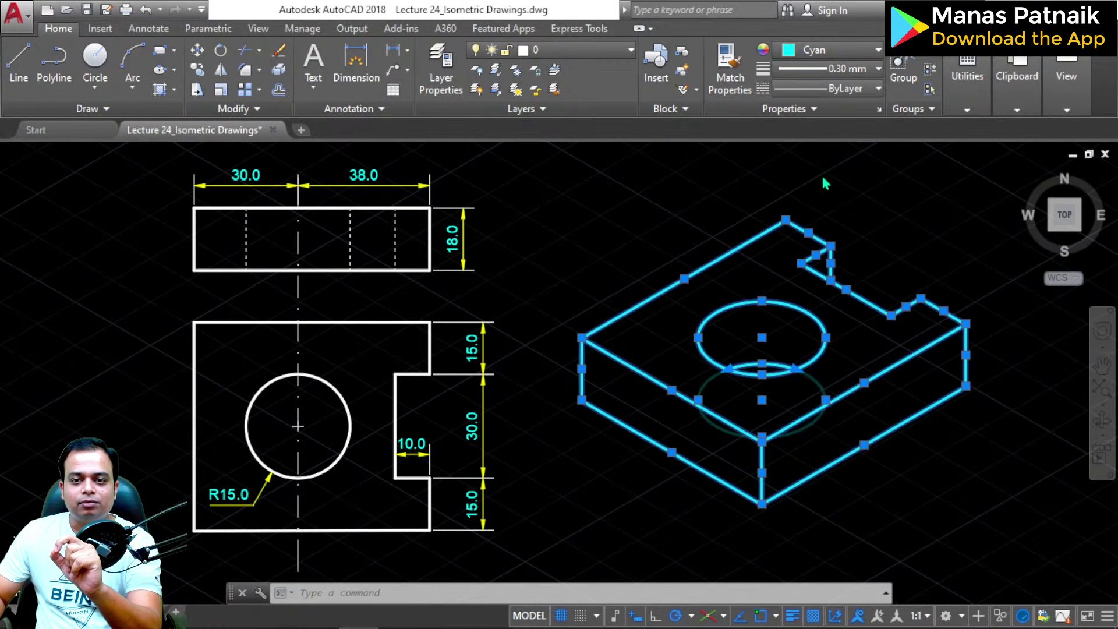
left_click(906, 415)
key("Escape")
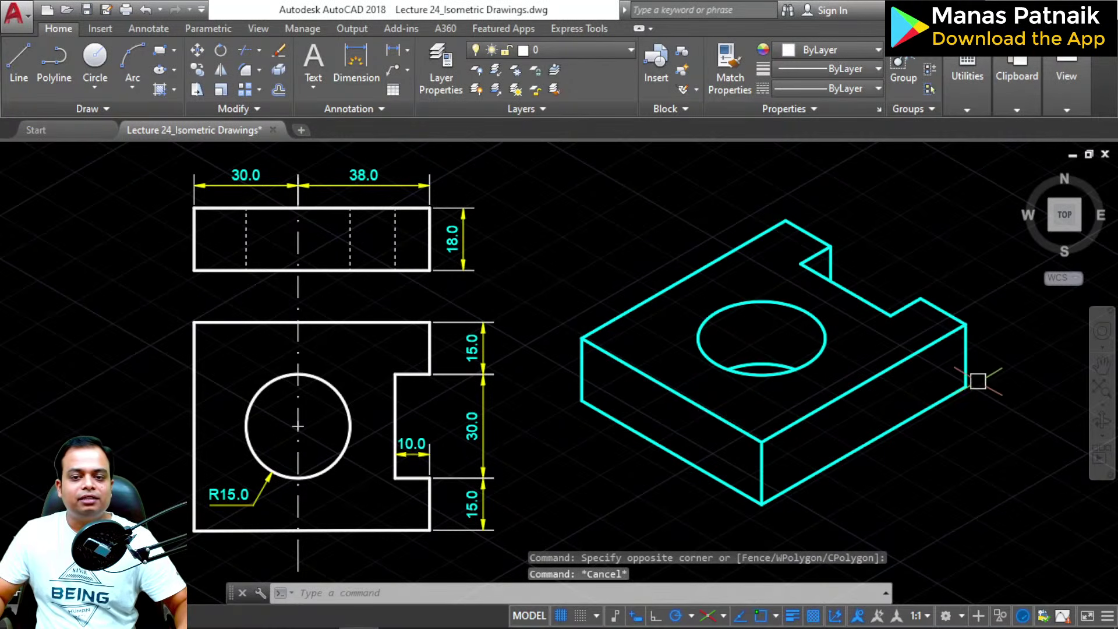
Step: Toggle the lineweight display off and on repeatedly, ending with it switched on
mouse_move(978, 374)
middle_mouse_down()
mouse_move(912, 362)
mouse_move(929, 370)
middle_mouse_up()
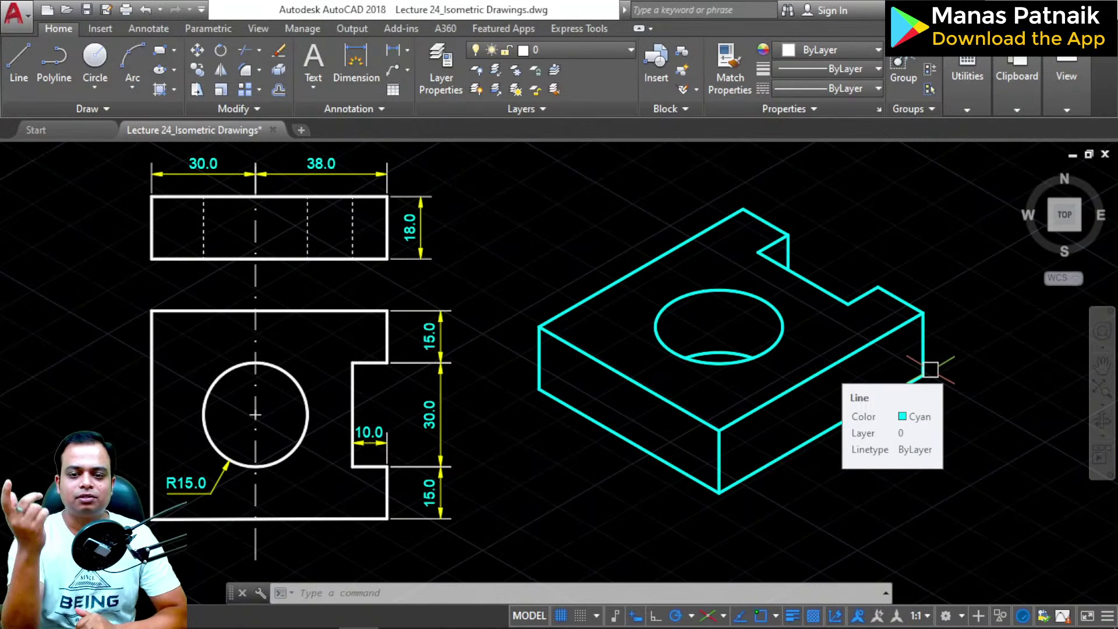
left_click(792, 616)
left_click(792, 622)
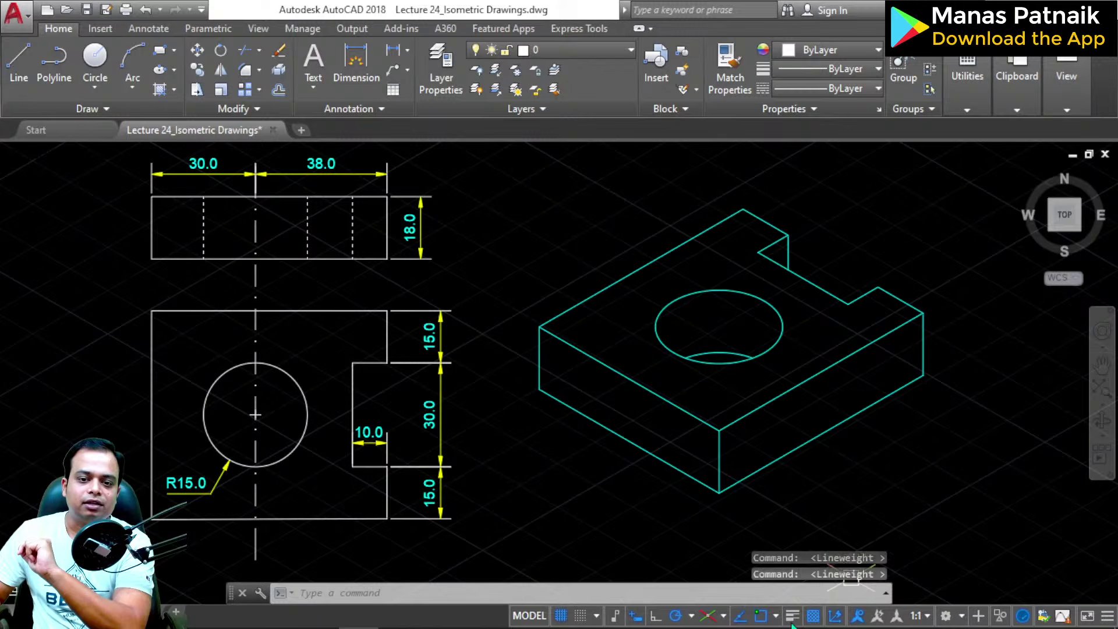
left_click(792, 622)
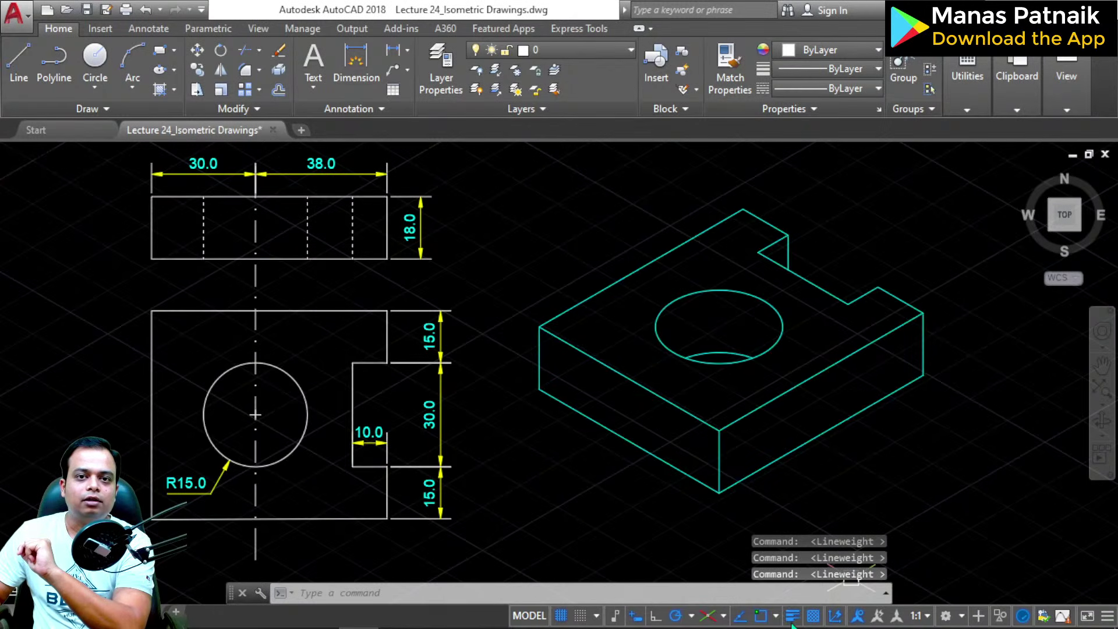
left_click(792, 622)
left_click(793, 622)
left_click(792, 622)
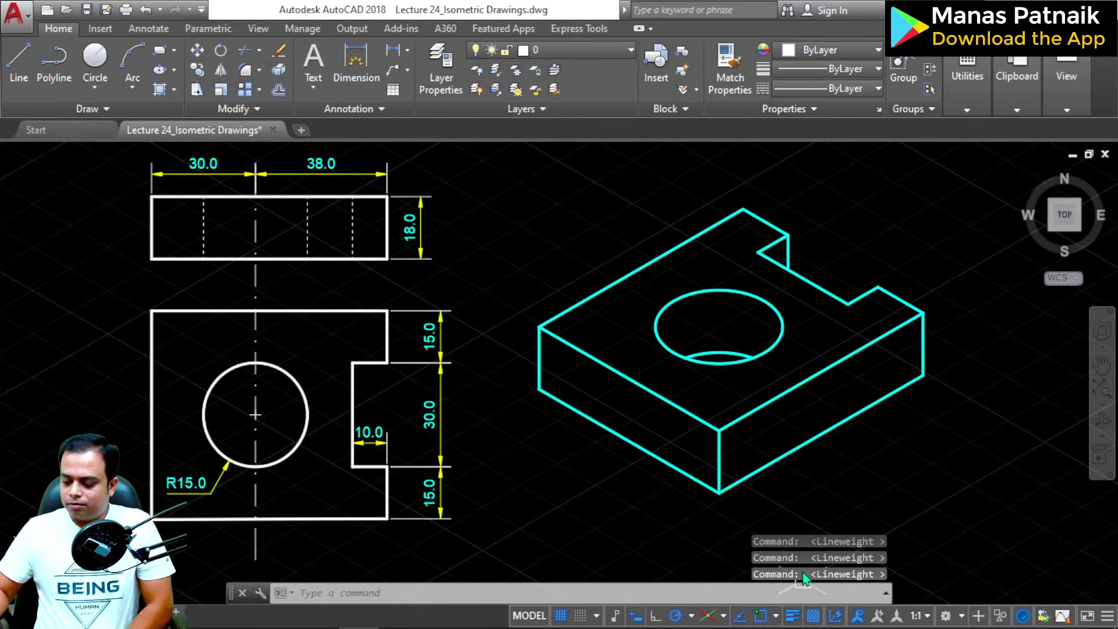
Step: Copy the two dimensioned views of the stepped block, including all their dimensions, to the clipboard
scroll(795, 520, "down", 6)
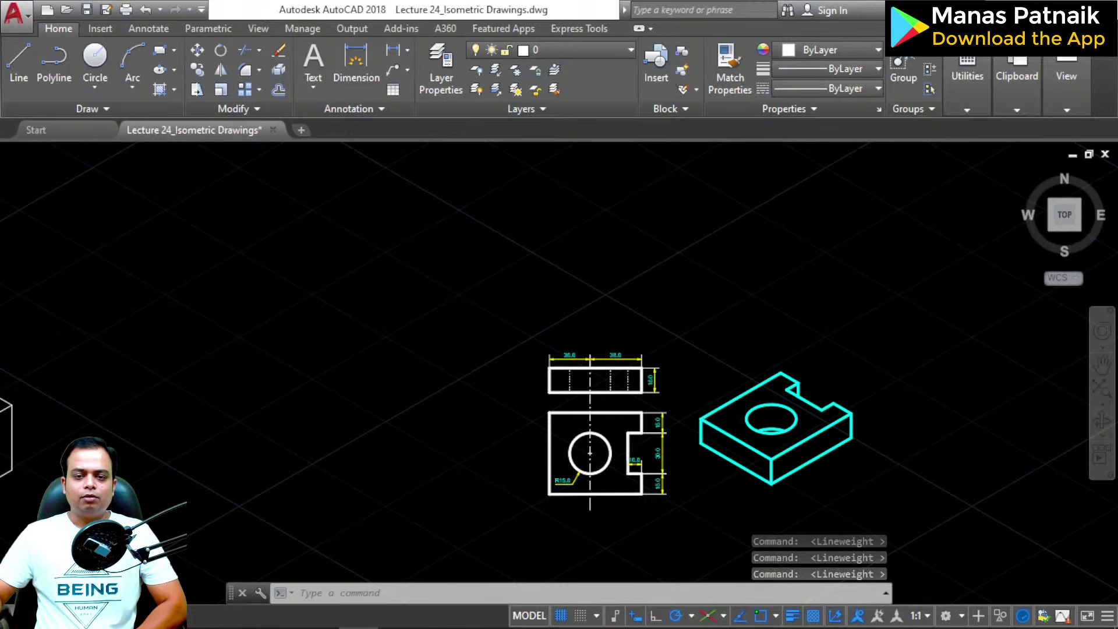
mouse_move(543, 377)
middle_mouse_down()
mouse_move(577, 355)
mouse_move(832, 267)
middle_mouse_up()
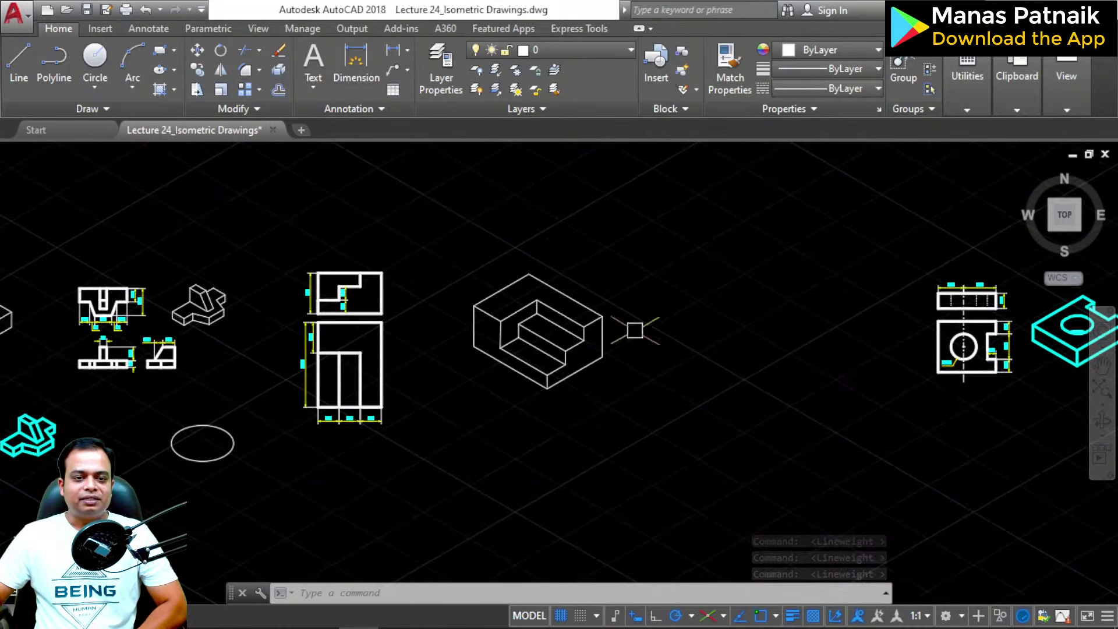
left_click(416, 231)
left_click(278, 444)
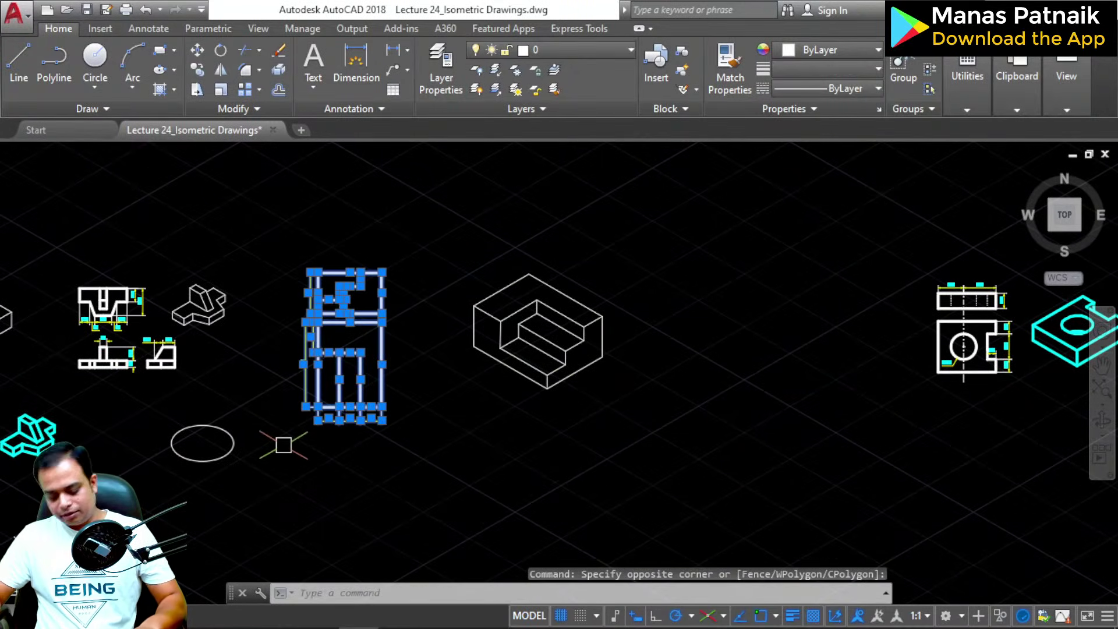
key("ctrl+c")
Step: Paste the copied stepped-block views into the empty area below the notched block's dimensioned views
scroll(715, 457, "down", 2)
middle_click_drag(714, 457, 512, 357)
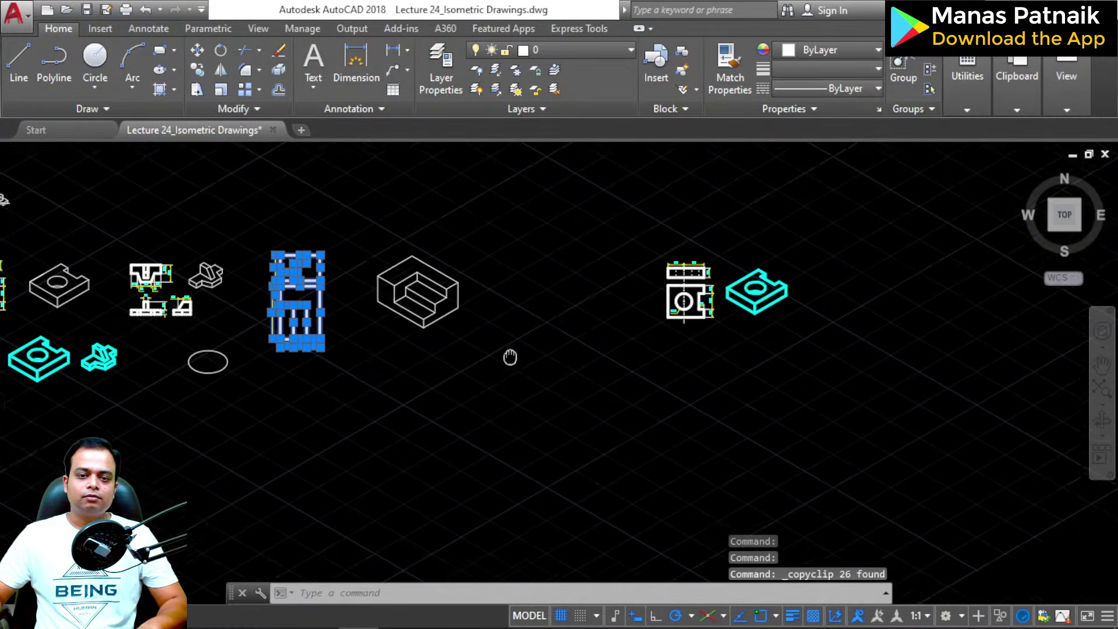
middle_click_drag(620, 437, 553, 395)
key("Escape")
key("ctrl+v")
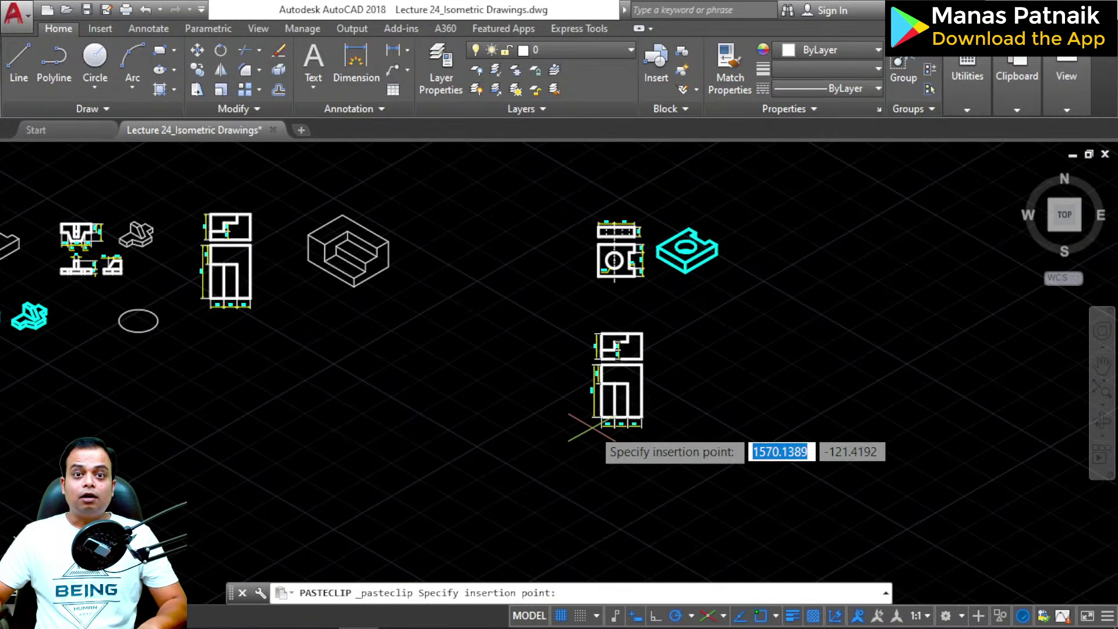
left_click(591, 427)
scroll(742, 384, "up", 3)
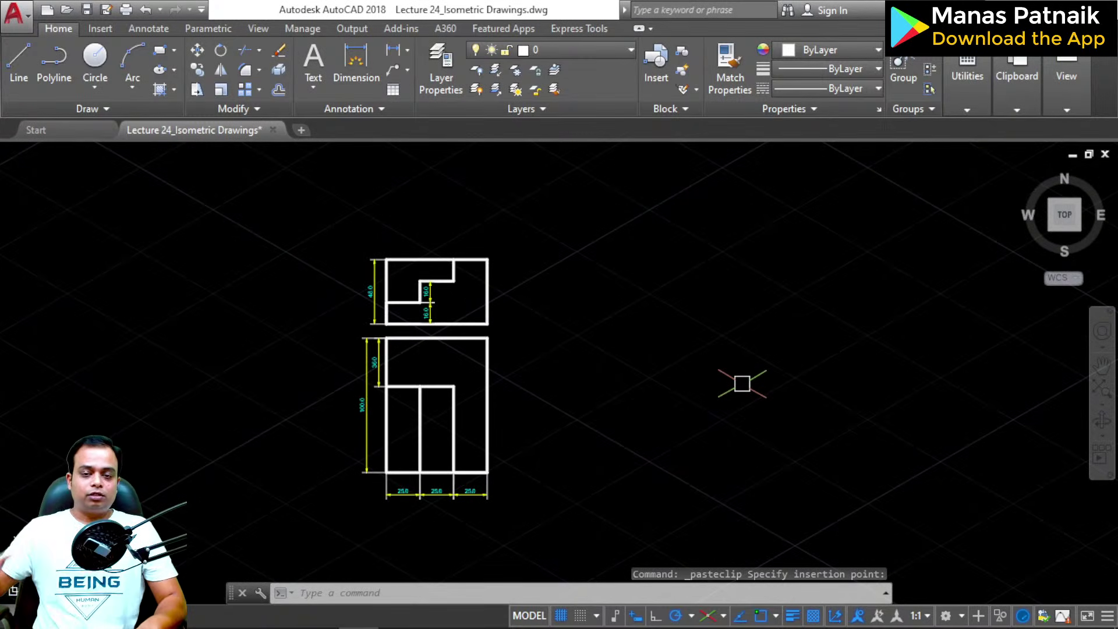
Step: Examine the stepped block's front and top views, including the height, step and width dimensions
scroll(613, 373, "up", 2)
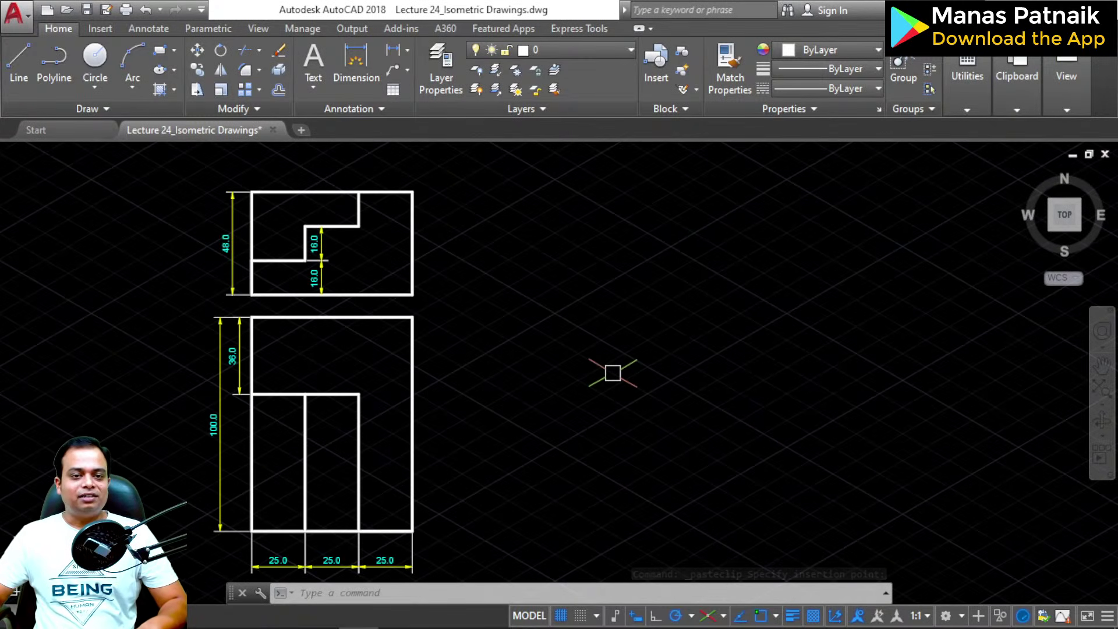
mouse_move(613, 374)
middle_mouse_down()
mouse_move(581, 352)
mouse_move(583, 362)
middle_mouse_up()
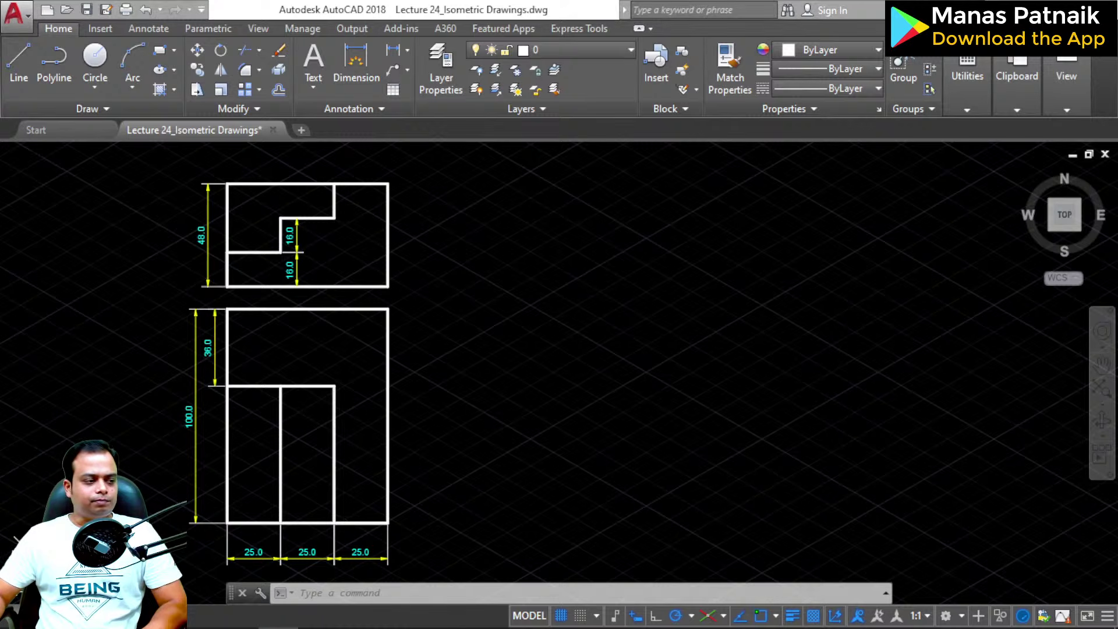
left_click(443, 360)
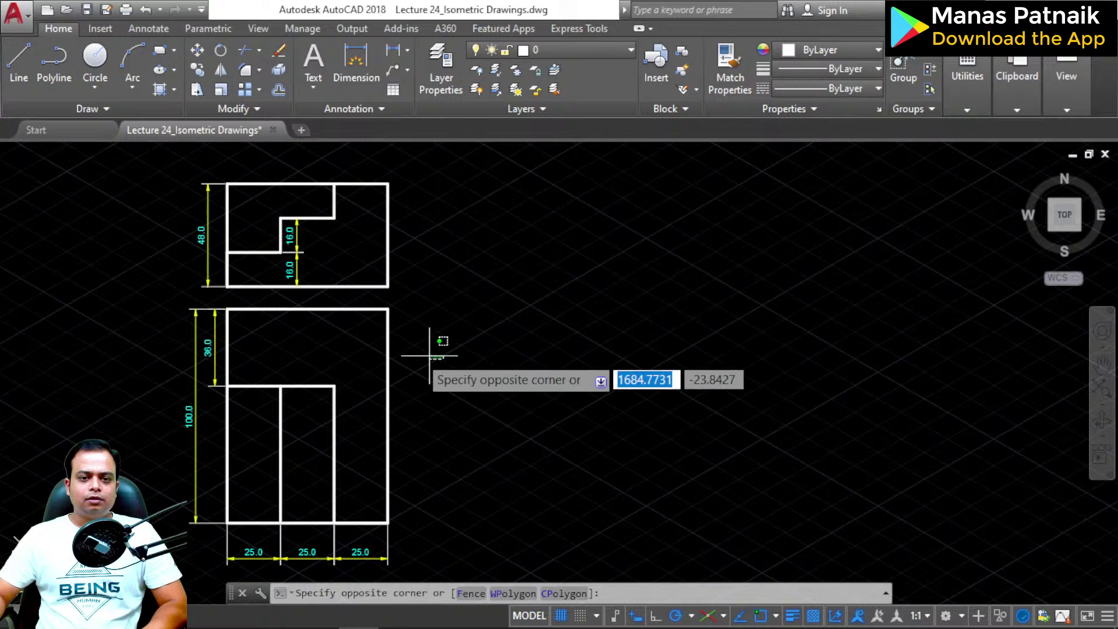
left_click(590, 366)
middle_click_drag(462, 432, 569, 374)
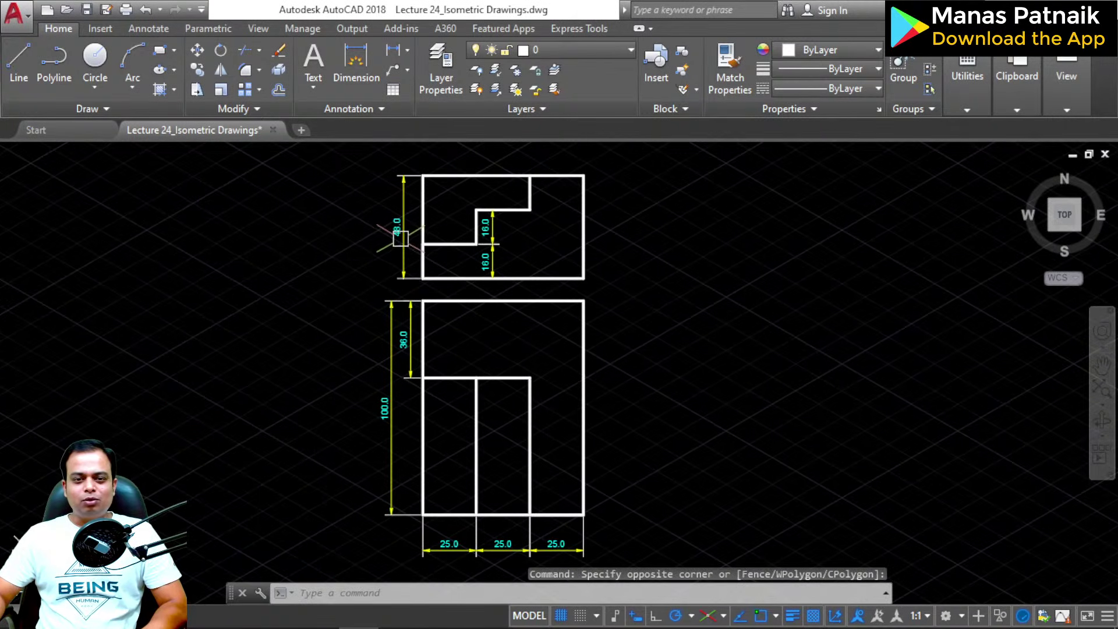
scroll(400, 238, "up", 2)
middle_click_drag(411, 324, 424, 469)
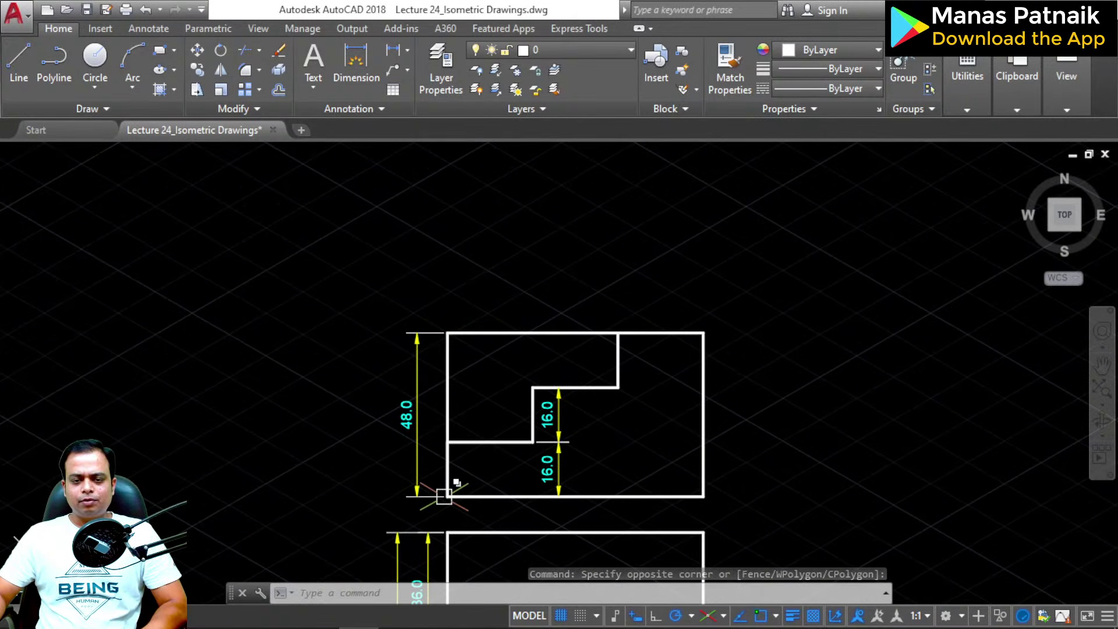
scroll(448, 496, "up", 2)
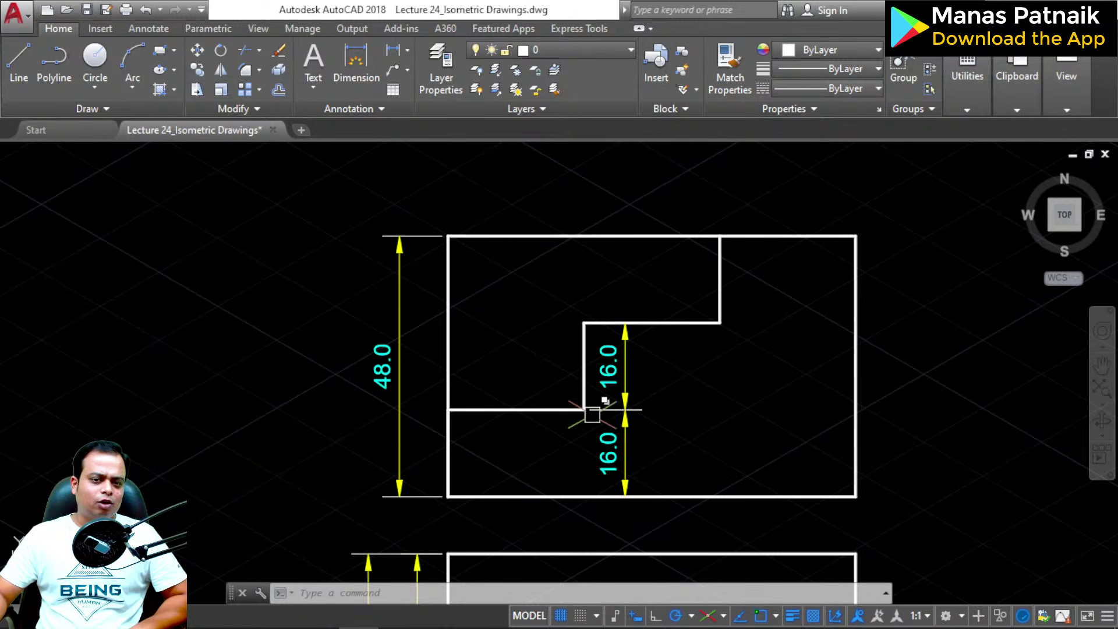
mouse_move(559, 462)
middle_mouse_down()
mouse_move(536, 399)
mouse_move(491, 112)
middle_mouse_up()
mouse_move(499, 469)
middle_mouse_down()
mouse_move(494, 150)
mouse_move(507, 306)
middle_mouse_up()
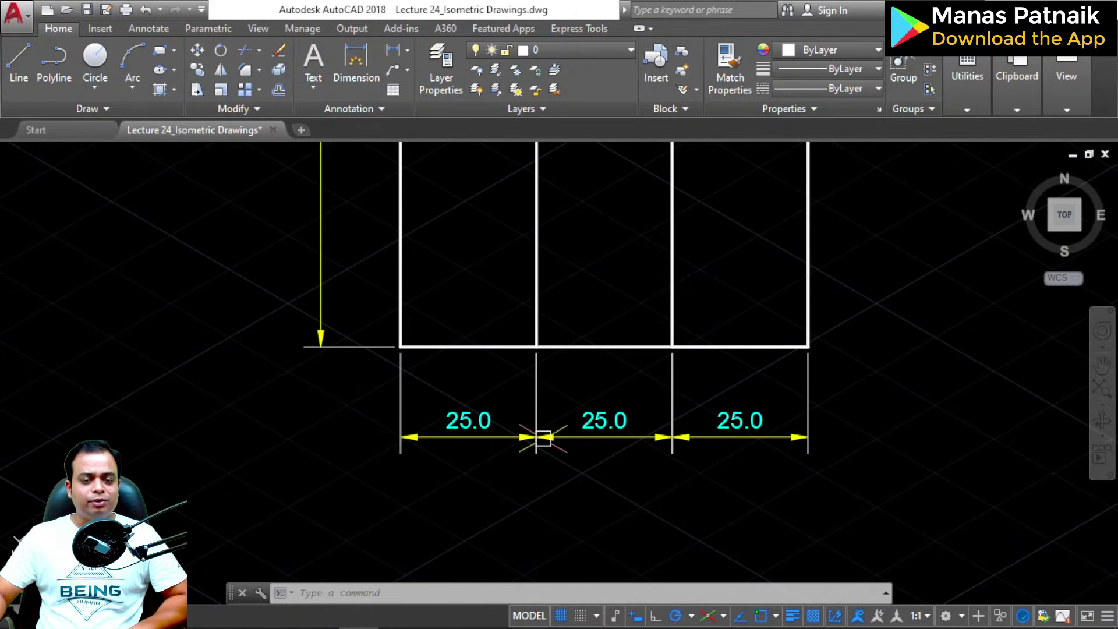
scroll(536, 440, "down", 4)
middle_click_drag(553, 349, 542, 443)
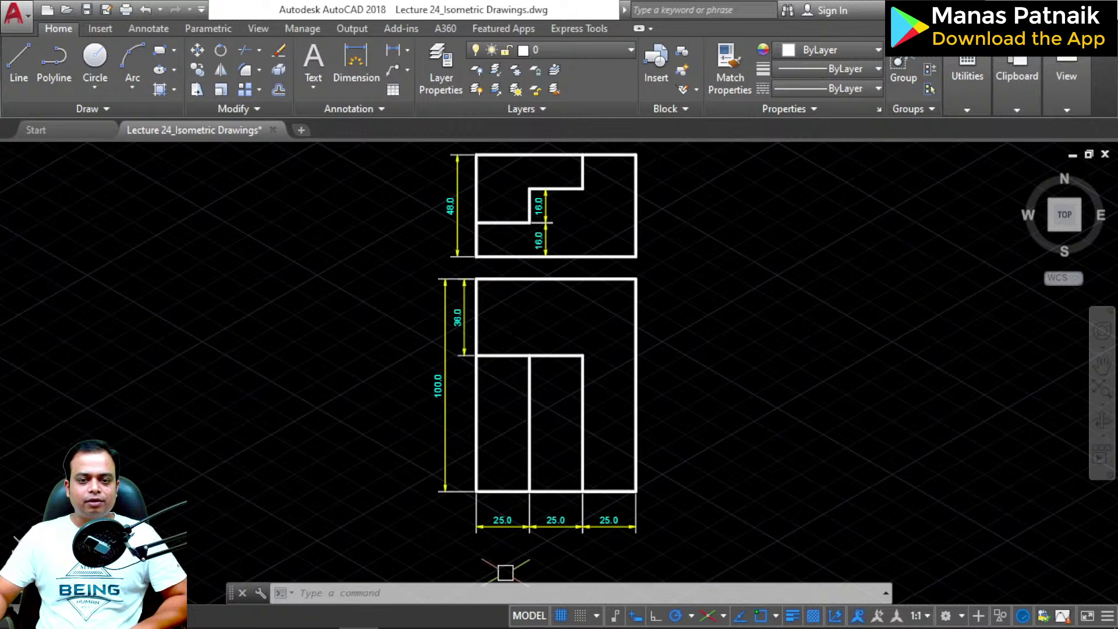
Step: Inspect the stepped profile in the front view up close, comparing the step heights with the overall height
scroll(505, 572, "up", 6)
scroll(840, 422, "down", 8)
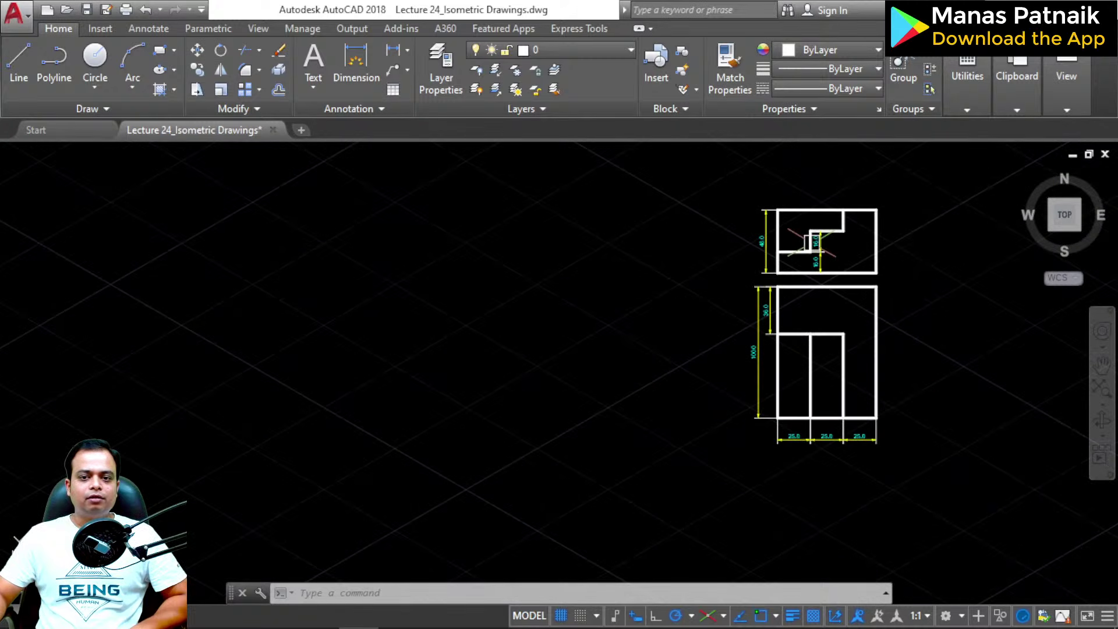
mouse_move(824, 245)
middle_mouse_down()
mouse_move(620, 407)
mouse_move(565, 328)
mouse_move(542, 237)
middle_mouse_up()
scroll(606, 387, "up", 7)
scroll(542, 238, "down", 2)
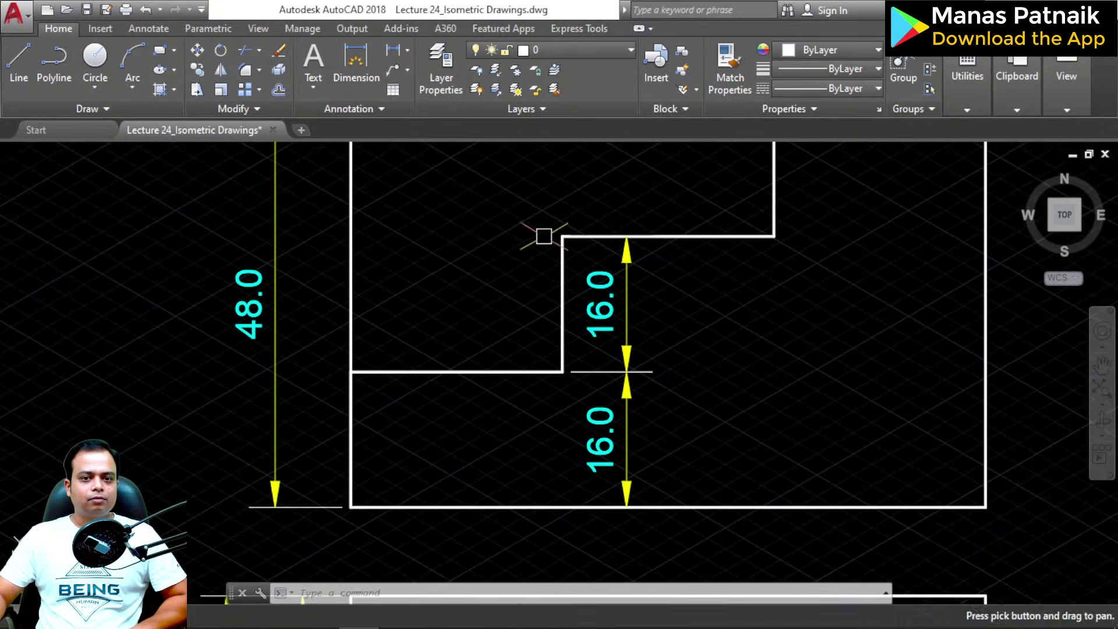
scroll(541, 324, "down", 1)
middle_click_drag(541, 324, 547, 352)
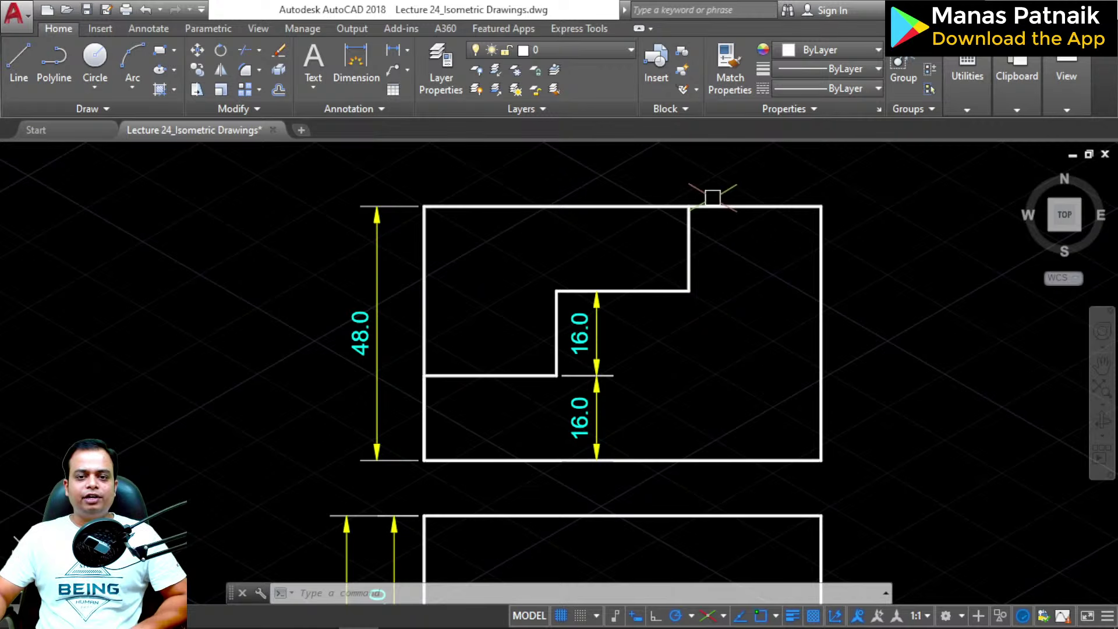
scroll(699, 452, "down", 3)
middle_click_drag(700, 453, 550, 277)
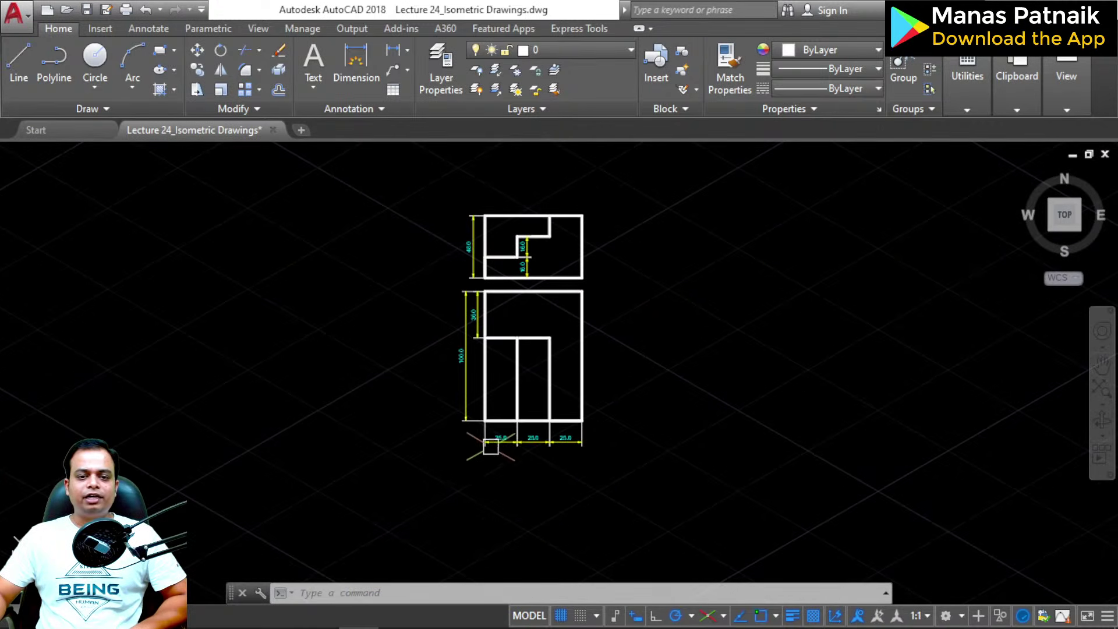
middle_click_drag(526, 355, 536, 492)
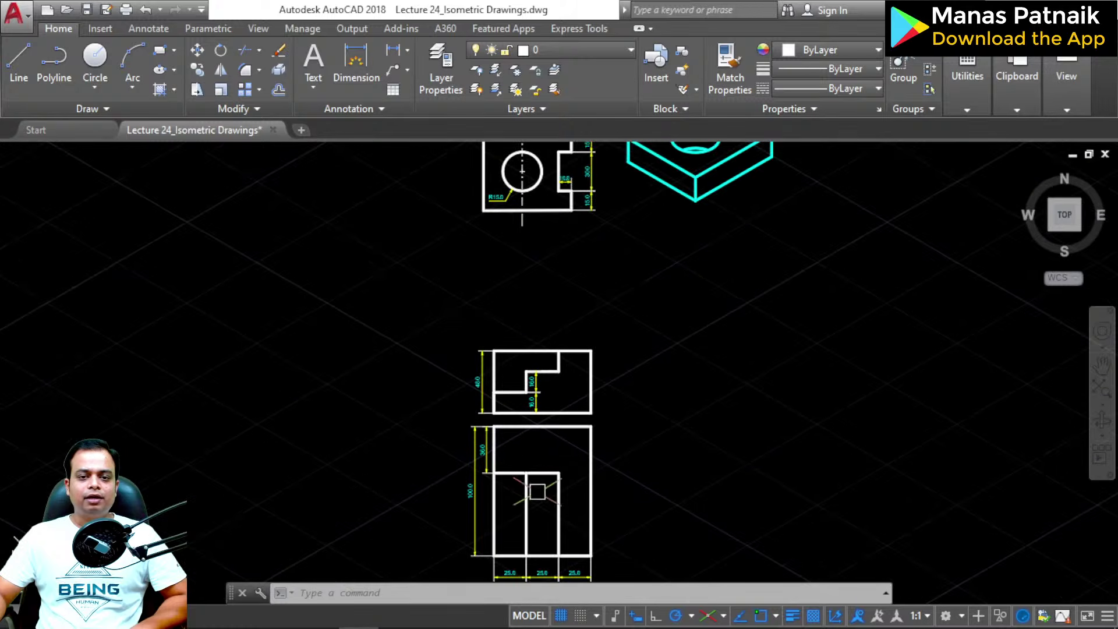
scroll(540, 440, "up", 8)
mouse_move(545, 378)
middle_mouse_down()
mouse_move(564, 460)
mouse_move(521, 491)
middle_mouse_up()
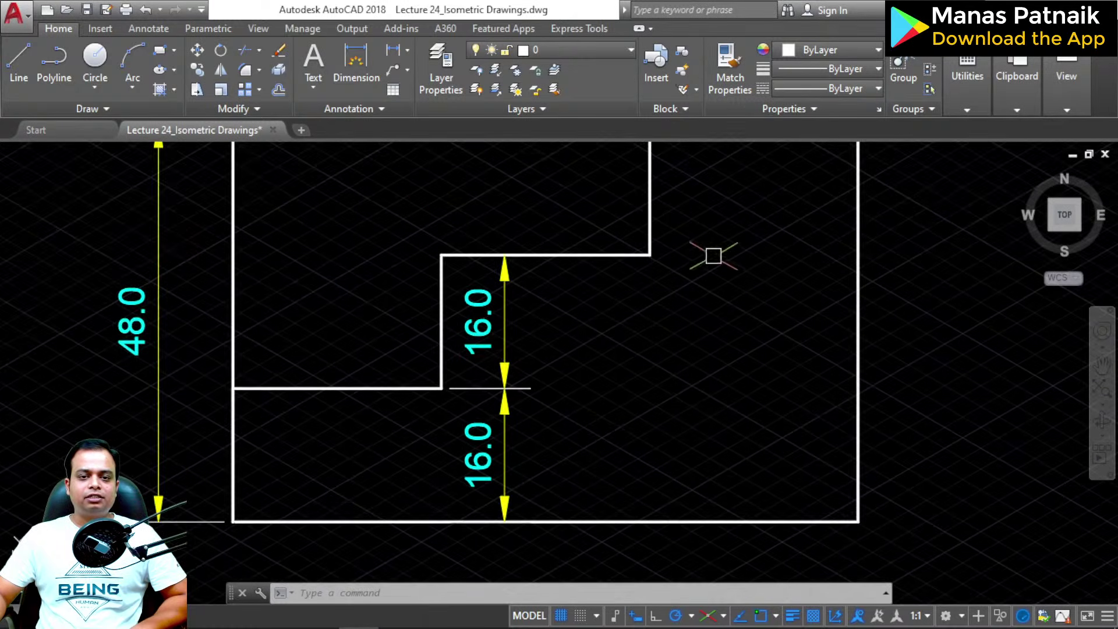
middle_click_drag(242, 364, 368, 399)
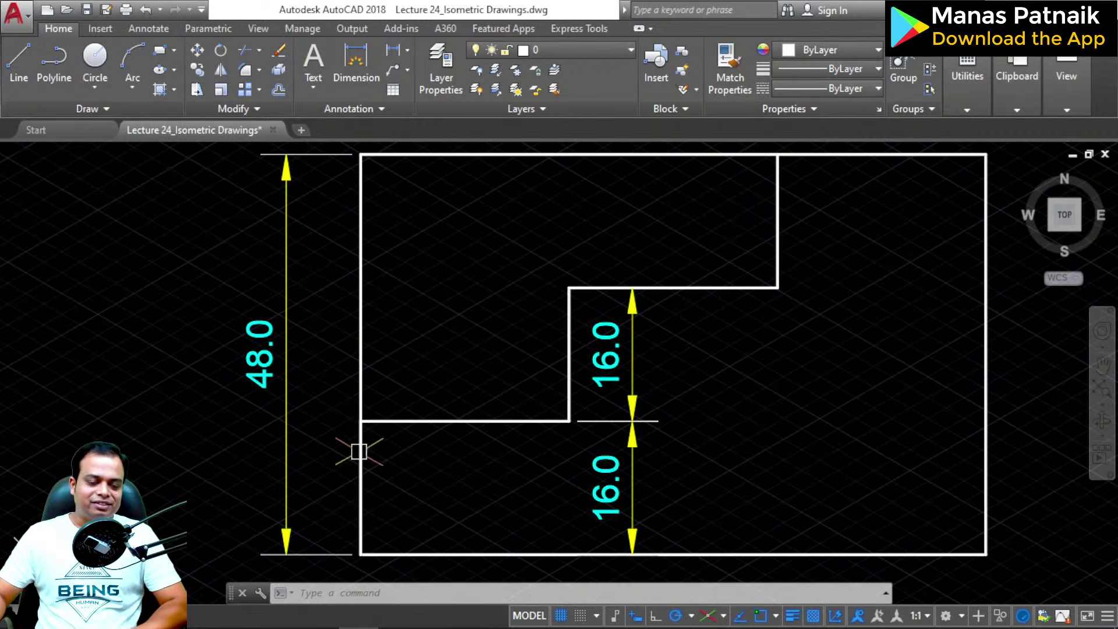
Step: Study the top view's depth dimensions and relate its edges to the steps in the front view
scroll(366, 449, "down", 4)
middle_click_drag(462, 518, 561, 287)
scroll(578, 408, "down", 2)
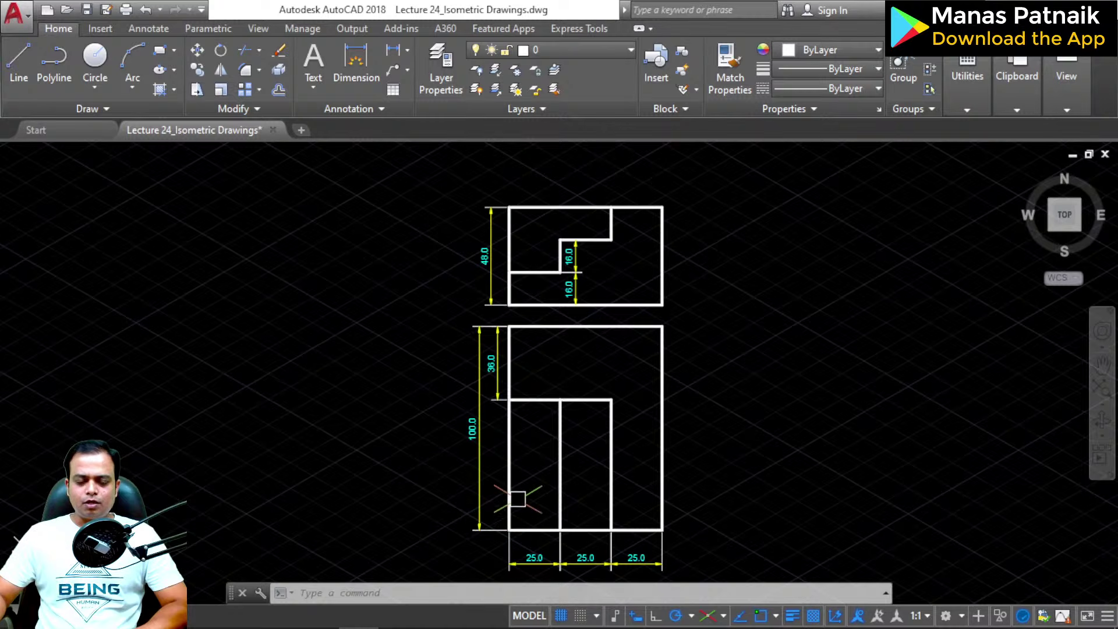
scroll(499, 518, "up", 2)
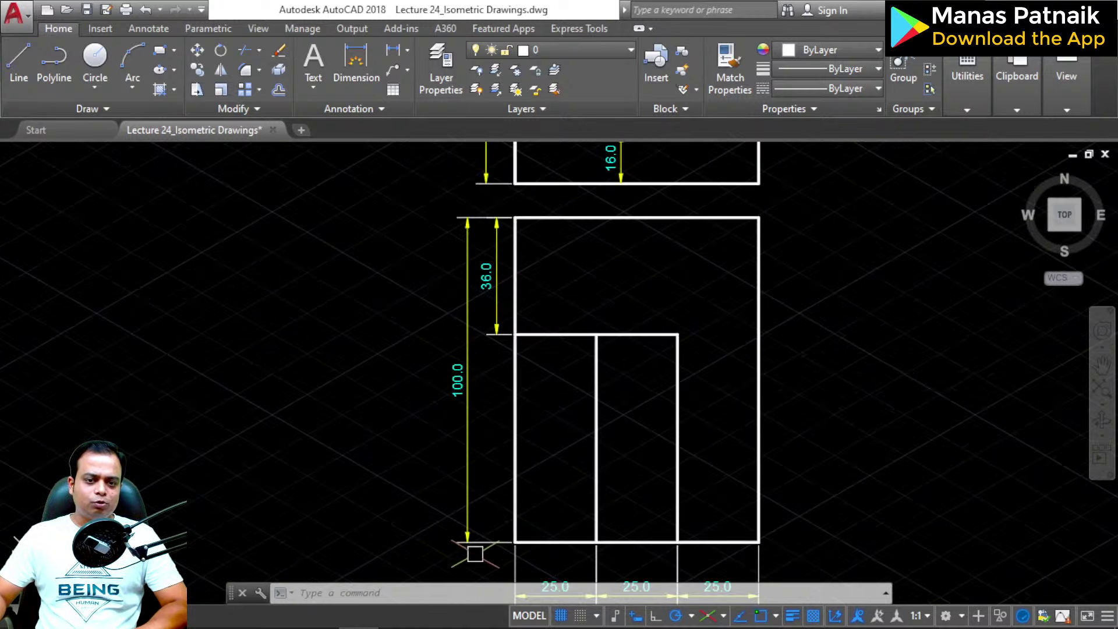
scroll(471, 368, "up", 4)
scroll(481, 366, "down", 4)
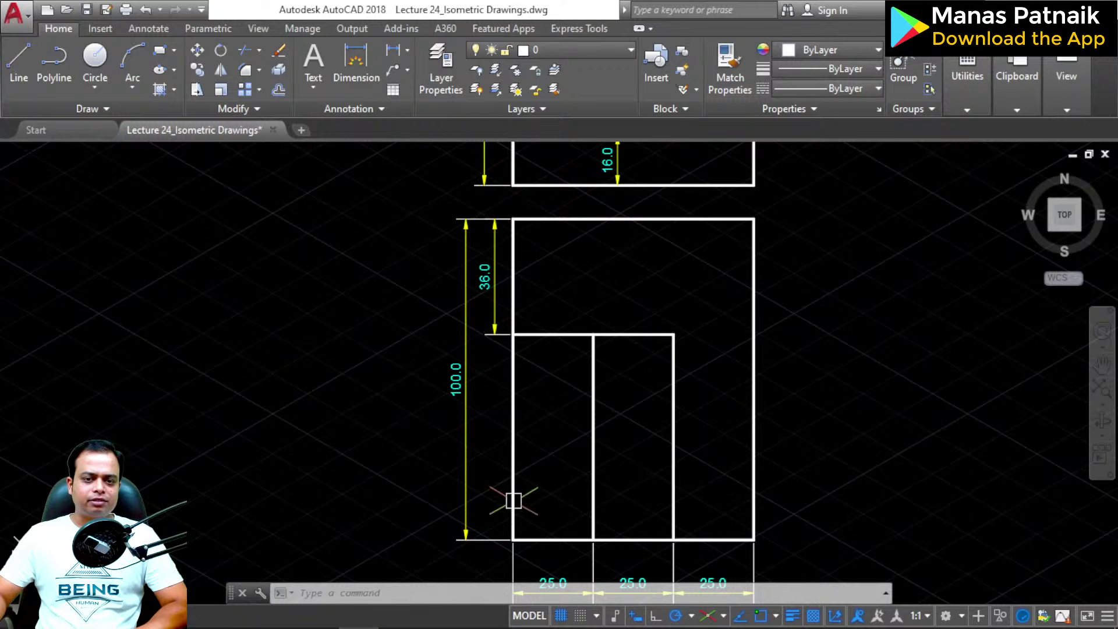
scroll(514, 501, "down", 2)
mouse_move(661, 530)
middle_mouse_down()
mouse_move(529, 539)
mouse_move(474, 473)
mouse_move(468, 483)
middle_mouse_up()
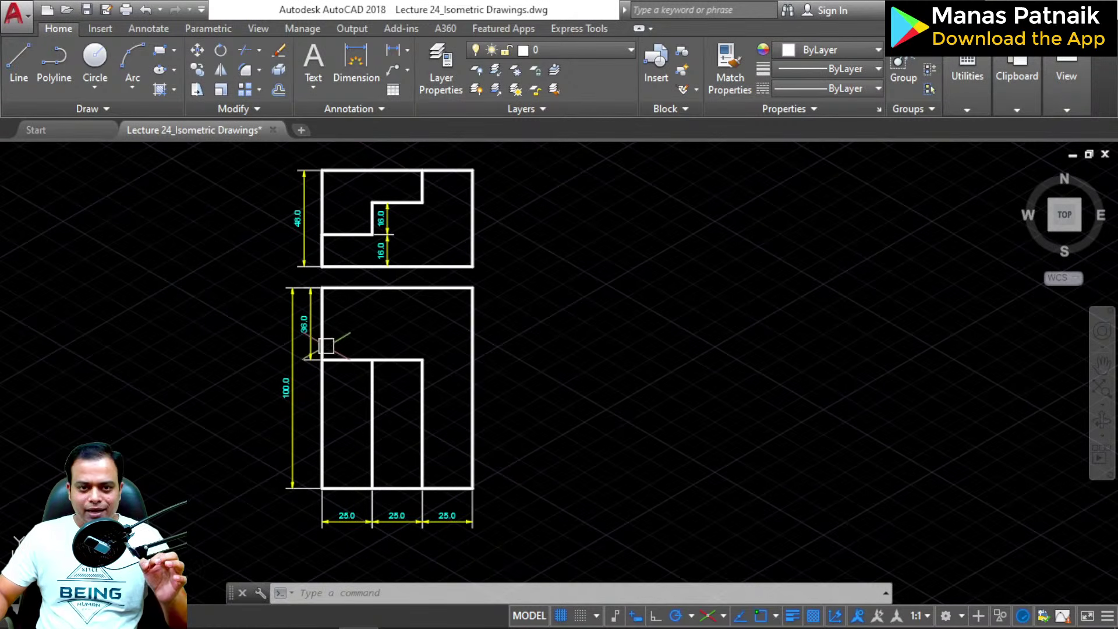
scroll(312, 237, "up", 5)
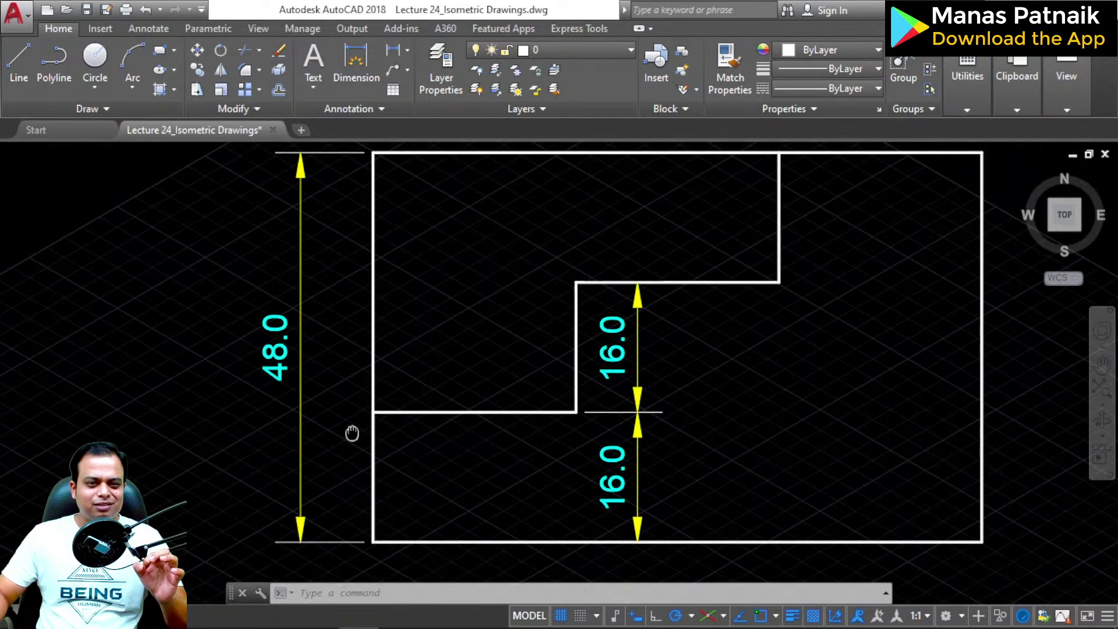
scroll(353, 435, "down", 5)
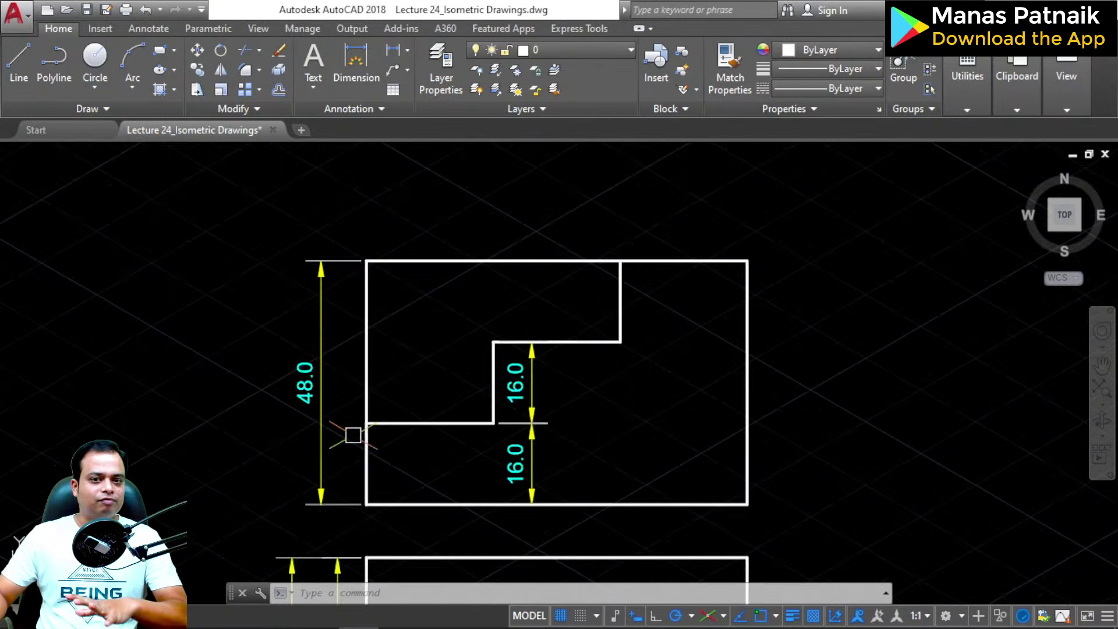
Step: Draw two connected isometric base edges beside the stepped block's views: 75 long at 30° and 100 long at 150°
middle_click_drag(607, 491, 539, 325)
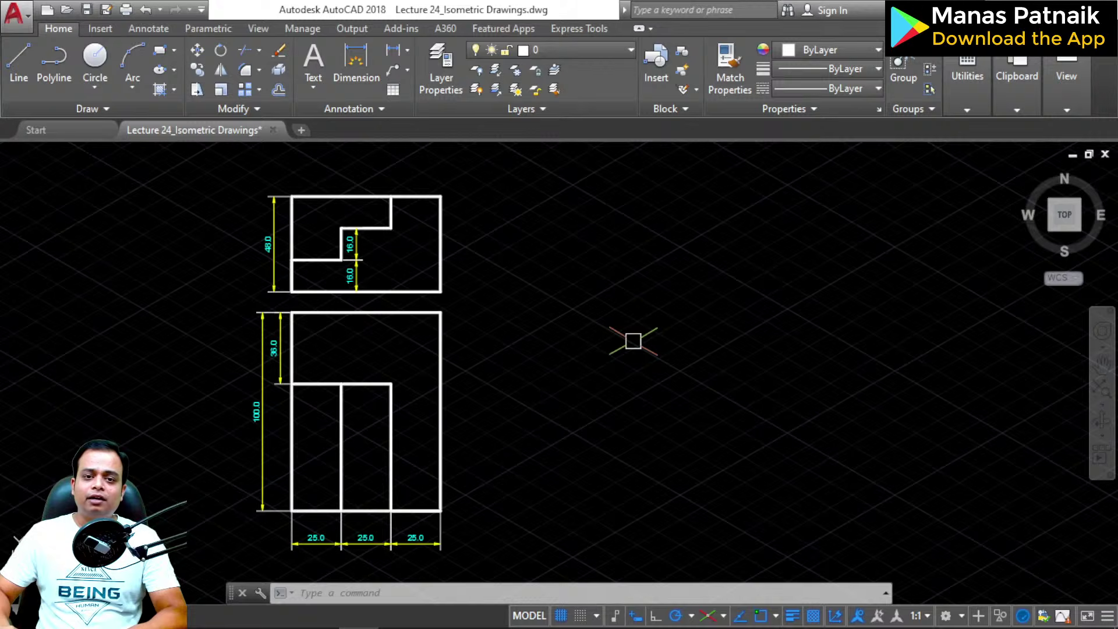
type("l")
key("Return")
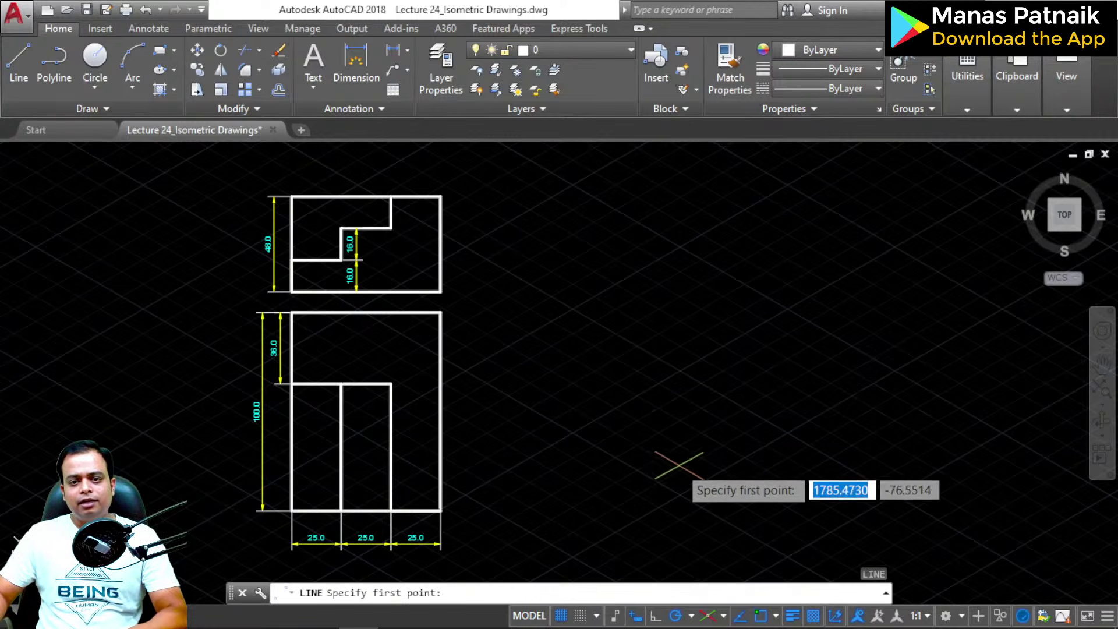
left_click(636, 494)
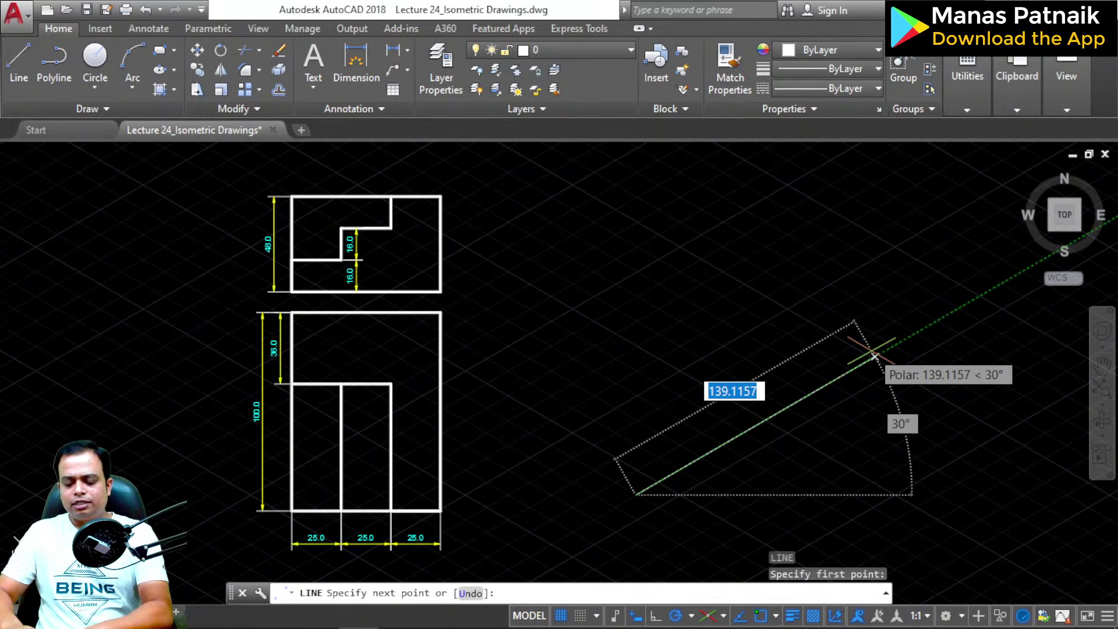
type("75")
key("Return")
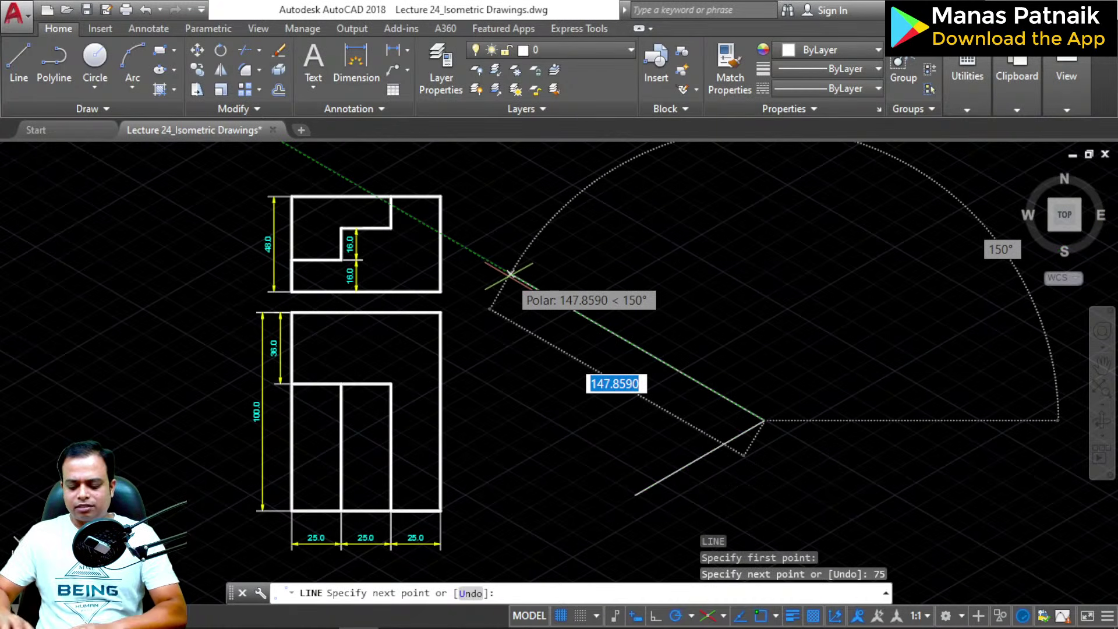
type("100")
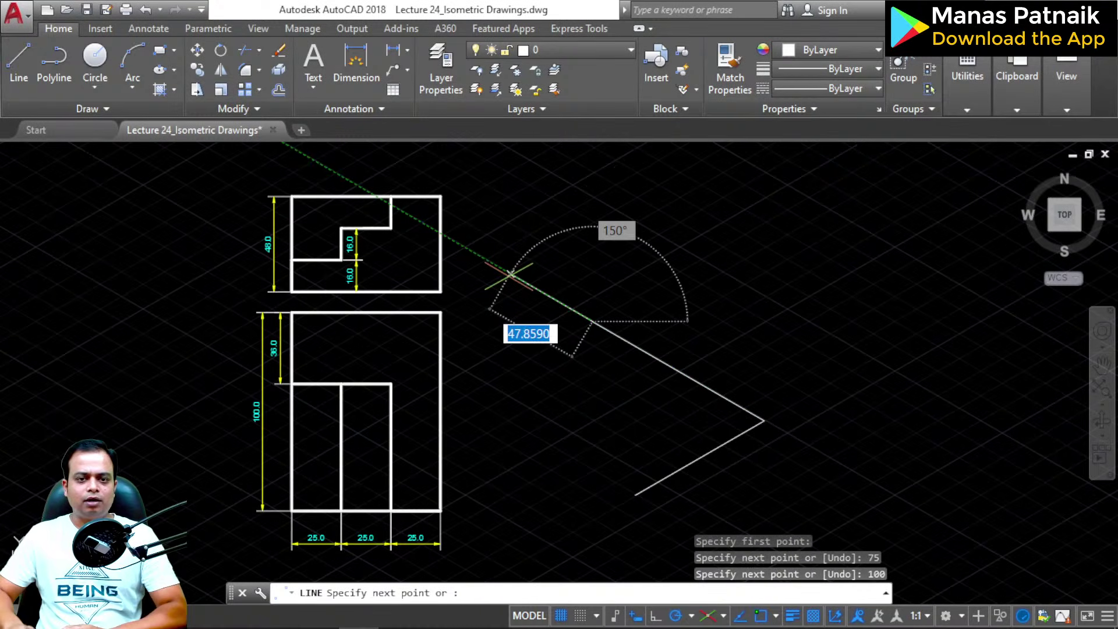
key("Return")
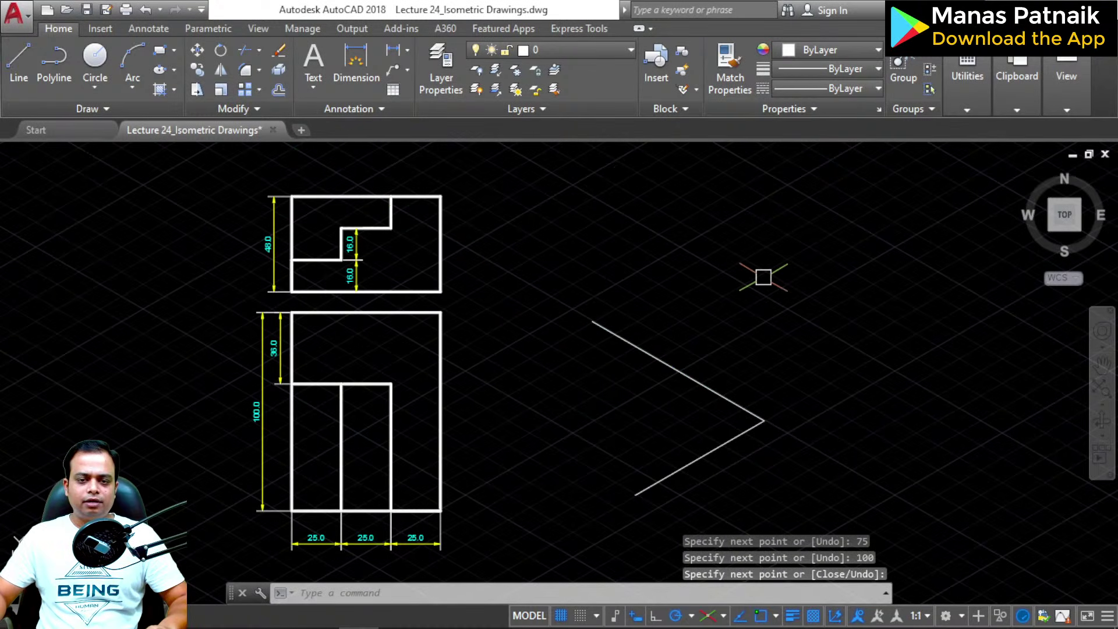
Step: Complete the base outline with a 75 line at 210° from the open upper end and a line back to the starting corner
type("c")
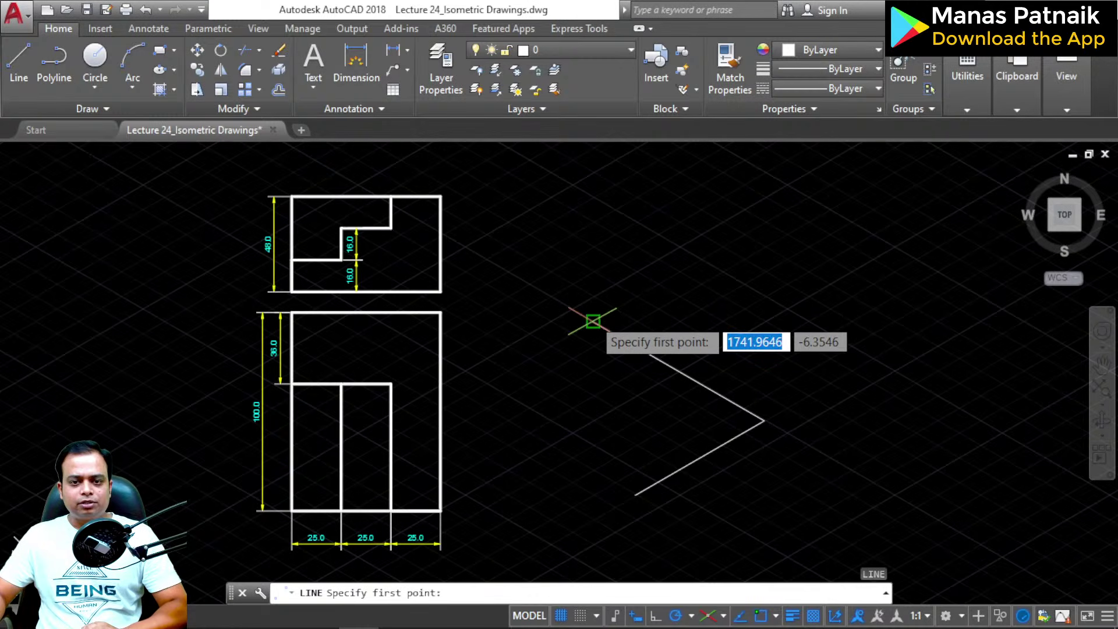
left_click(593, 320)
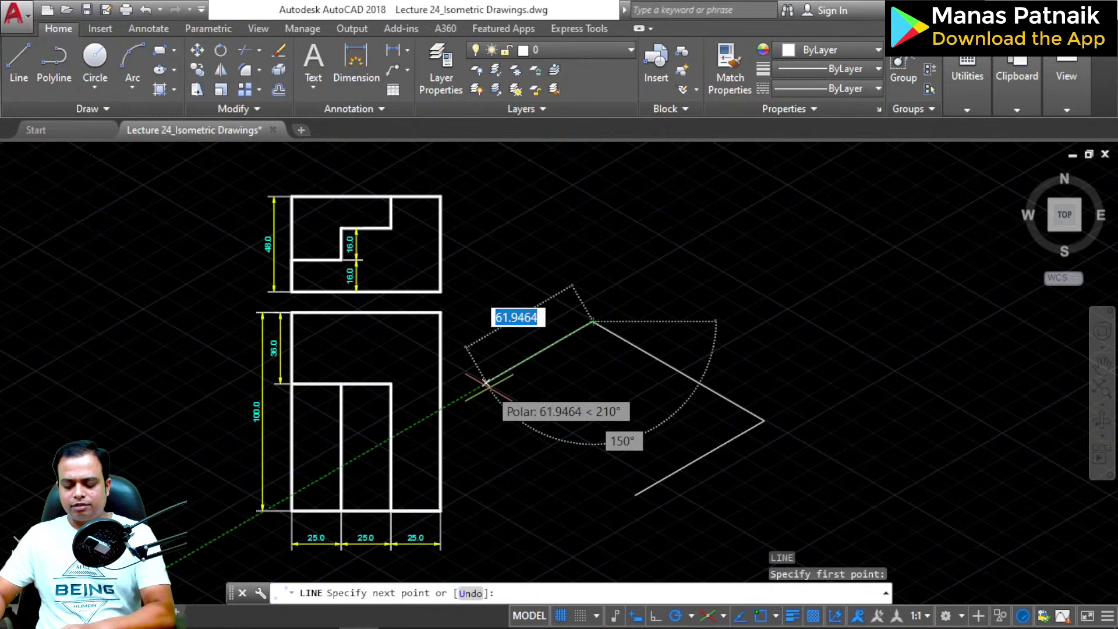
type("75")
key("Return")
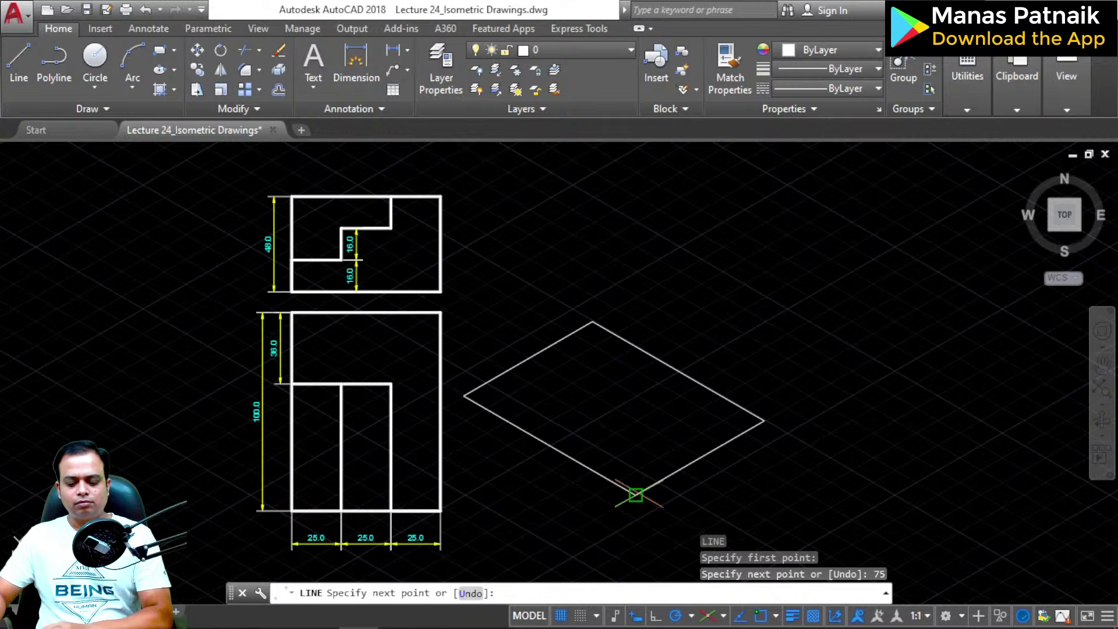
left_click(635, 495)
key("Return")
Step: Cut the four-line isometric base outline and paste it farther to the right of the dimensioned views
left_click(785, 260)
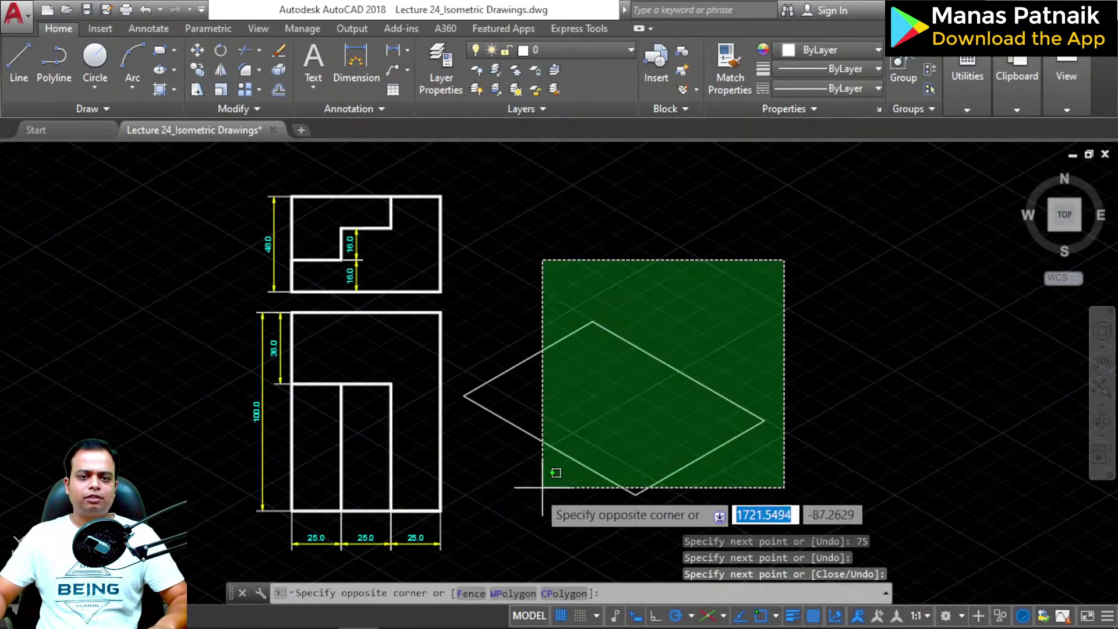
left_click(542, 487)
key("ctrl+c")
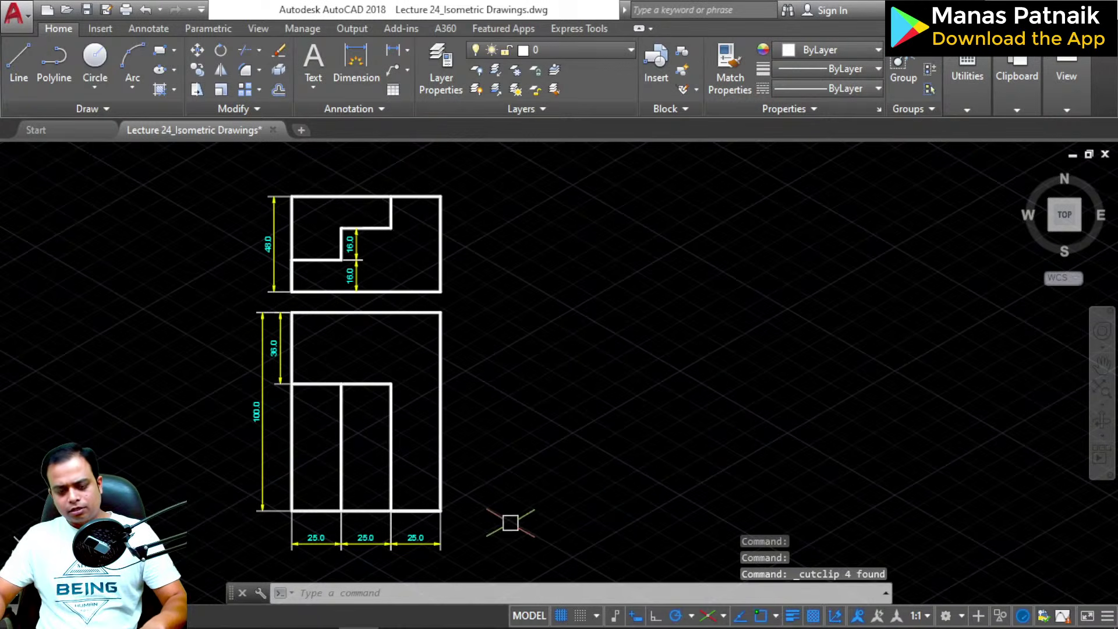
key("ctrl+v")
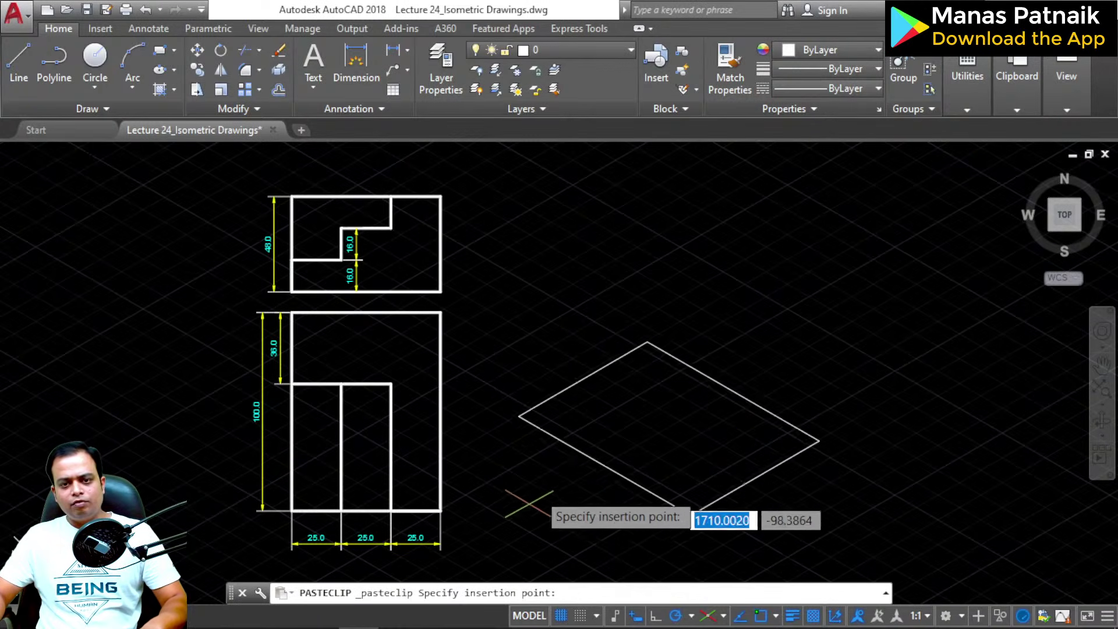
left_click(554, 470)
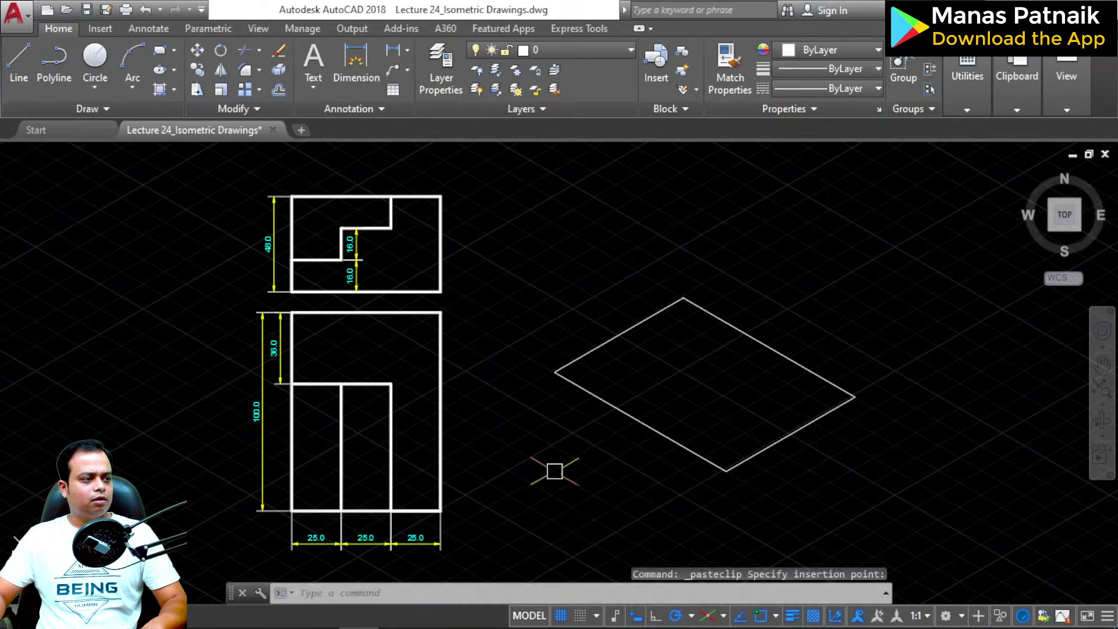
middle_click_drag(550, 443, 586, 446)
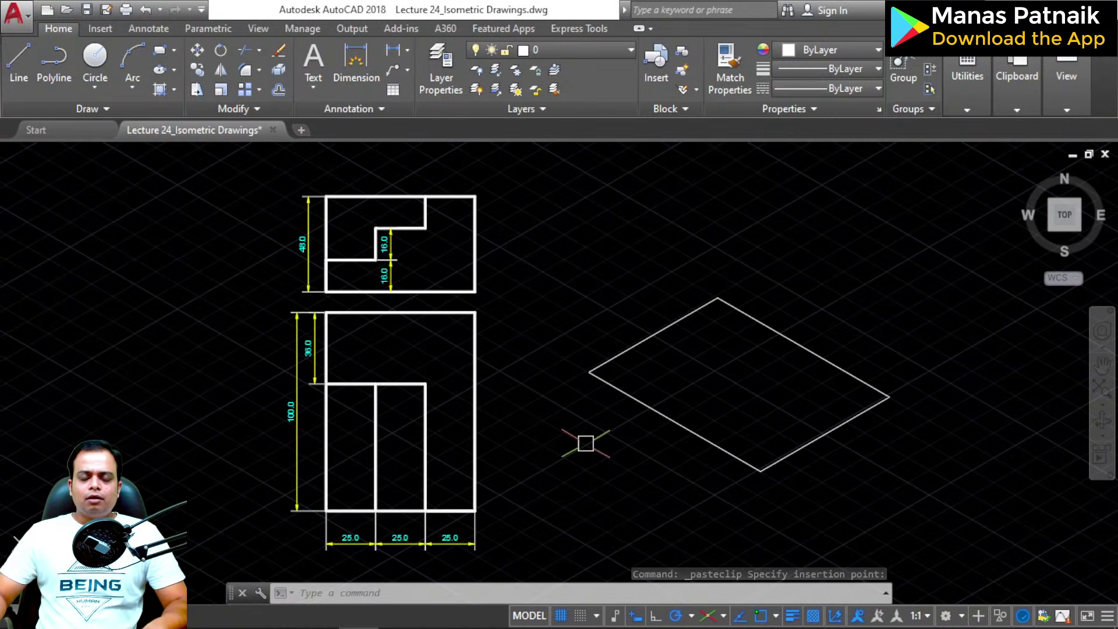
Step: Draw a 48 vertical line upward from the far-left corner of the isometric base outline
scroll(354, 270, "up", 5)
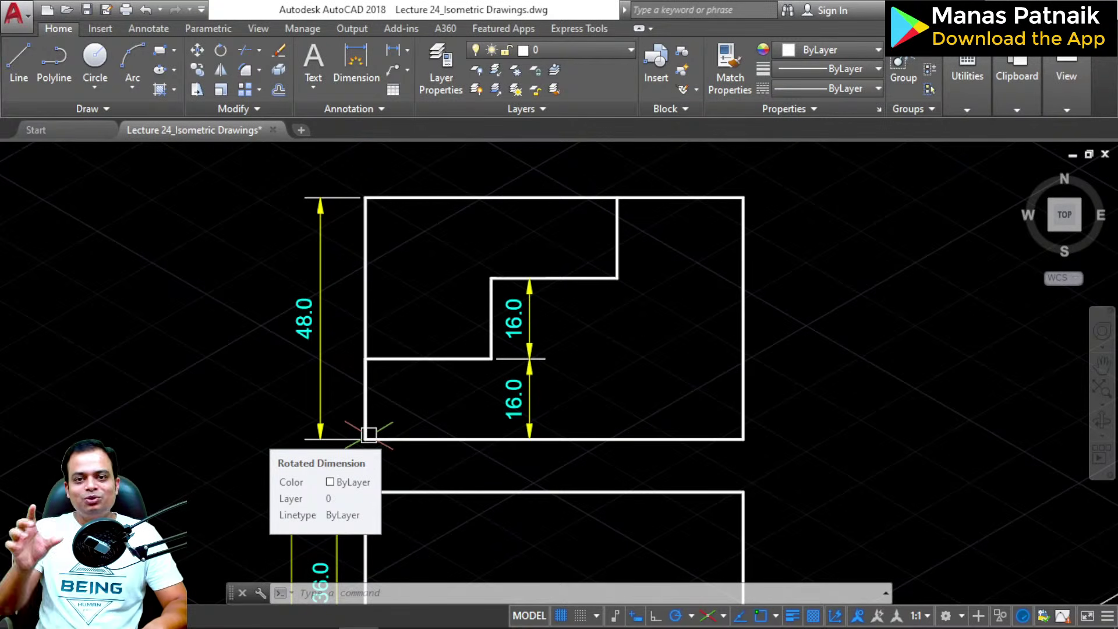
scroll(369, 435, "down", 2)
middle_click_drag(580, 482, 343, 407)
mouse_move(594, 512)
middle_mouse_down()
mouse_move(485, 396)
mouse_move(741, 581)
middle_mouse_up()
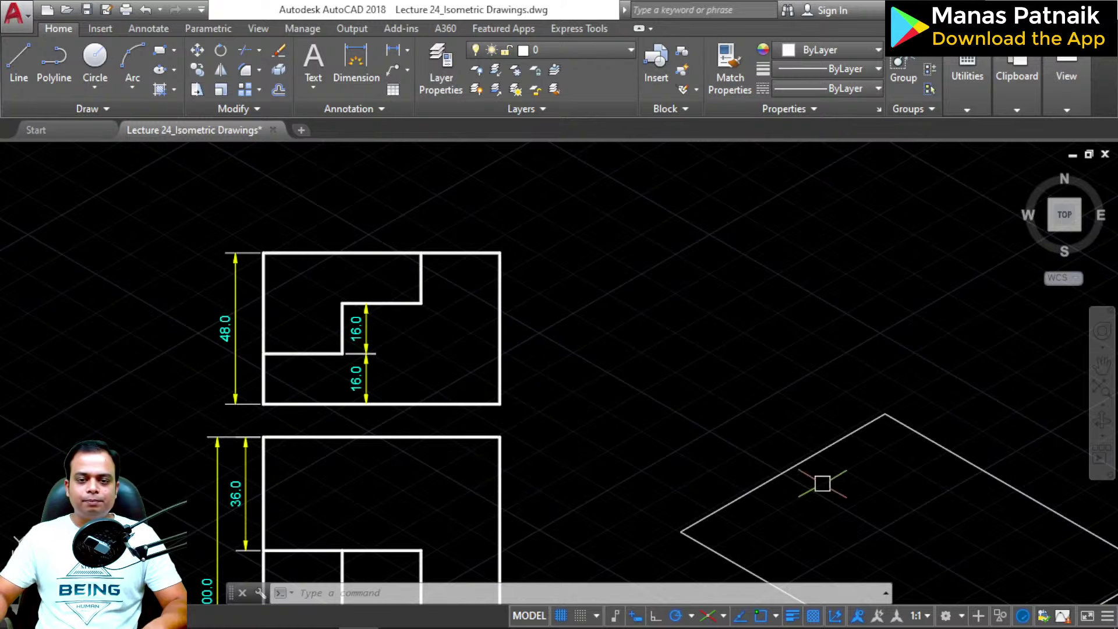
middle_click_drag(819, 482, 487, 342)
type("l")
key("Return")
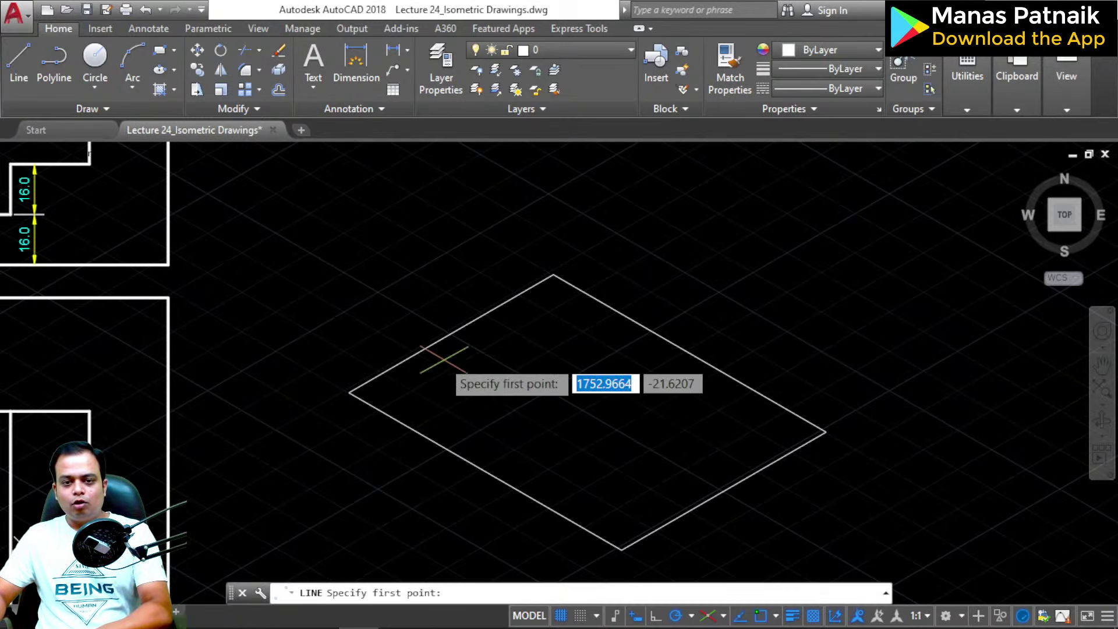
left_click(349, 392)
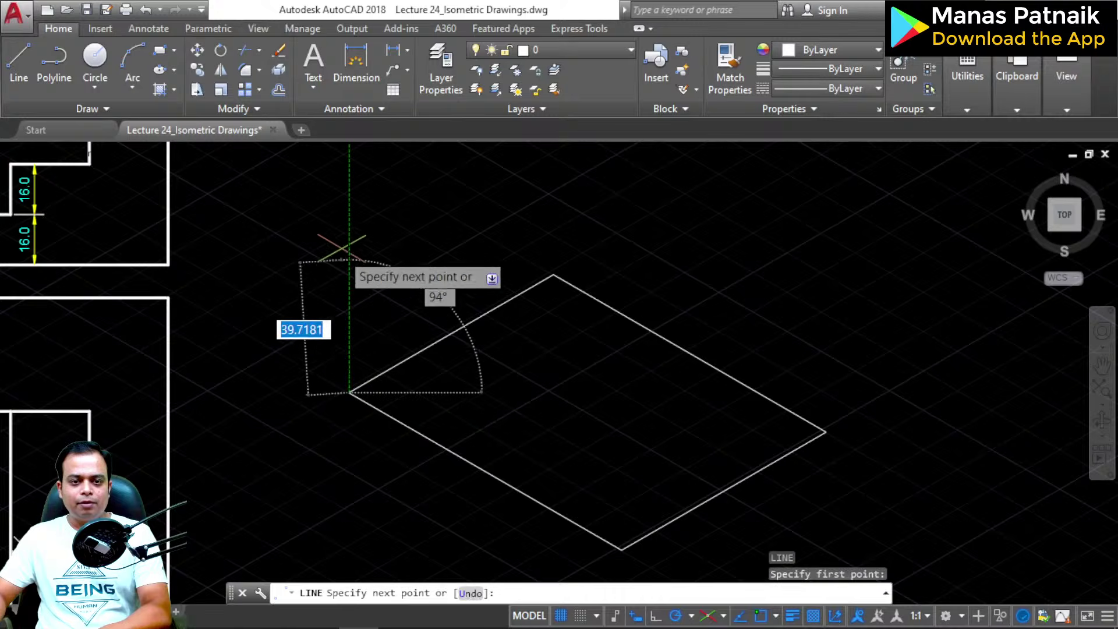
type("4")
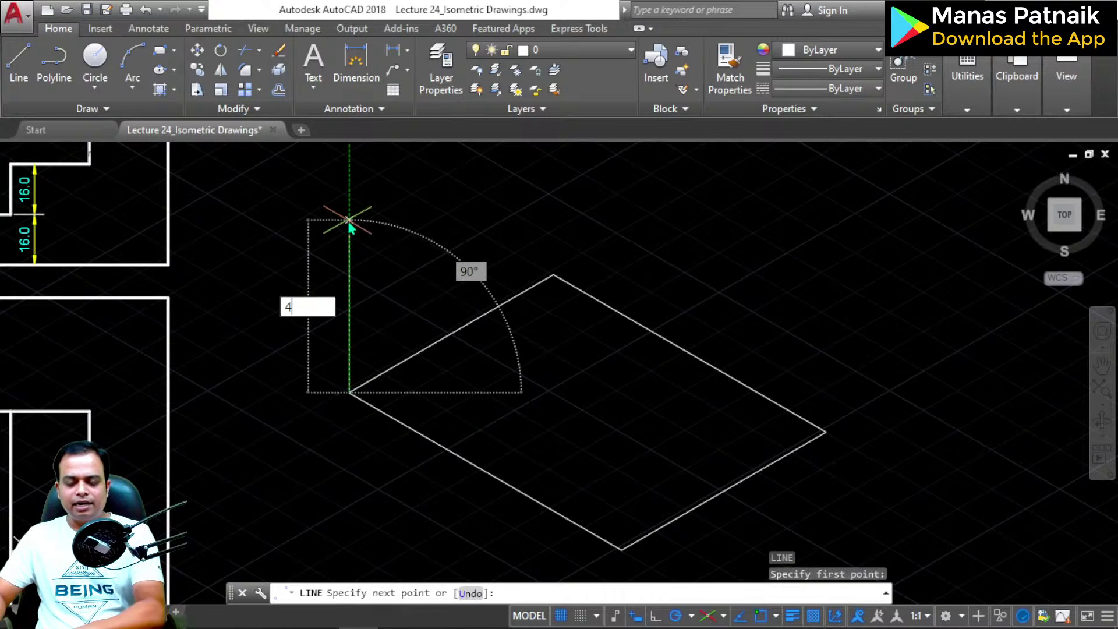
type("8")
key("Return")
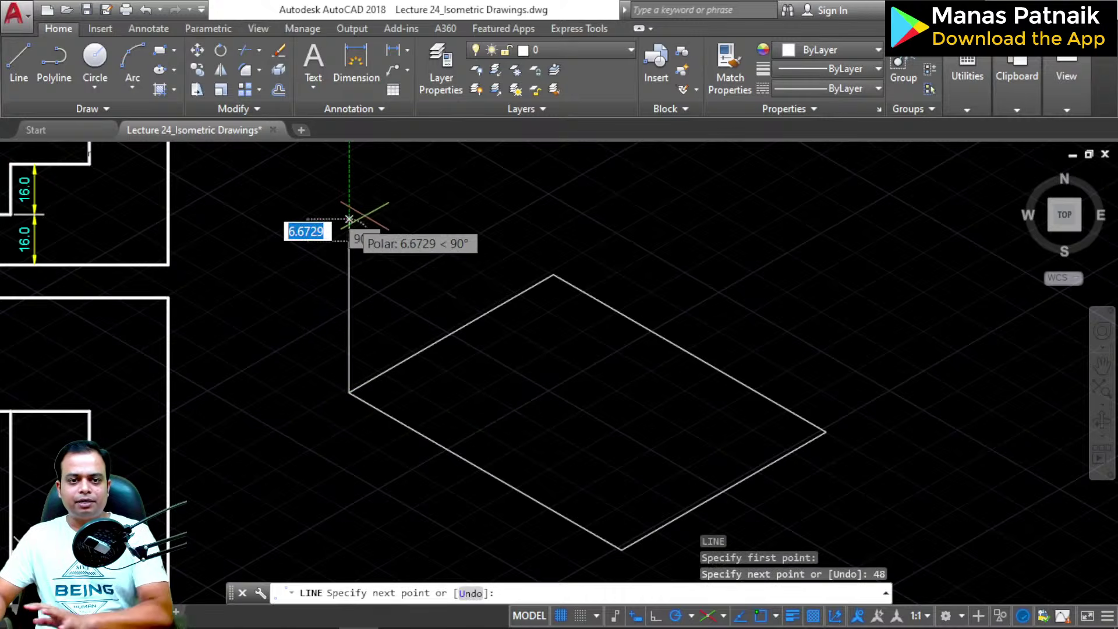
key("Return")
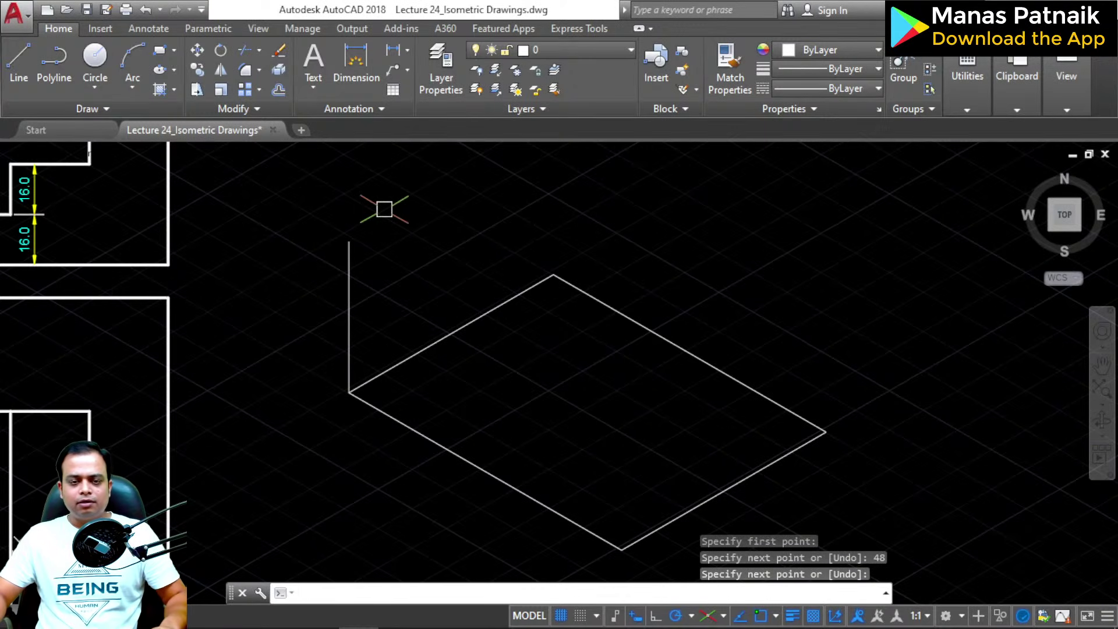
Step: Copy the vertical edge from its base corner to the other three corners of the isometric base
left_click(385, 200)
left_click(324, 299)
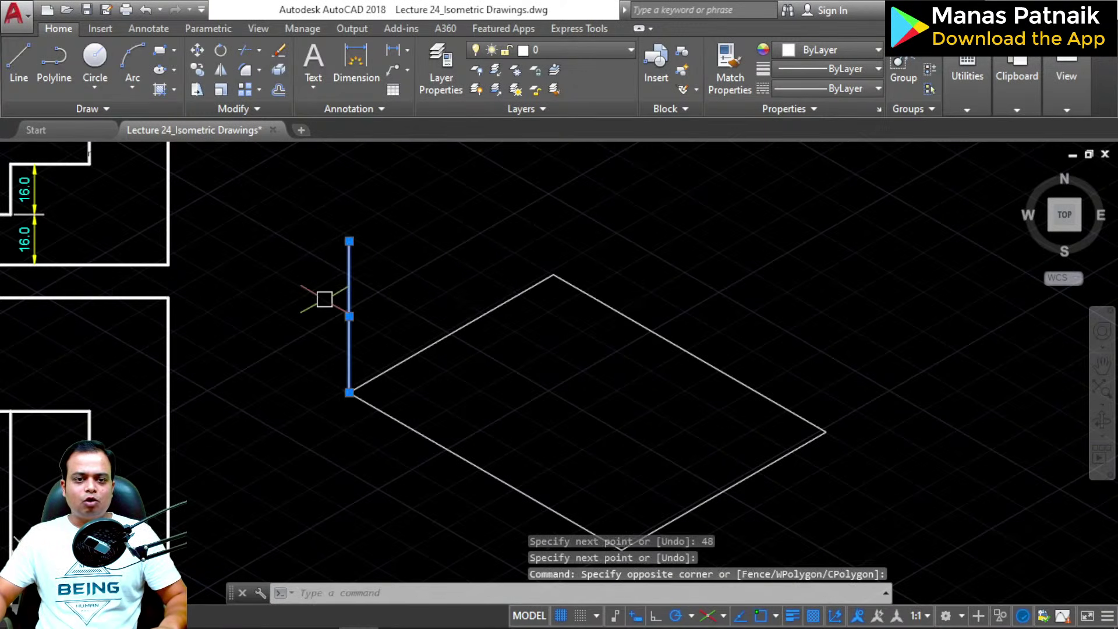
type("c")
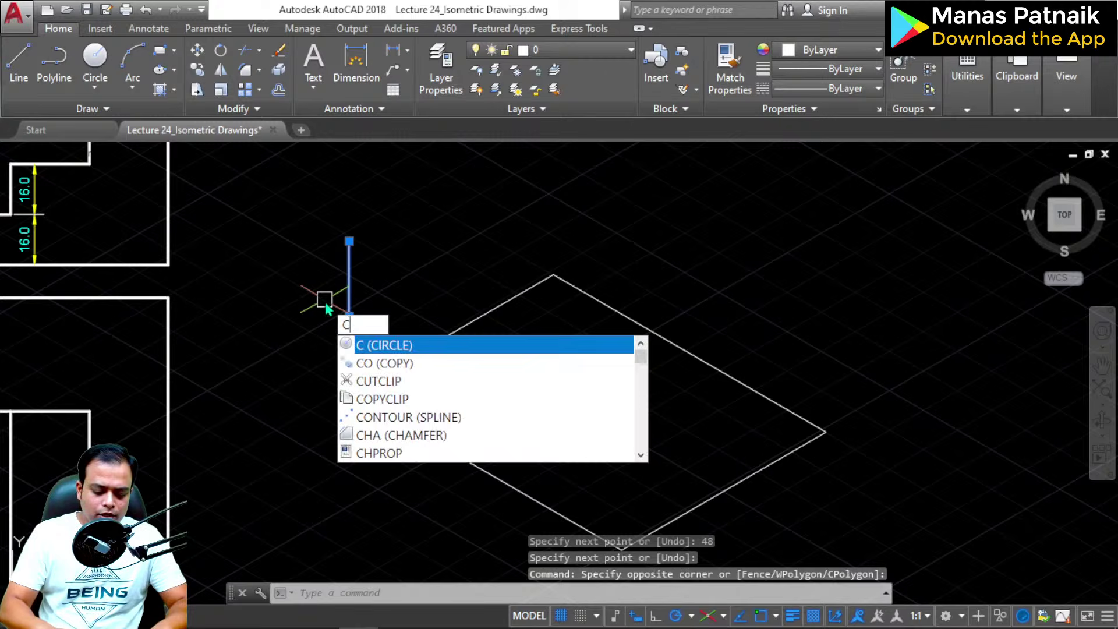
type("o")
key("Return")
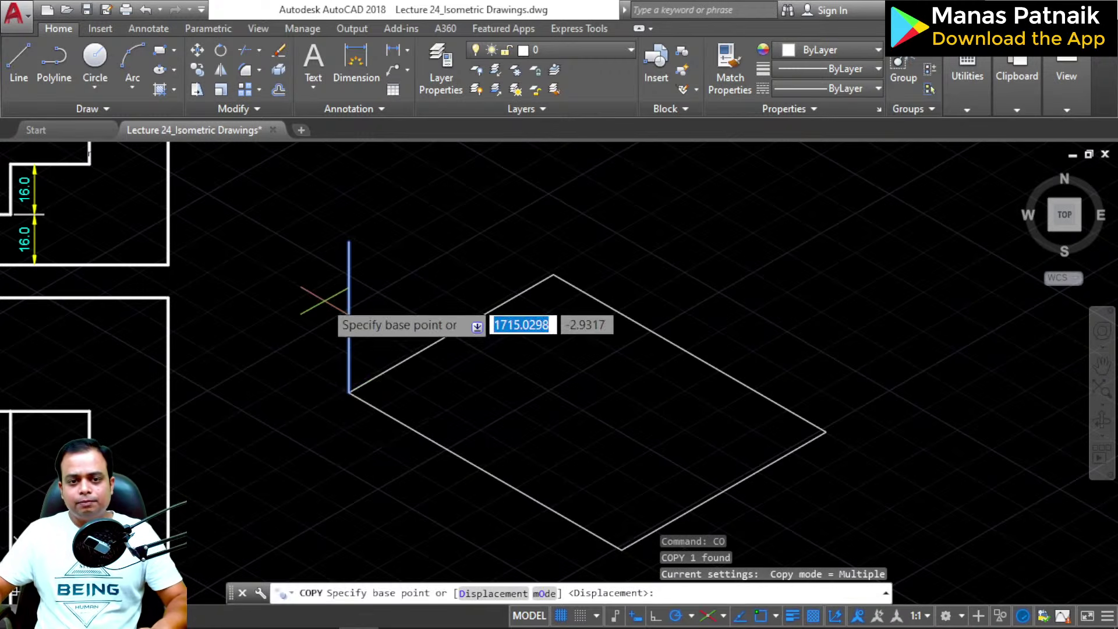
left_click(349, 392)
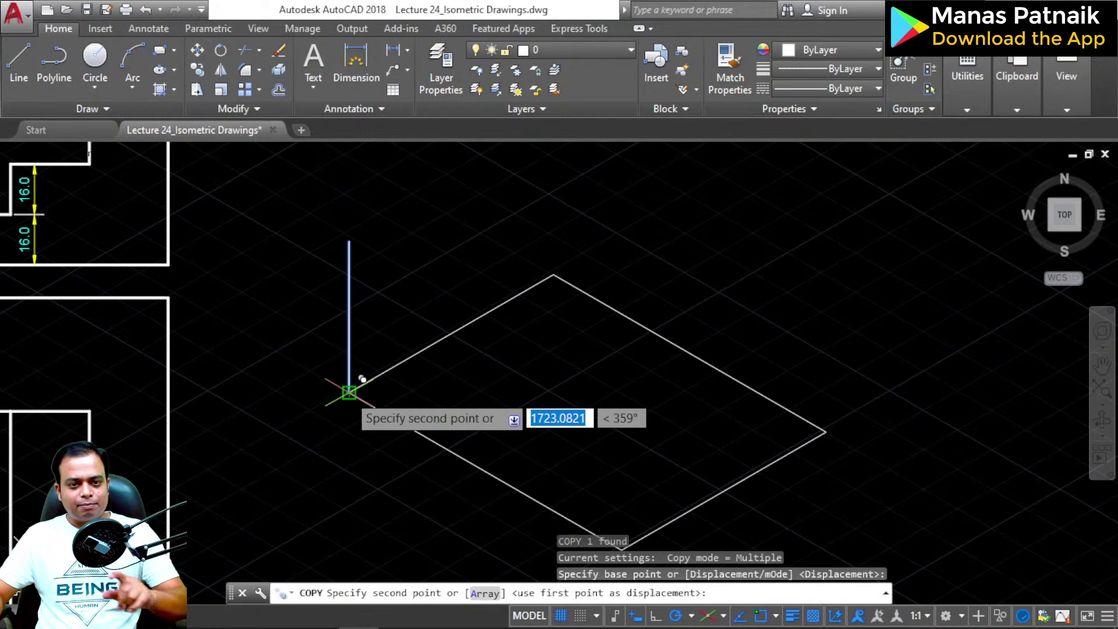
middle_click_drag(579, 462, 570, 379)
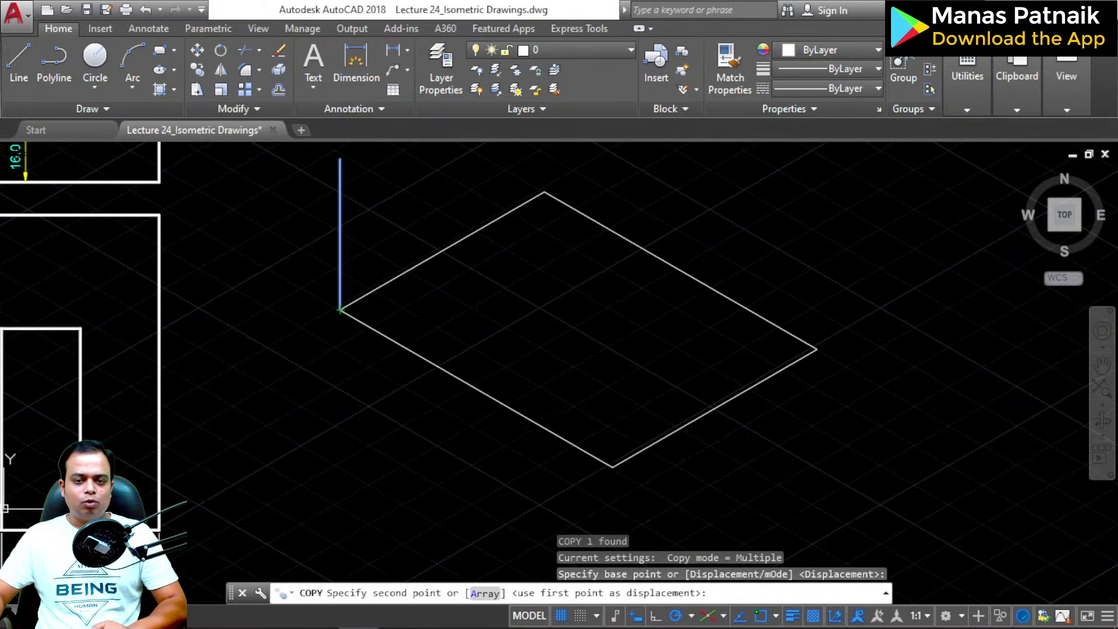
left_click(612, 465)
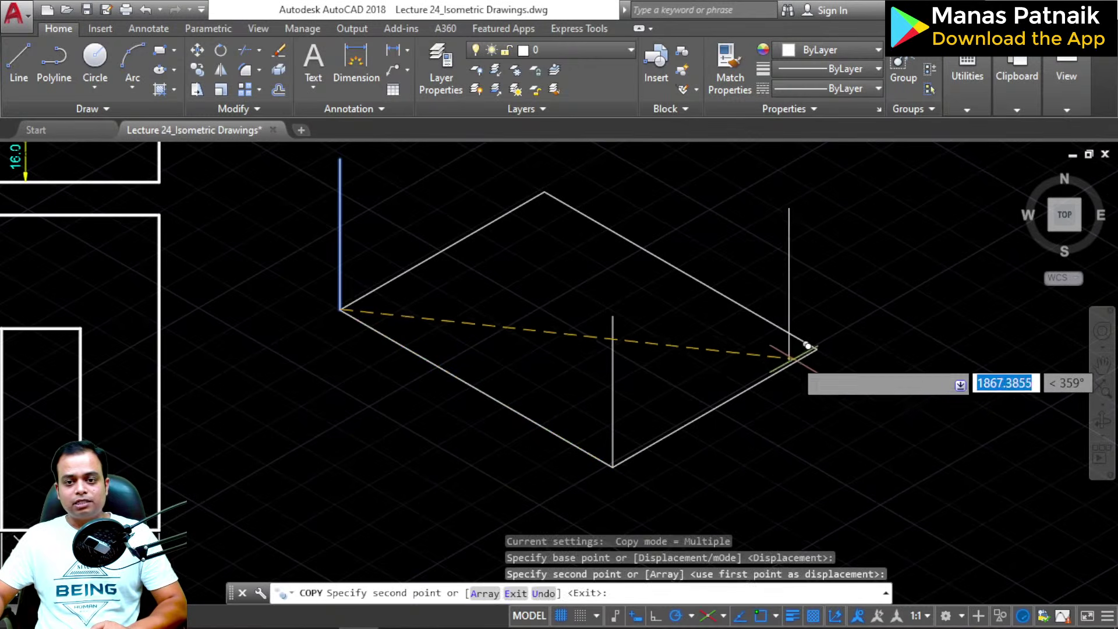
left_click(817, 349)
middle_click_drag(622, 266, 660, 340)
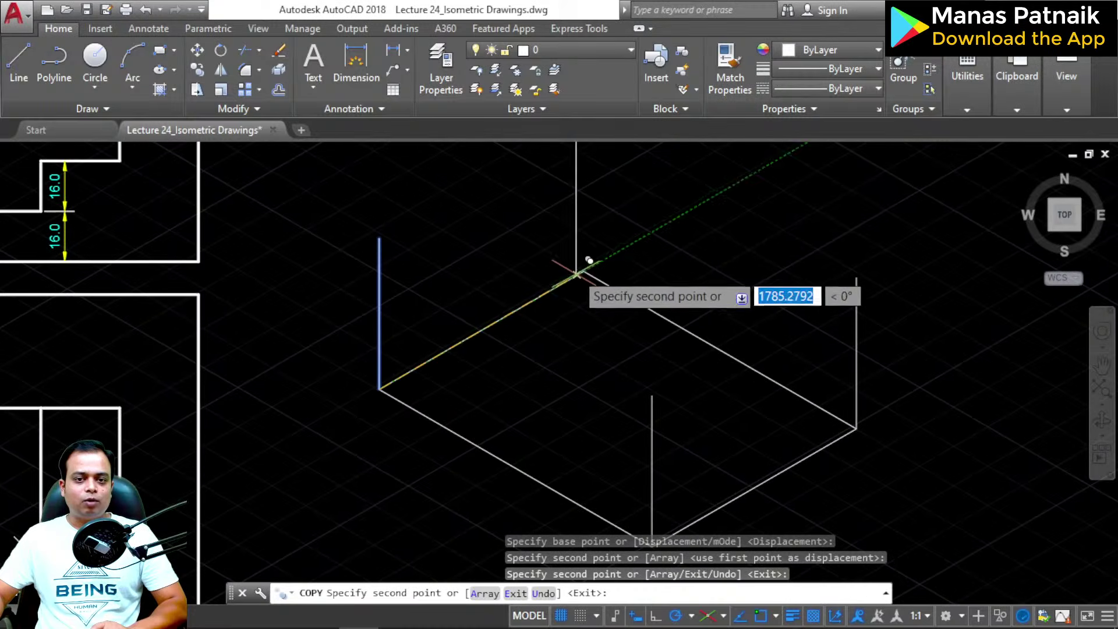
left_click(582, 270)
key("Return")
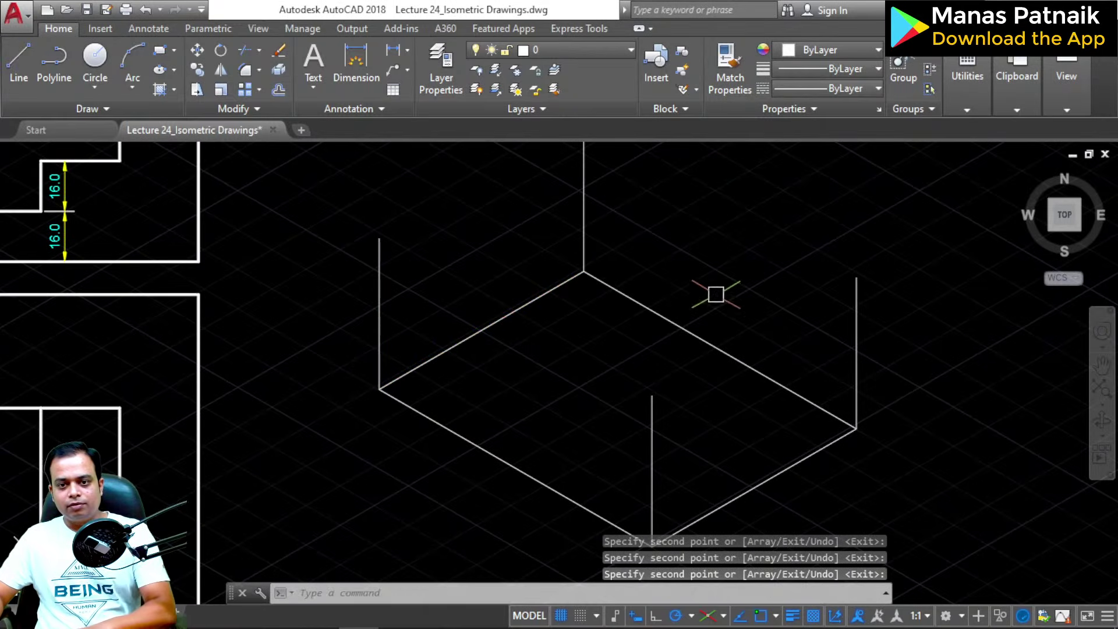
Step: Copy the four base outline lines from the front bottom corner to the upper end of its vertical edge
left_click(762, 297)
left_click(749, 498)
middle_click_drag(719, 444, 753, 358)
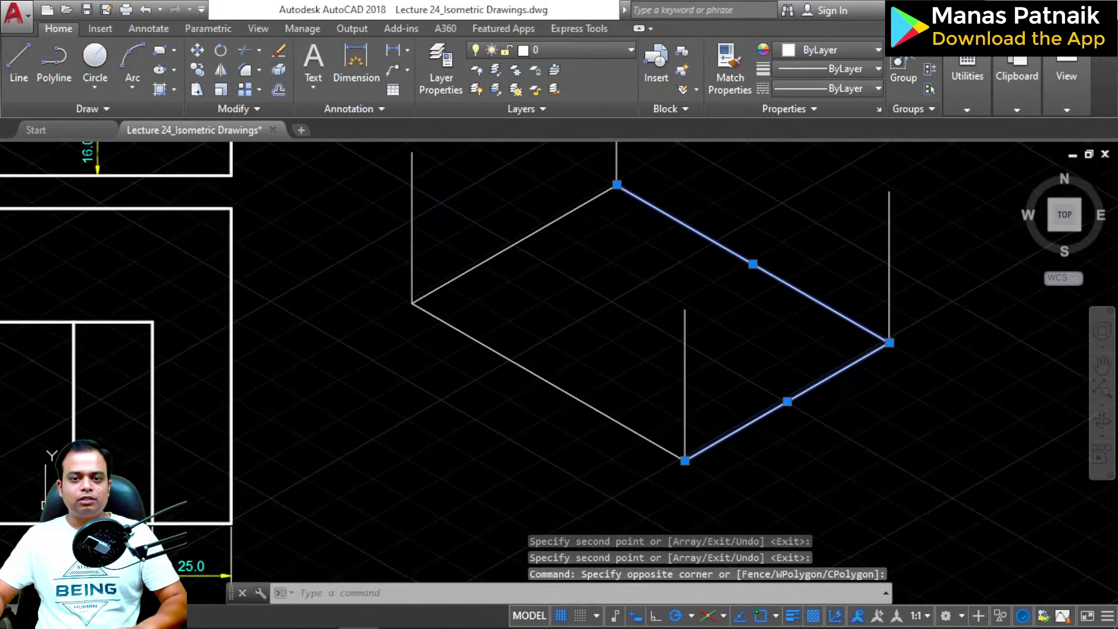
left_click(552, 180)
left_click(489, 357)
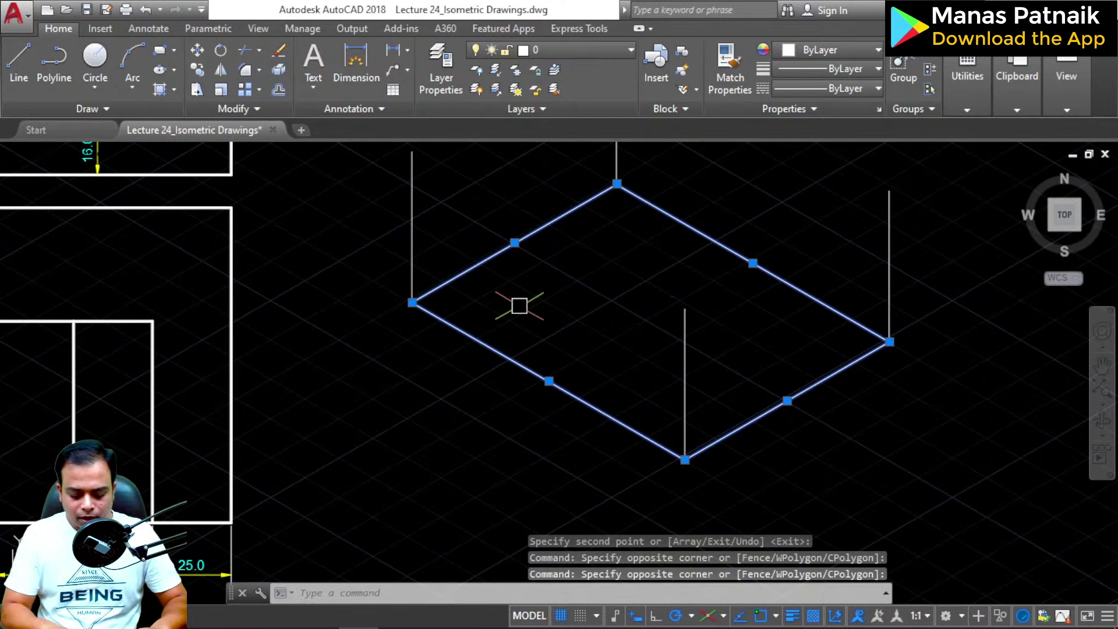
type("co")
key("Return")
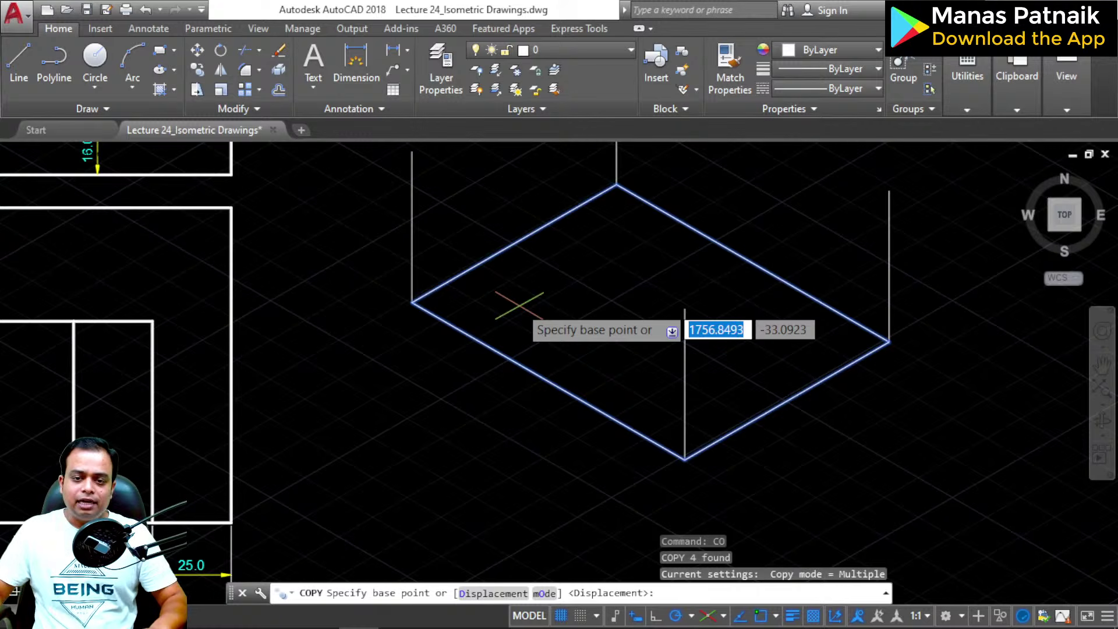
left_click(685, 459)
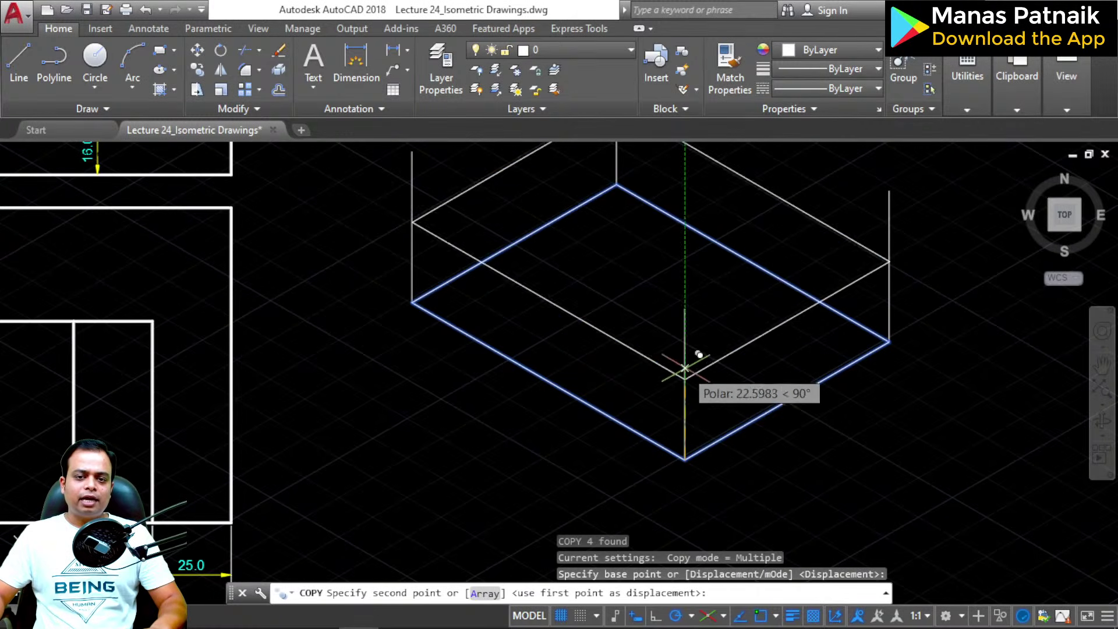
left_click(684, 309)
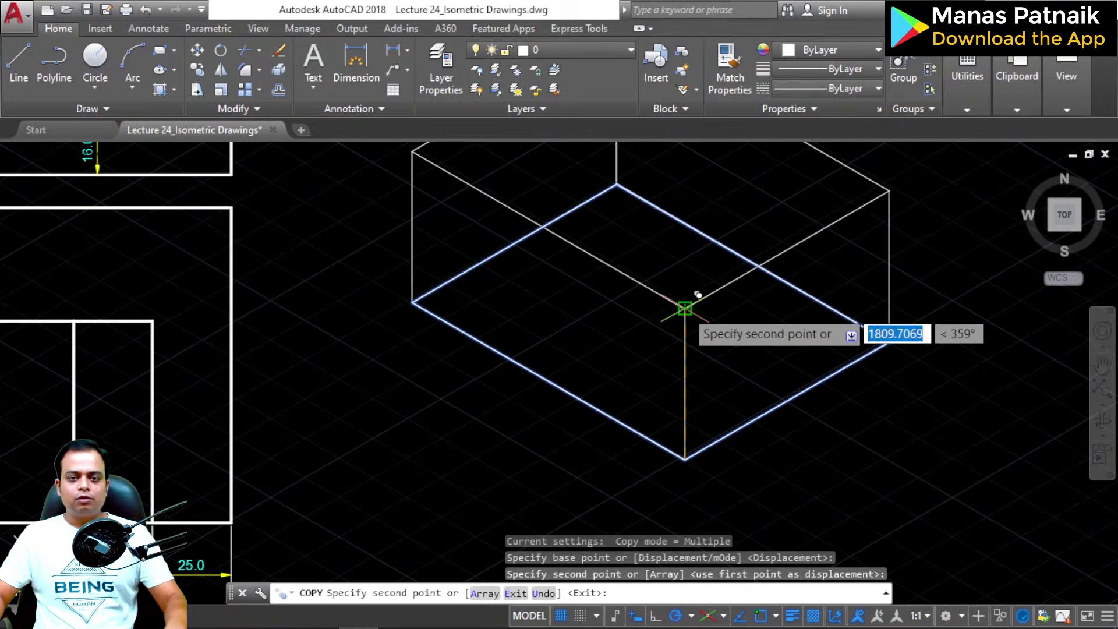
key("Escape")
Step: Examine the front view's step dimensions and relate them to the front face of the isometric box
scroll(683, 332, "down", 5)
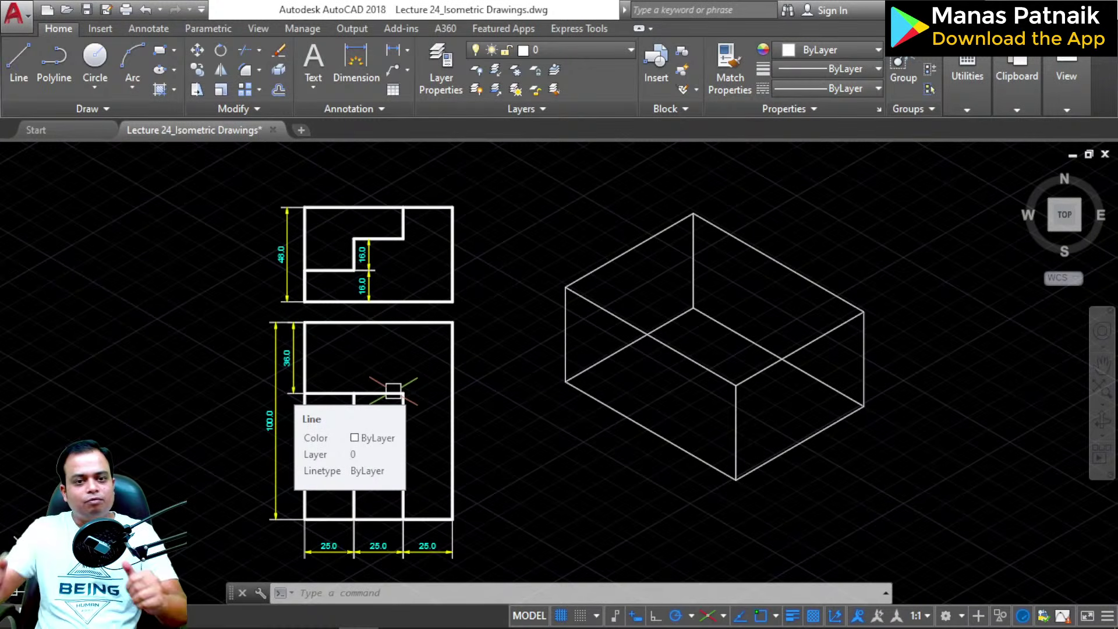
scroll(302, 285, "up", 4)
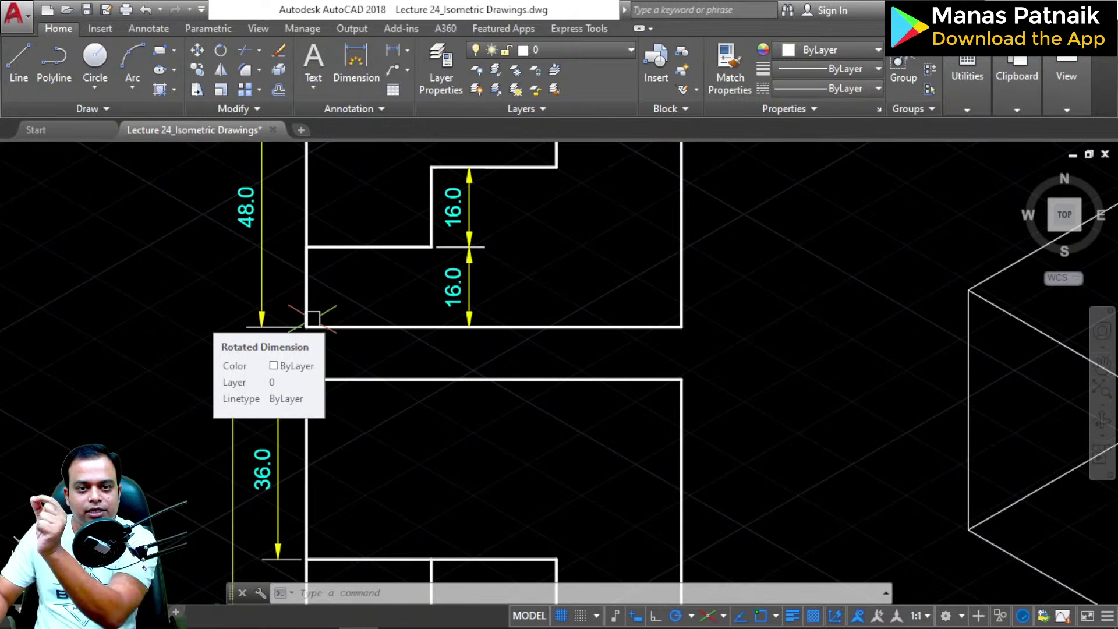
middle_click_drag(432, 269, 432, 413)
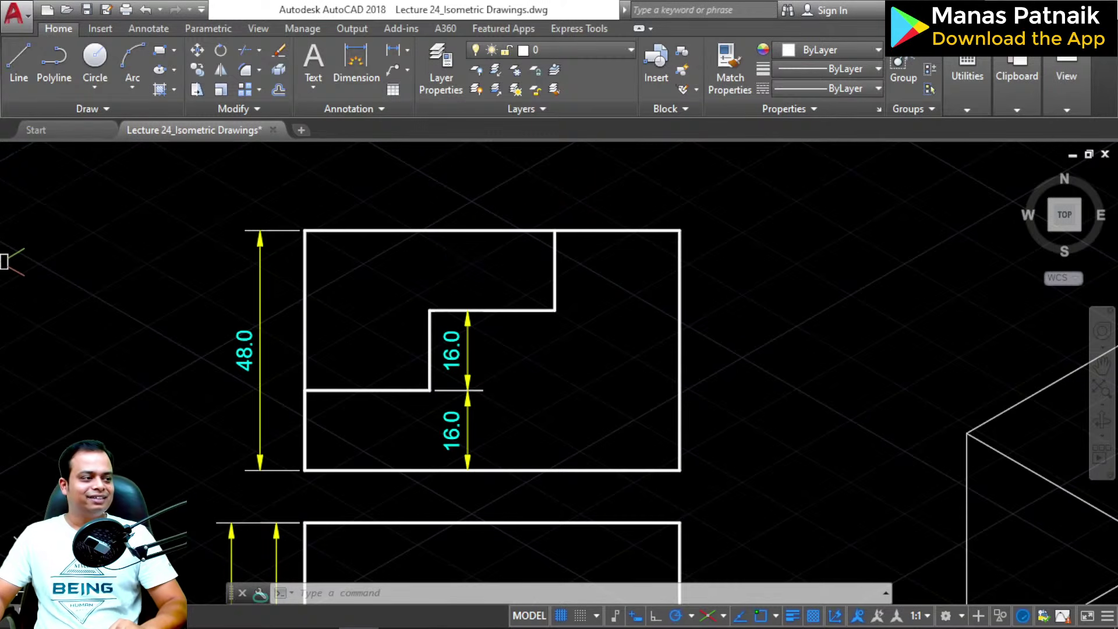
left_click(773, 454)
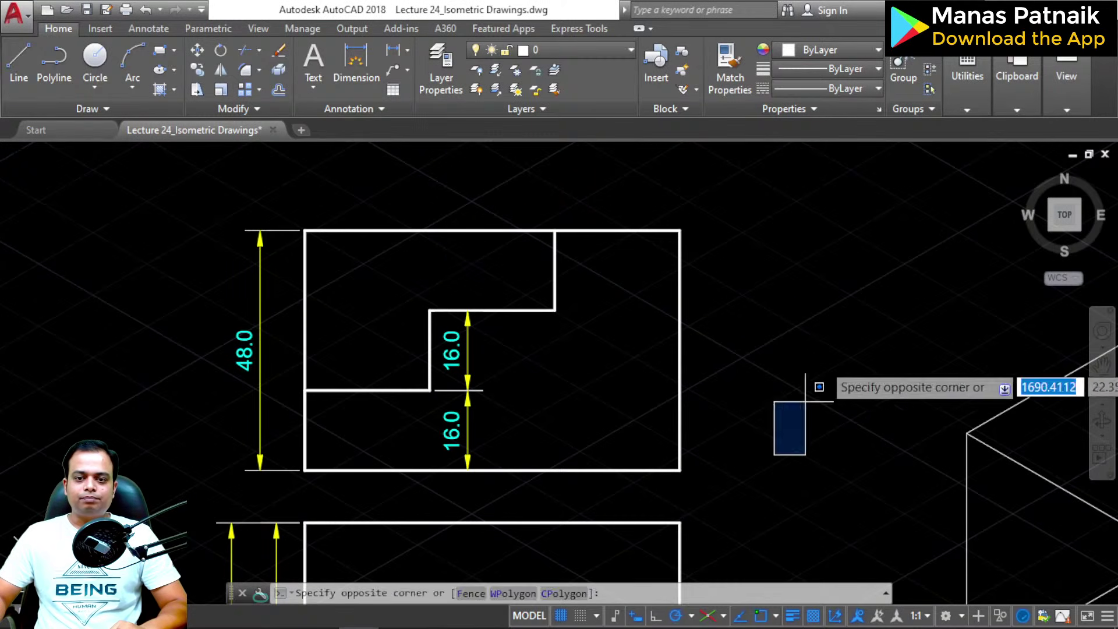
left_click(830, 305)
scroll(839, 383, "down", 2)
middle_click_drag(839, 383, 419, 326)
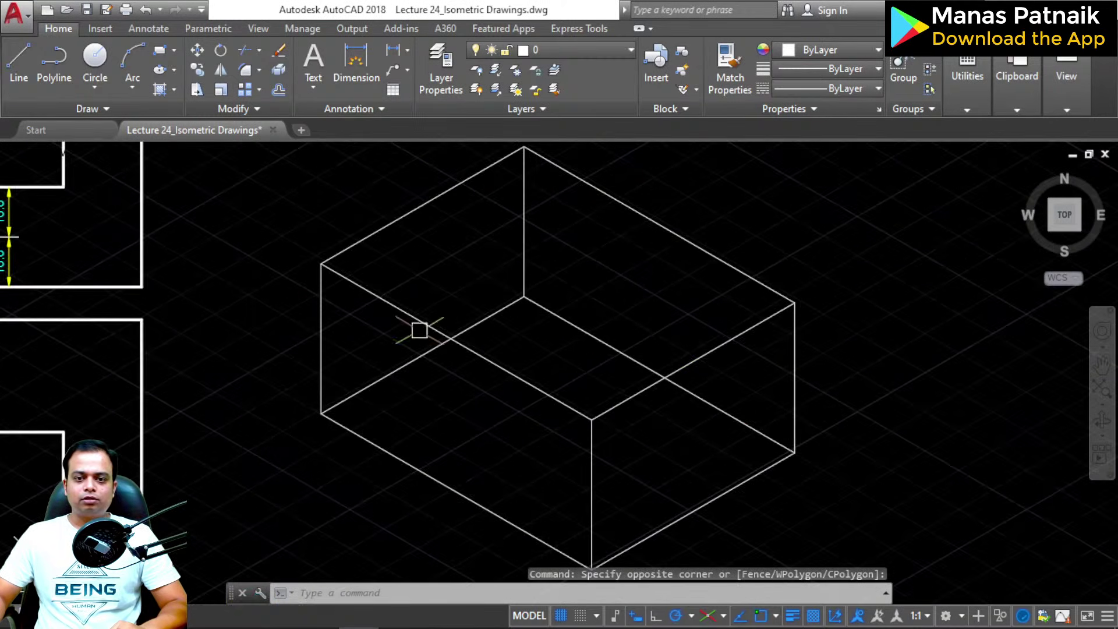
middle_click_drag(611, 402, 743, 287)
middle_click_drag(727, 381, 703, 392)
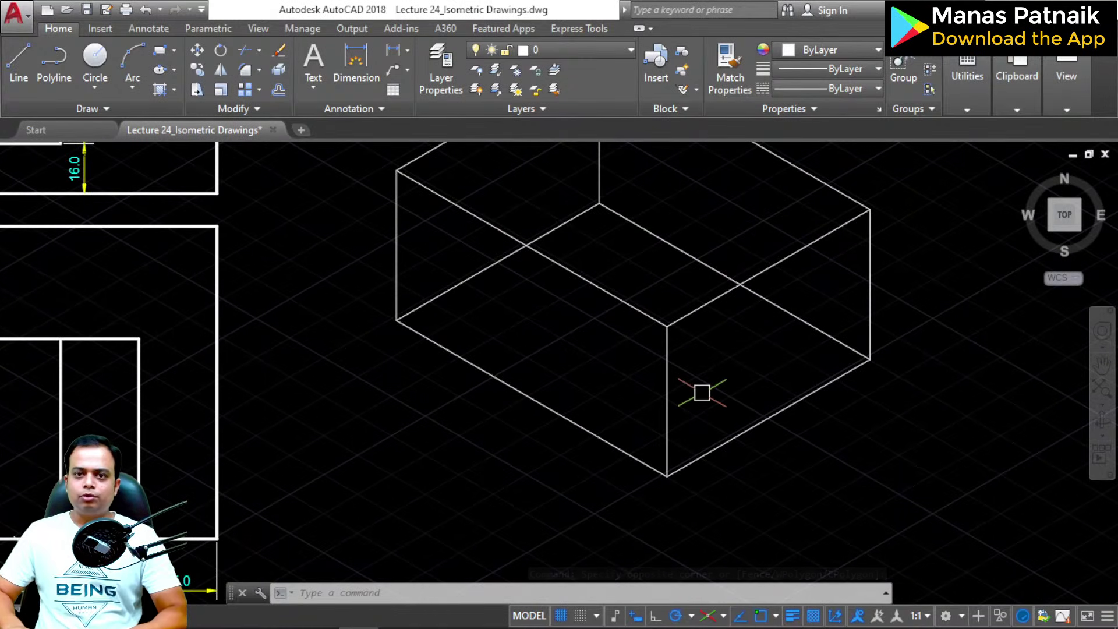
Step: Start the step profile at the box's front bottom corner with a 16 vertical line and a 25 line at 30°
type("L")
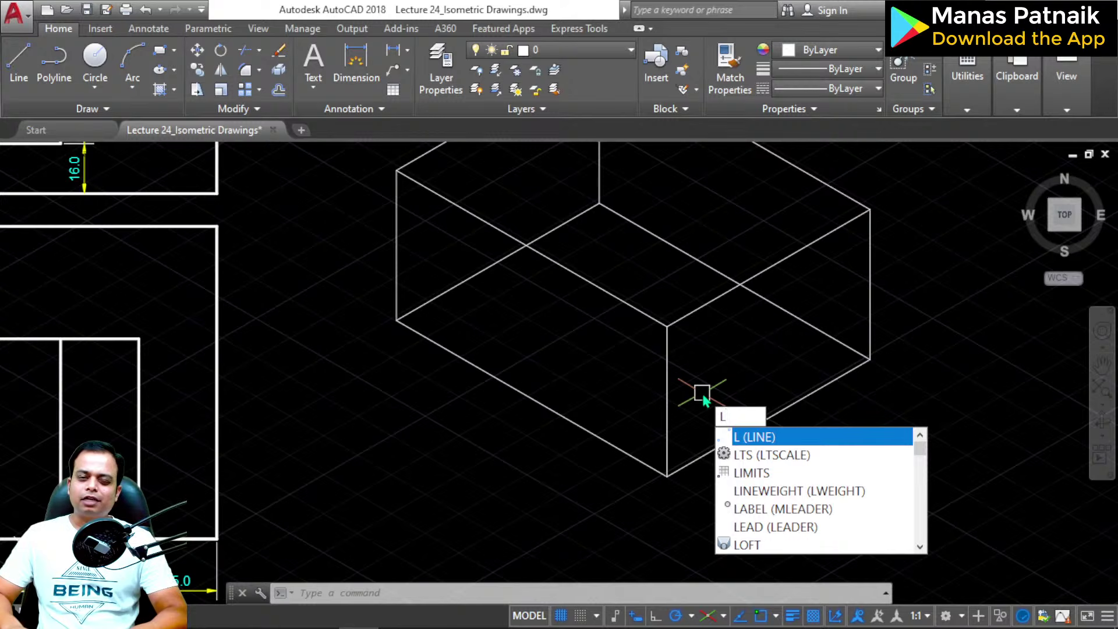
key("Return")
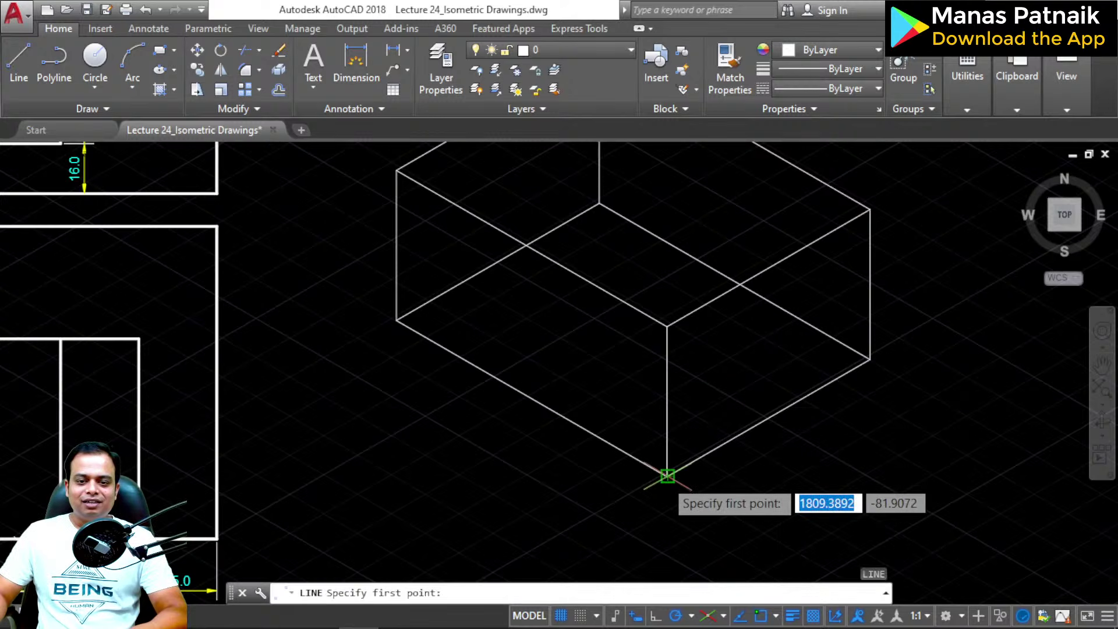
left_click(668, 476)
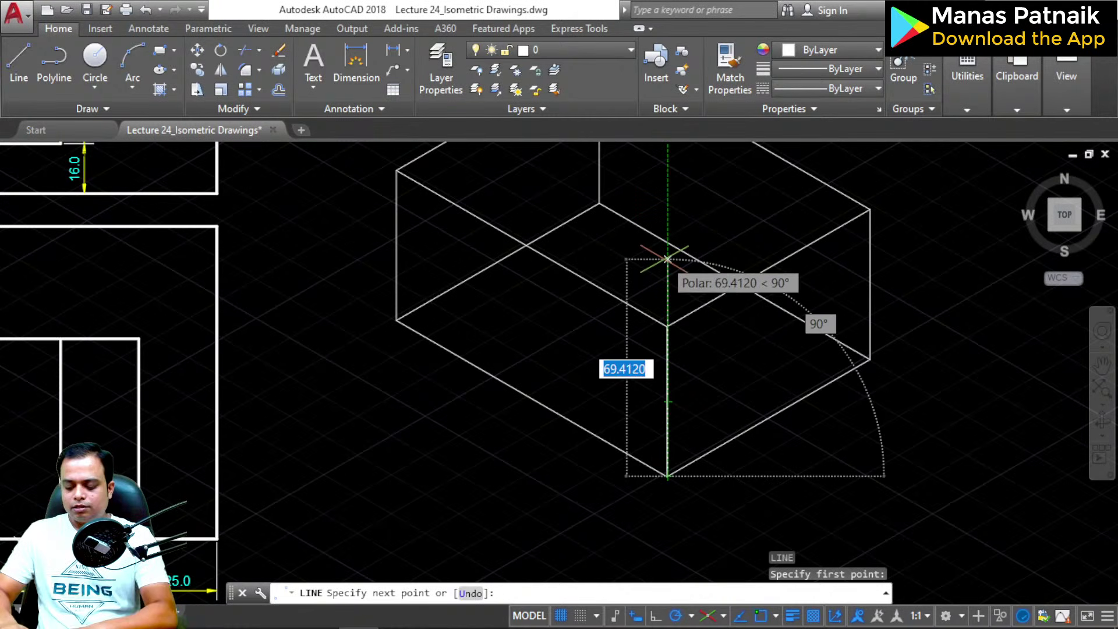
type("16")
key("Return")
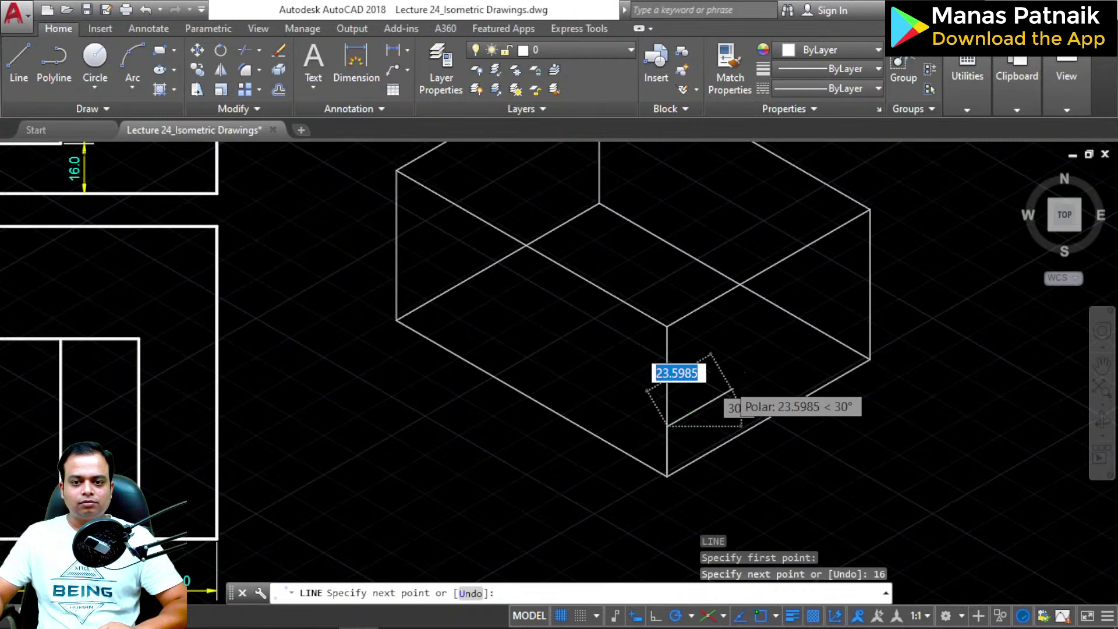
scroll(714, 384, "up", 2)
middle_click_drag(714, 394, 621, 410)
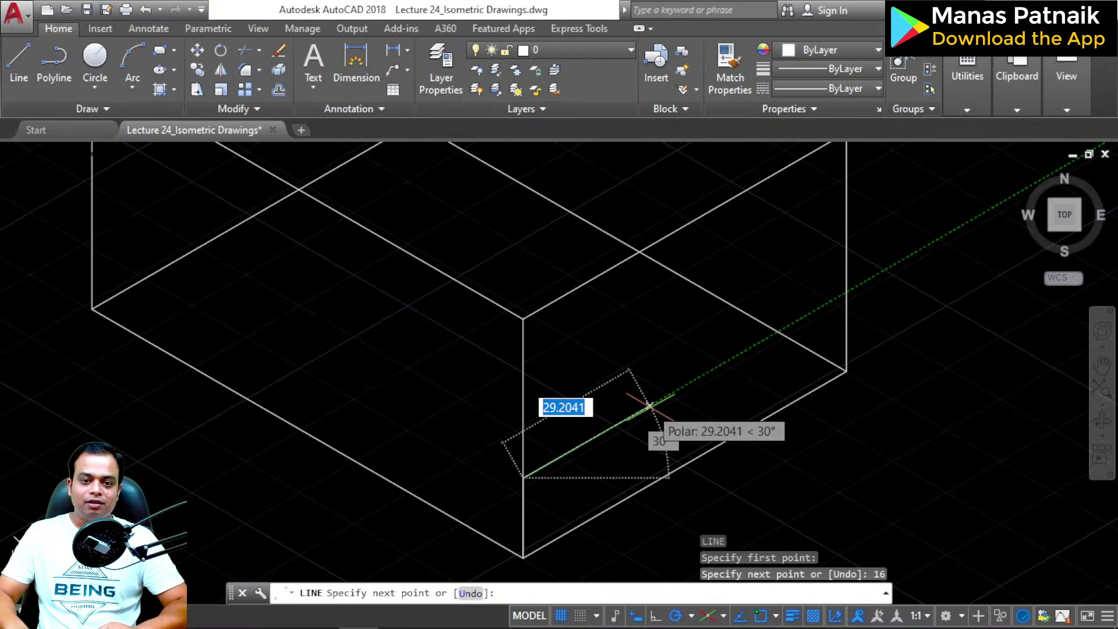
type("25")
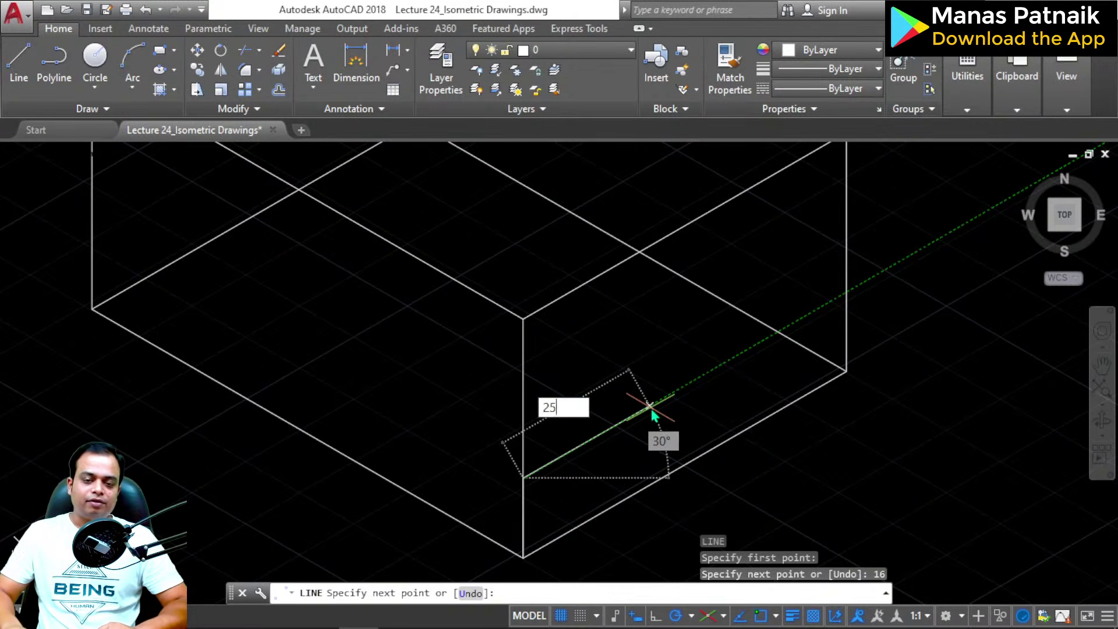
key("Return")
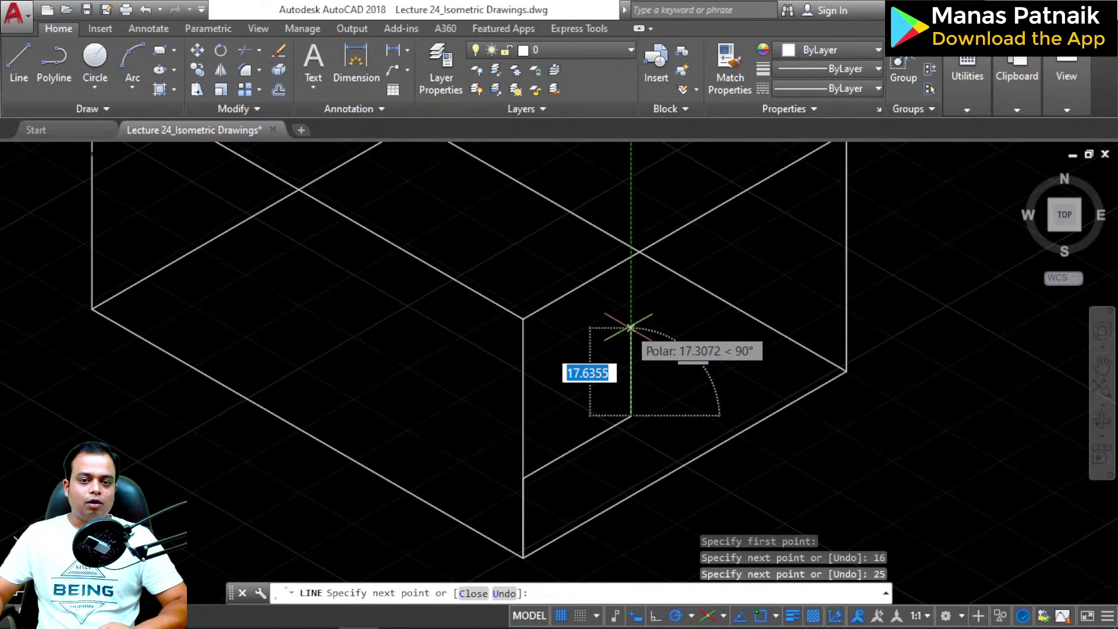
Step: Finish the step profile on the front face with a 16 vertical line, a 25 line at 30° and a final 16 vertical line
type("16")
key("Return")
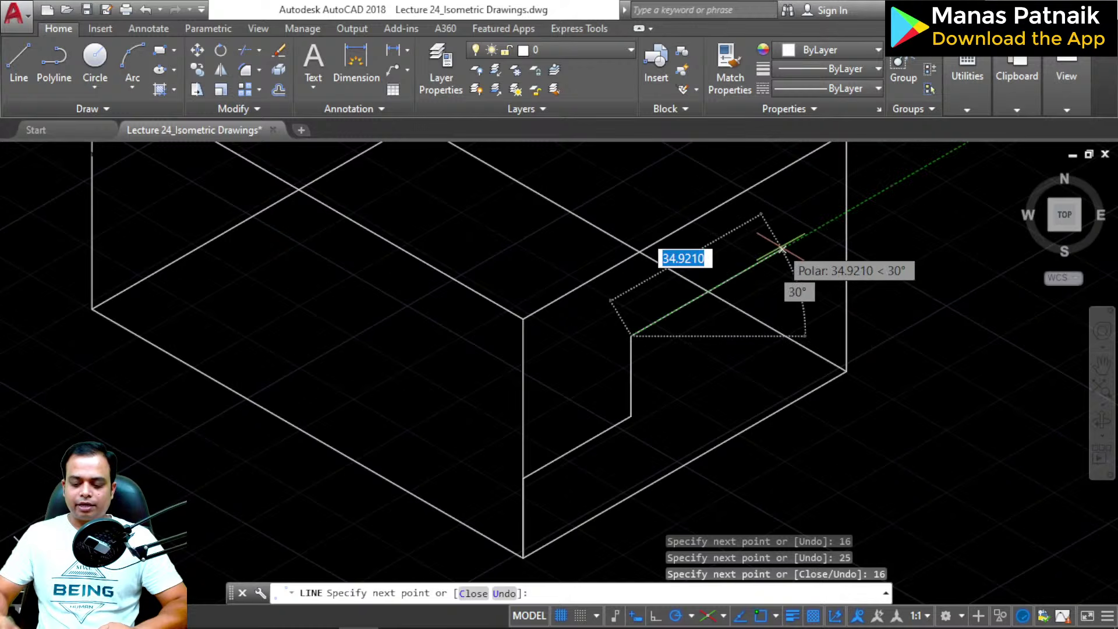
type("25")
key("Return")
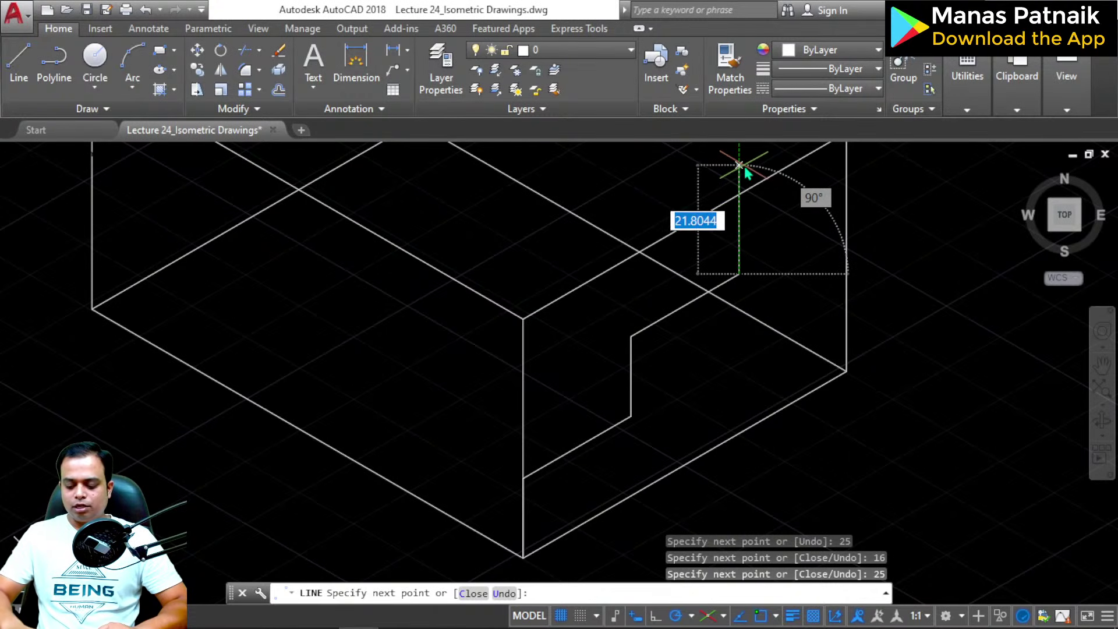
type("16")
key("Return")
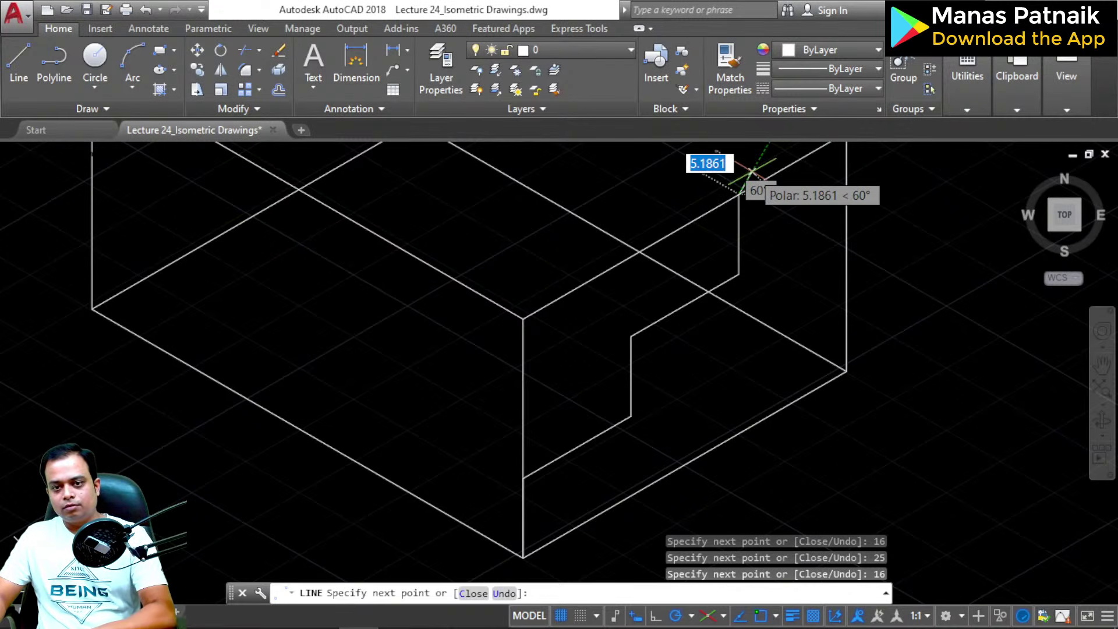
key("Return")
Step: Erase the three hidden edges that meet at the rear bottom corner of the isometric box
scroll(773, 229, "down", 3)
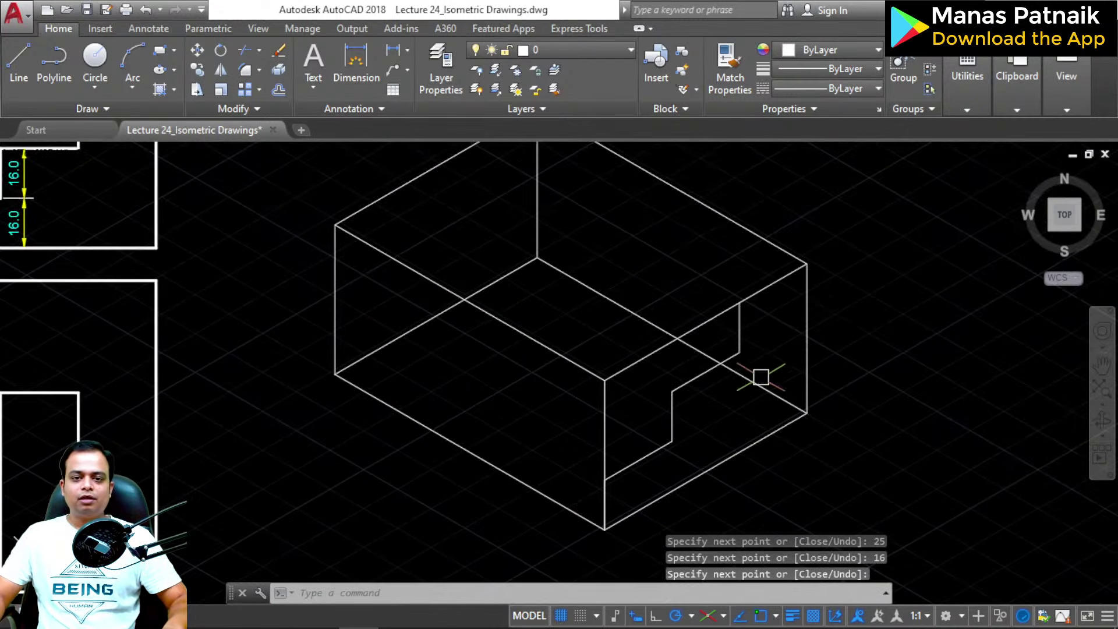
left_click(759, 383)
key("Delete")
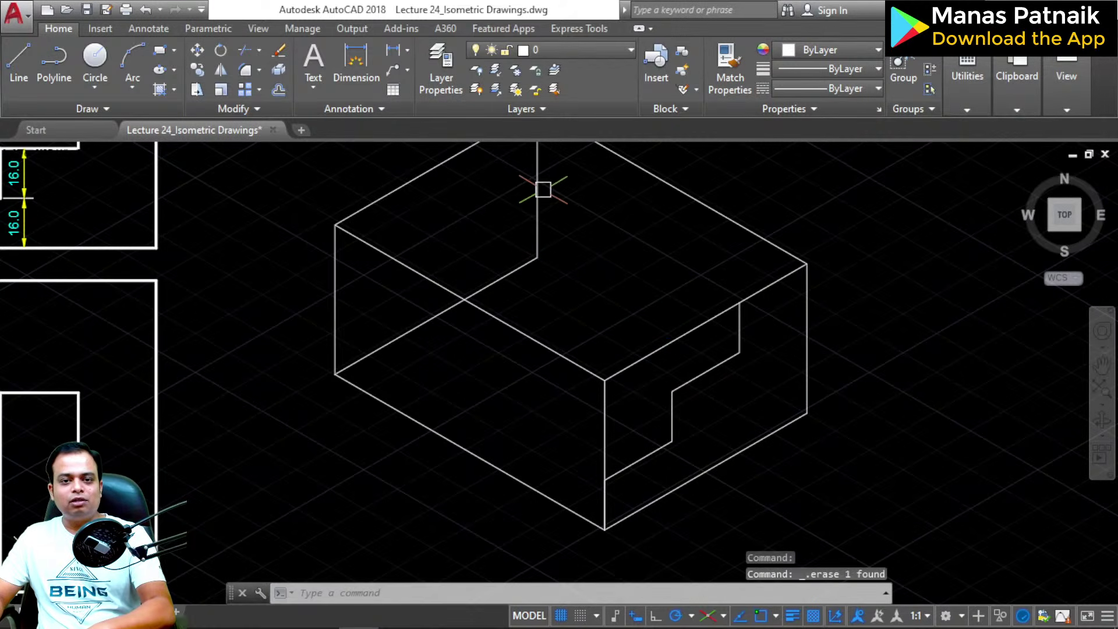
left_click(541, 188)
key("Delete")
left_click(526, 261)
key("Delete")
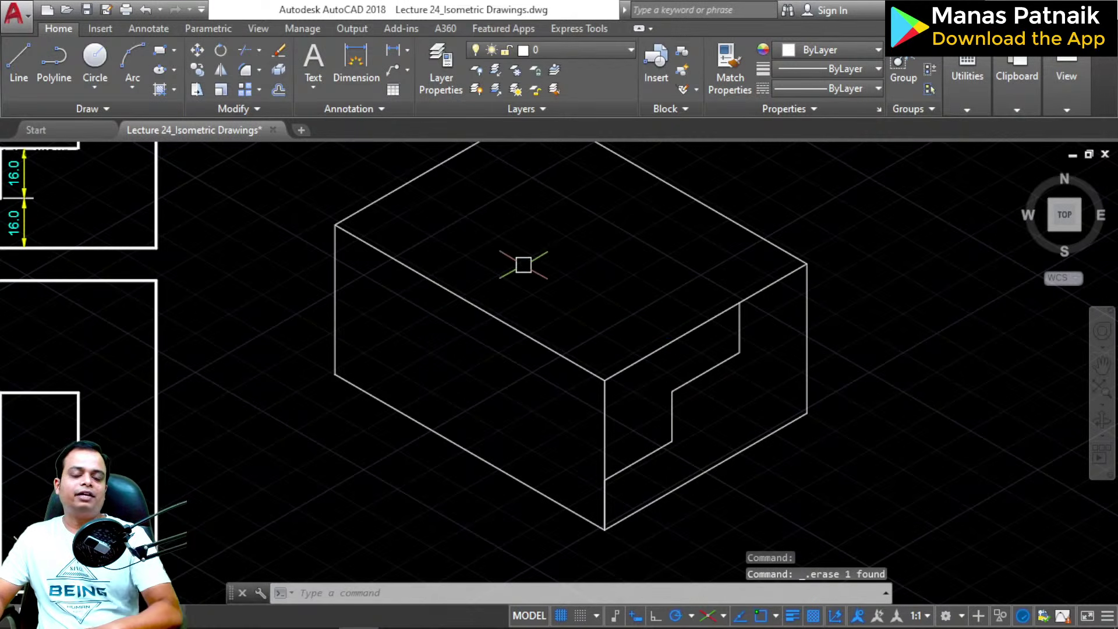
Step: Examine the top view's step widths and depth dimensions and compare them with the step profile on the isometric box
middle_click_drag(523, 265, 509, 314)
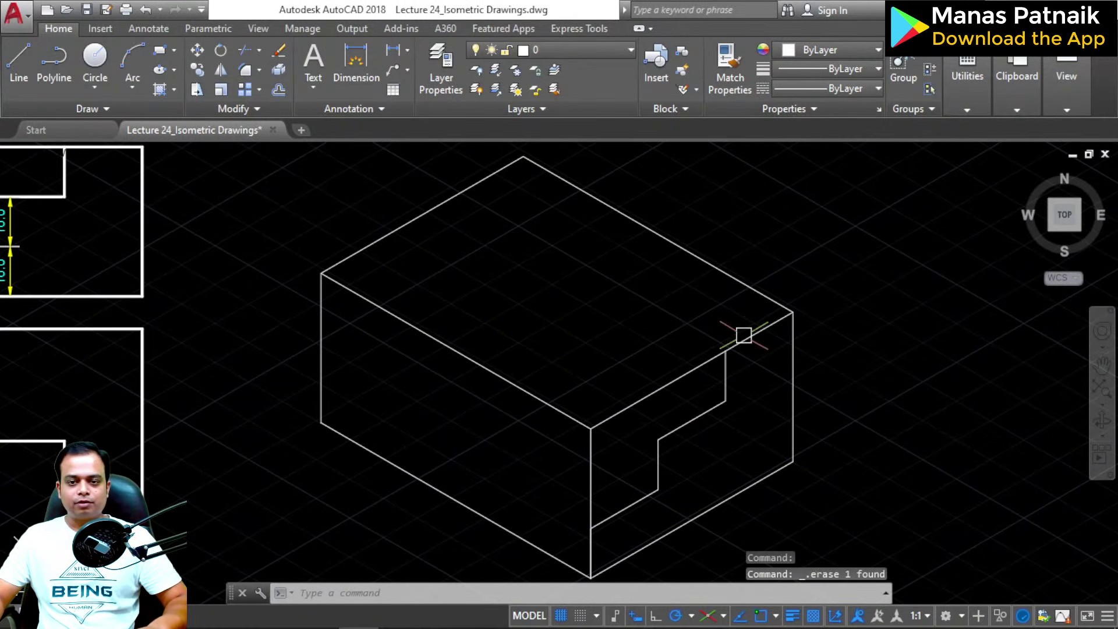
mouse_move(743, 334)
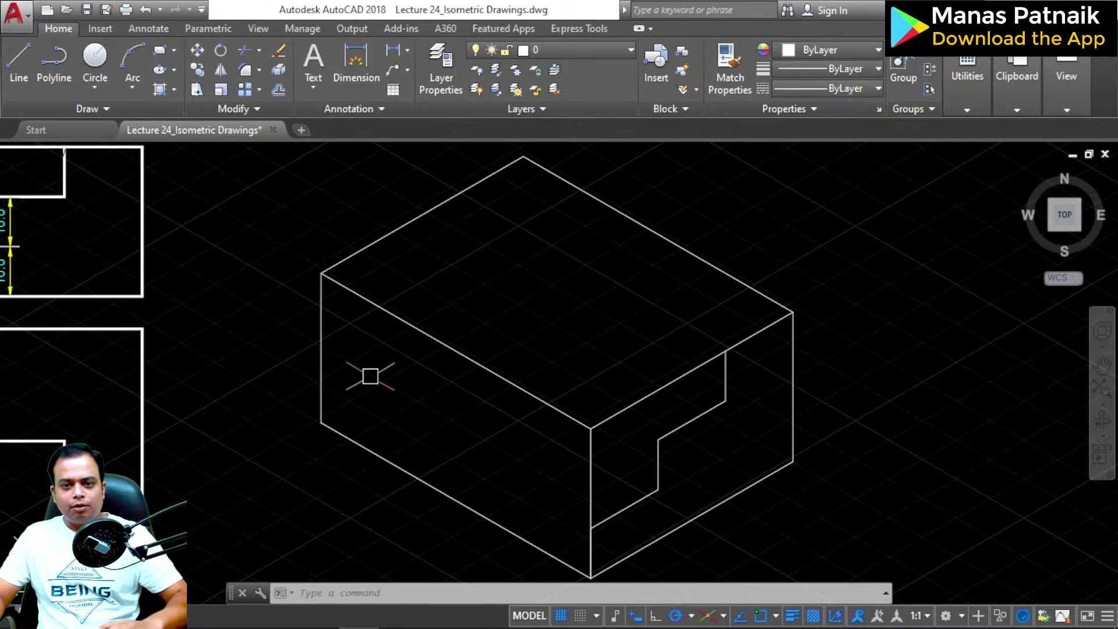
mouse_move(184, 370)
middle_mouse_down()
mouse_move(522, 335)
mouse_move(531, 431)
mouse_move(536, 404)
mouse_move(448, 327)
middle_mouse_up()
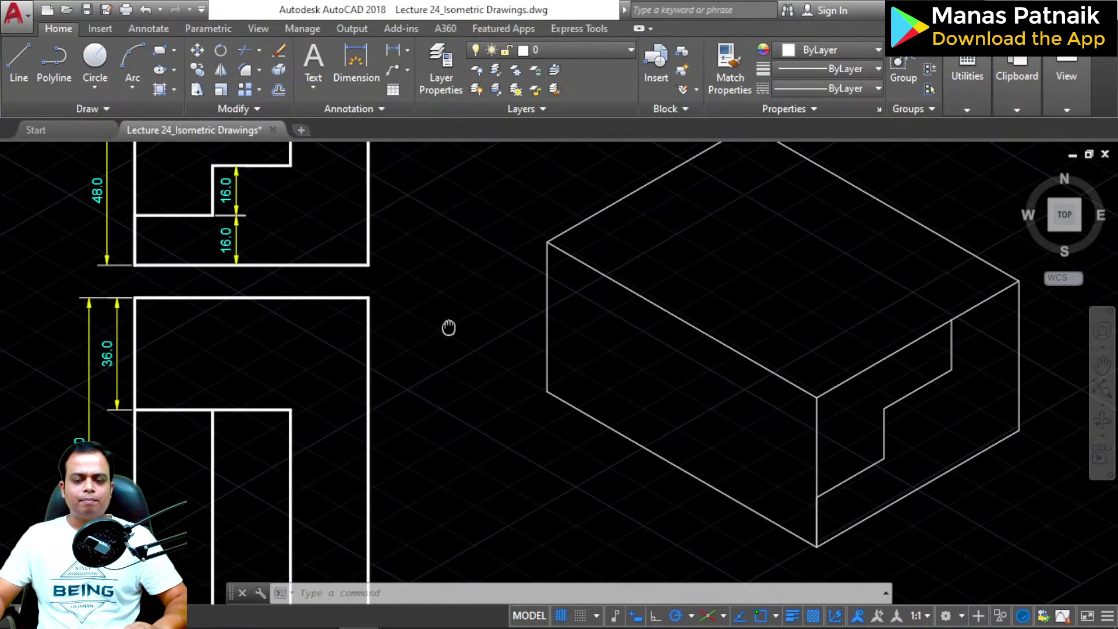
middle_click_drag(454, 372, 530, 236)
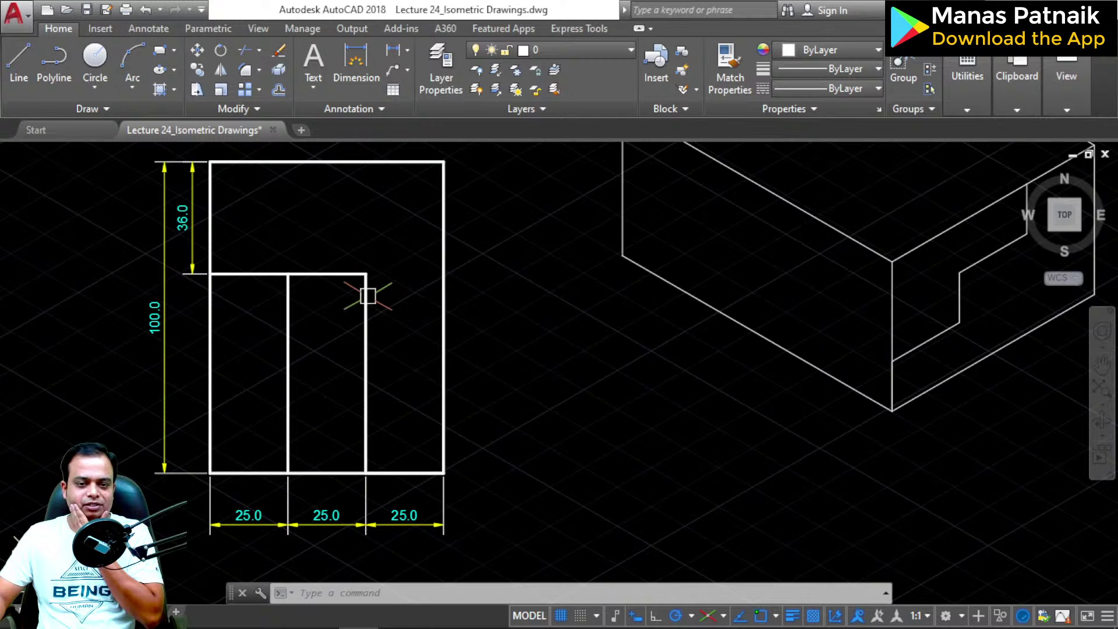
scroll(343, 454, "up", 2)
mouse_move(337, 489)
middle_mouse_down()
mouse_move(566, 478)
mouse_move(625, 498)
mouse_move(635, 387)
middle_mouse_up()
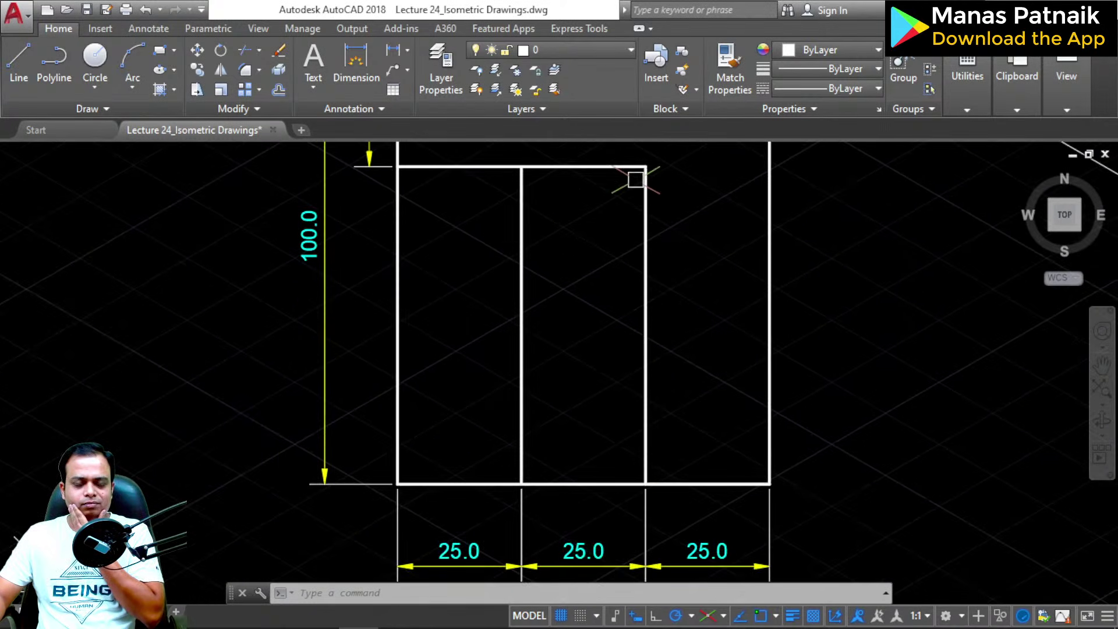
scroll(636, 179, "down", 2)
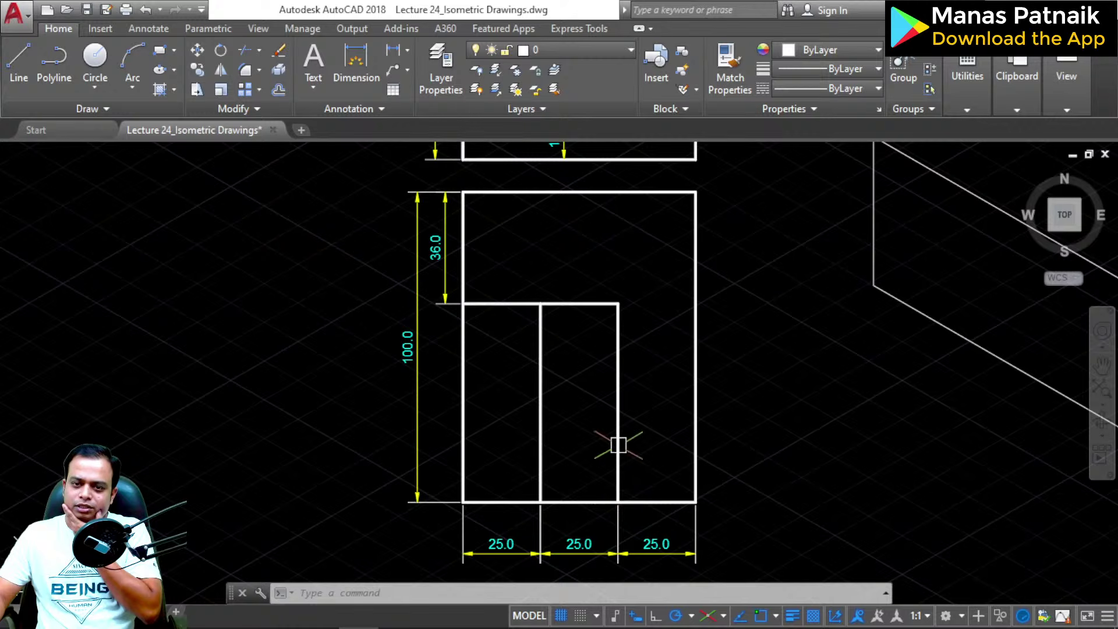
scroll(818, 454, "down", 5)
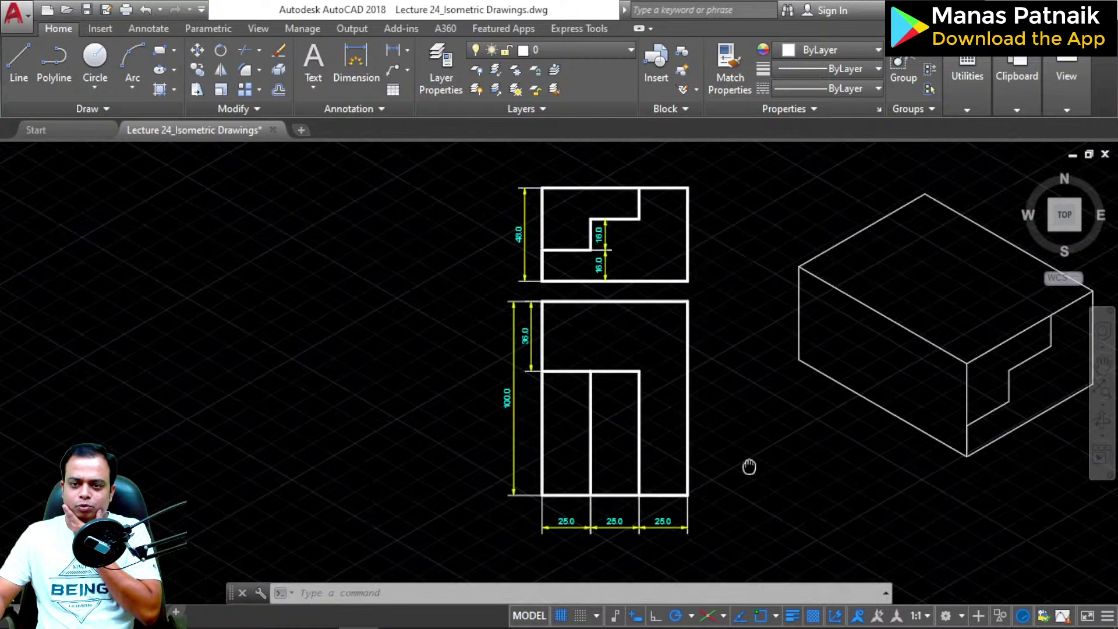
Step: Draw a 64-unit line at 150° across the isometric box's top face from the upper end of the step profile
scroll(811, 394, "up", 6)
type("l")
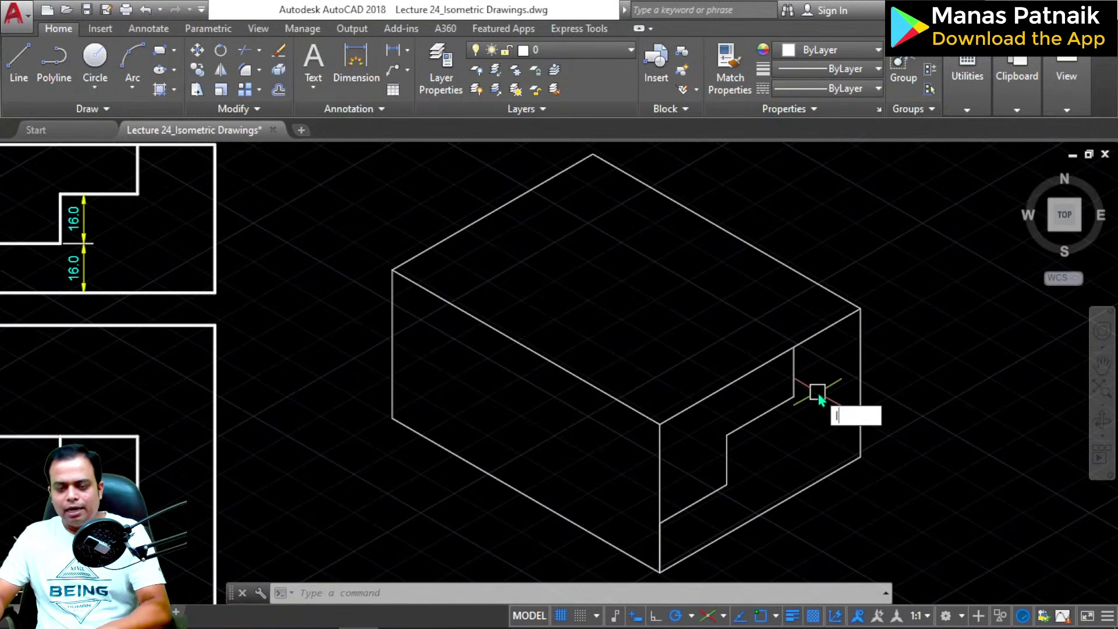
key("Return")
left_click(793, 348)
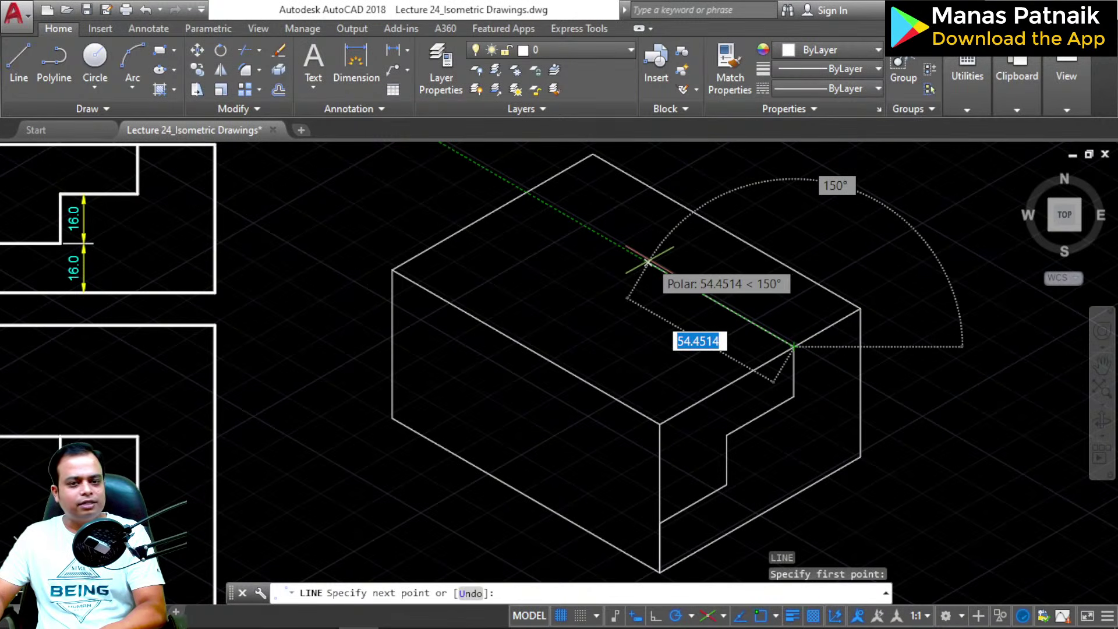
type("64")
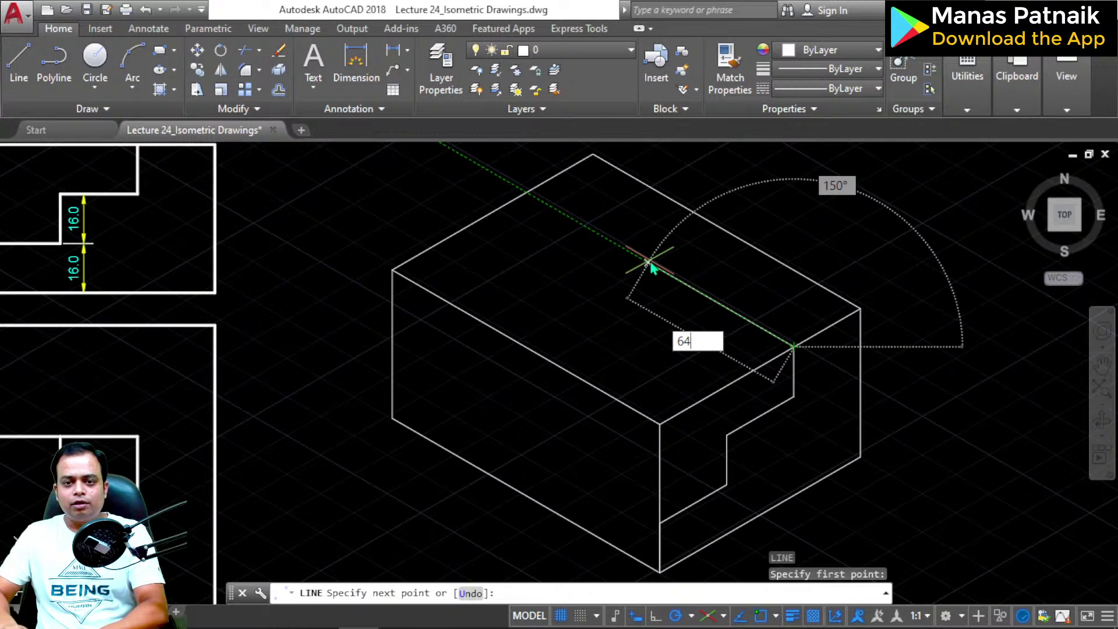
key("Return")
key("Return")
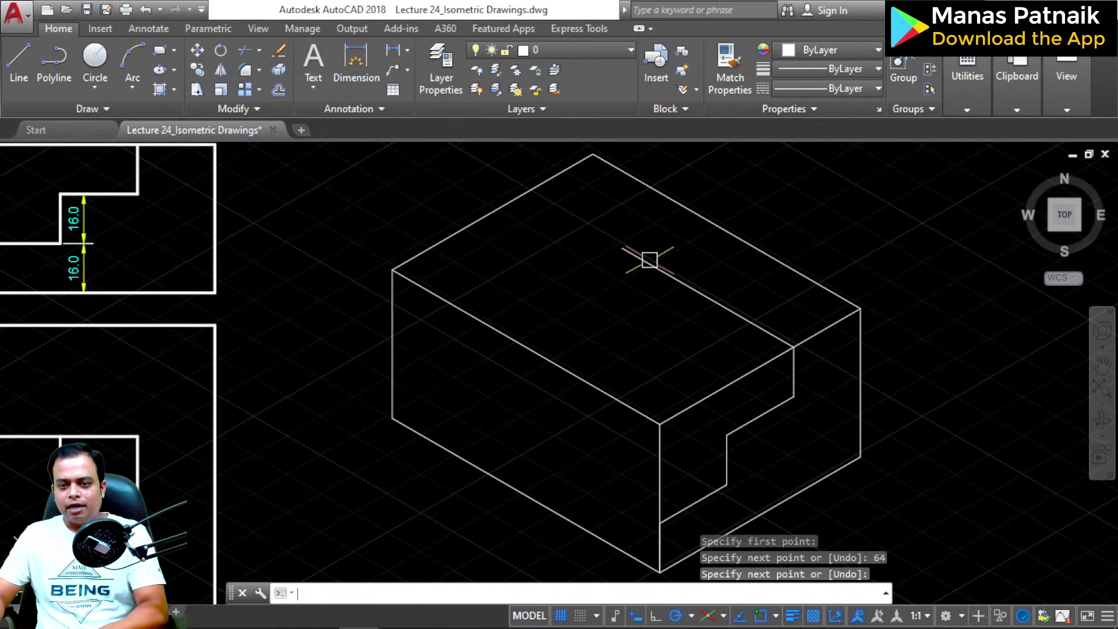
Step: Copy the 64-unit line from its near end to the four remaining corners of the step profile
left_click(669, 271)
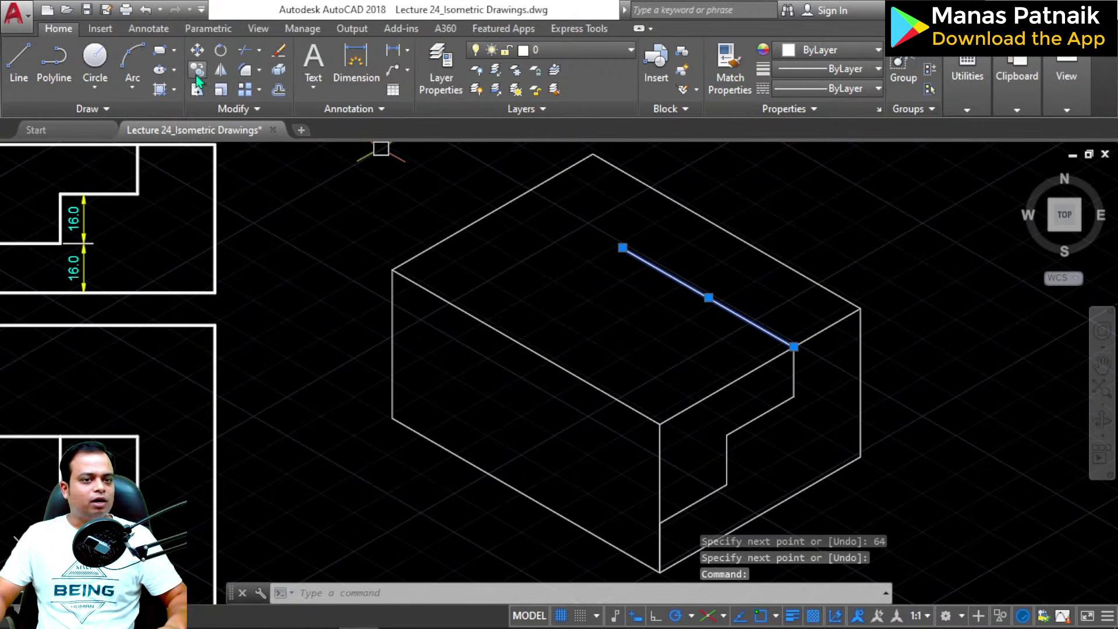
left_click(197, 74)
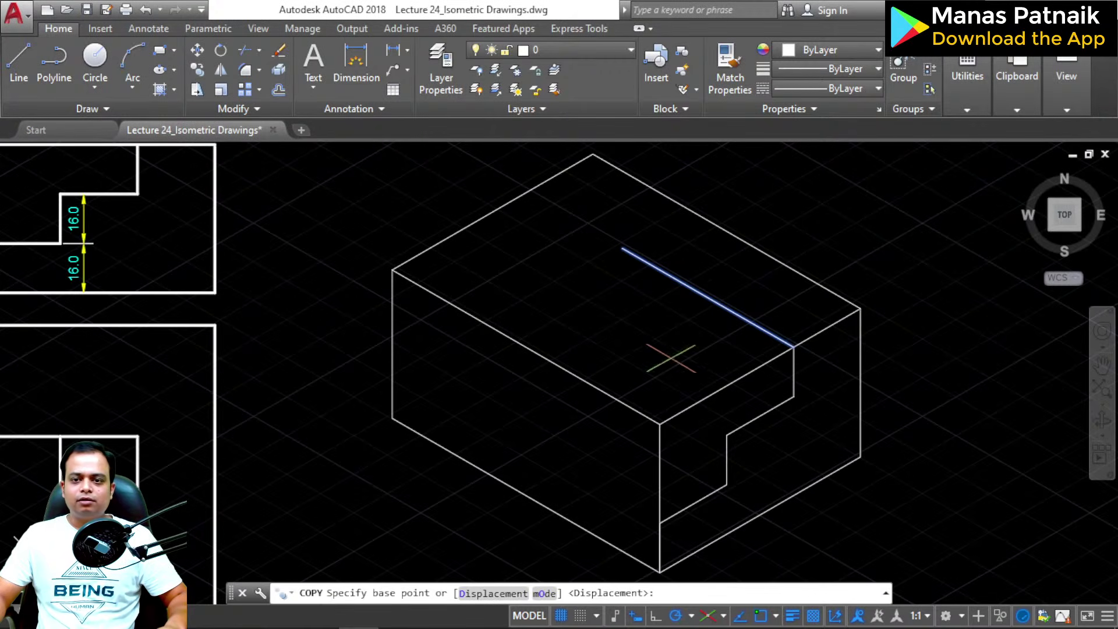
left_click(794, 347)
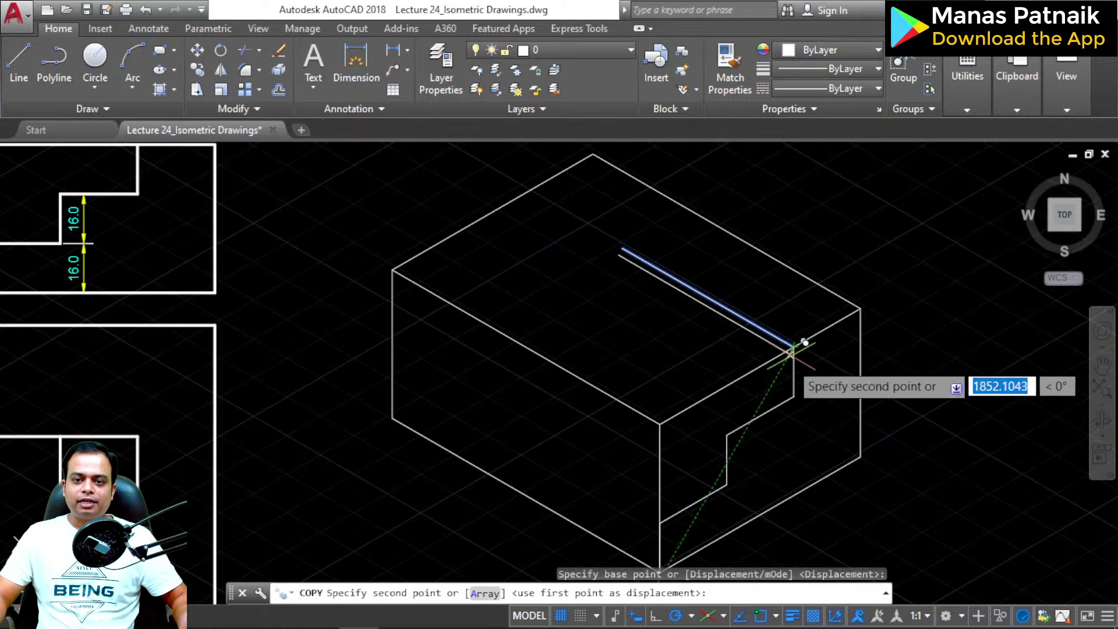
left_click(793, 396)
left_click(726, 433)
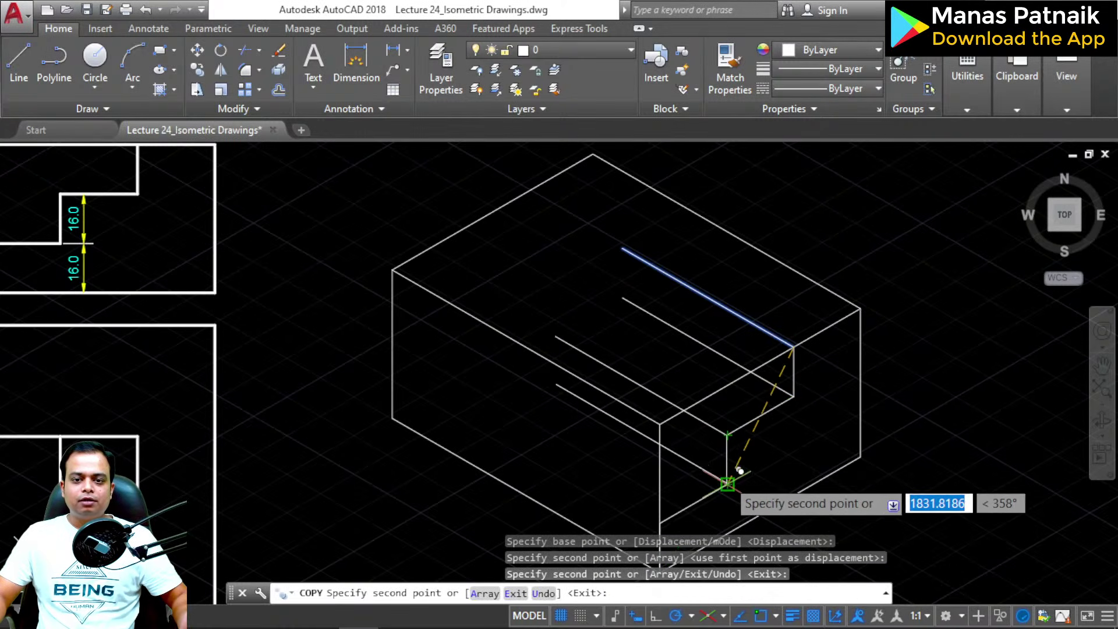
left_click(727, 483)
left_click(660, 522)
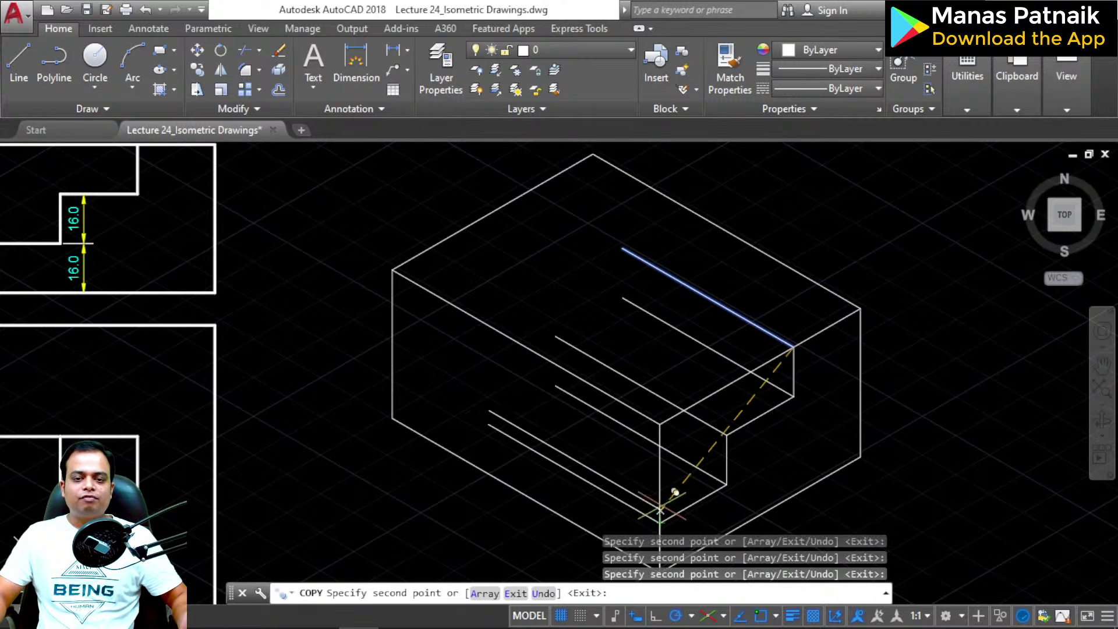
key("Escape")
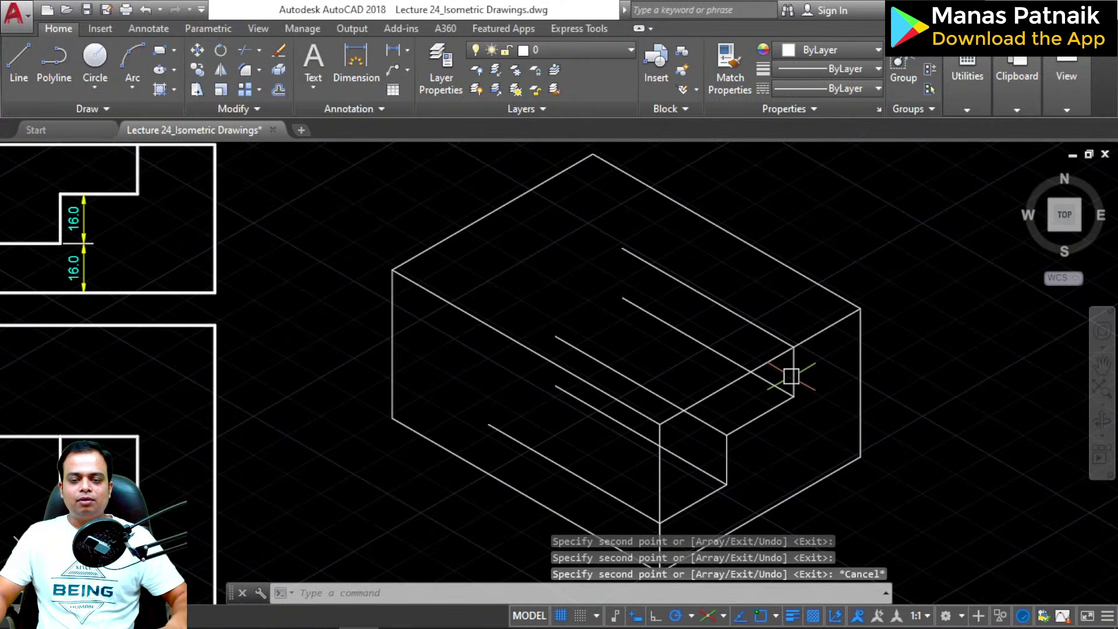
Step: Copy the four step-profile segments from their upper corner to the far end of the 64-unit line
middle_click_drag(791, 376, 774, 308)
left_click(778, 304)
left_click(743, 345)
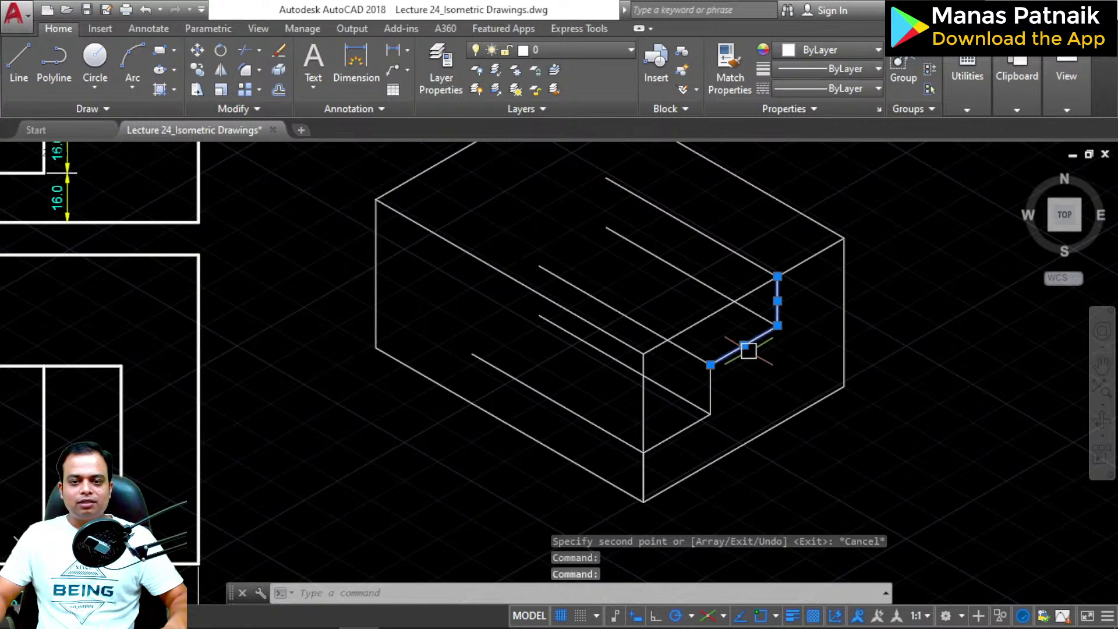
left_click(712, 381)
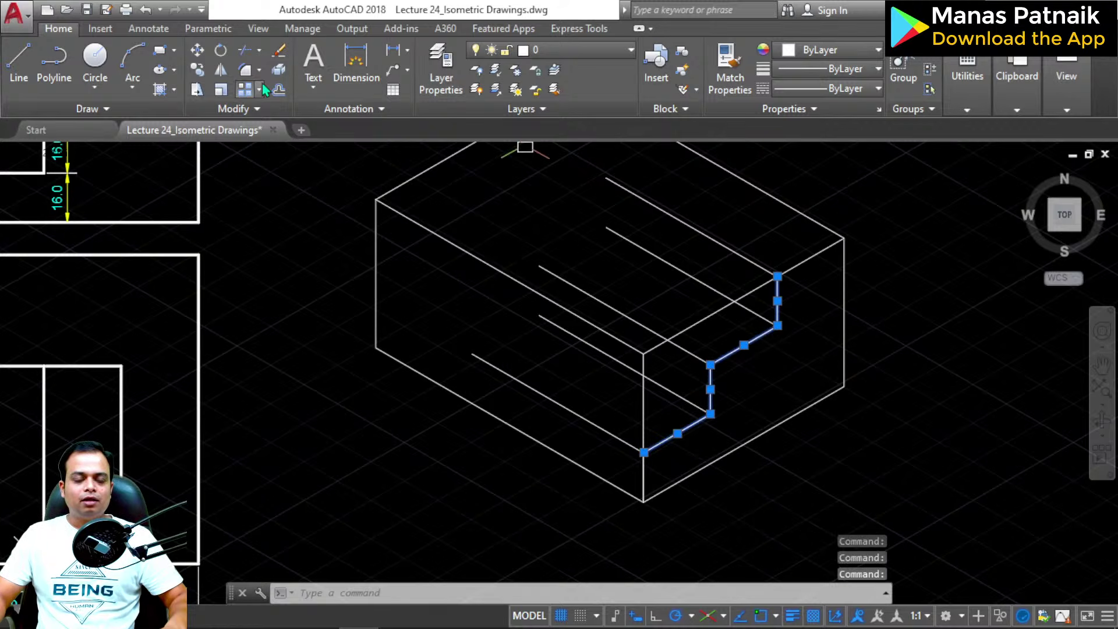
left_click(198, 71)
left_click(777, 276)
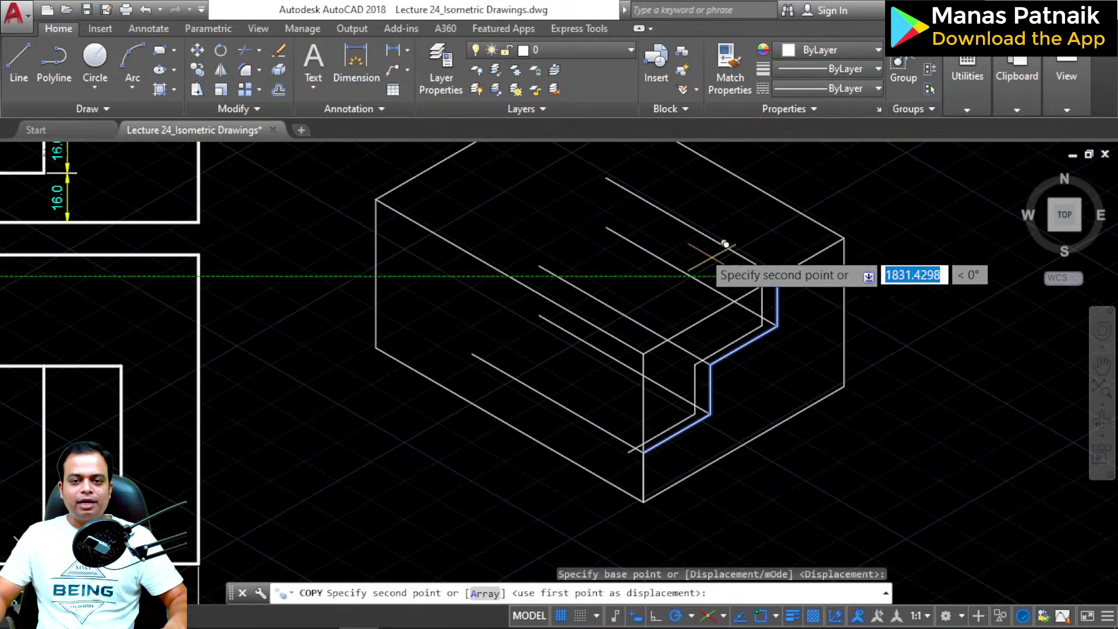
left_click(606, 176)
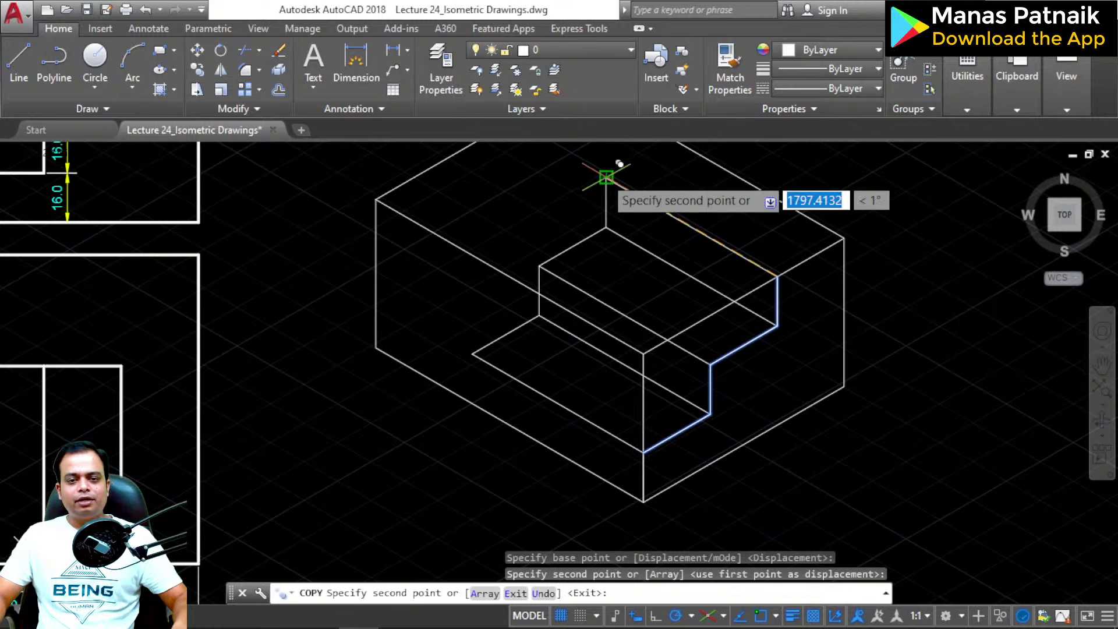
key("Escape")
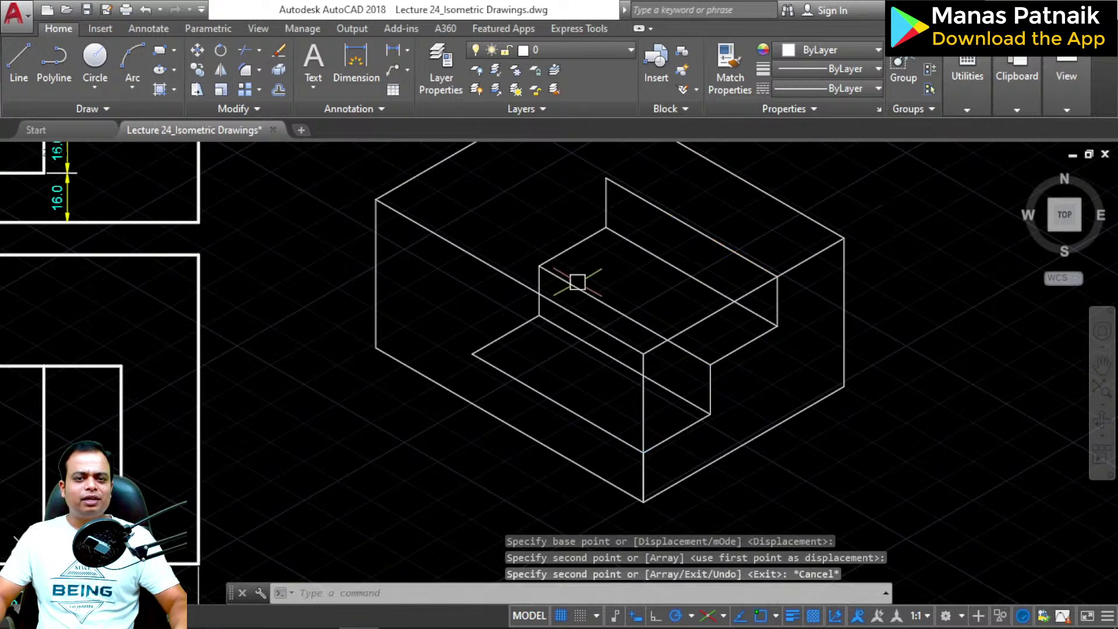
Step: Draw a line about 75 units long at 210° from the copied profile's upper corner, crossing the box's left top edge
middle_click_drag(577, 282, 711, 385)
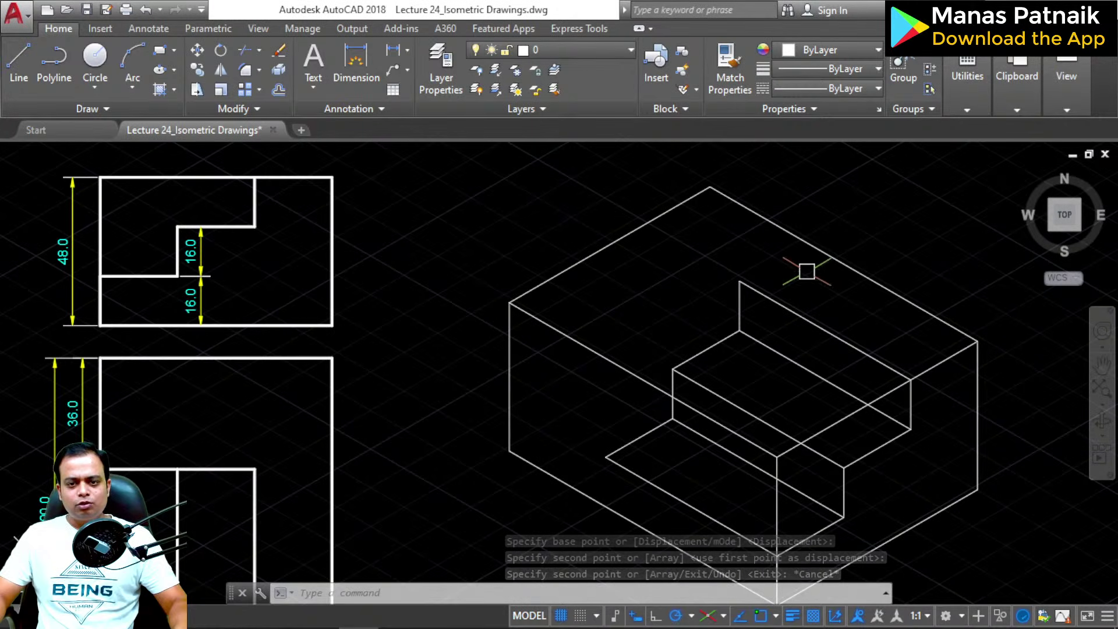
type("l")
key("Return")
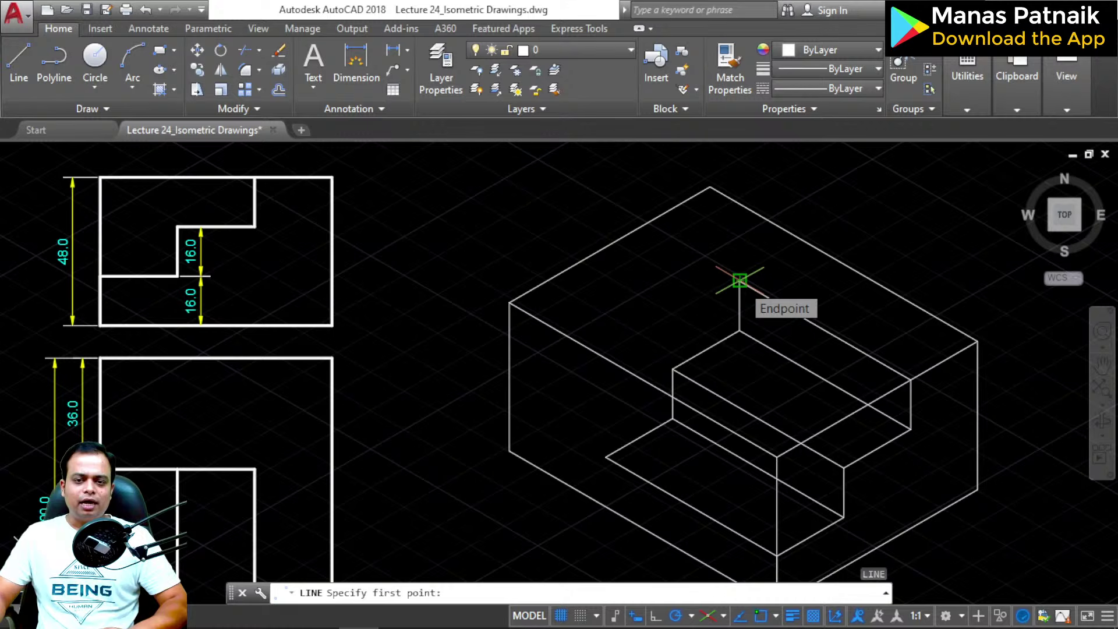
left_click(740, 280)
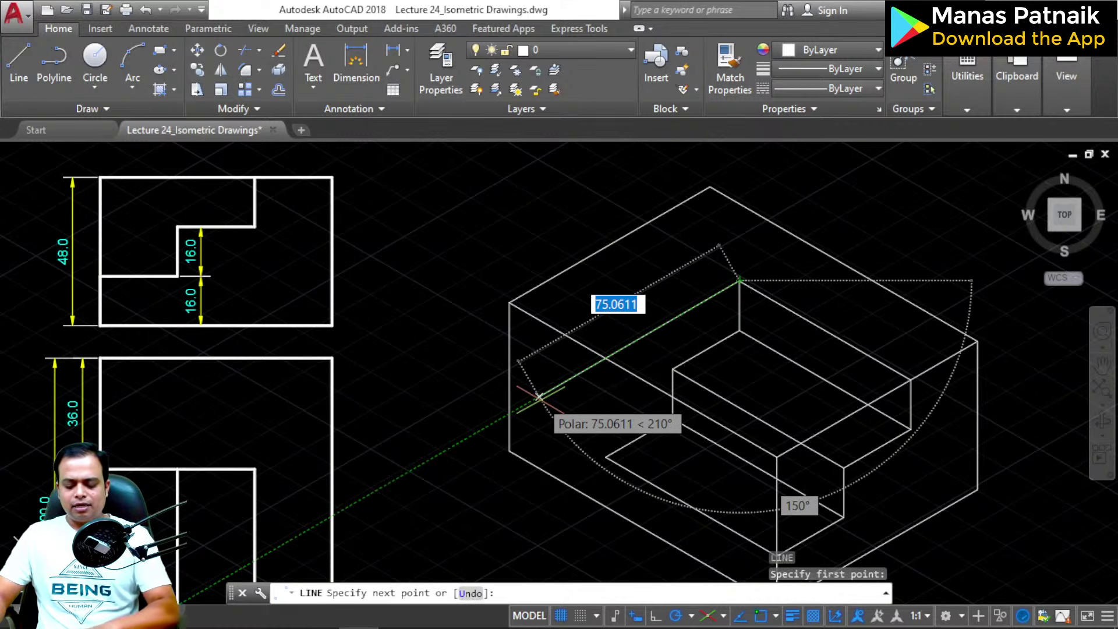
type("50")
key("Return")
key("Return")
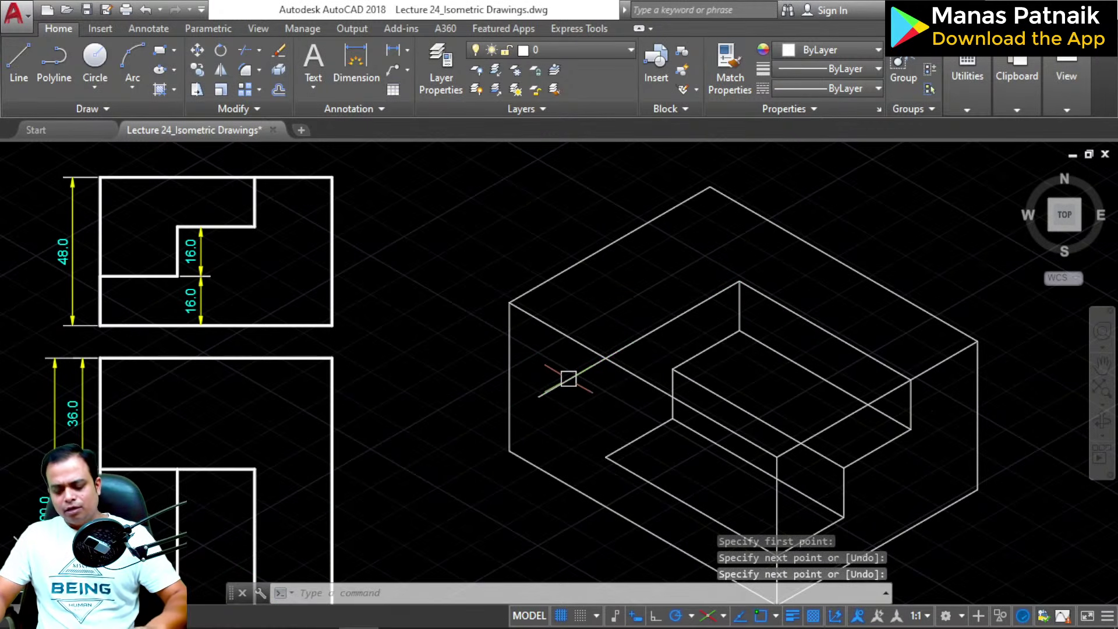
Step: Trim the new line's overhang beyond the box's left top edge
type("tr")
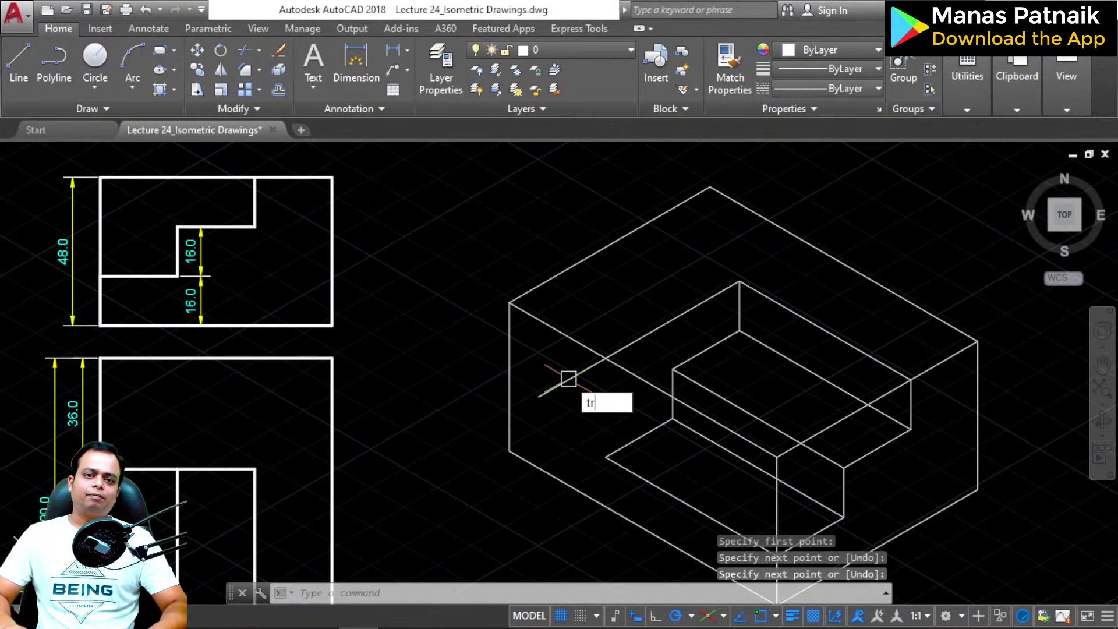
key("Return")
key("Return")
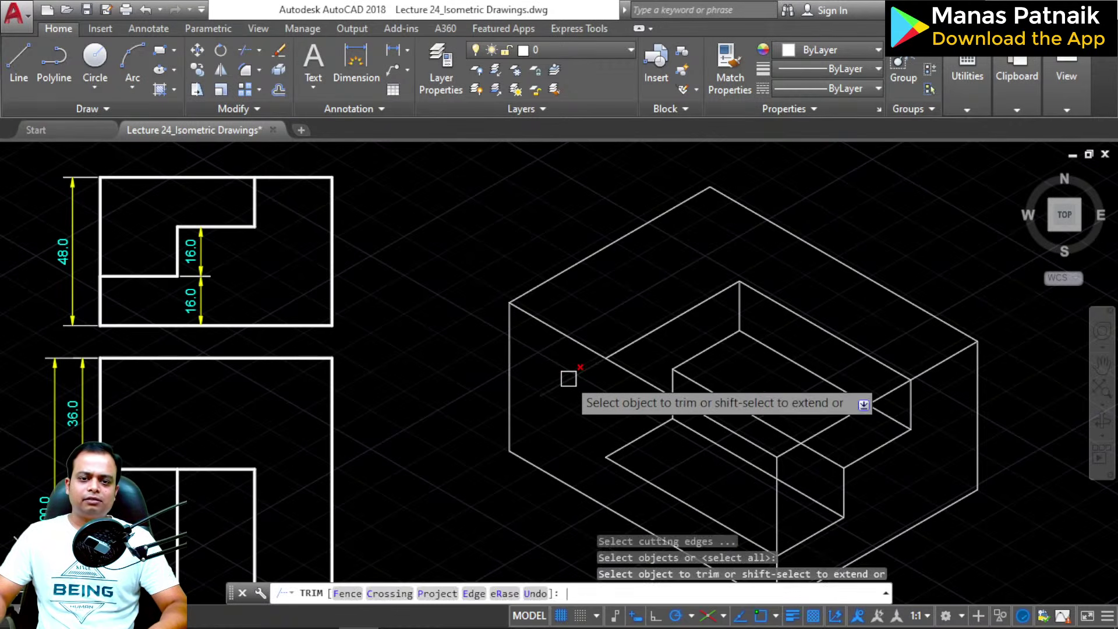
left_click(569, 376)
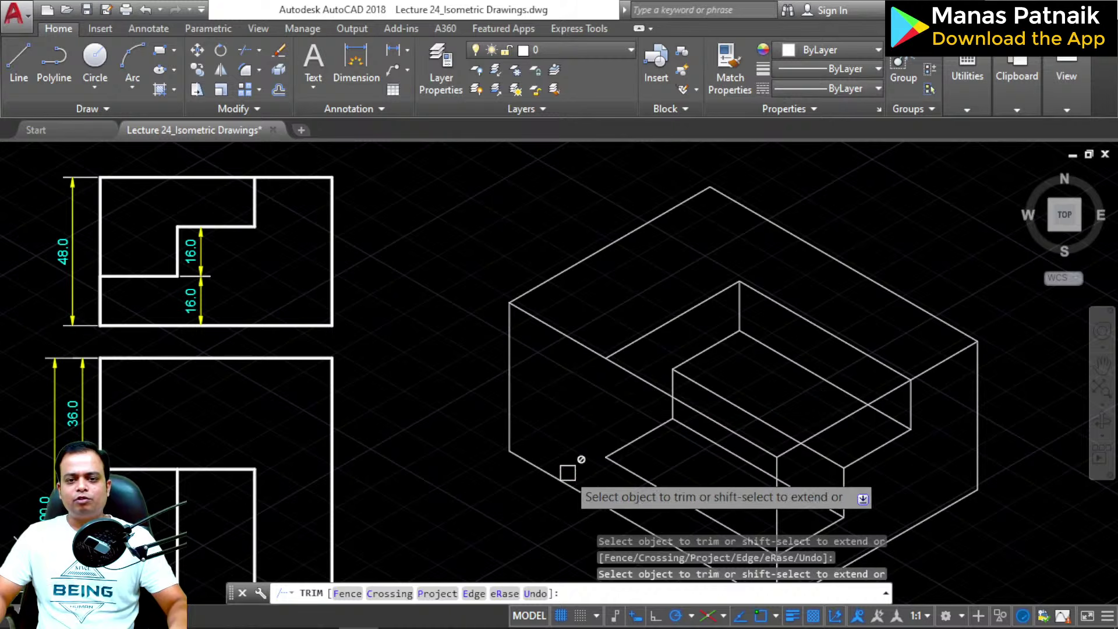
key("Escape")
Step: Draw a vertical line from the outer end of the lowest step's back edge up to the left top edge
middle_click_drag(567, 469, 539, 374)
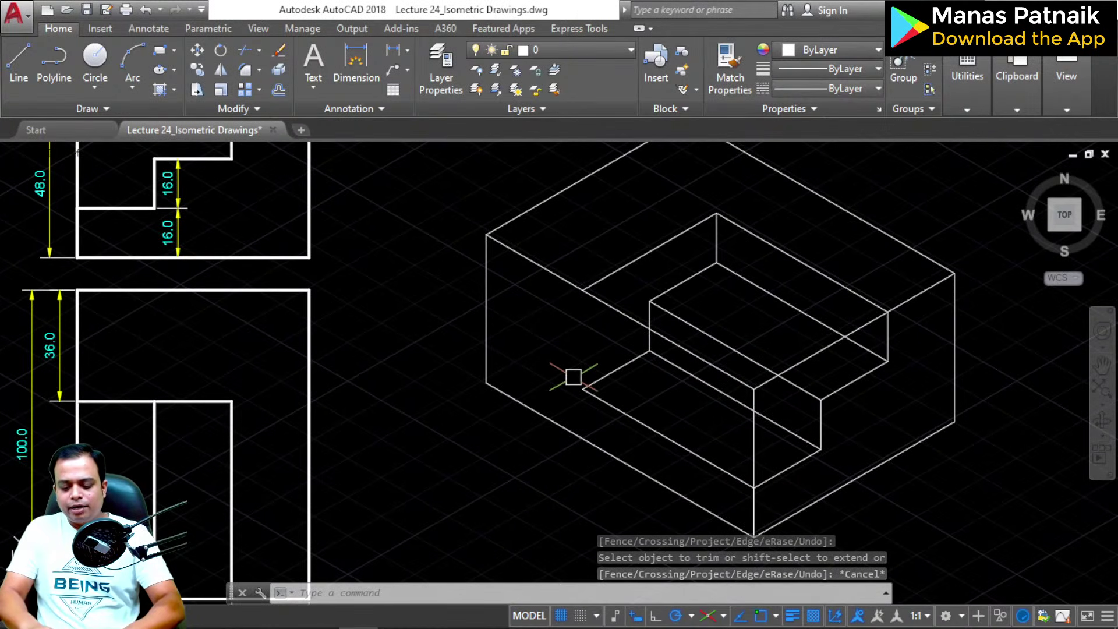
type("l")
key("Return")
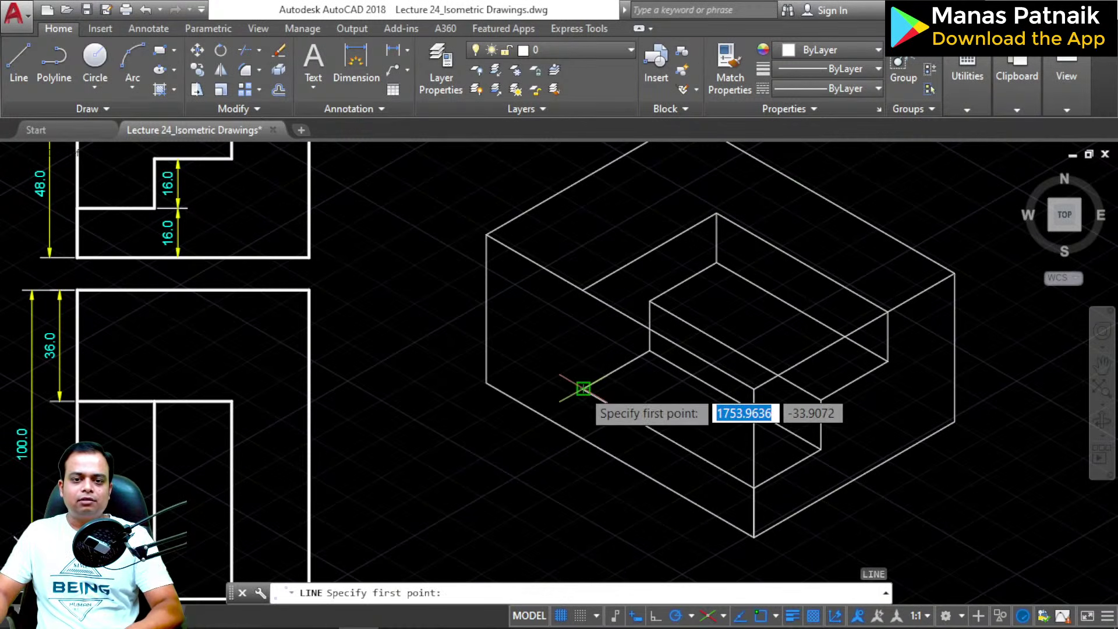
left_click(583, 388)
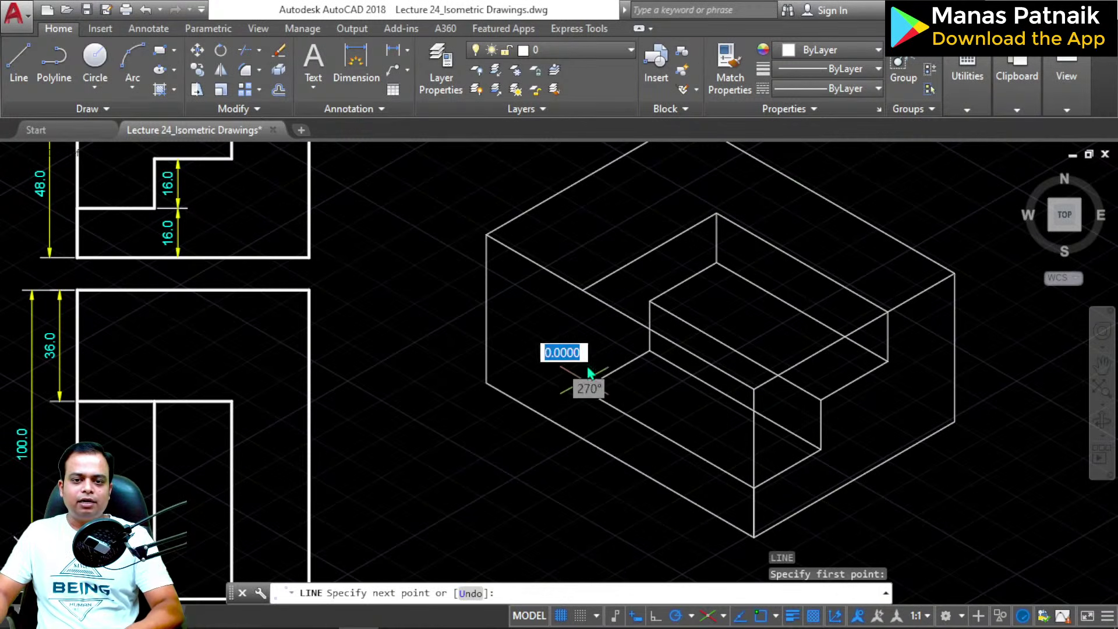
left_click(582, 290)
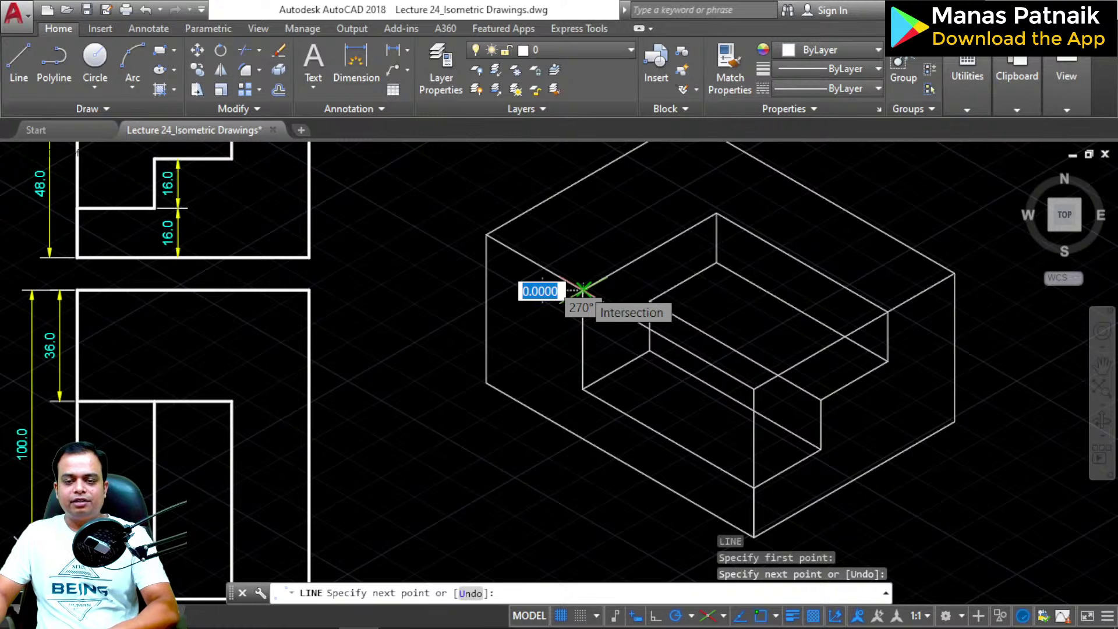
key("Return")
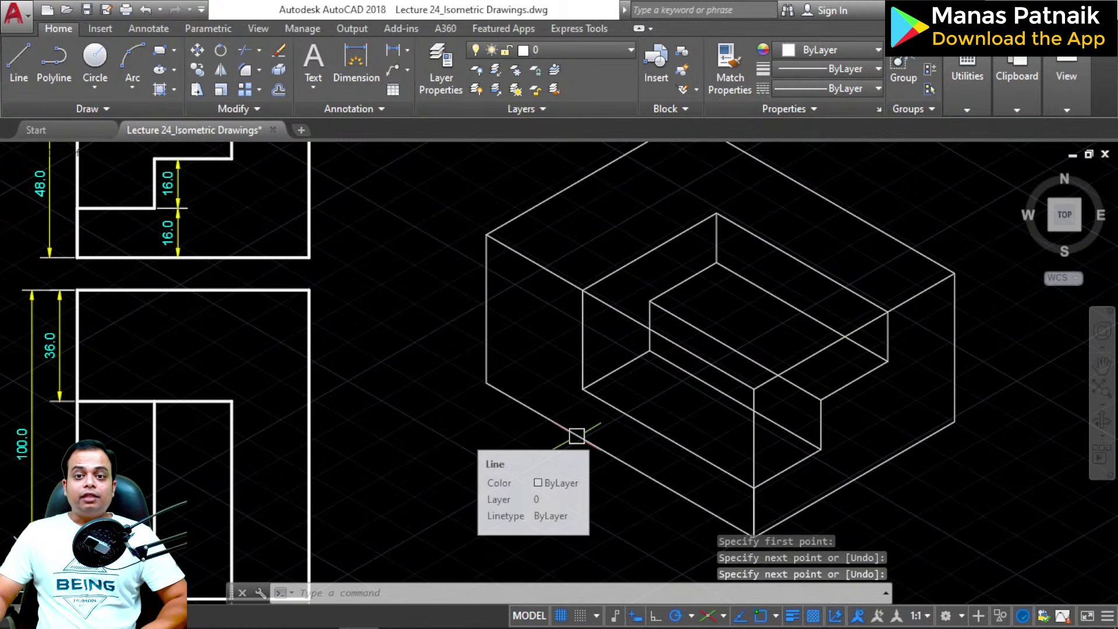
Step: Shorten the box's left top edge by stretching its near-corner endpoint back to the top of the new vertical line
scroll(576, 436, "down", 2)
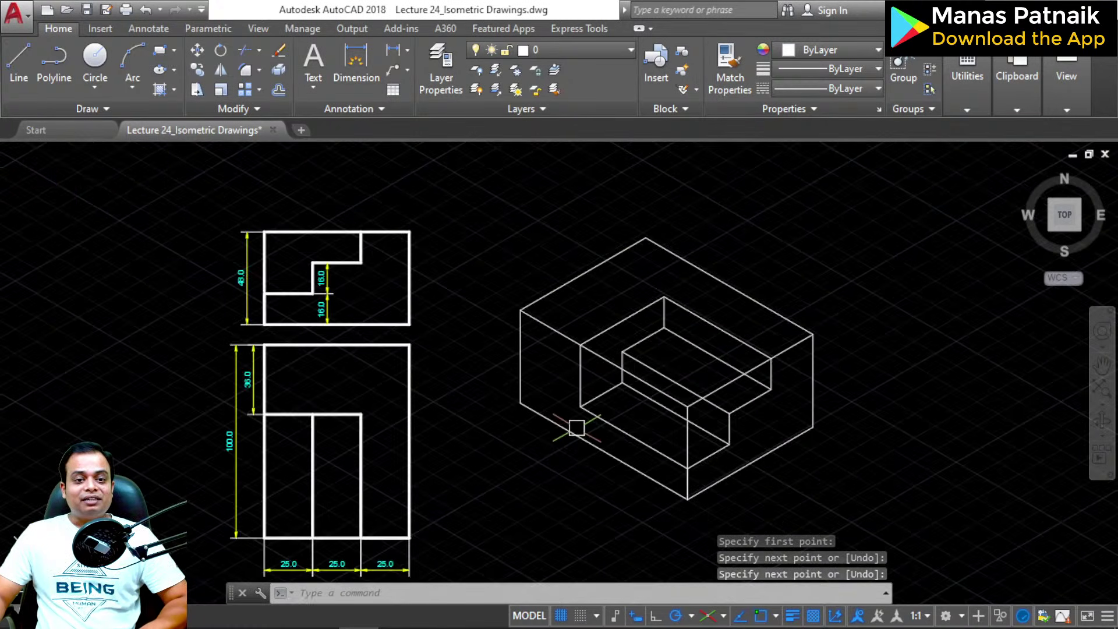
middle_click_drag(577, 427, 578, 383)
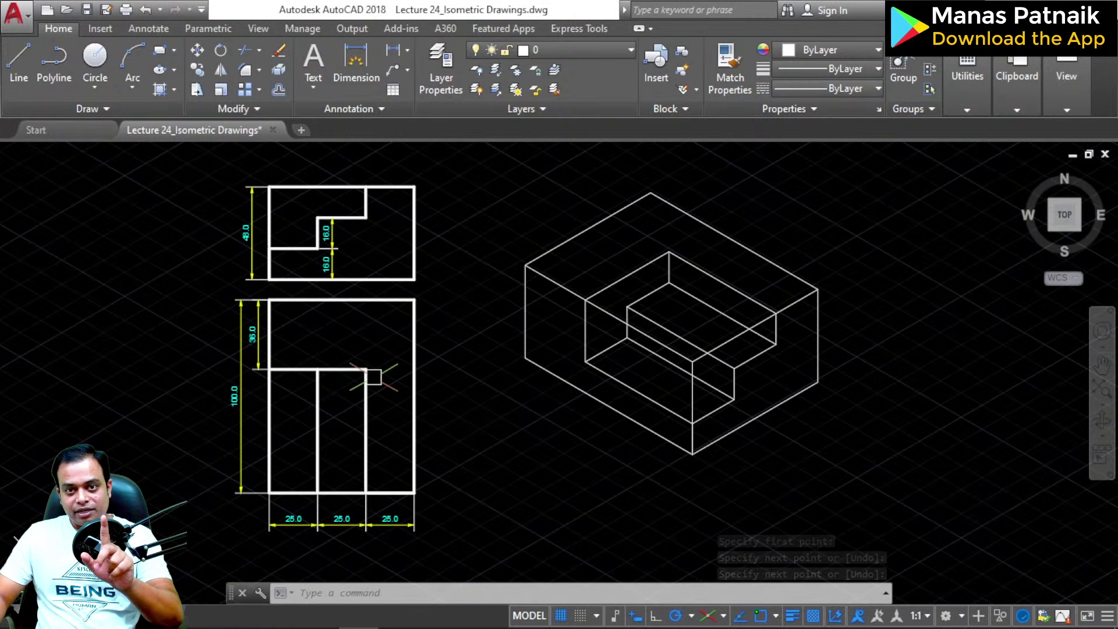
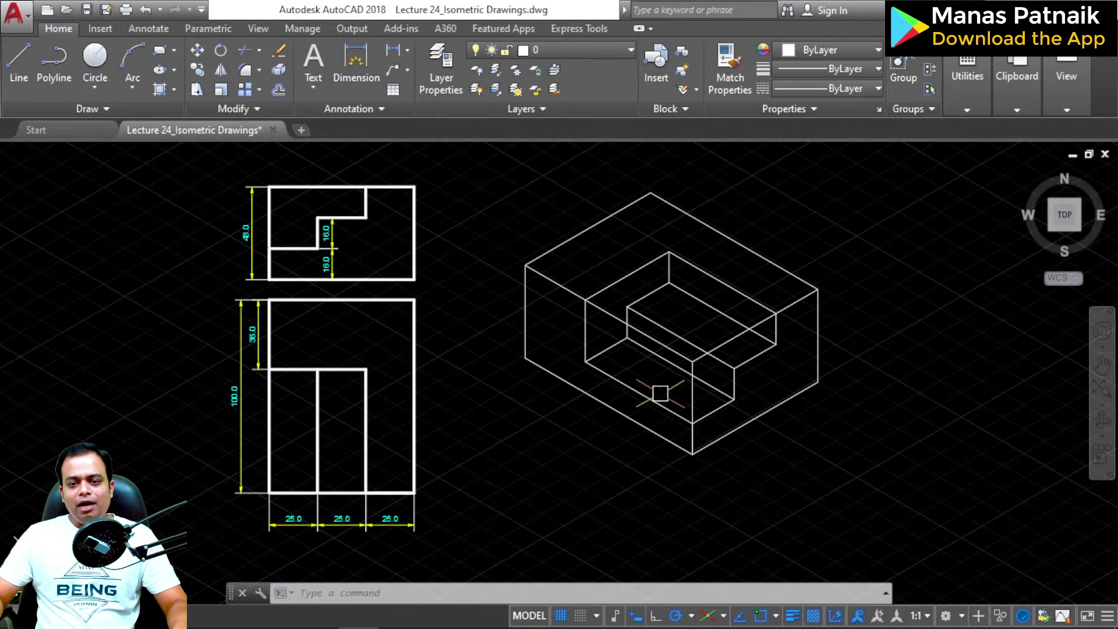
scroll(660, 393, "up", 2)
left_click(694, 333)
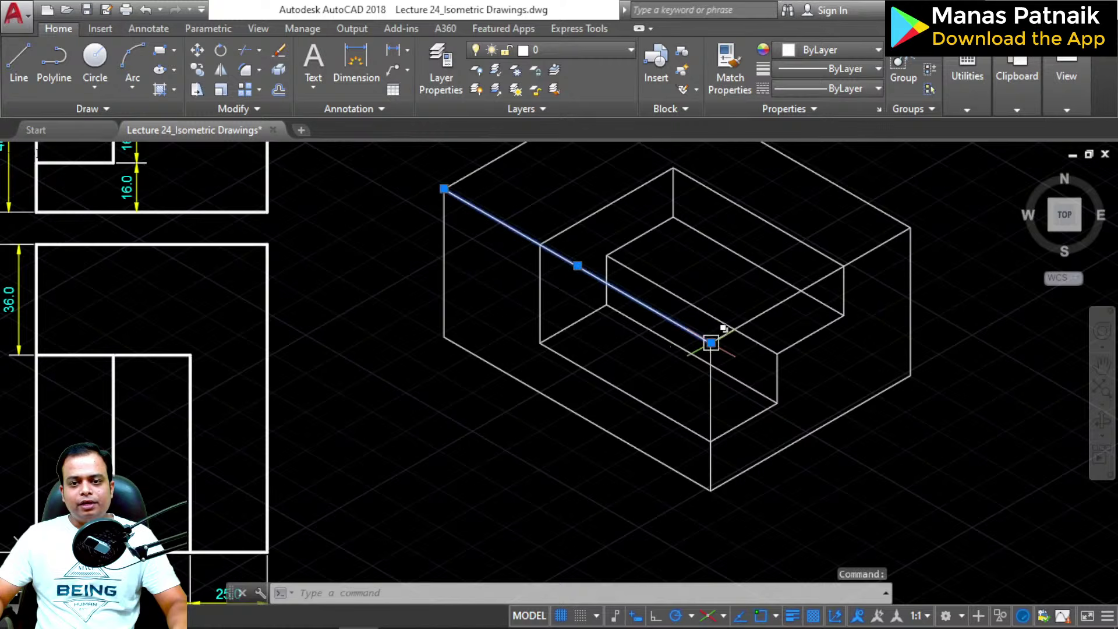
mouse_move(711, 343)
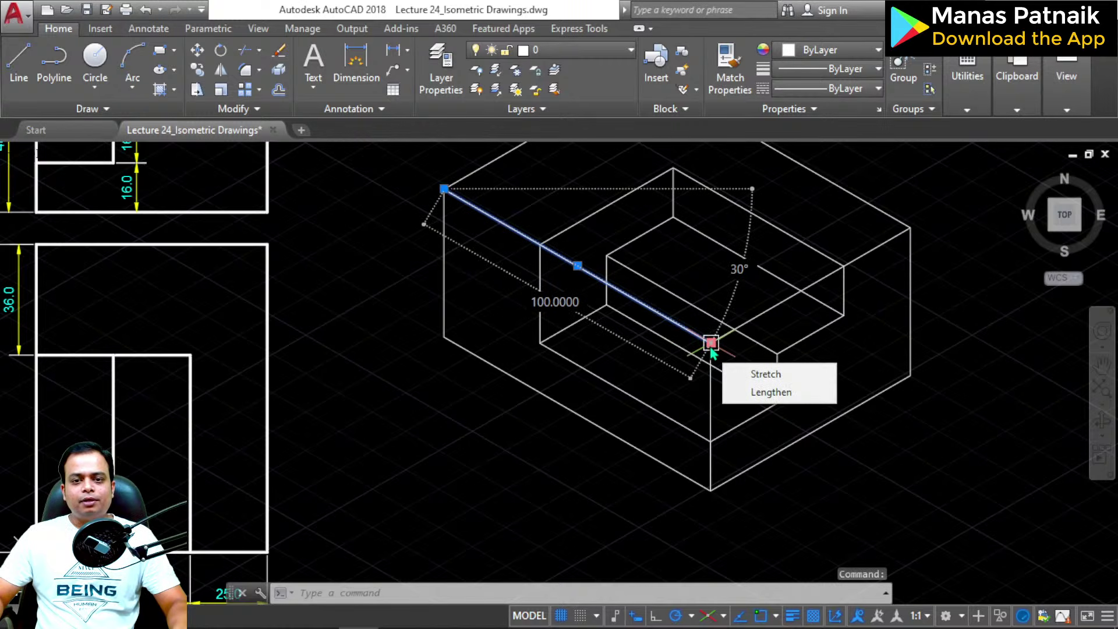
left_click(711, 343)
left_click(539, 244)
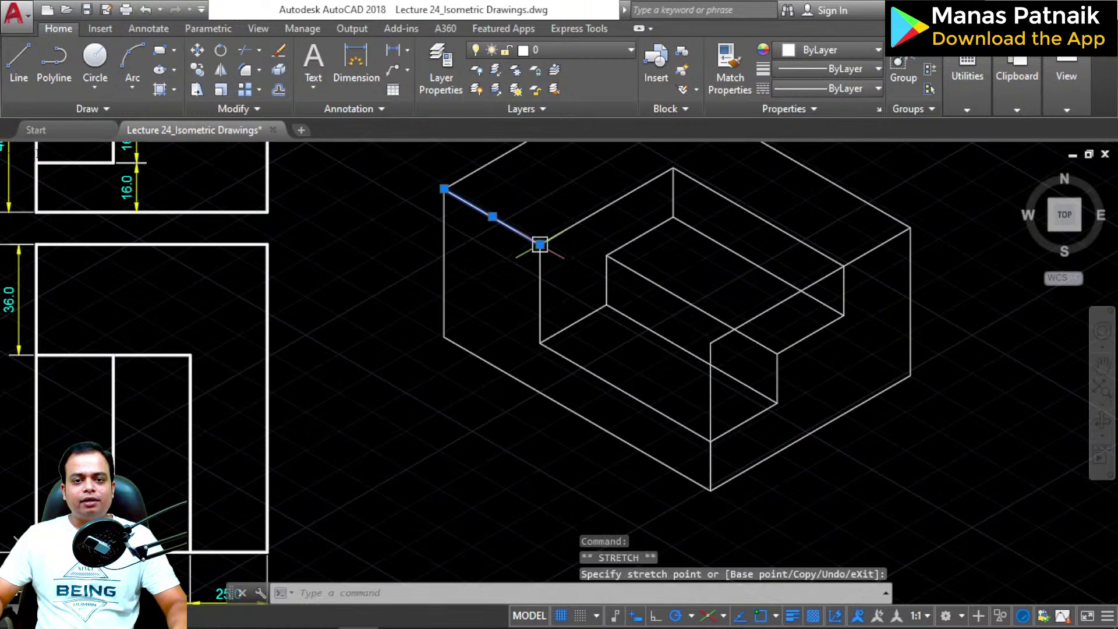
key("Escape")
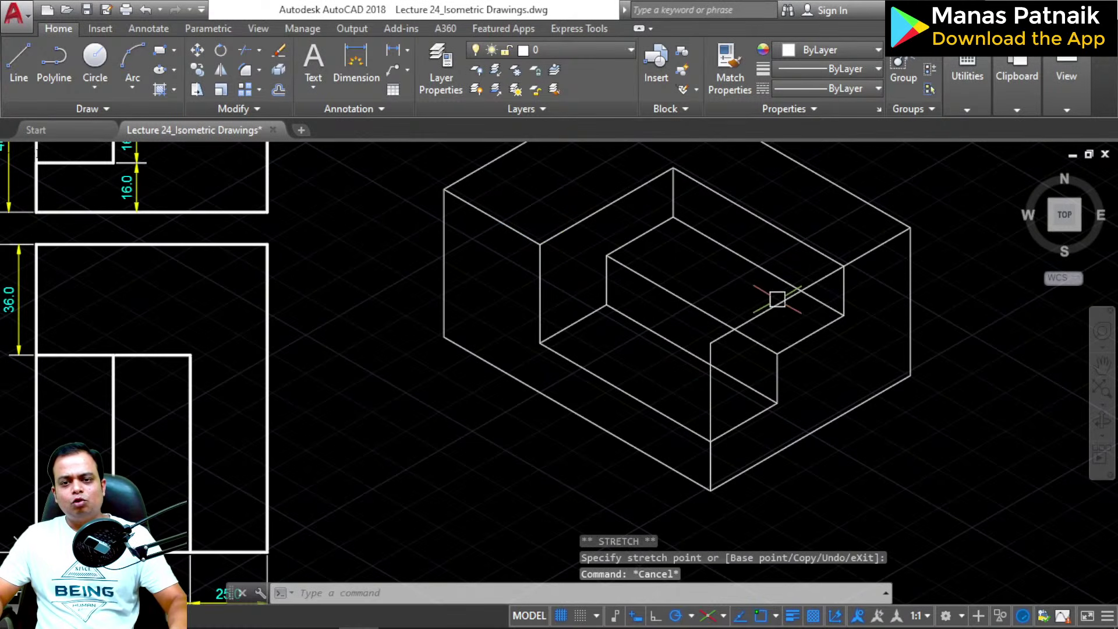
Step: Shorten the box's right top edge by stretching its near-corner endpoint back to the upper corner of the step profile
left_click(757, 316)
left_click(711, 343)
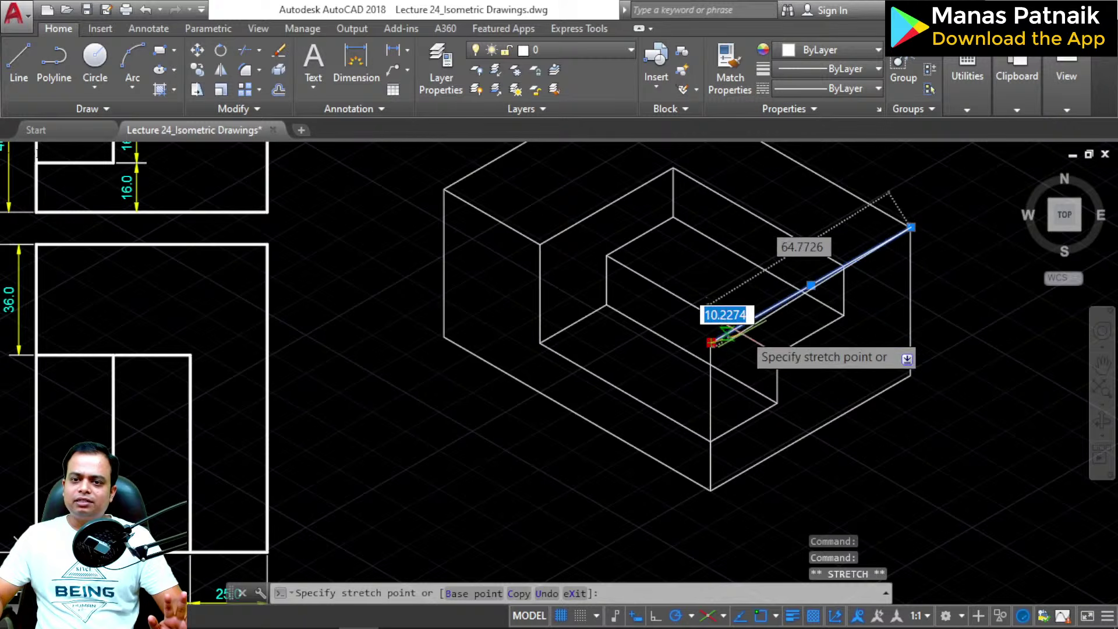
left_click(844, 265)
key("Escape")
Step: Shorten the box's near vertical edge by stretching its upper endpoint down to the front corner of the lowest step
left_click(711, 417)
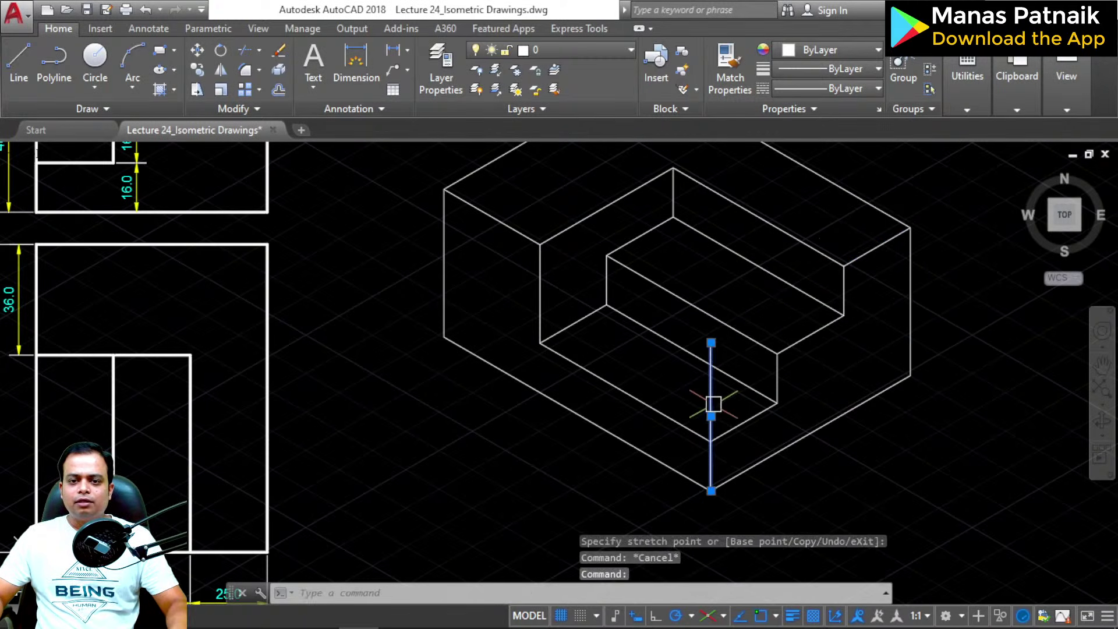
left_click(712, 343)
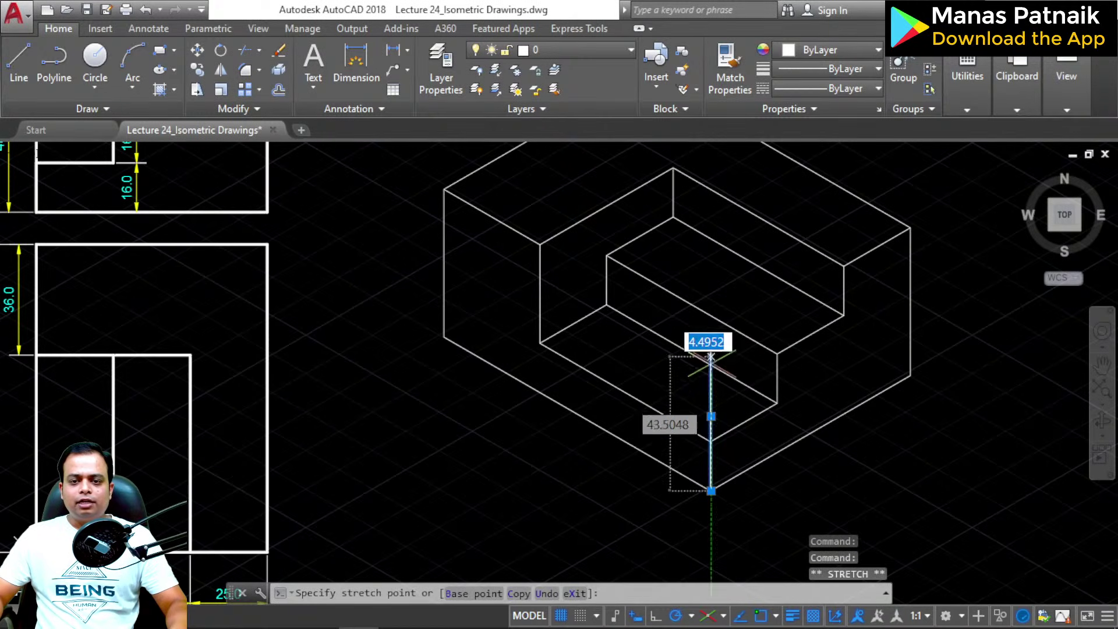
left_click(711, 441)
key("Escape")
Step: Set the colour of the whole isometric stepped block to Cyan and its lineweight to 0.30 mm
scroll(798, 464, "down", 4)
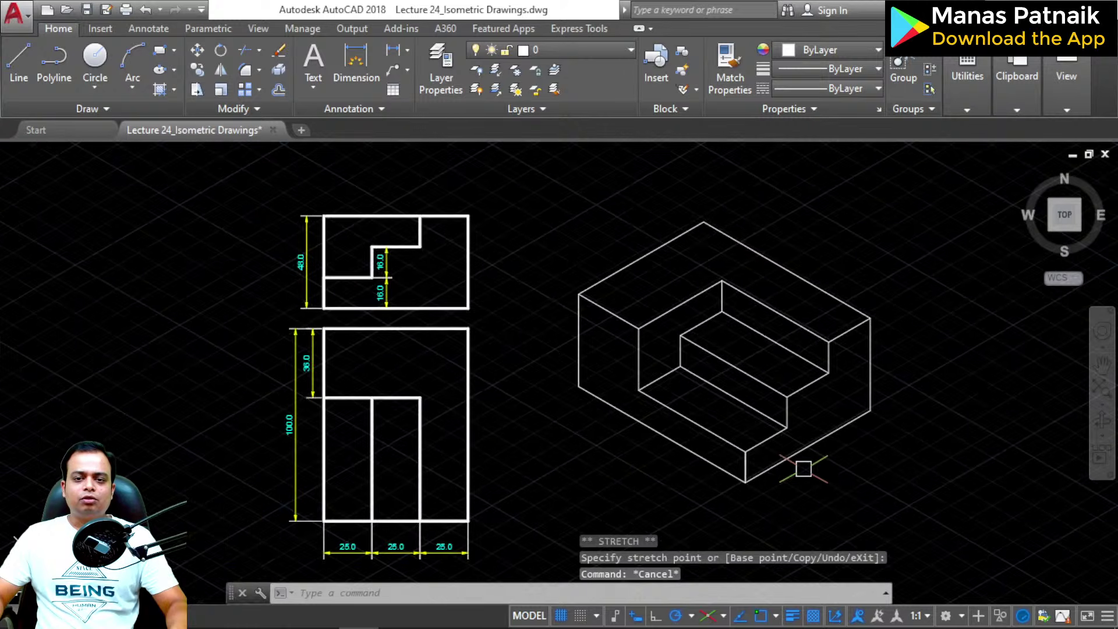
middle_click_drag(798, 464, 693, 461)
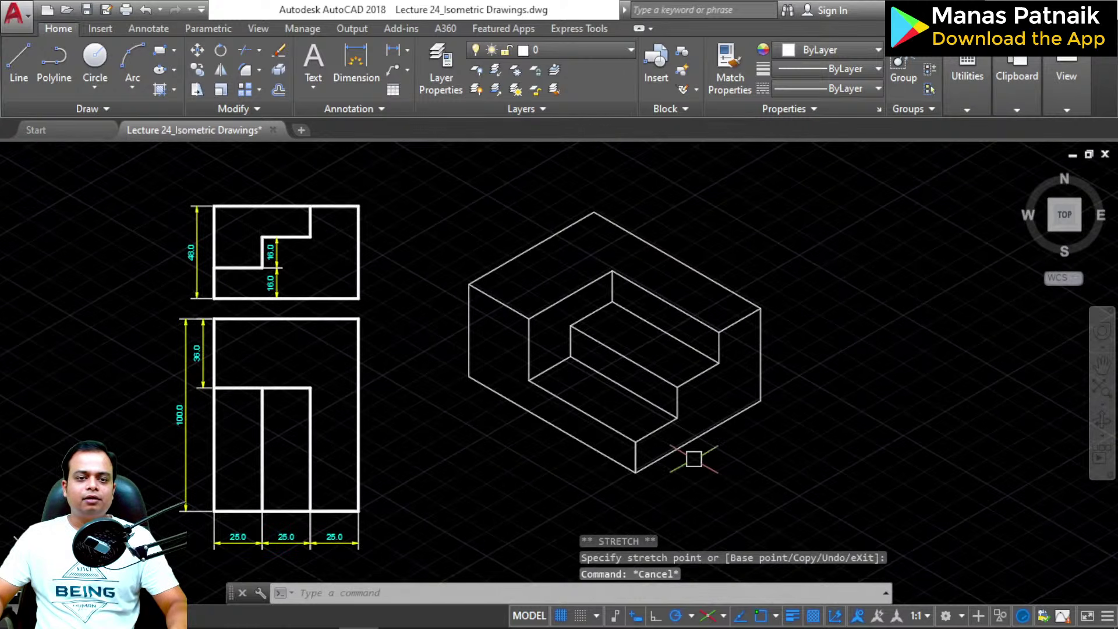
left_click(823, 181)
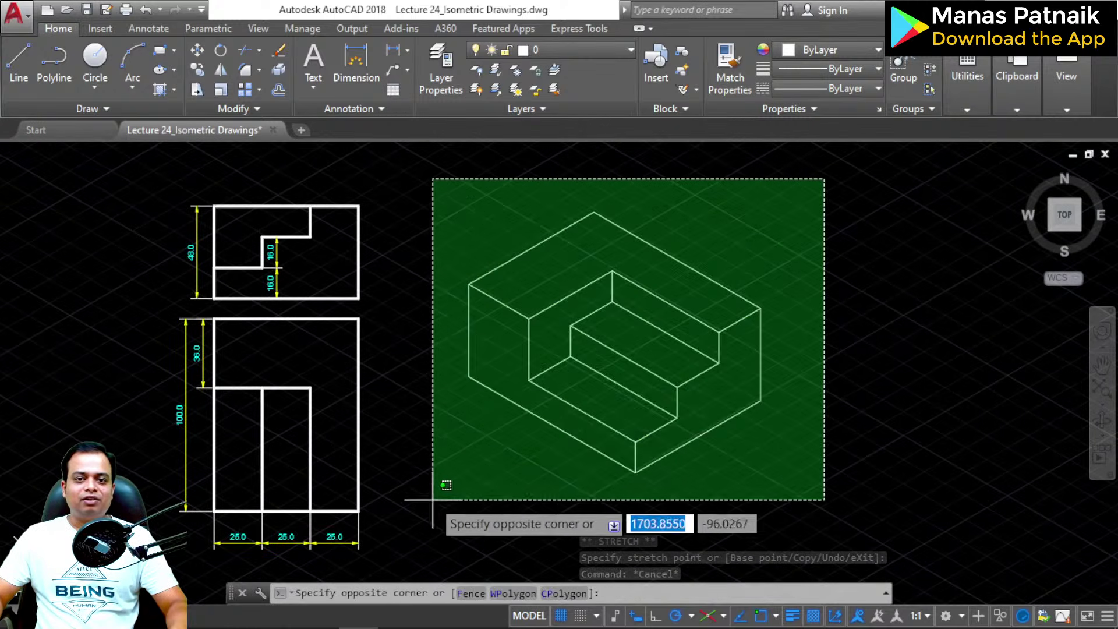
left_click(429, 502)
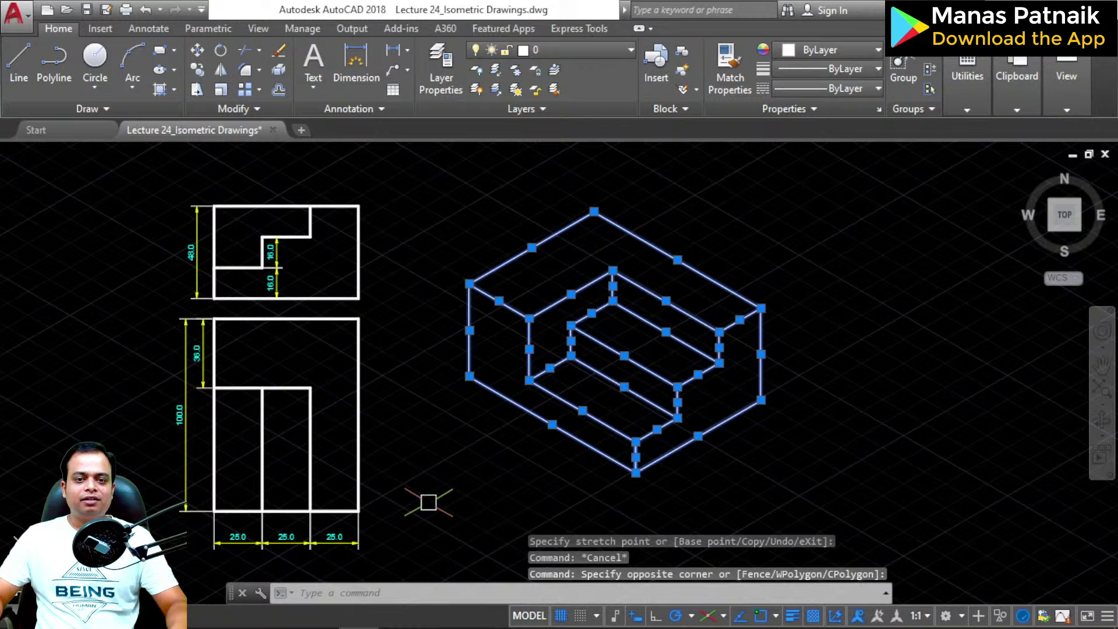
left_click(828, 48)
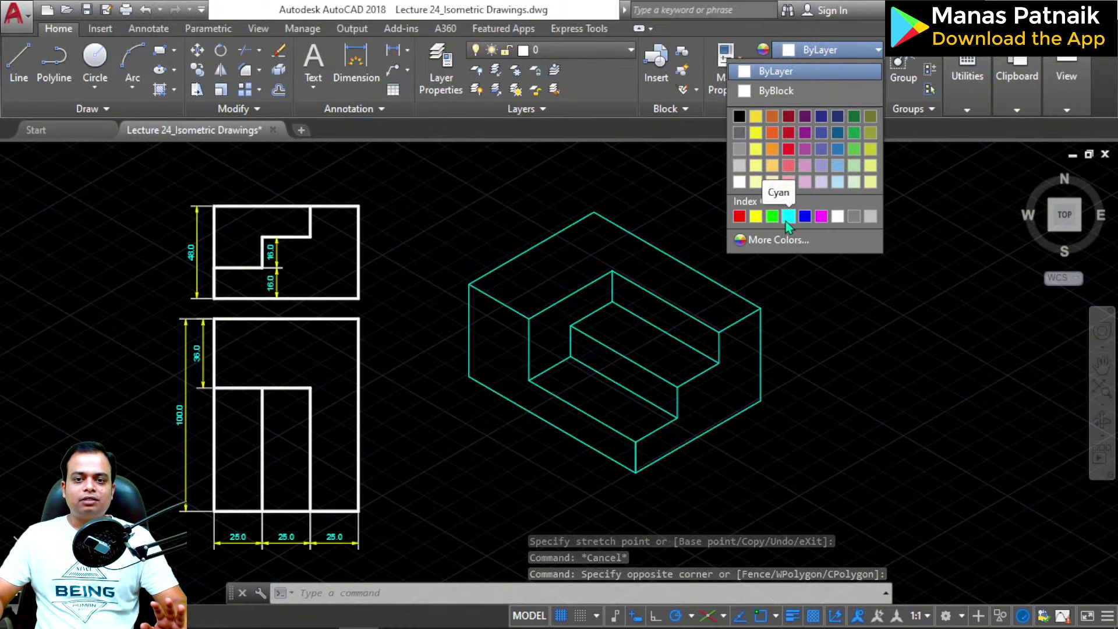
left_click(789, 217)
left_click(833, 68)
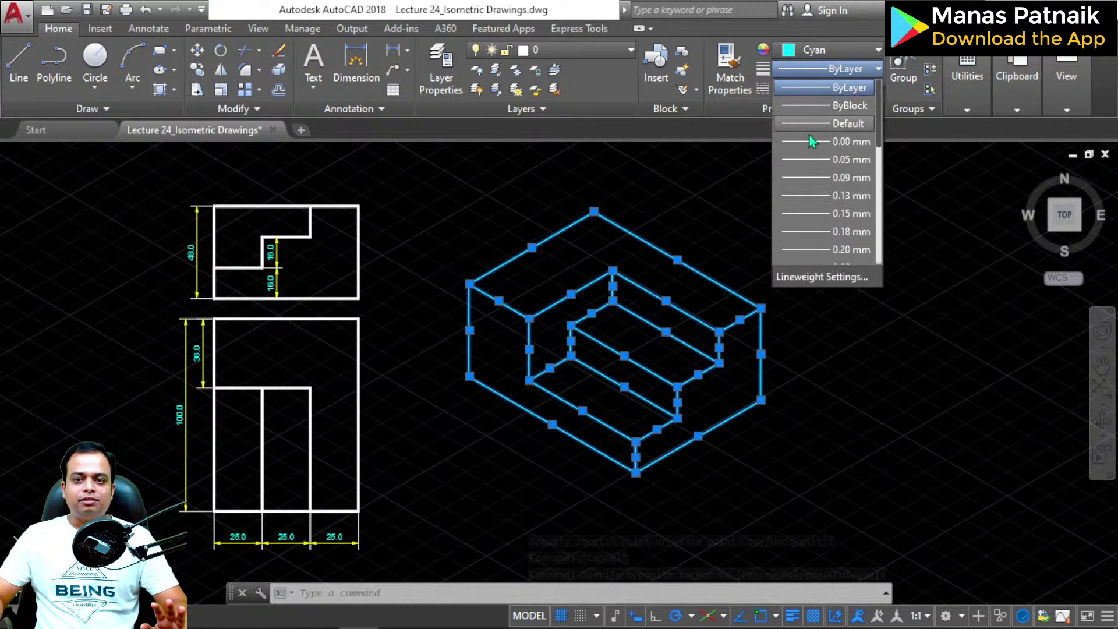
scroll(800, 239, "down", 1)
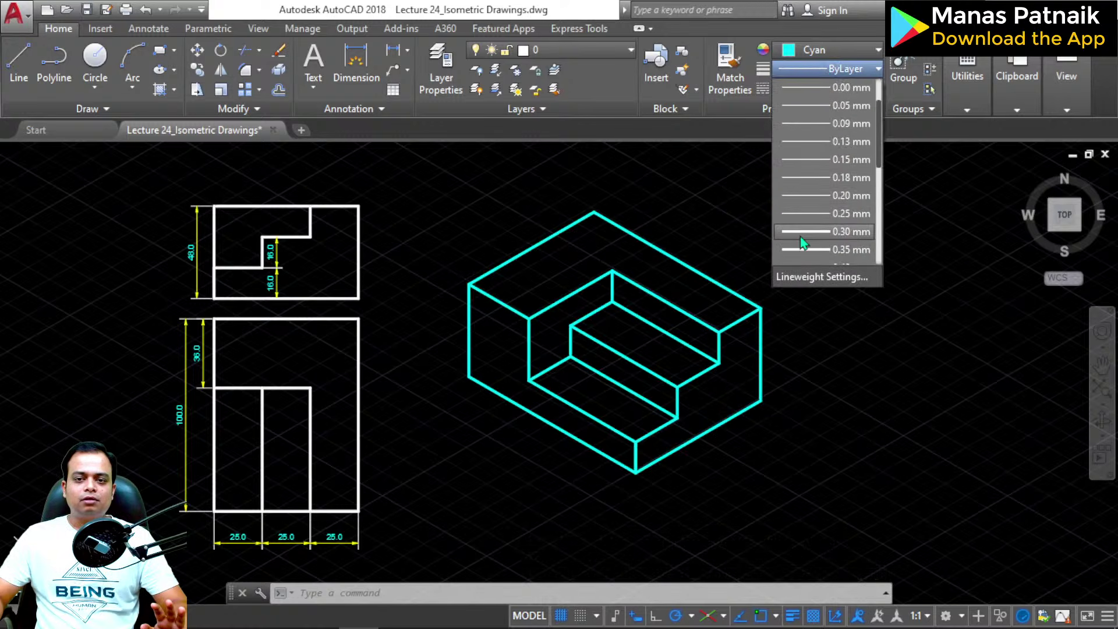
left_click(802, 232)
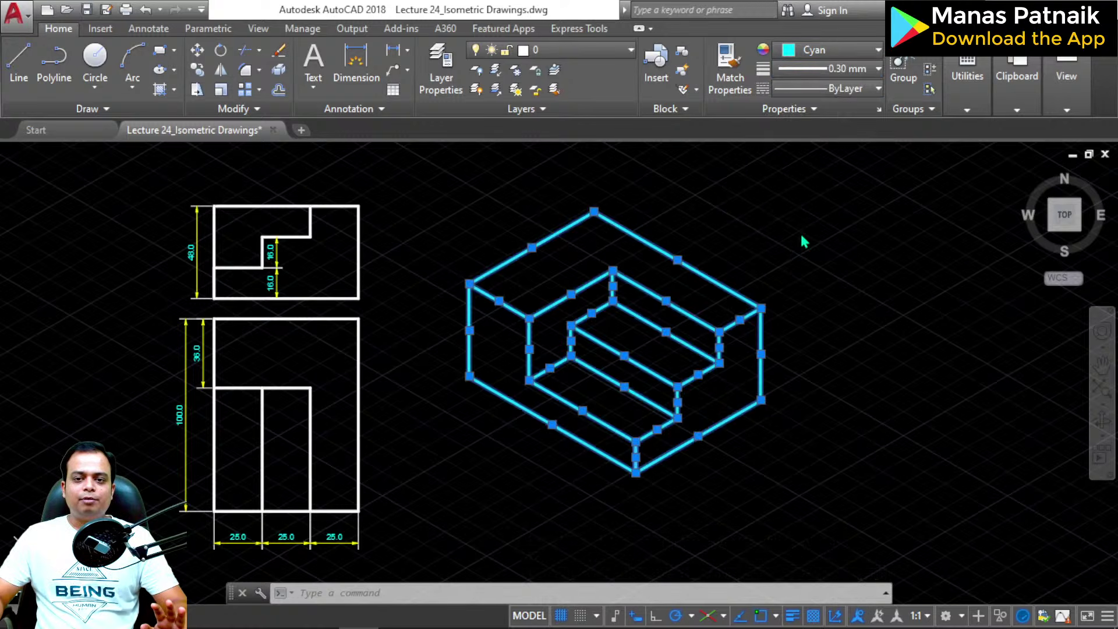
key("Escape")
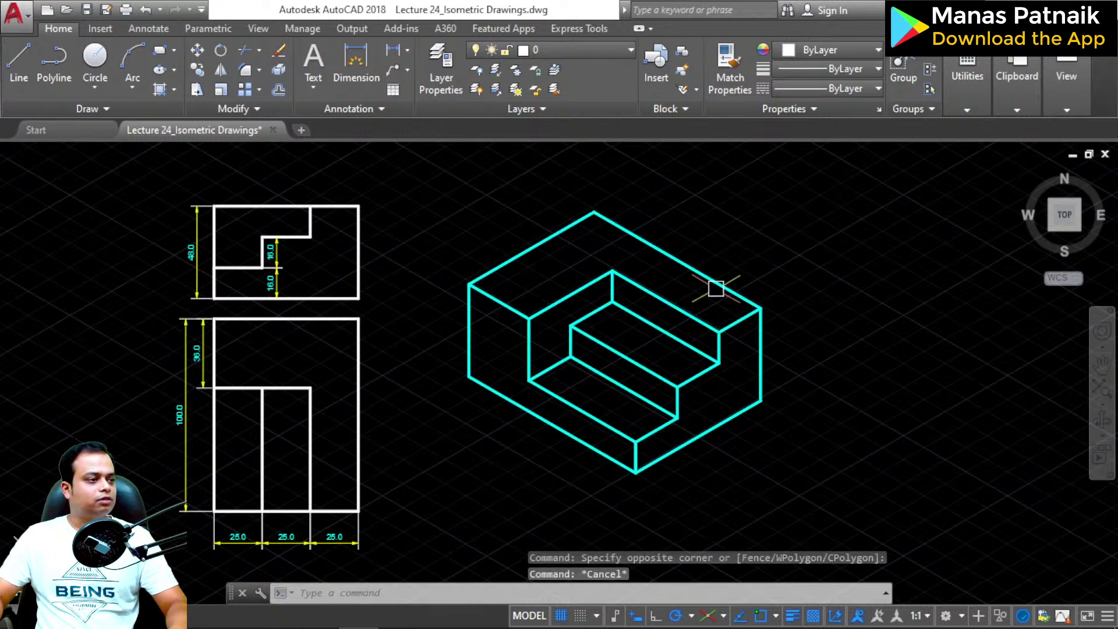
Step: Locate the original drawing of the ribbed bracket with its three dimensioned views among the other exercises
middle_click_drag(732, 302, 850, 286)
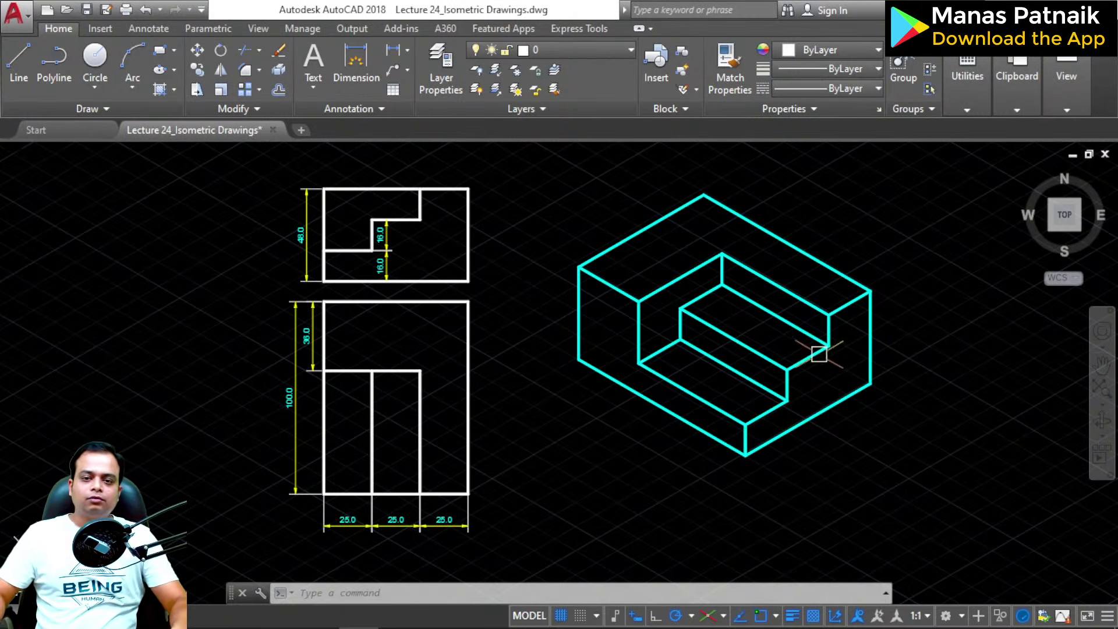
key("Escape")
scroll(623, 389, "down", 4)
middle_click_drag(429, 309, 751, 370)
middle_click_drag(336, 373, 665, 450)
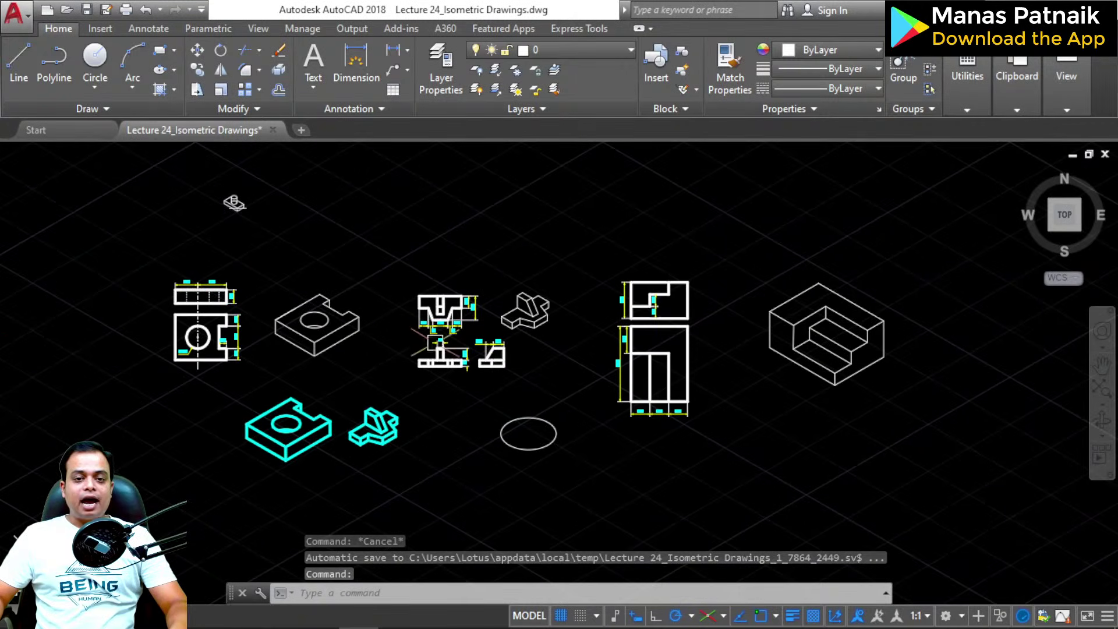
scroll(416, 298, "up", 4)
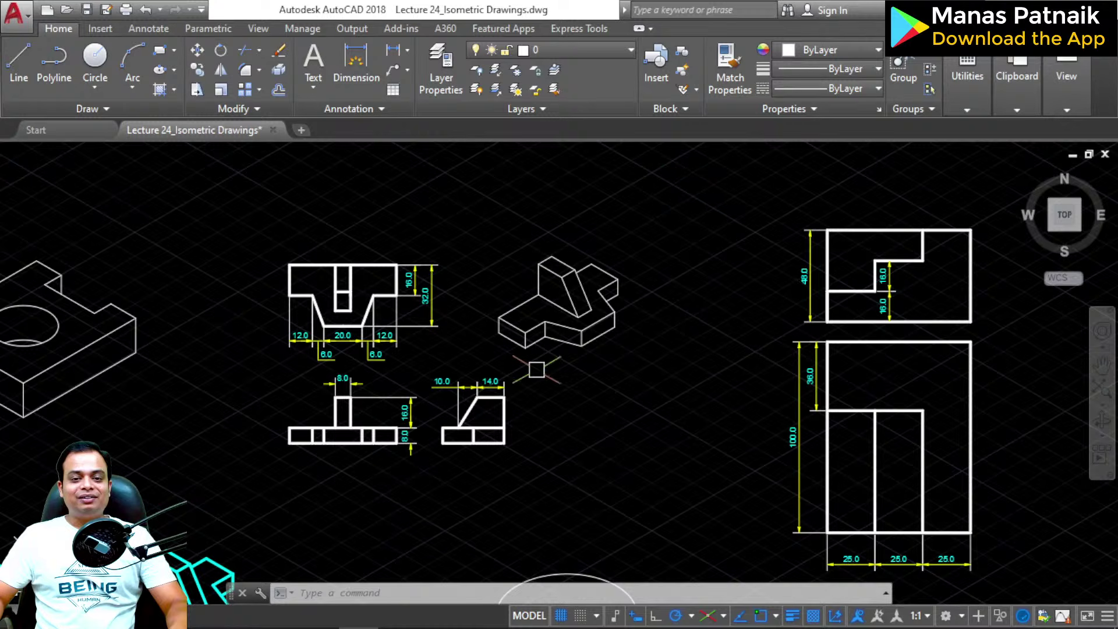
left_click(534, 464)
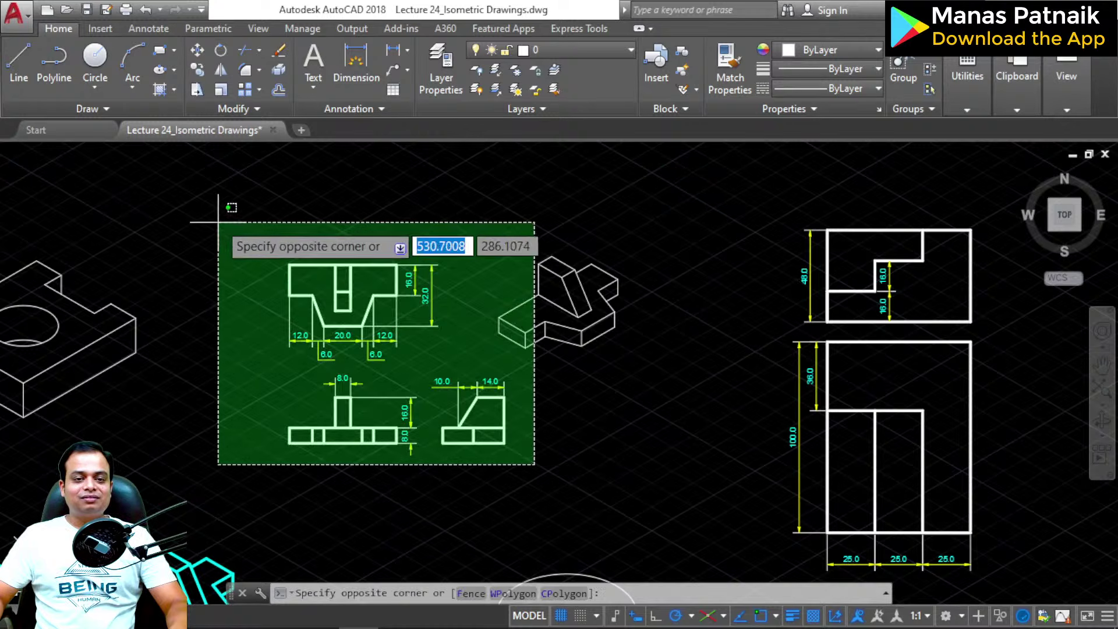
left_click(201, 209)
key("Escape")
left_click(212, 219)
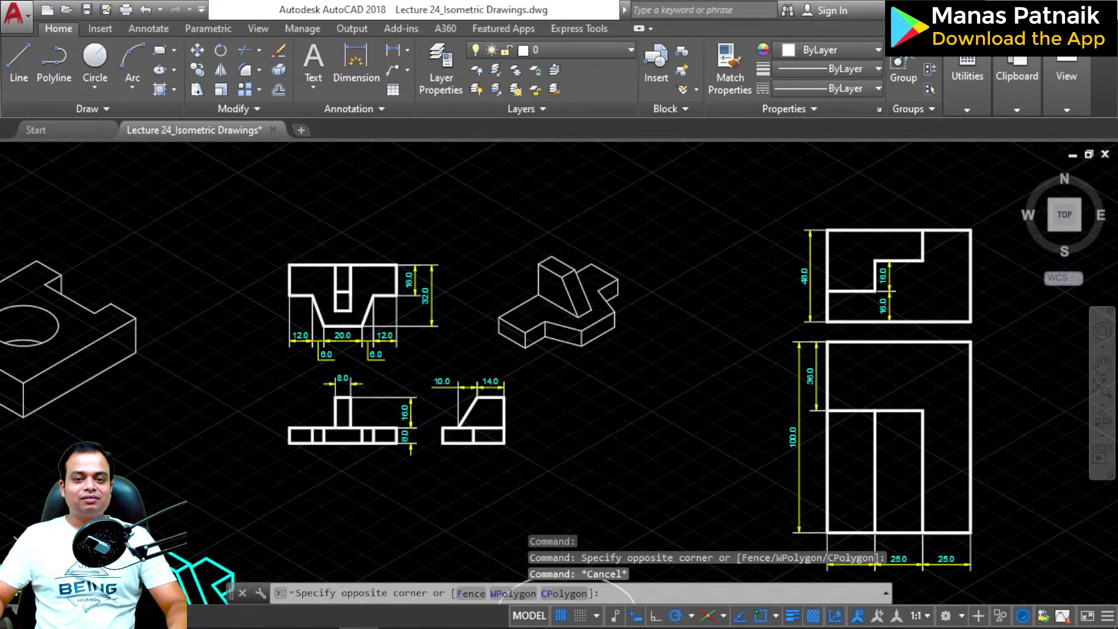
left_click(510, 493)
scroll(507, 419, "up", 7)
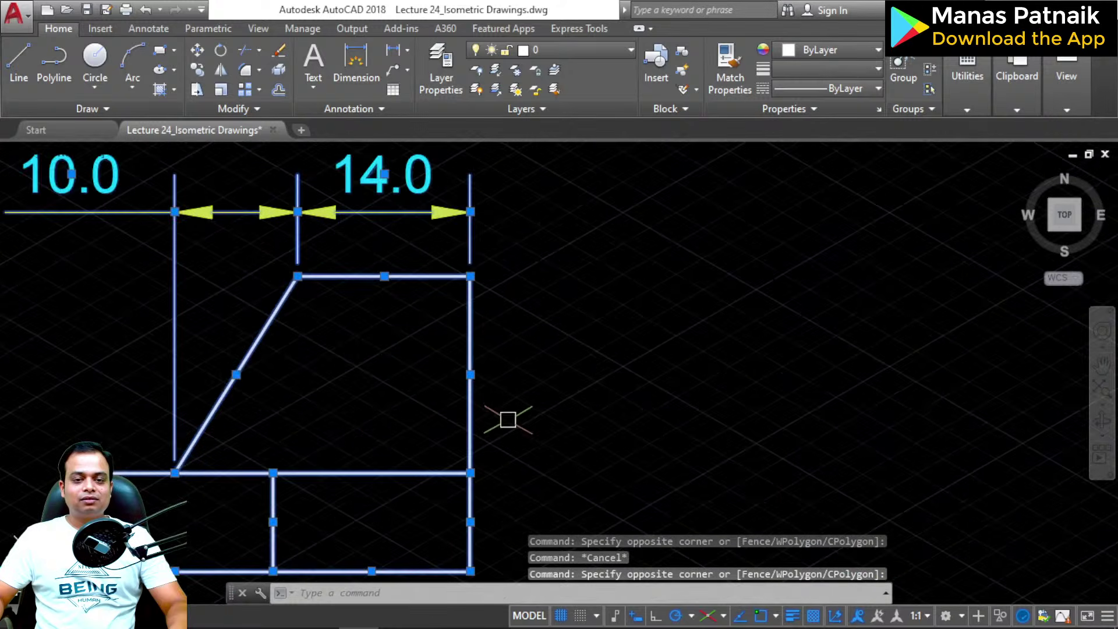
middle_click_drag(412, 242, 475, 578)
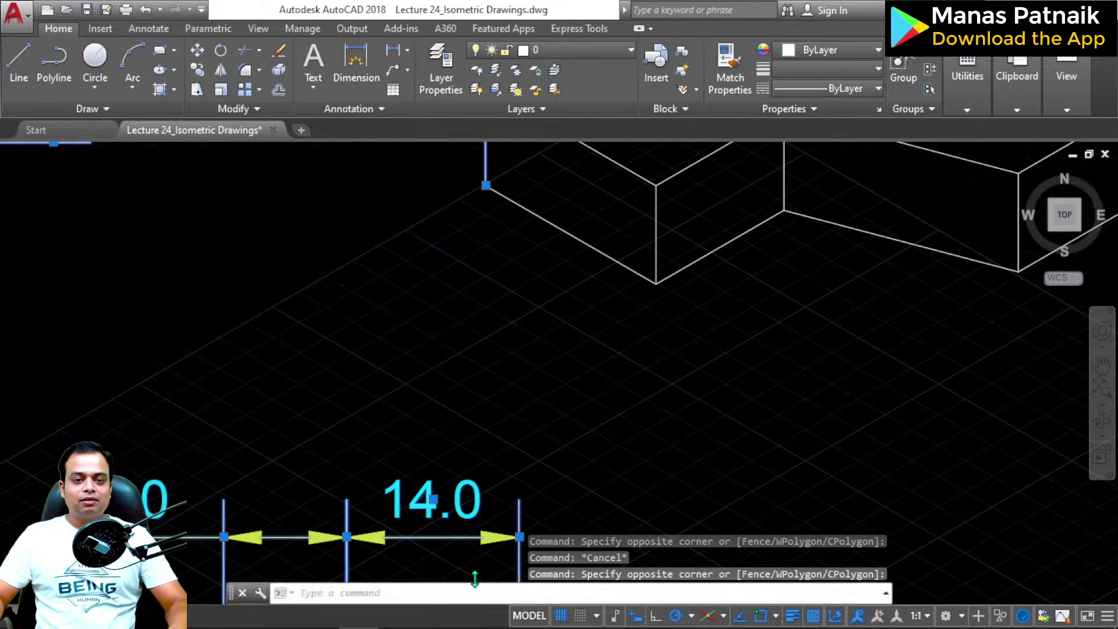
left_click(486, 185)
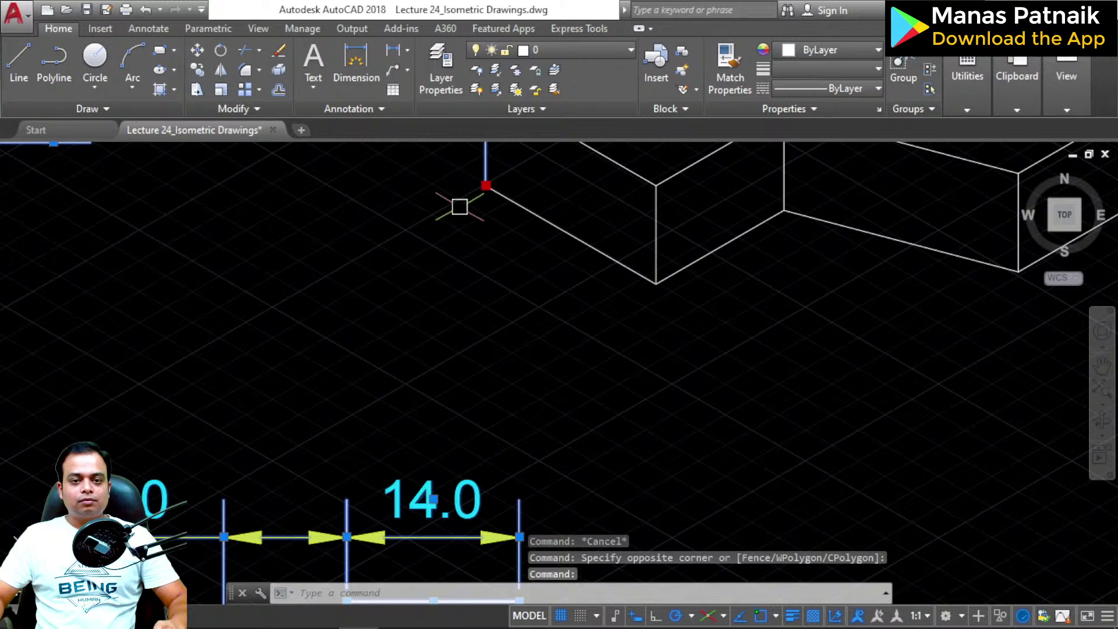
key("ctrl")
key("Escape")
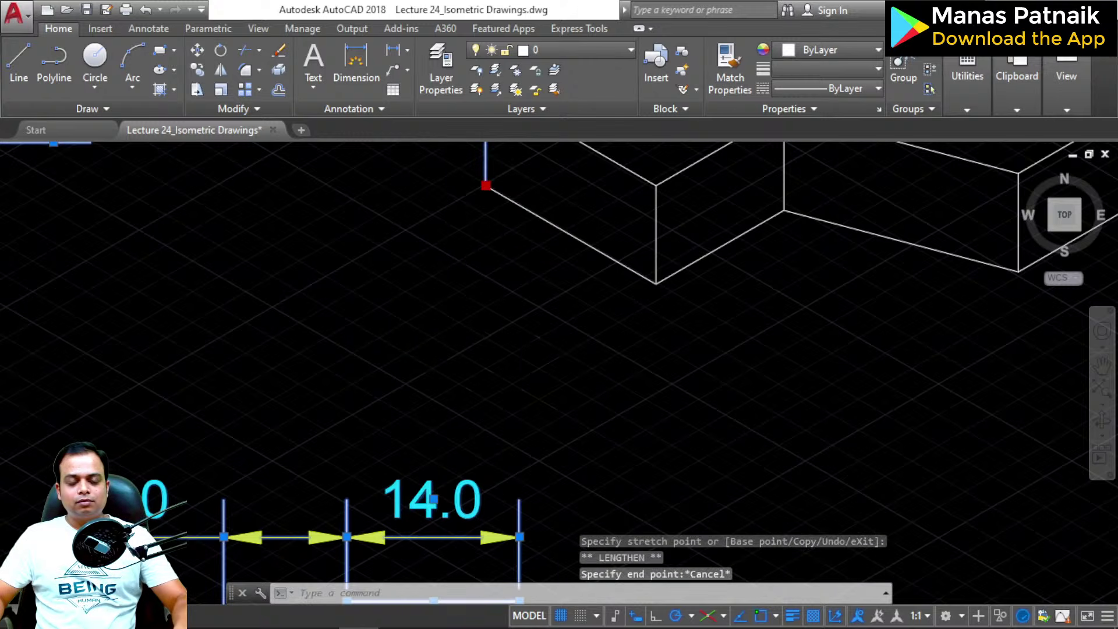
Step: Copy the ribbed bracket's three dimensioned views and isometric drawing, and paste them below the cyan stepped block exercise
scroll(456, 329, "down", 4)
scroll(455, 329, "down", 4)
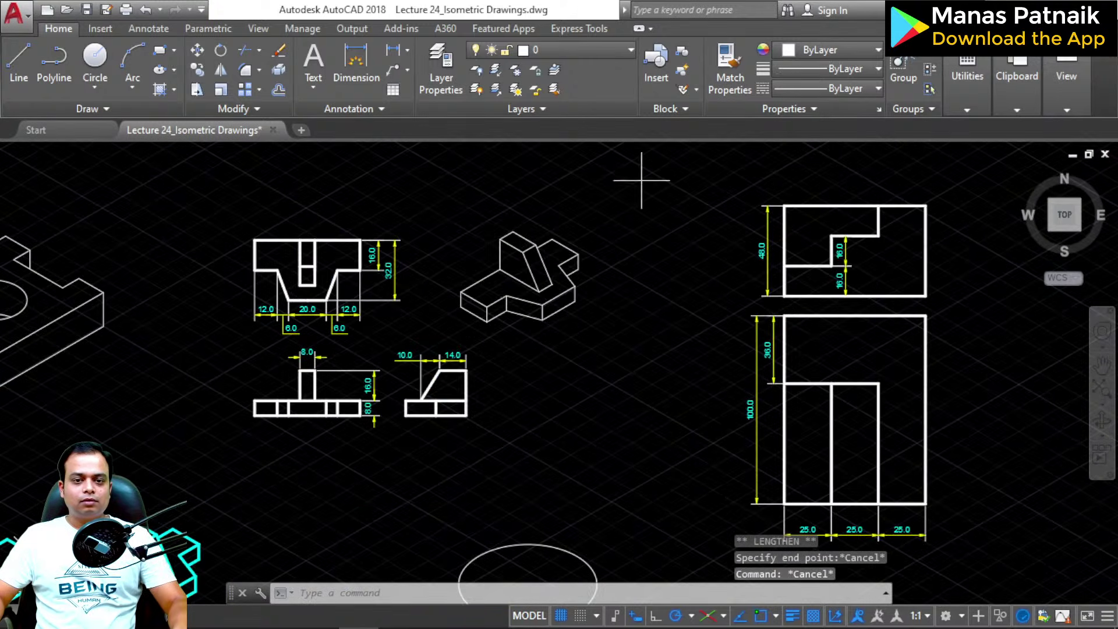
left_click(642, 180)
left_click(252, 438)
key("Escape")
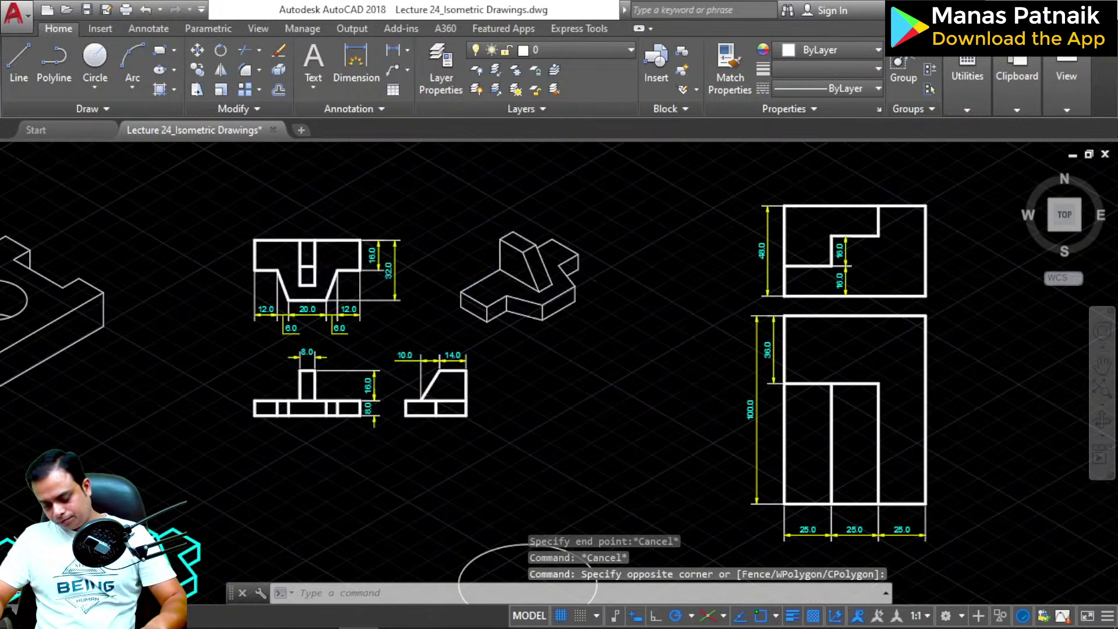
key("ctrl+c")
scroll(674, 469, "down", 6)
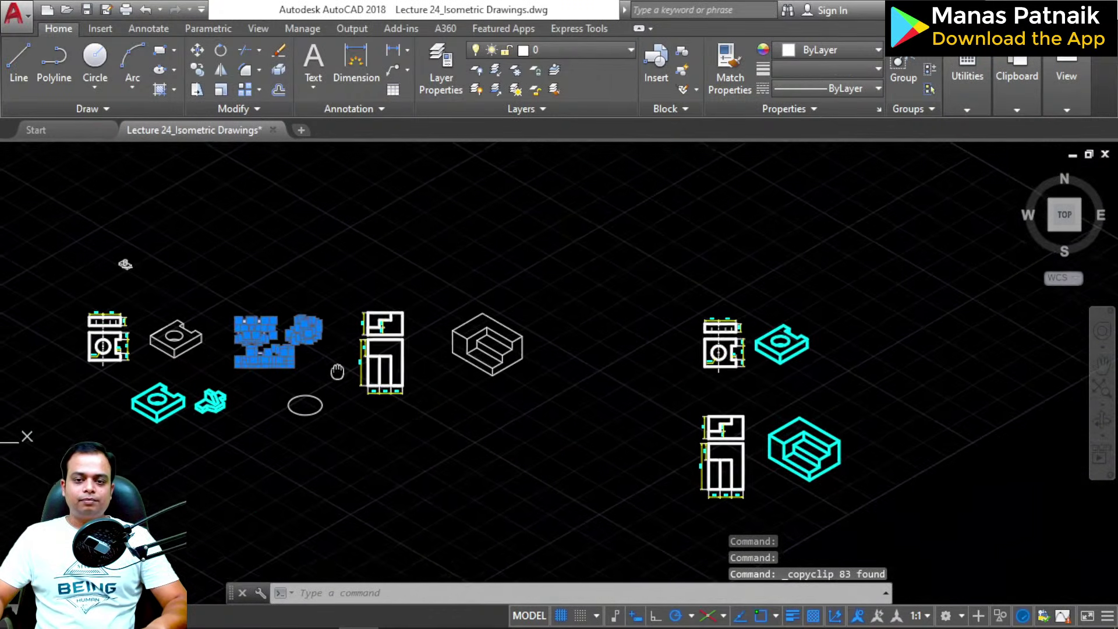
middle_click_drag(744, 501, 628, 377)
key("ctrl+v")
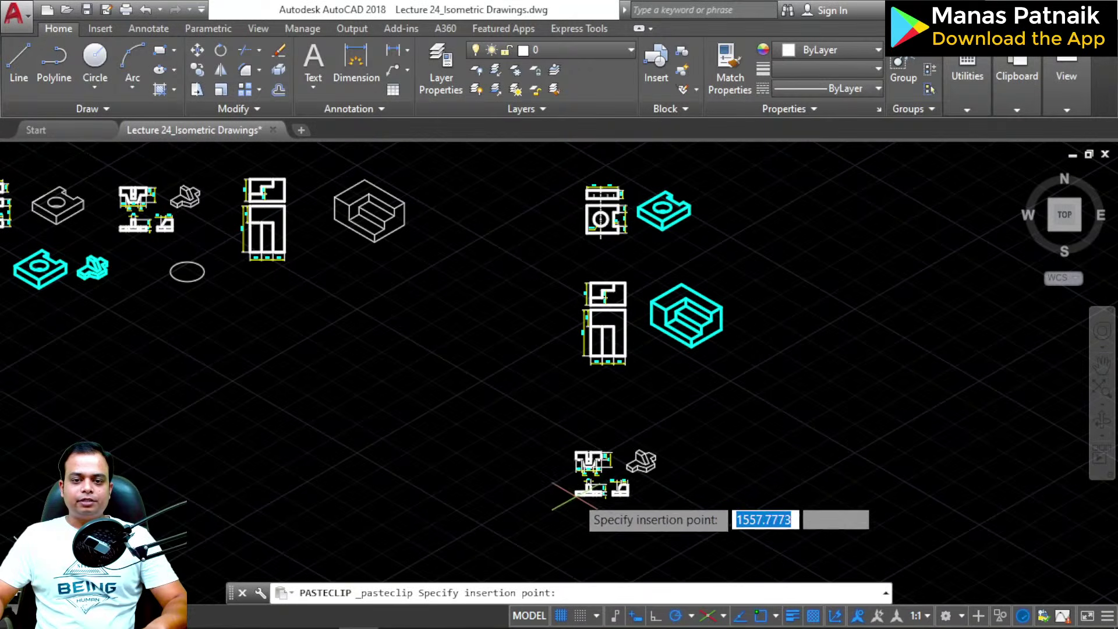
left_click(586, 479)
Step: Delete the isometric drawing from the pasted bracket copy, leaving only the dimensioned views
left_click(682, 406)
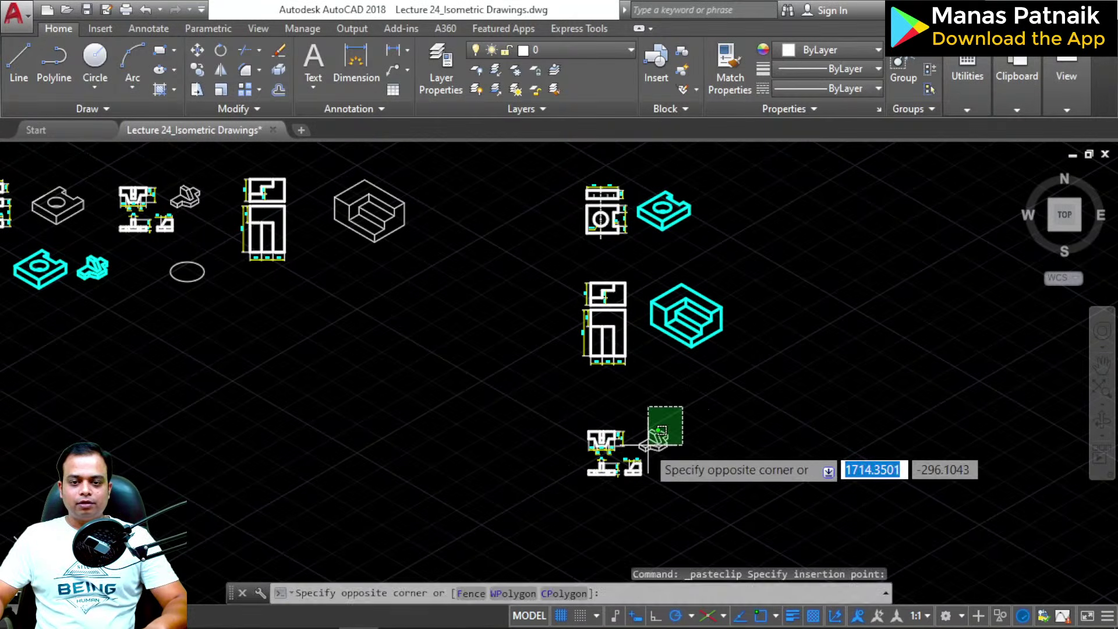
left_click(641, 457)
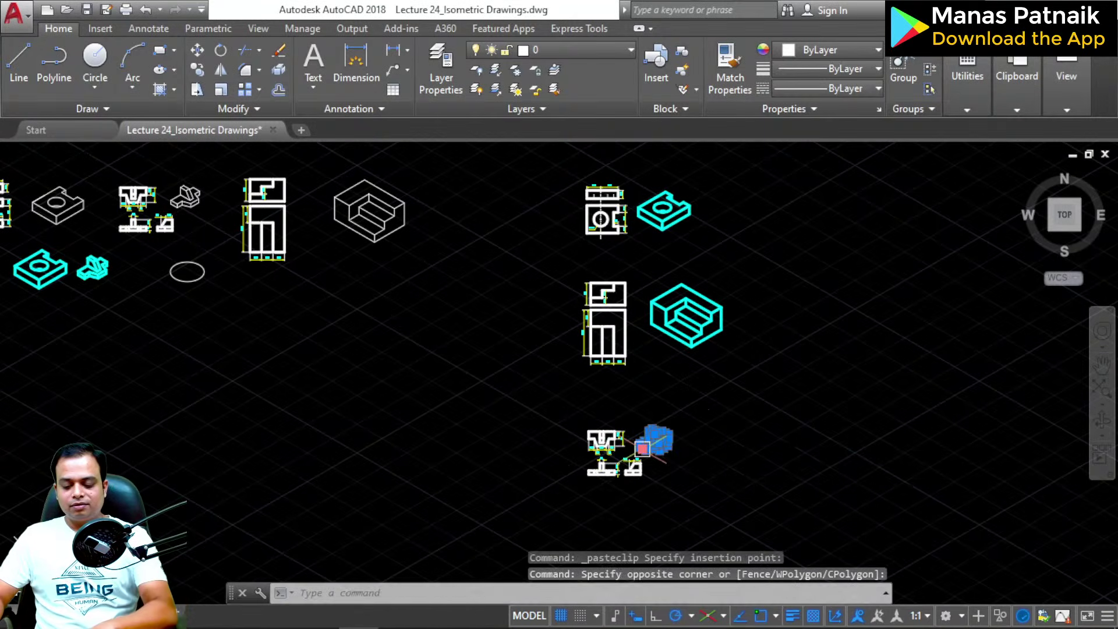
scroll(640, 448, "up", 5)
key("Delete")
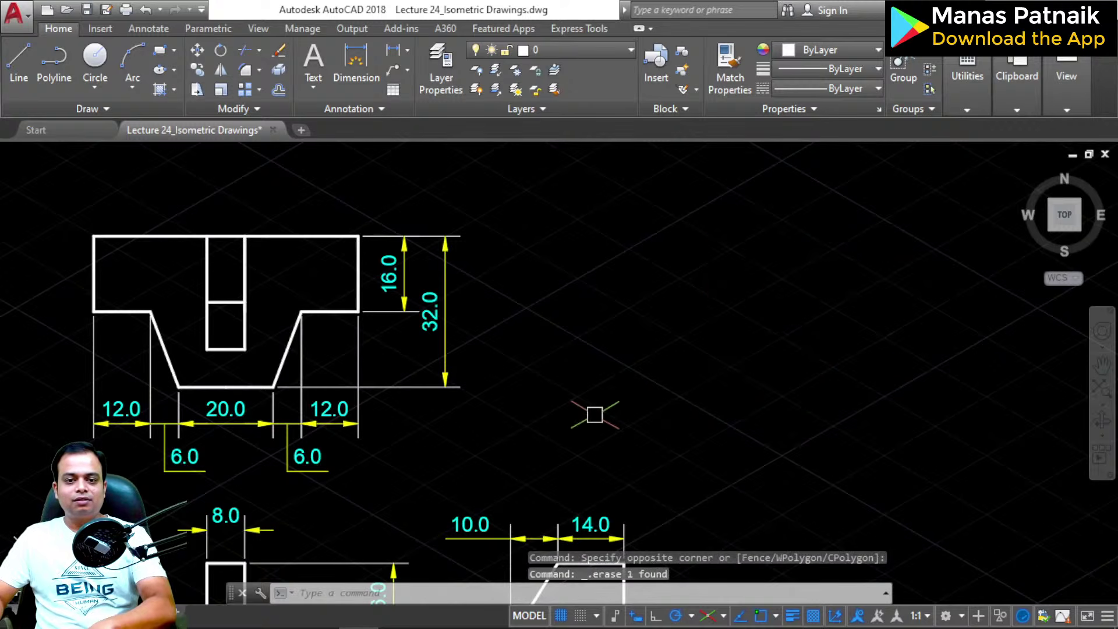
Step: Examine the shape and dimensions of the ribbed bracket in its pasted orthographic views
scroll(594, 414, "down", 2)
mouse_move(584, 449)
middle_mouse_down()
mouse_move(664, 315)
mouse_move(626, 299)
mouse_move(618, 330)
middle_mouse_up()
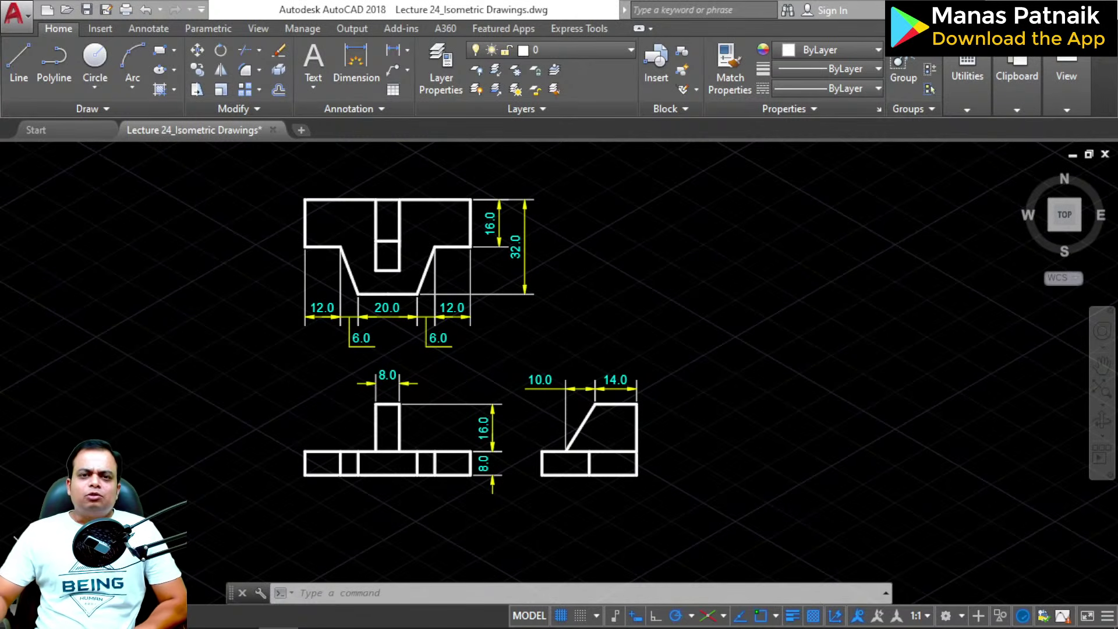
left_click(359, 628)
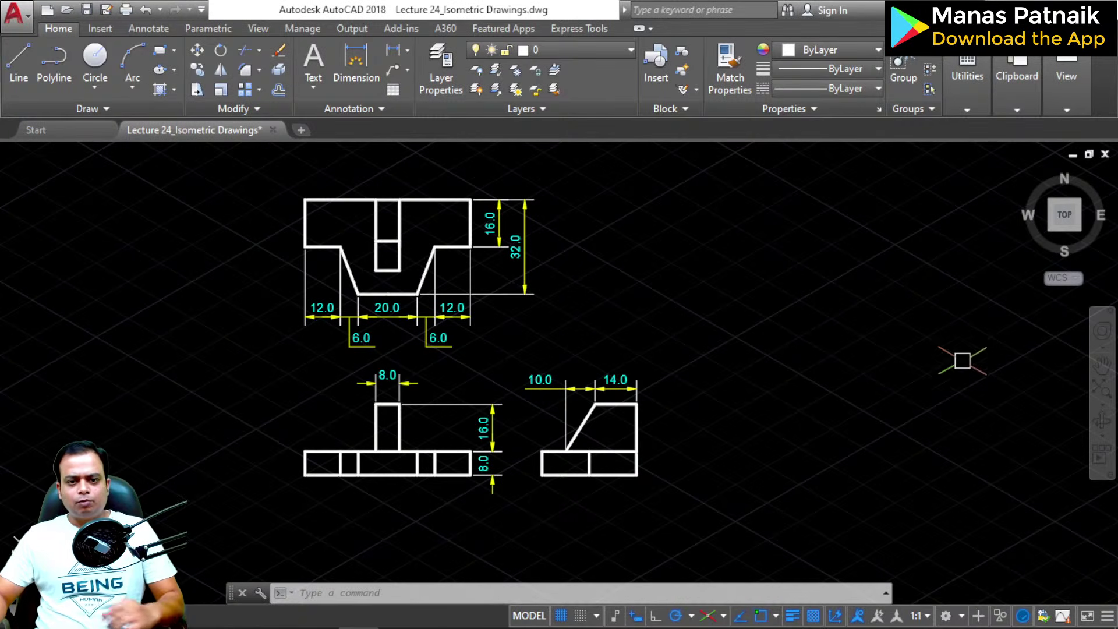
middle_click_drag(743, 357, 720, 369)
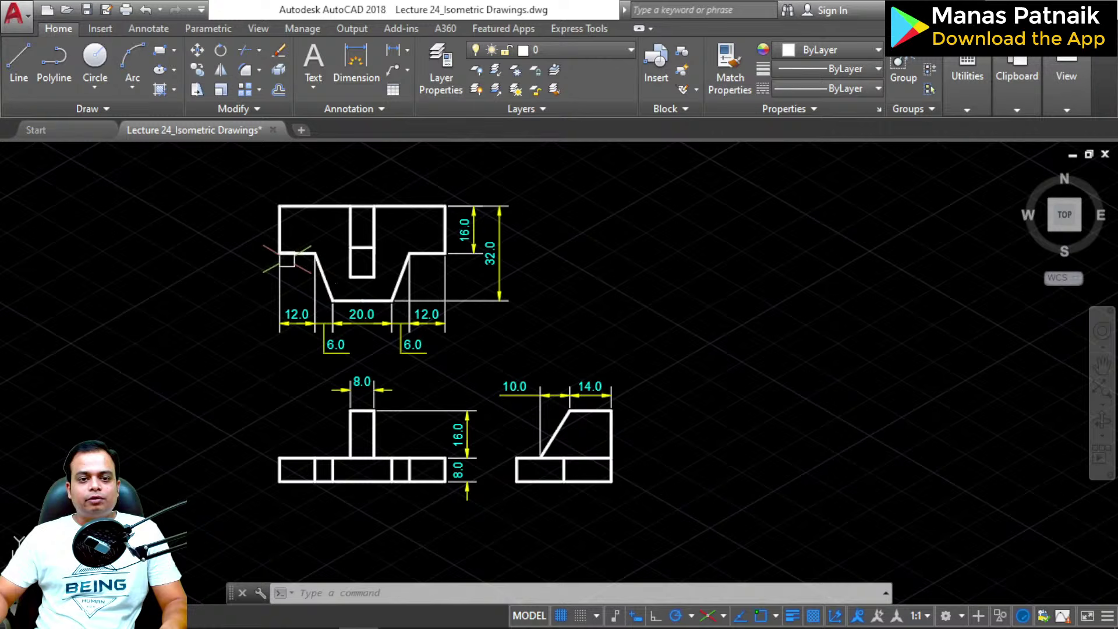
mouse_move(867, 402)
middle_mouse_down()
mouse_move(751, 402)
mouse_move(879, 442)
middle_mouse_up()
scroll(331, 336, "up", 2)
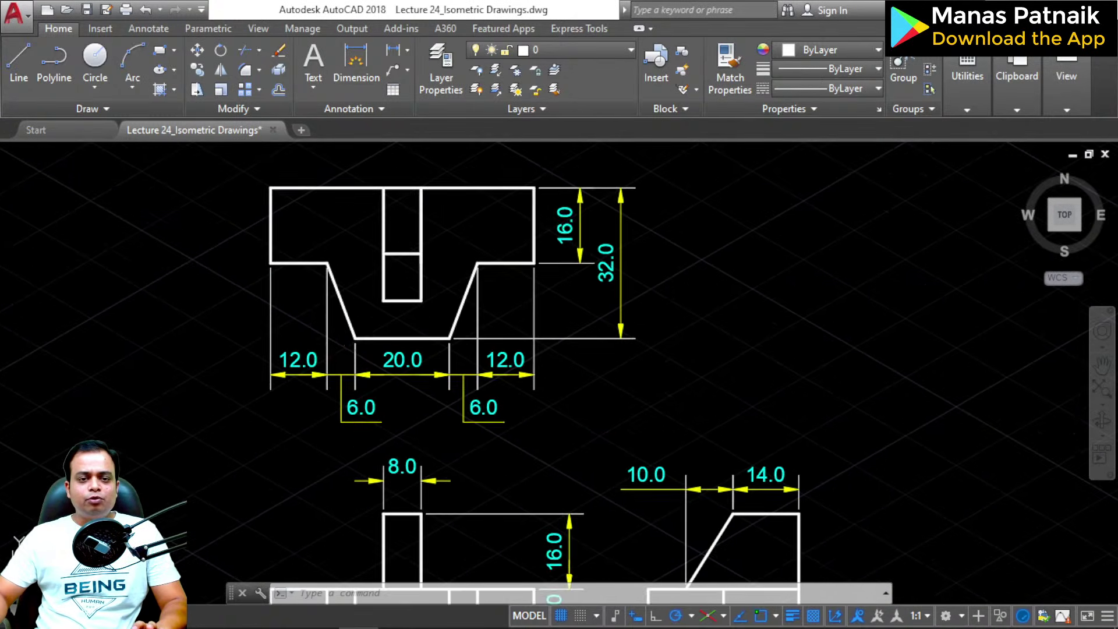
mouse_move(331, 337)
middle_mouse_down()
mouse_move(352, 376)
mouse_move(341, 446)
middle_mouse_up()
scroll(353, 378, "up", 2)
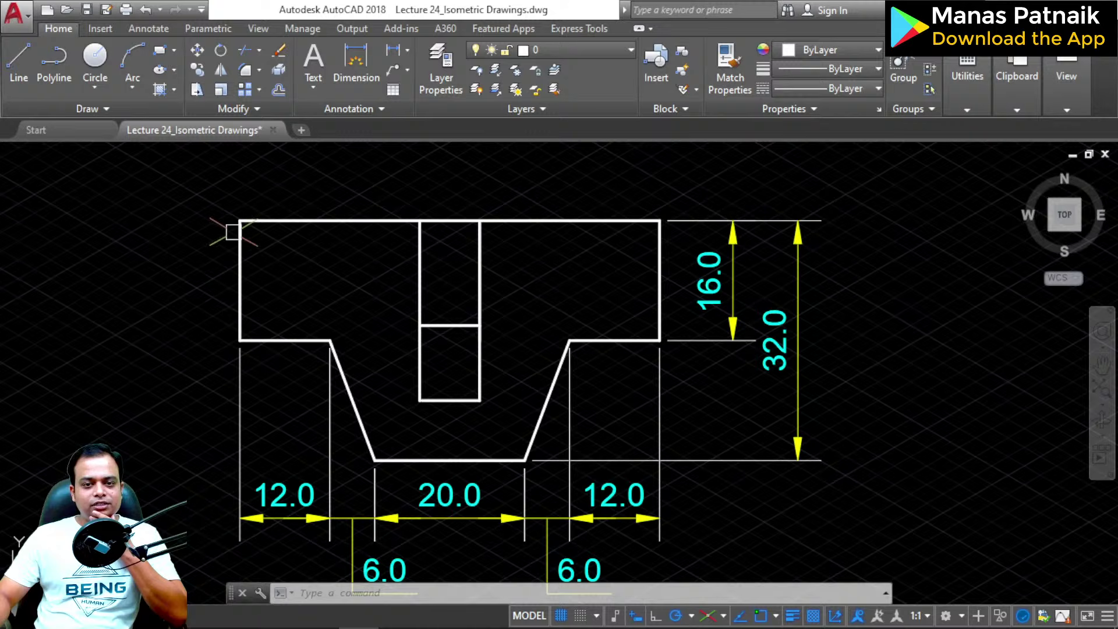
scroll(757, 454, "down", 4)
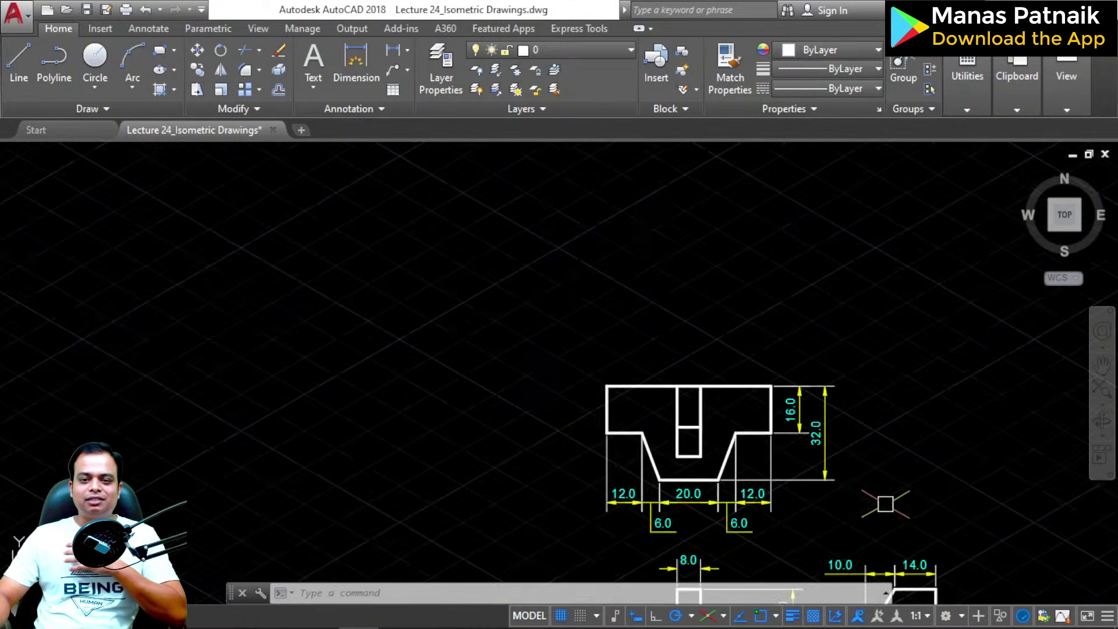
mouse_move(885, 503)
middle_mouse_down()
mouse_move(474, 389)
mouse_move(414, 389)
mouse_move(400, 313)
middle_mouse_up()
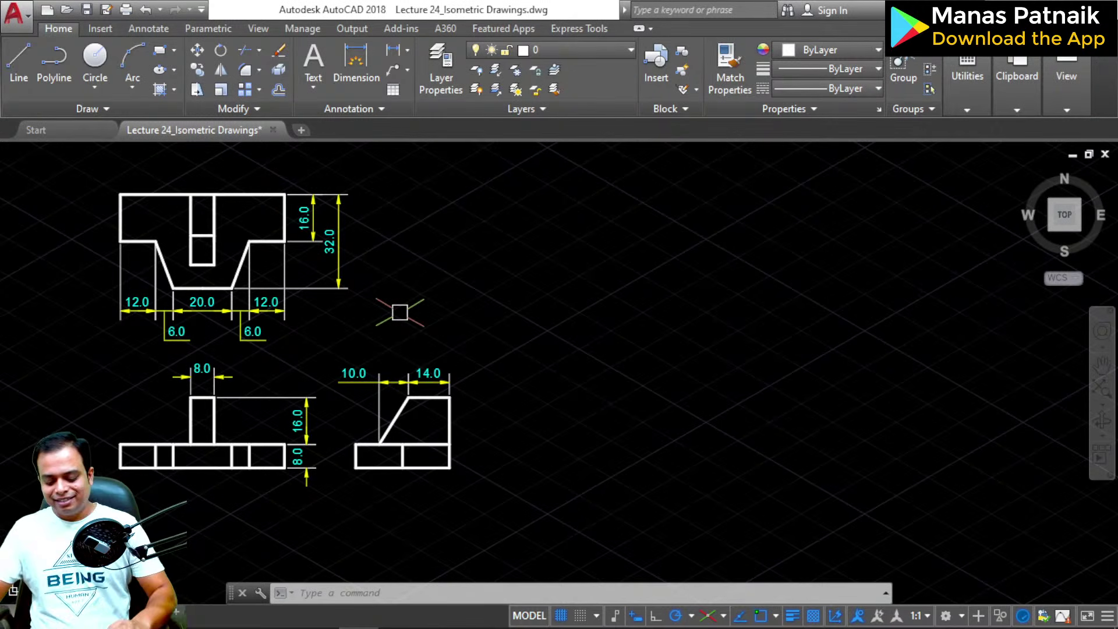
type("l")
key("Return")
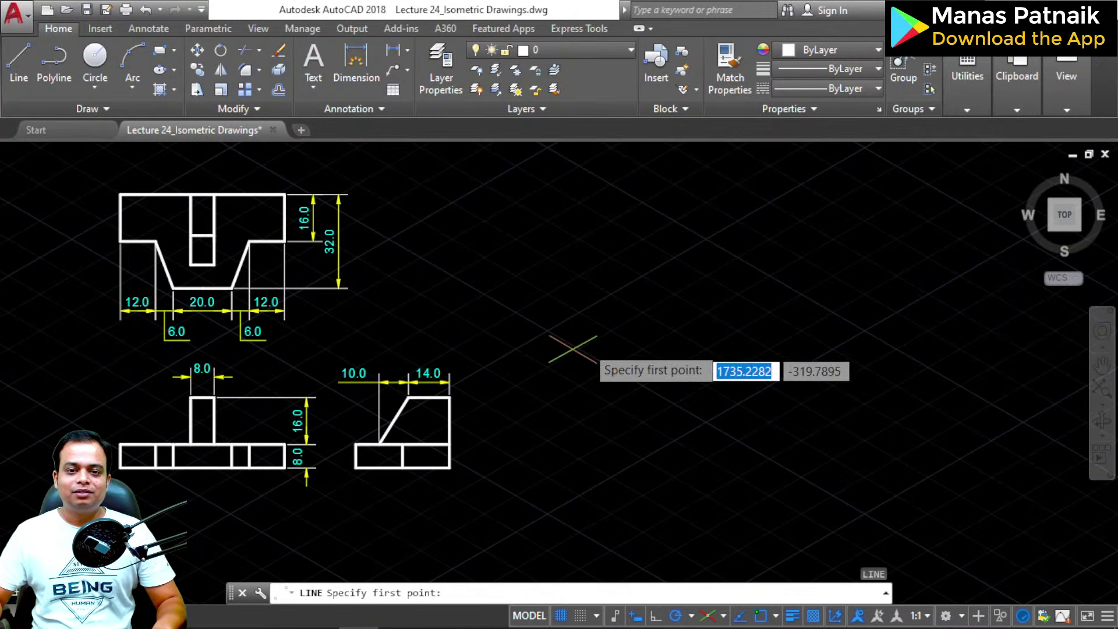
left_click(592, 365)
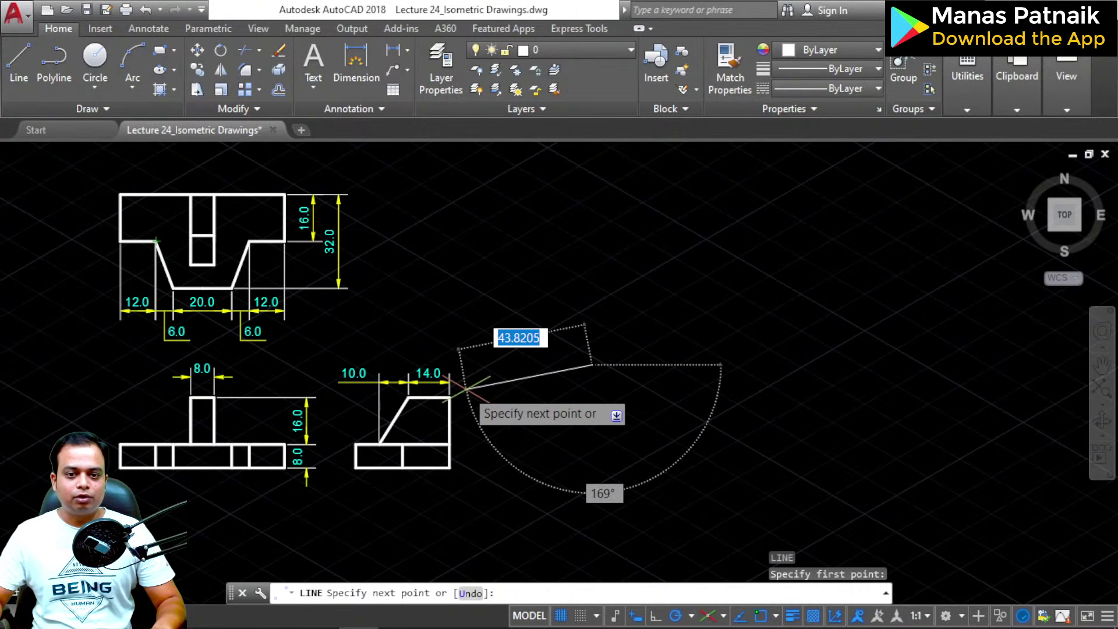
key("Escape")
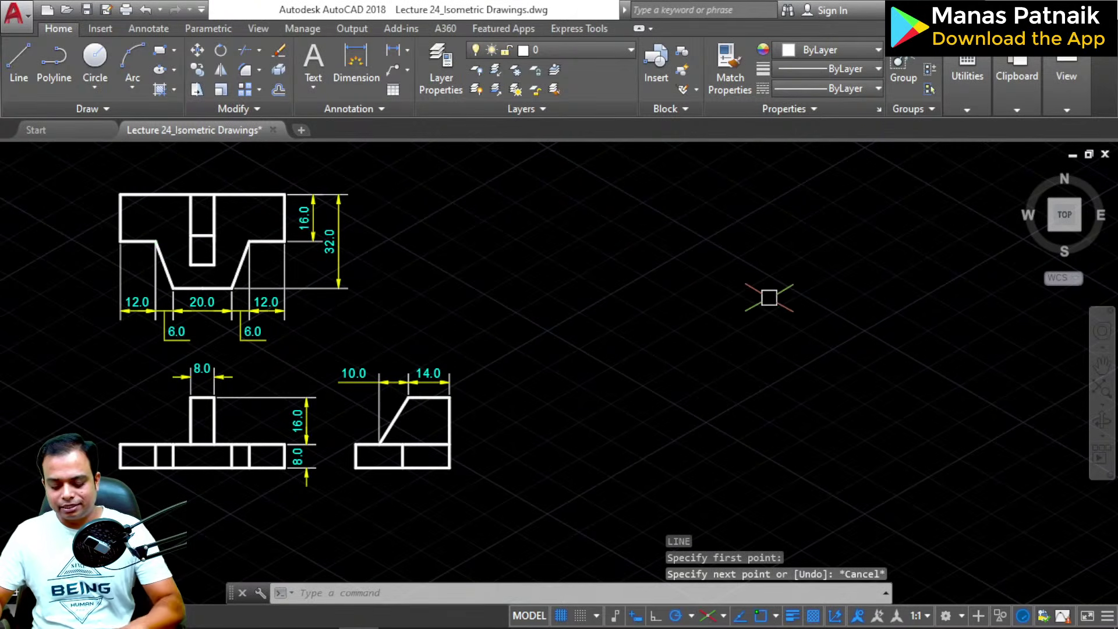
Step: Draw the base's first two outline edges beside the views: 12 units along 210°, followed by 16 units along 150°
key("Return")
left_click(652, 257)
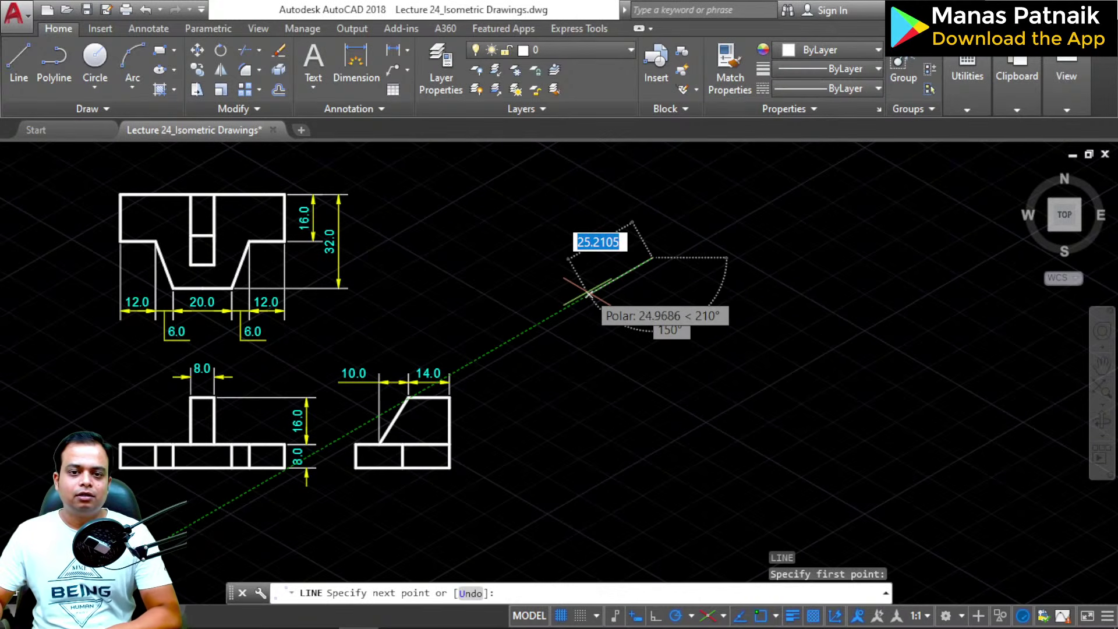
type("12")
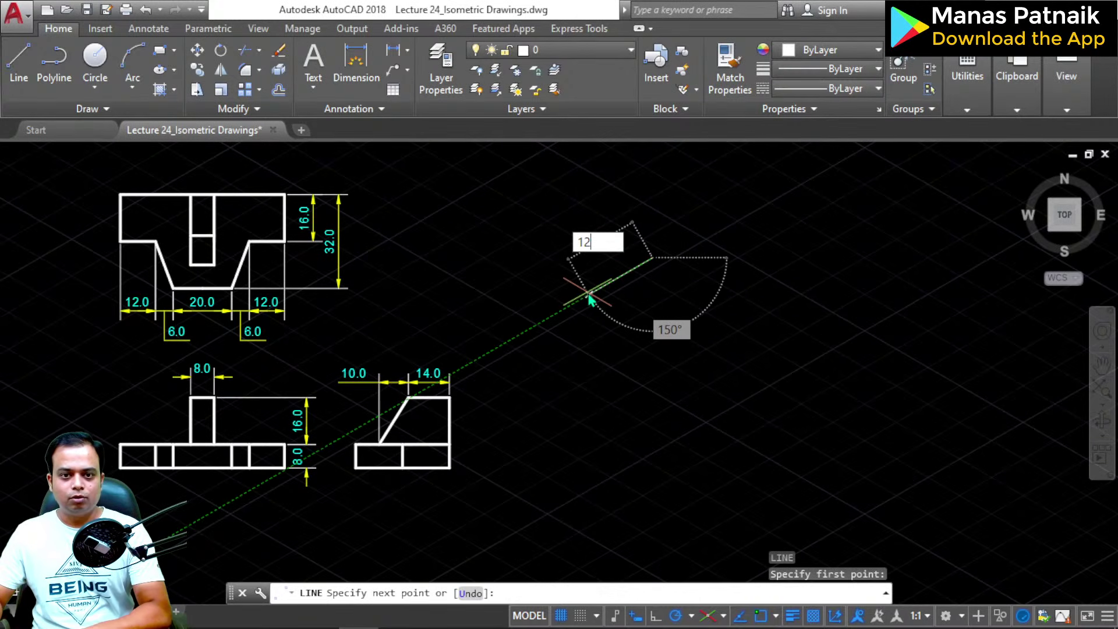
key("Return")
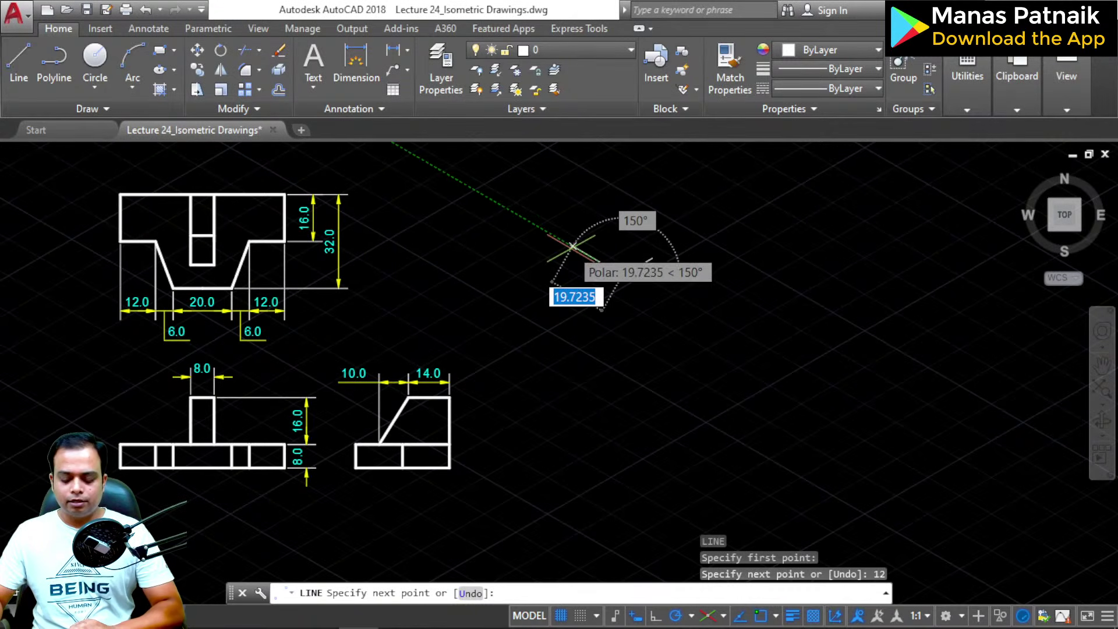
type("16")
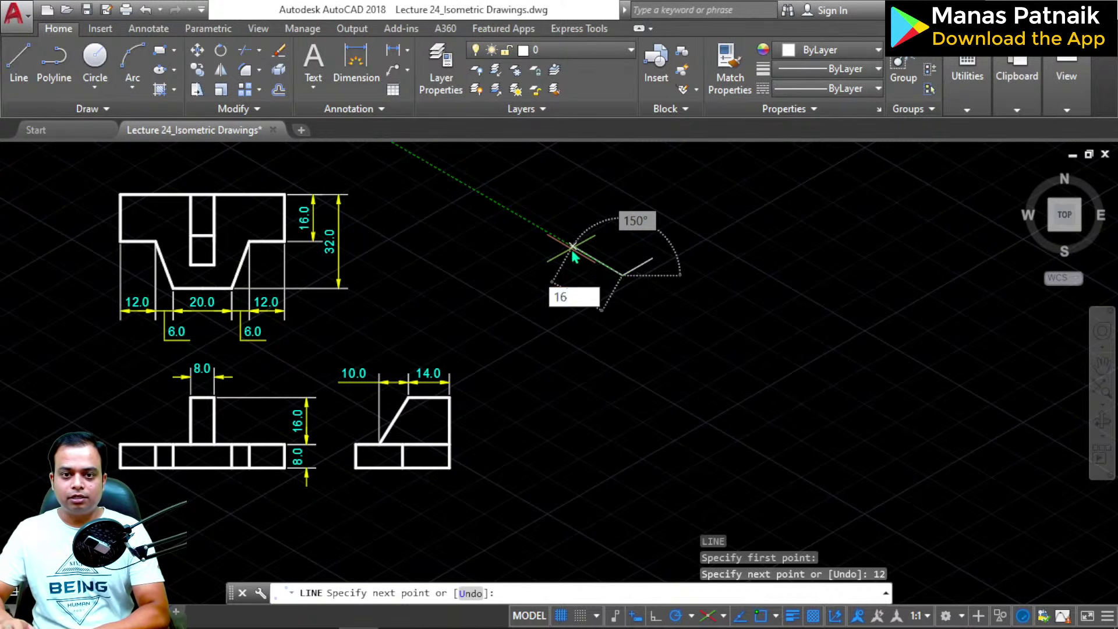
key("Return")
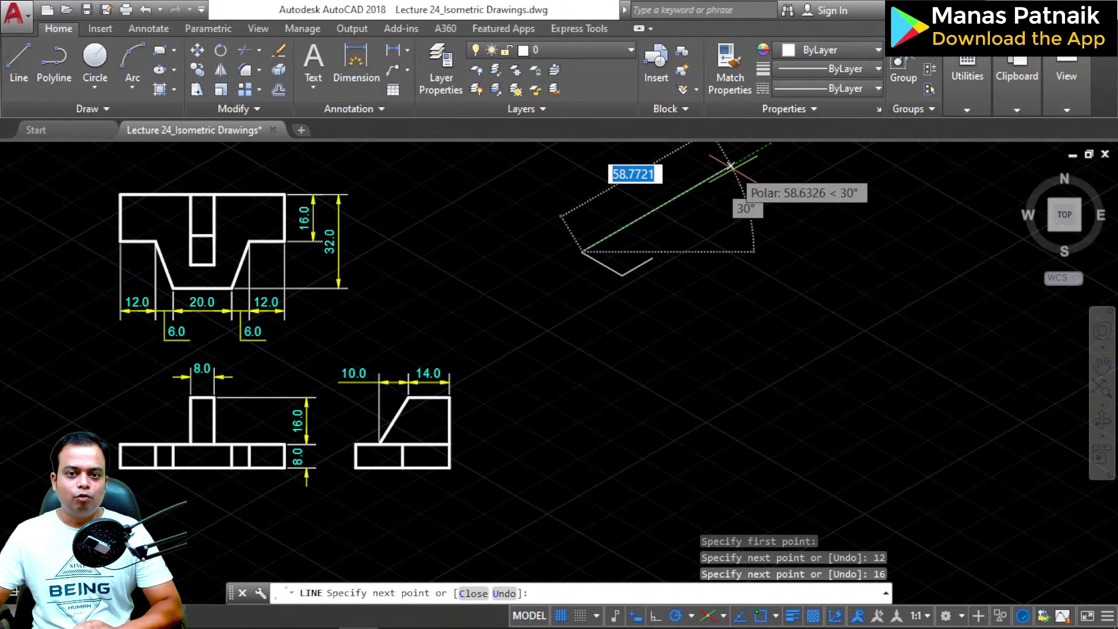
Step: Continue the base outline with the 56-unit back edge along 30° and the 16-unit side edge along 330°
middle_click_drag(732, 170, 618, 245)
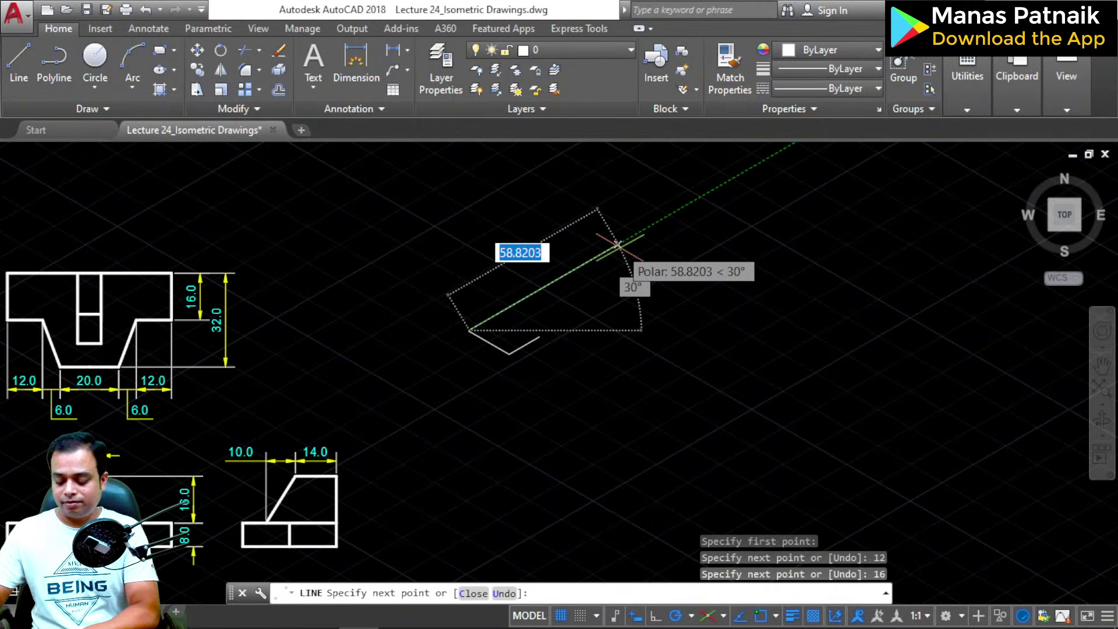
type("56")
key("Return")
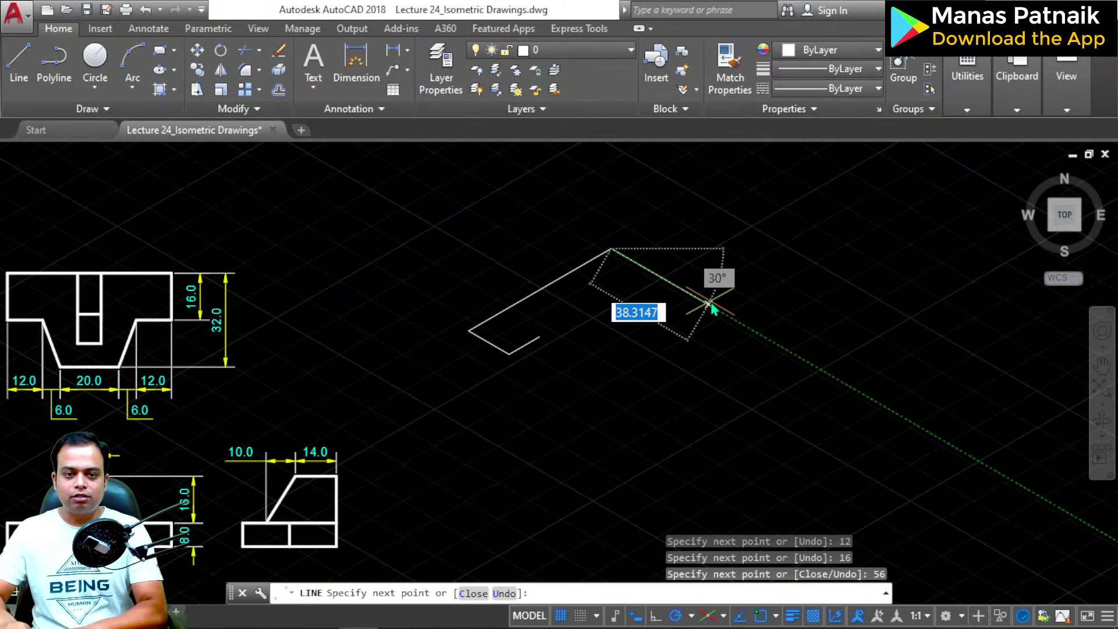
type("16")
key("Return")
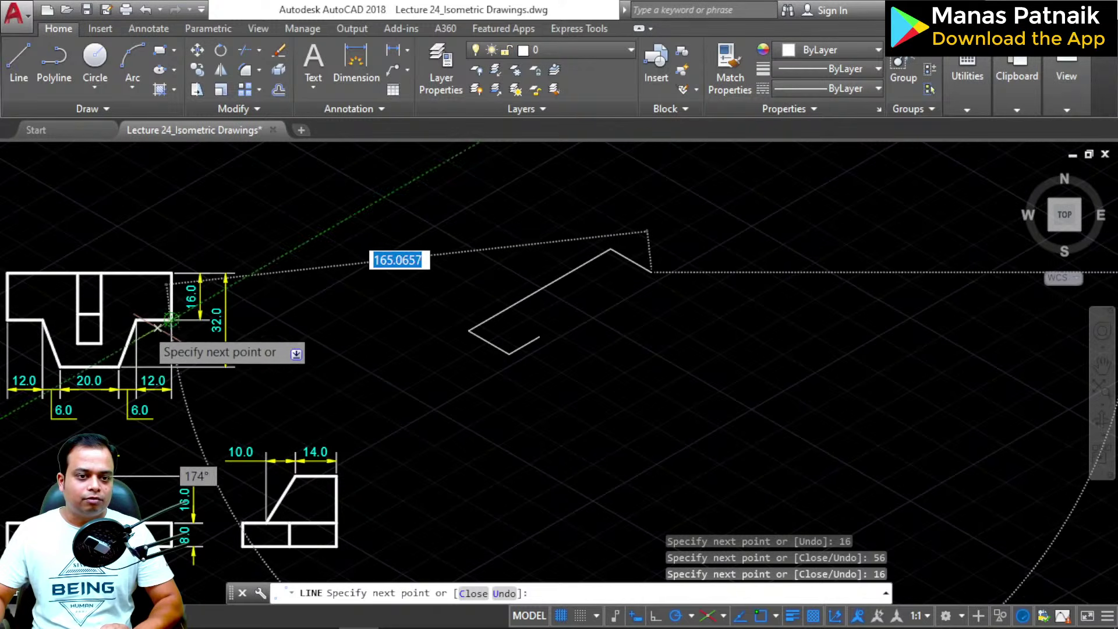
Step: Check the top view and end the open base outline with a 12-unit front edge along 210°
scroll(148, 333, "up", 2)
scroll(147, 331, "up", 4)
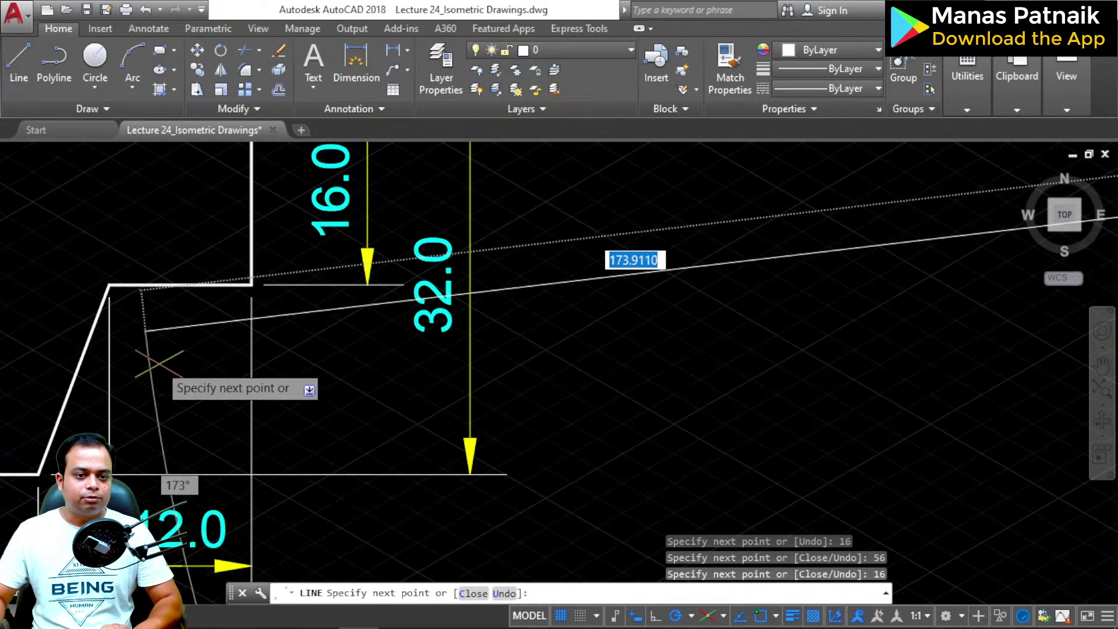
scroll(169, 475, "down", 2)
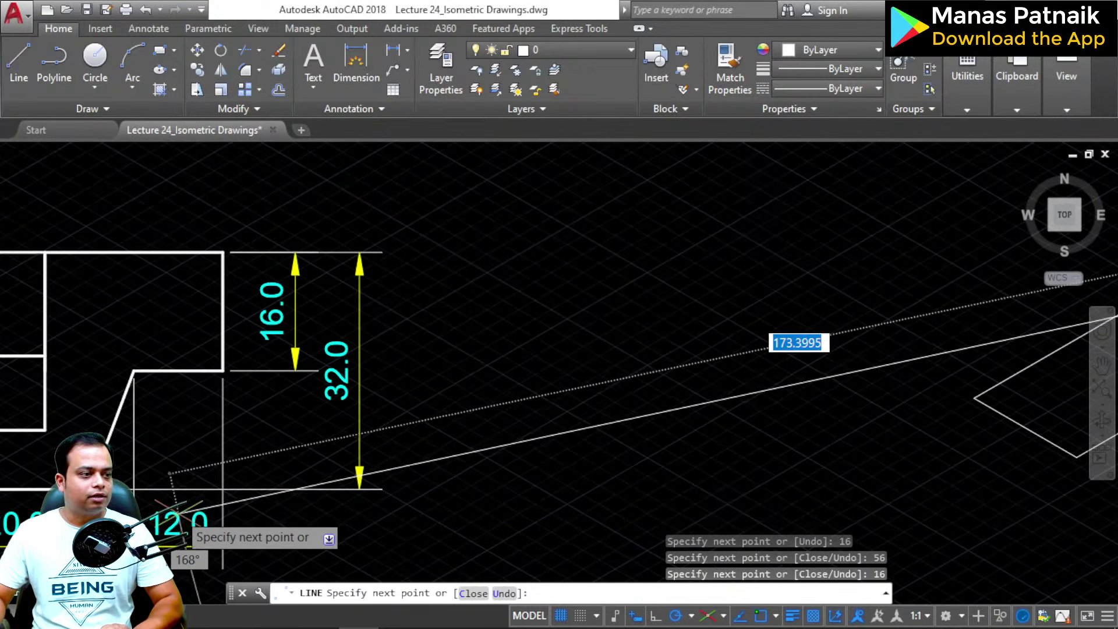
middle_click_drag(187, 525, 371, 445)
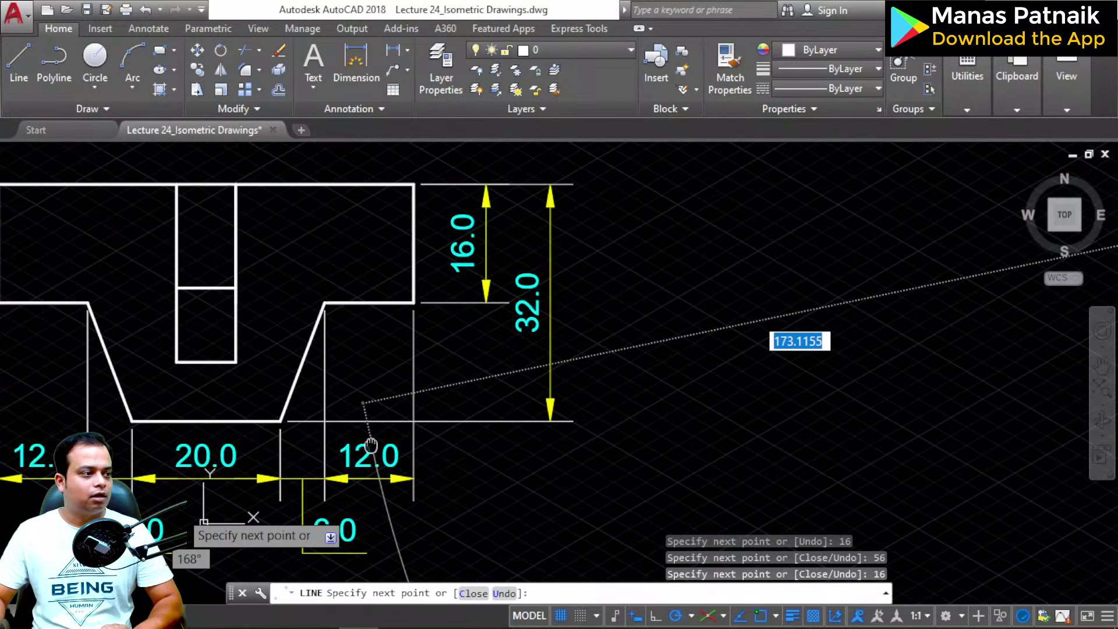
scroll(699, 371, "down", 2)
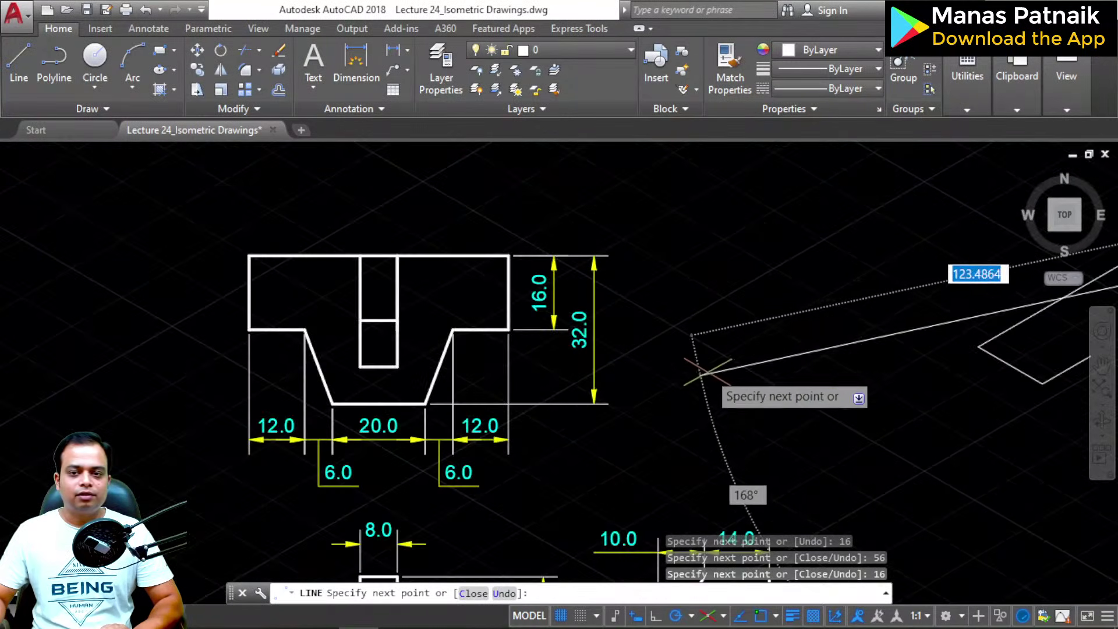
middle_click_drag(929, 342, 617, 377)
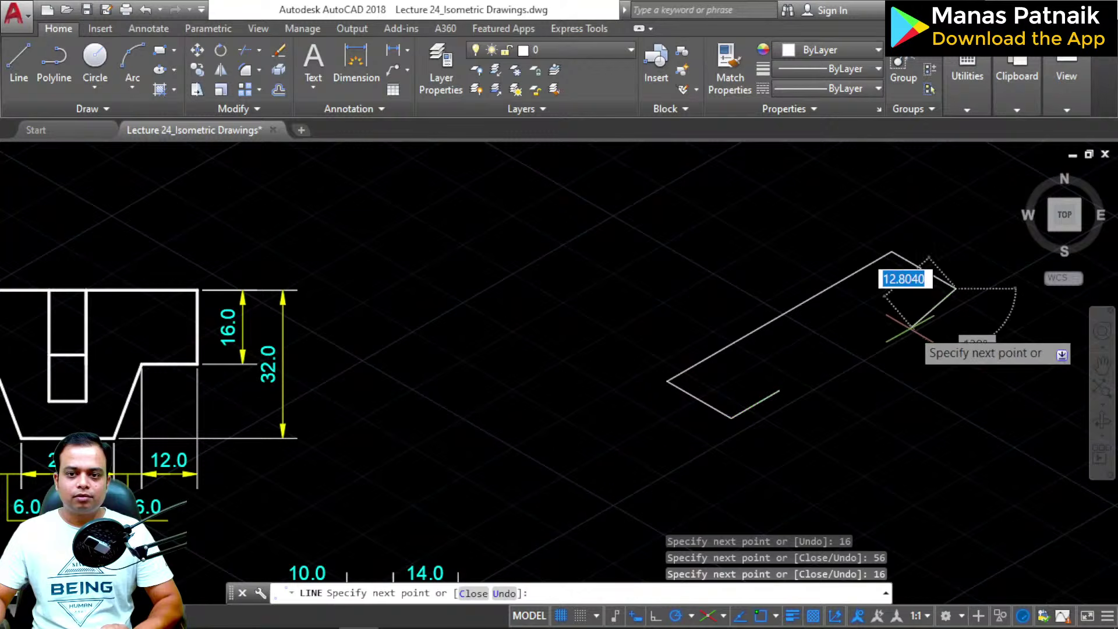
type("12")
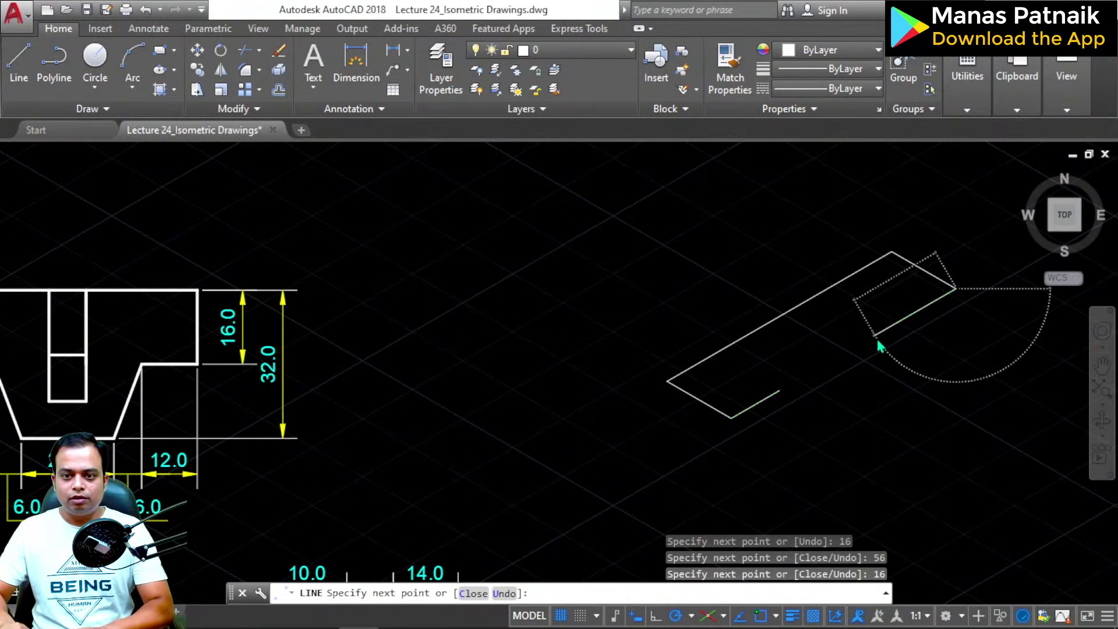
key("Return")
key("Return")
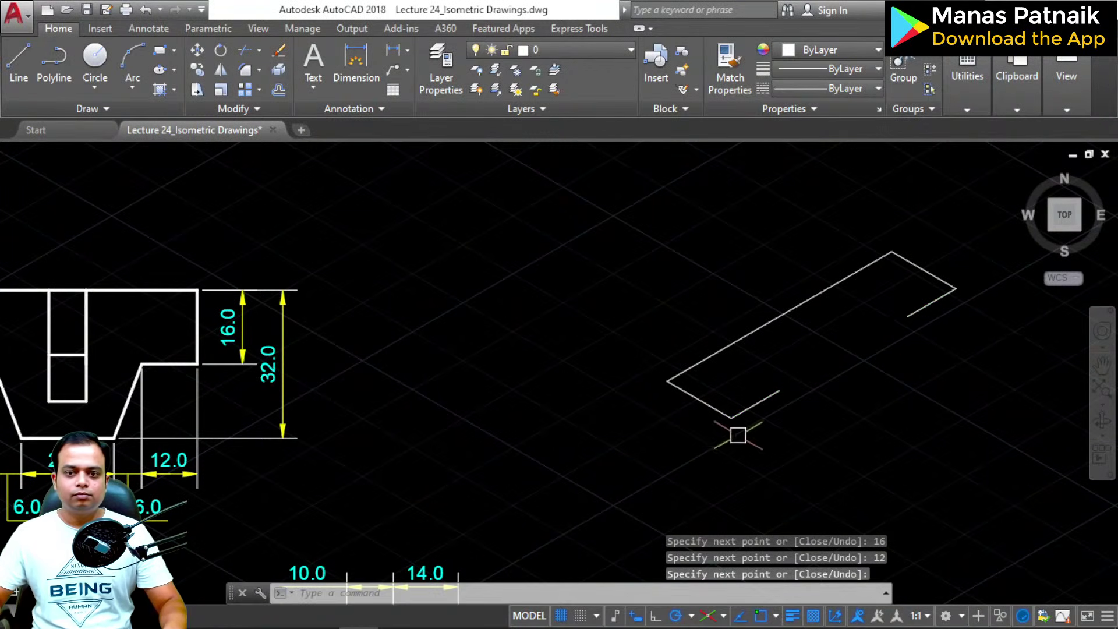
Step: Cut the open isometric base outline and paste it slightly lower and closer to the dimensioned top view
scroll(751, 435, "down", 2)
left_click(948, 265)
left_click(708, 445)
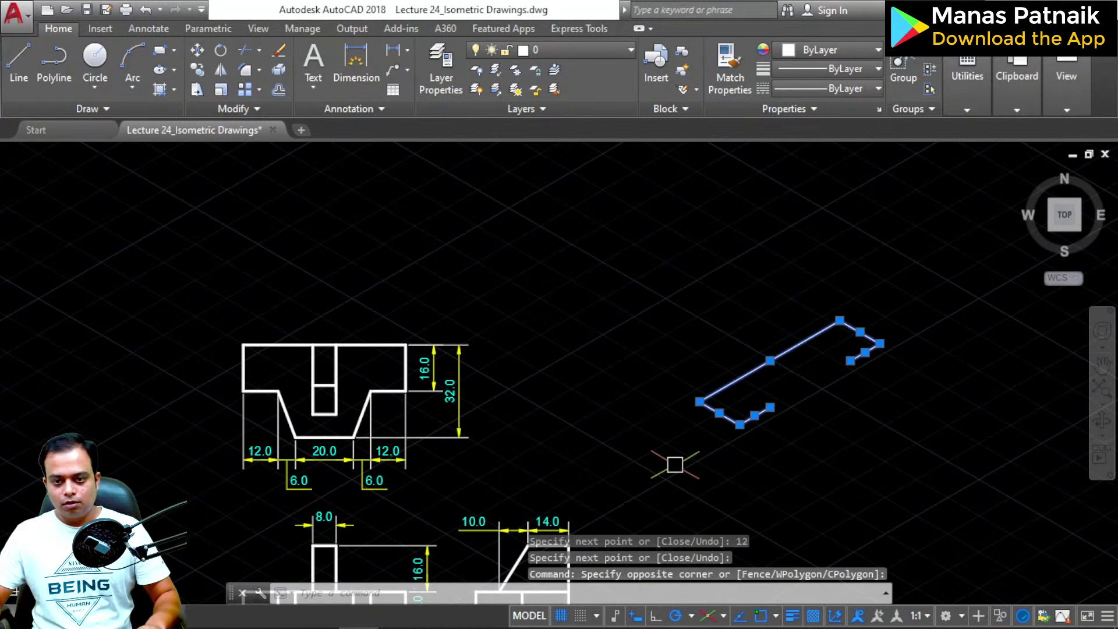
key("ctrl+c")
key("ctrl+v")
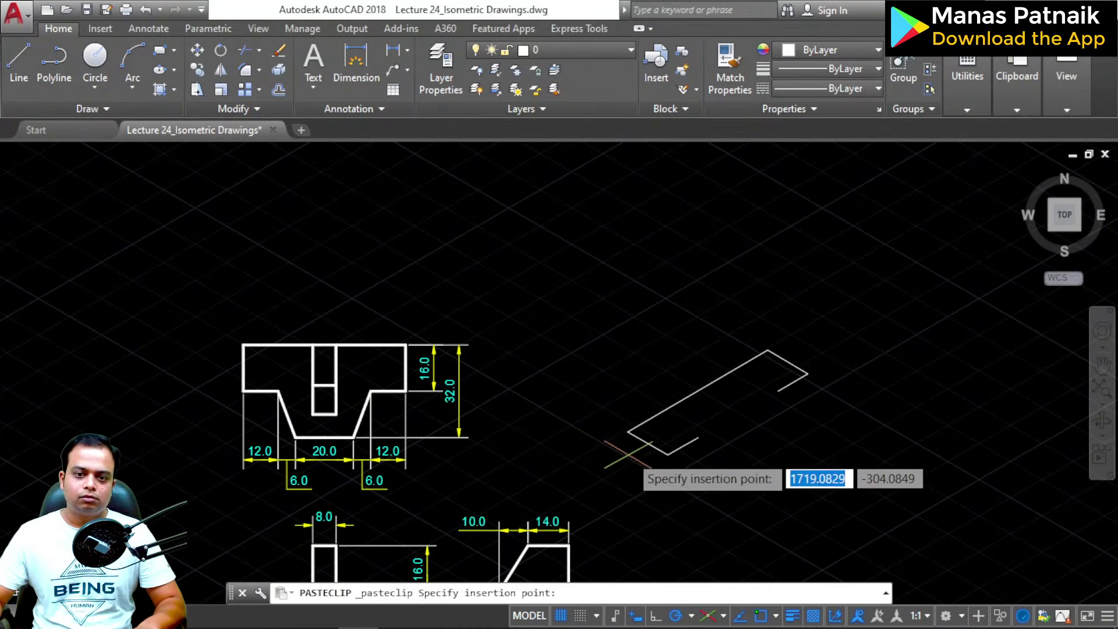
left_click(621, 488)
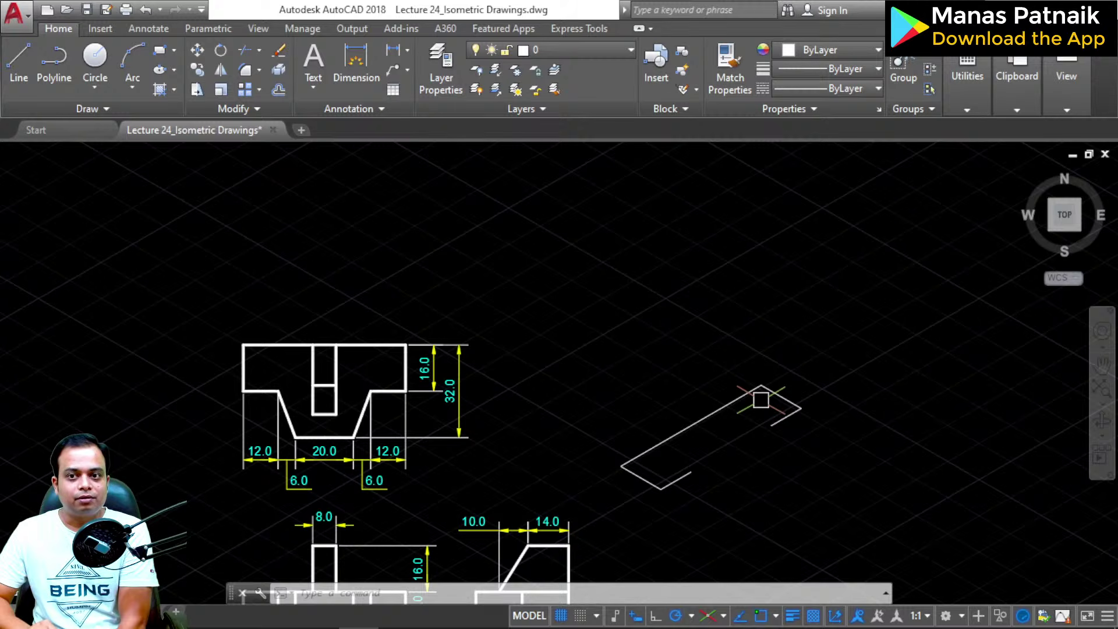
left_click(689, 478)
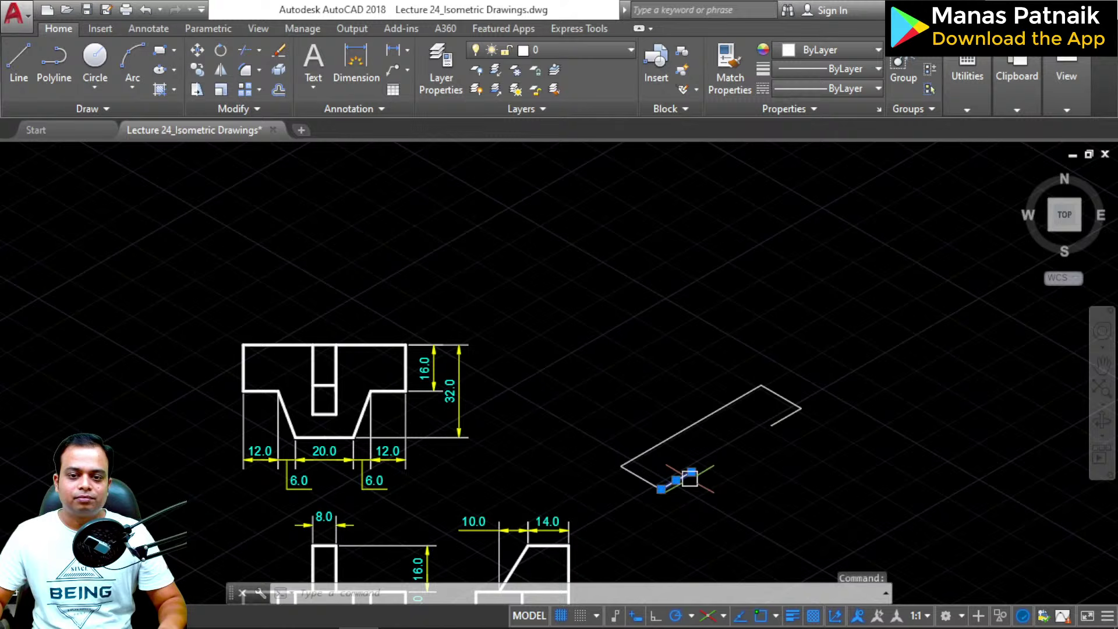
left_click(778, 427)
key("Escape")
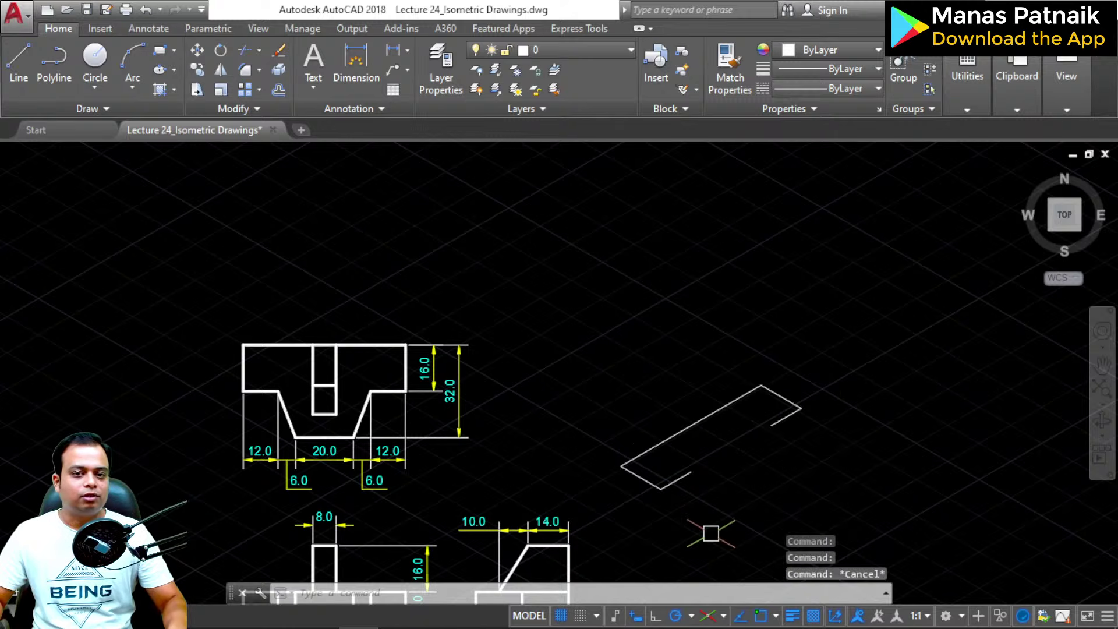
Step: Draw a 32-unit centre line along 330° from the midpoint of the base outline's 56-unit back edge
scroll(308, 381, "up", 2)
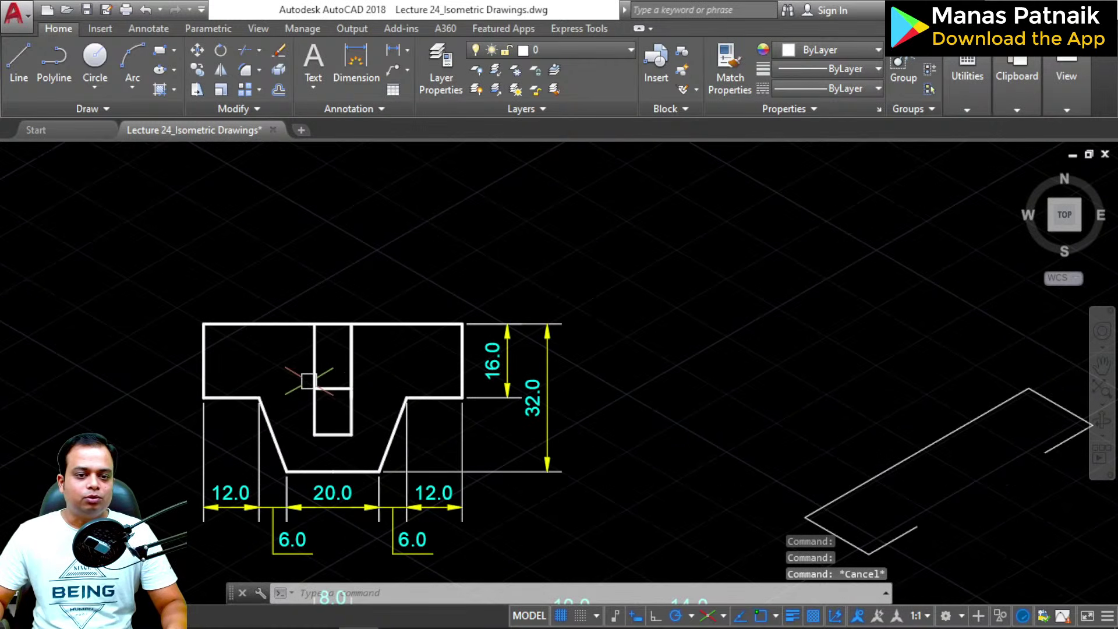
mouse_move(370, 382)
middle_mouse_down()
mouse_move(419, 382)
mouse_move(440, 265)
middle_mouse_up()
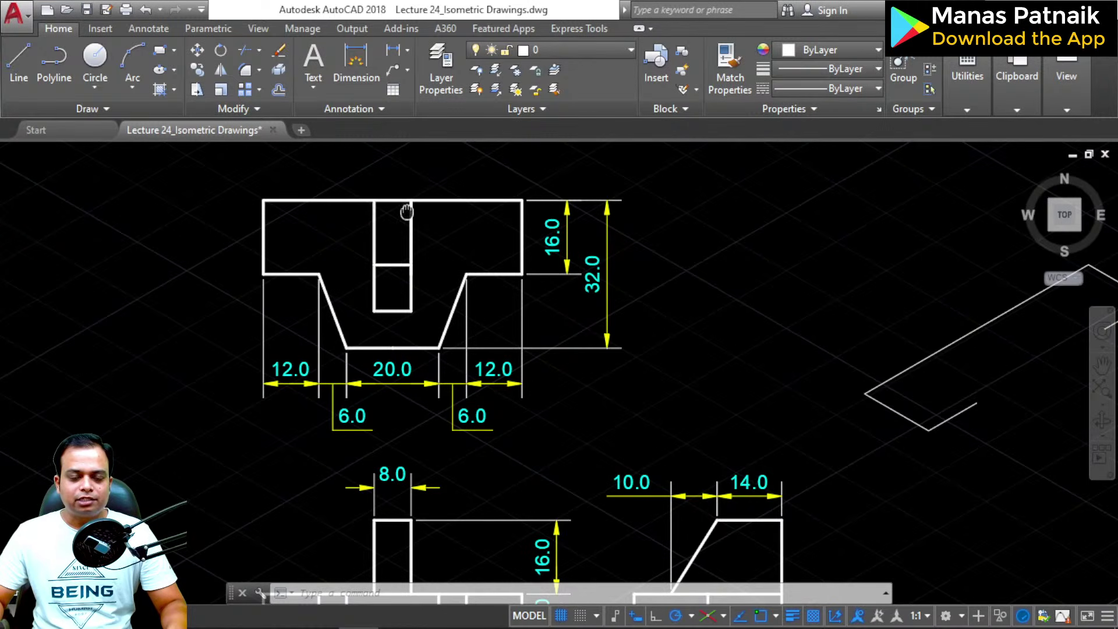
middle_click_drag(400, 207, 413, 230)
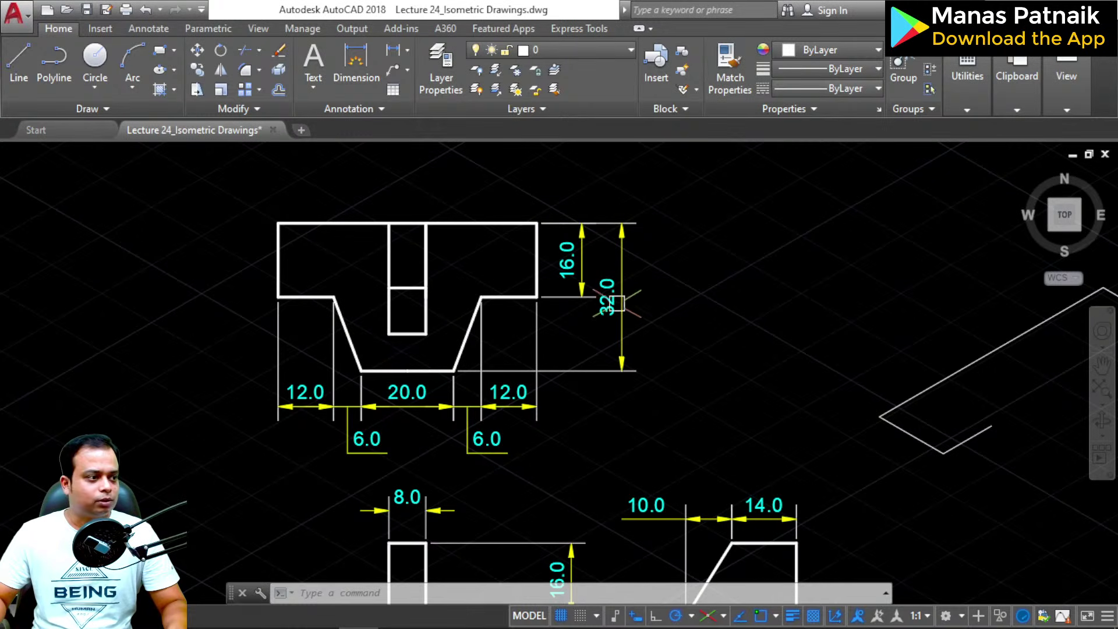
middle_click_drag(697, 382, 392, 373)
type("l")
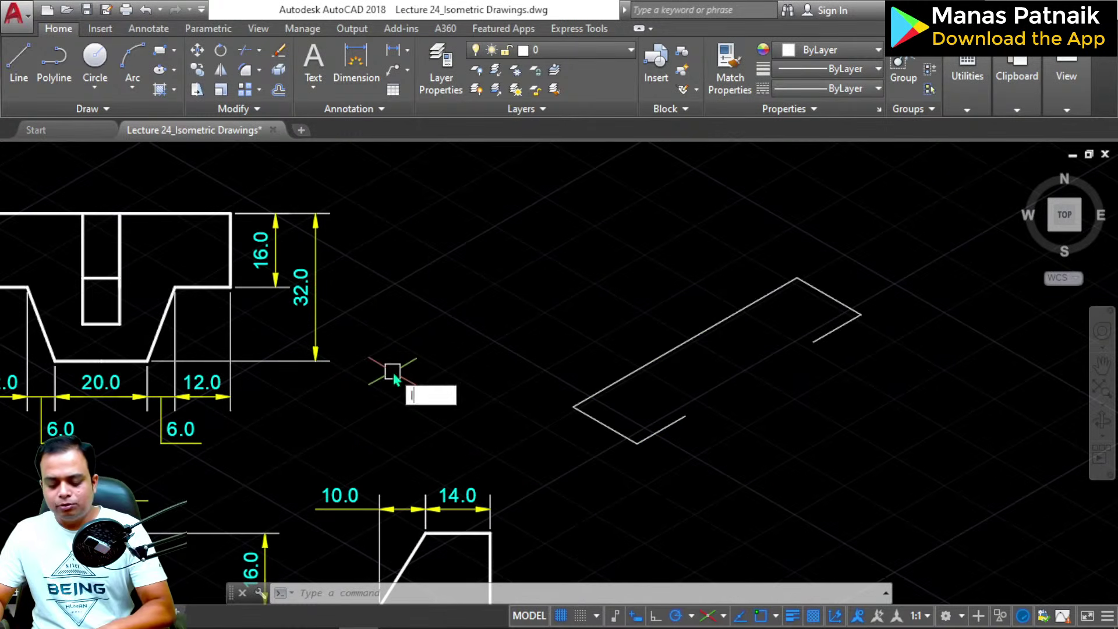
key("Return")
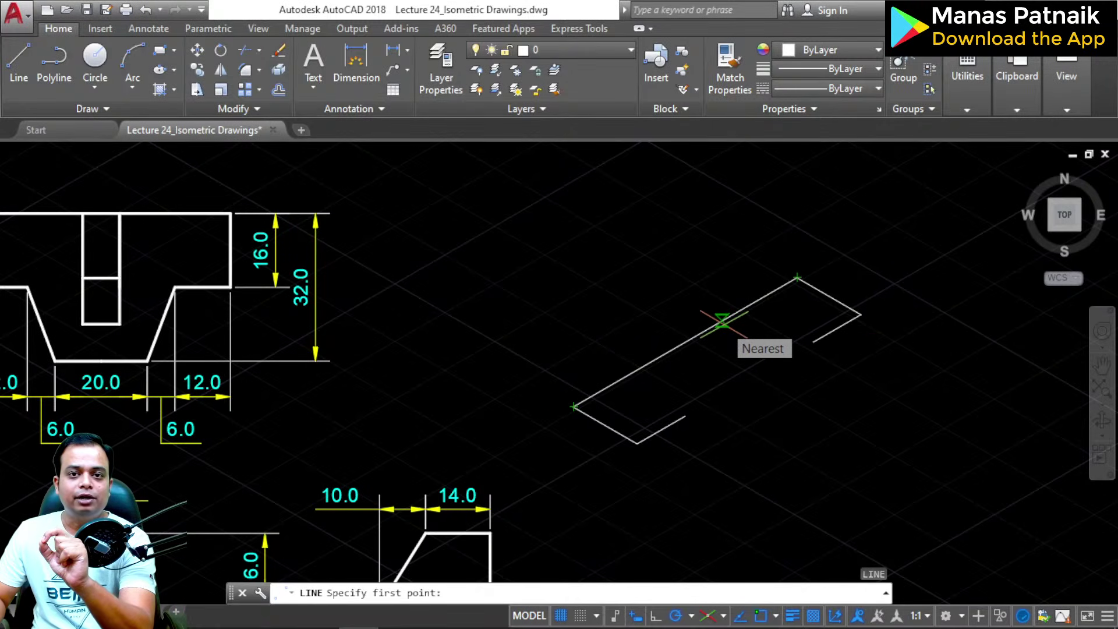
left_click(686, 341)
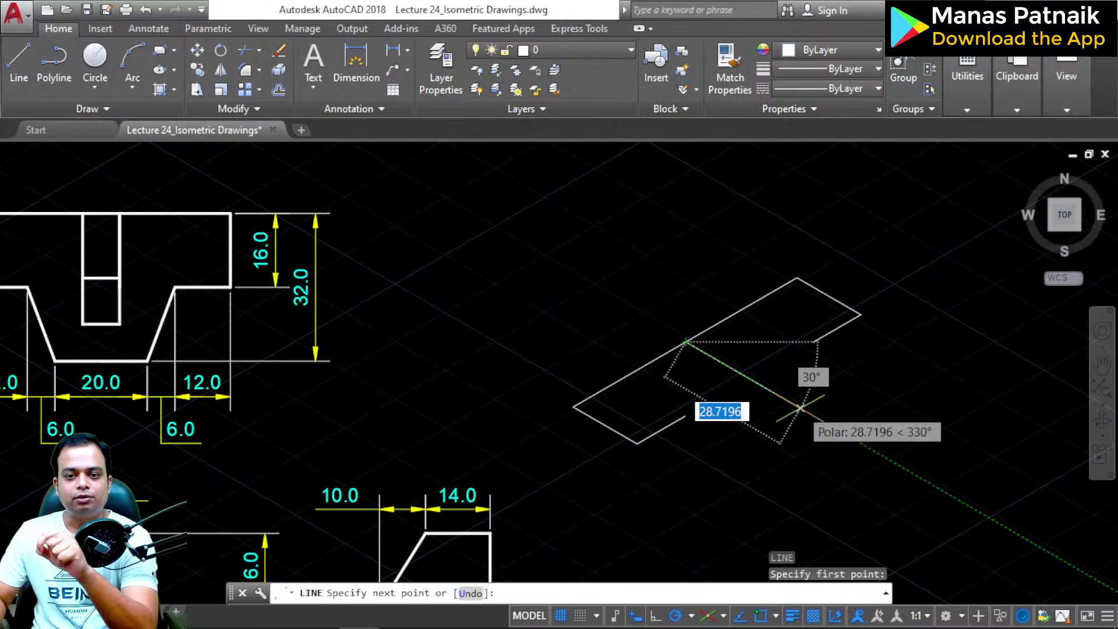
type("32")
key("Return")
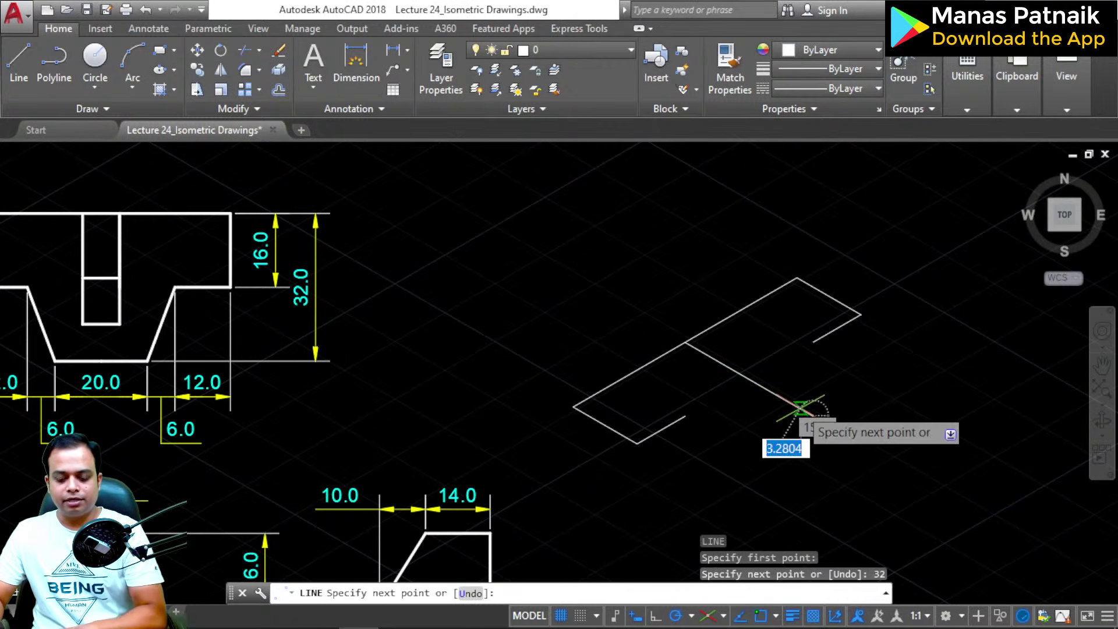
key("Return")
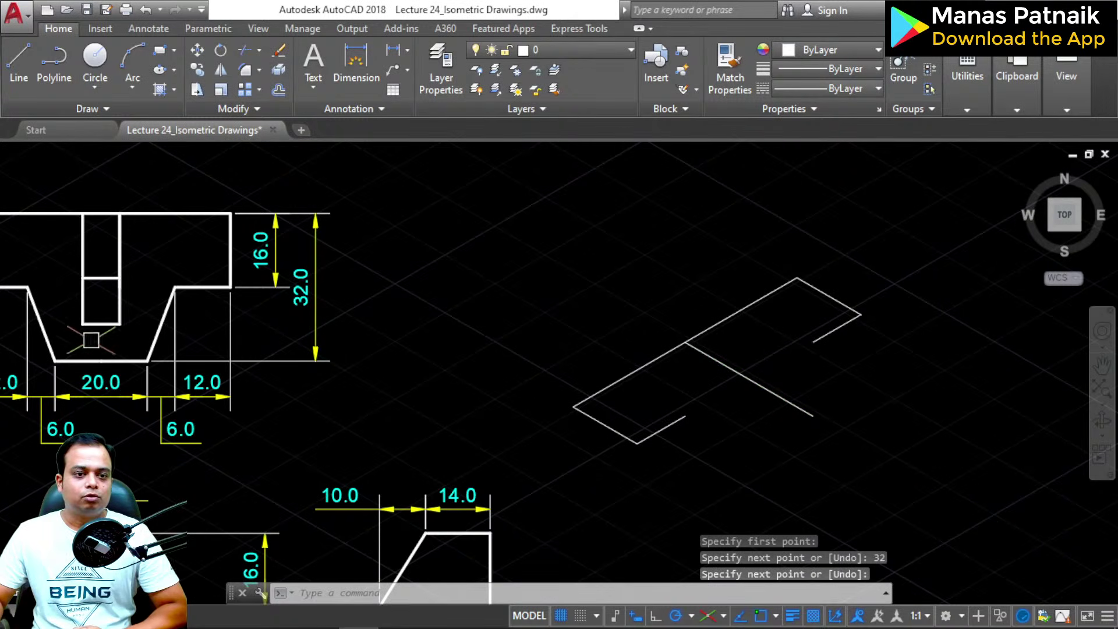
Step: Draw a 10-unit front edge along 210° from the centre line's outer end and connect it to the nearer open edge of the base outline
middle_click_drag(326, 276, 600, 285)
scroll(410, 291, "up", 2)
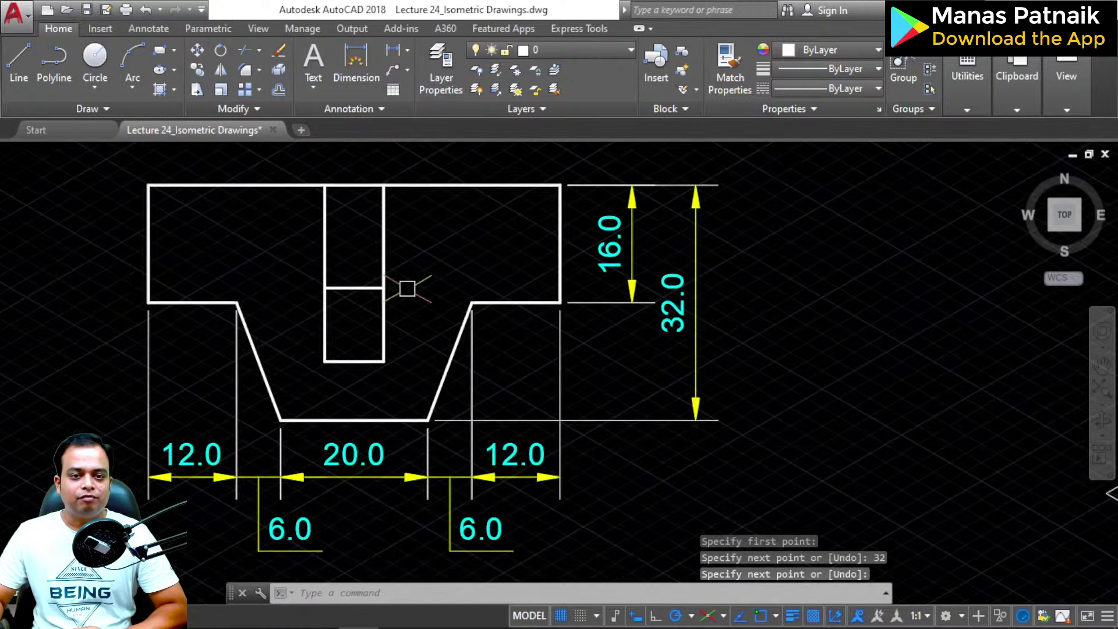
middle_click_drag(413, 293, 610, 324)
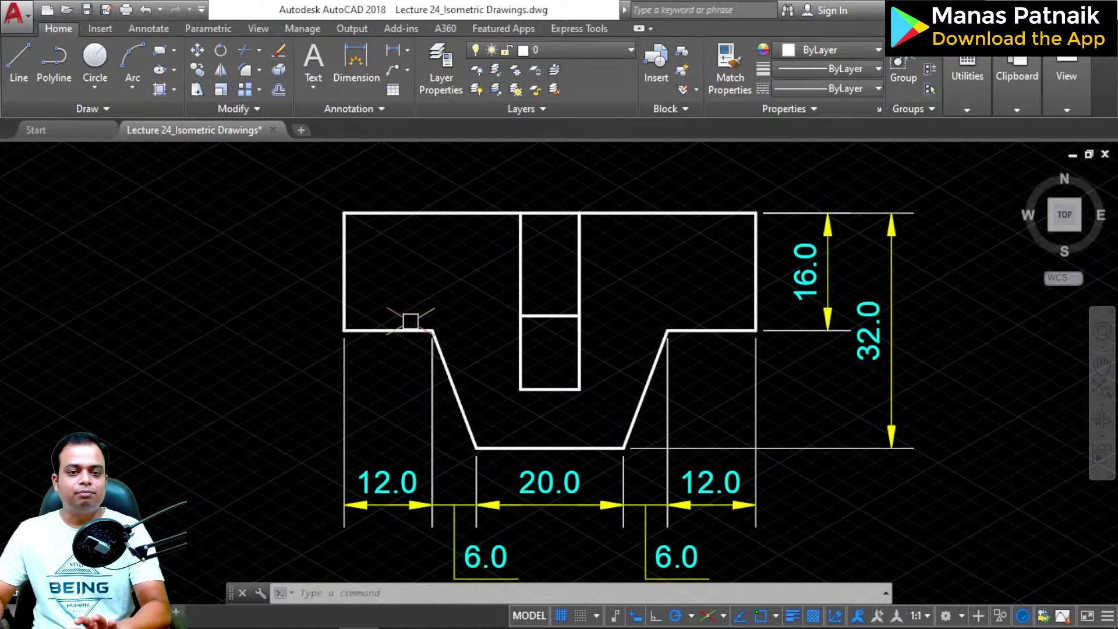
scroll(764, 441, "down", 2)
middle_click_drag(971, 481, 596, 429)
middle_click_drag(879, 477, 700, 431)
scroll(745, 420, "up", 2)
type("l")
key("Return")
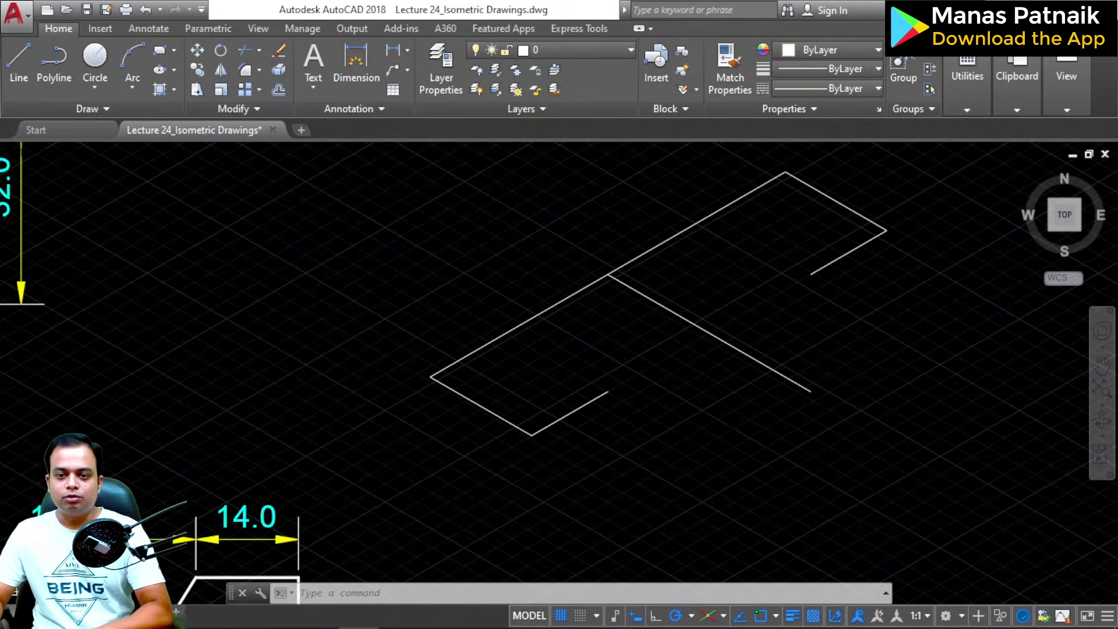
left_click(811, 391)
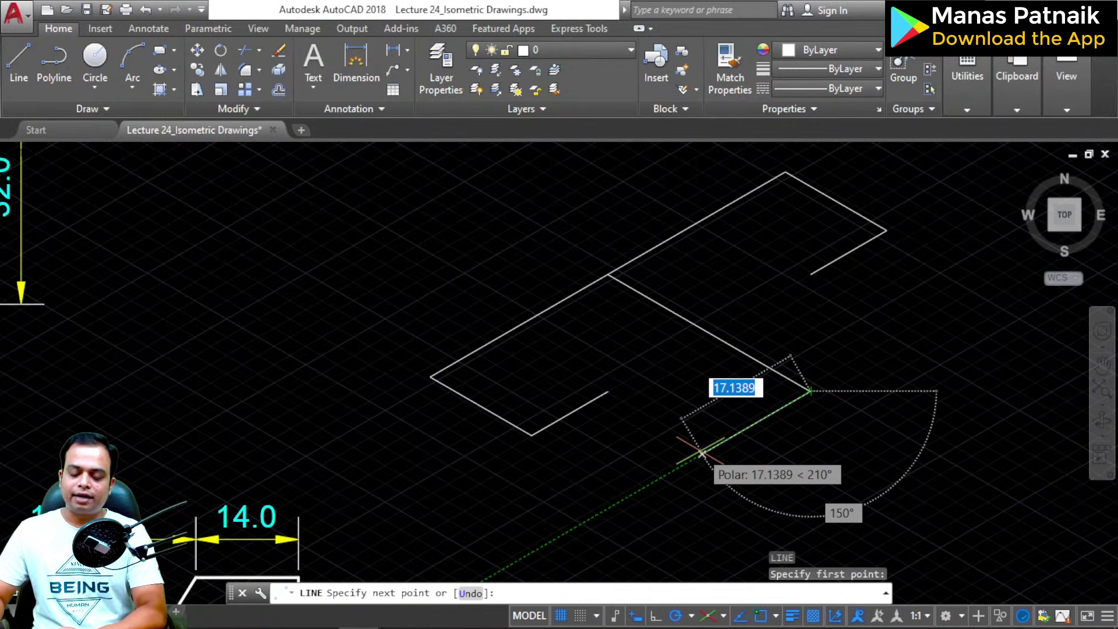
type("10")
key("Return")
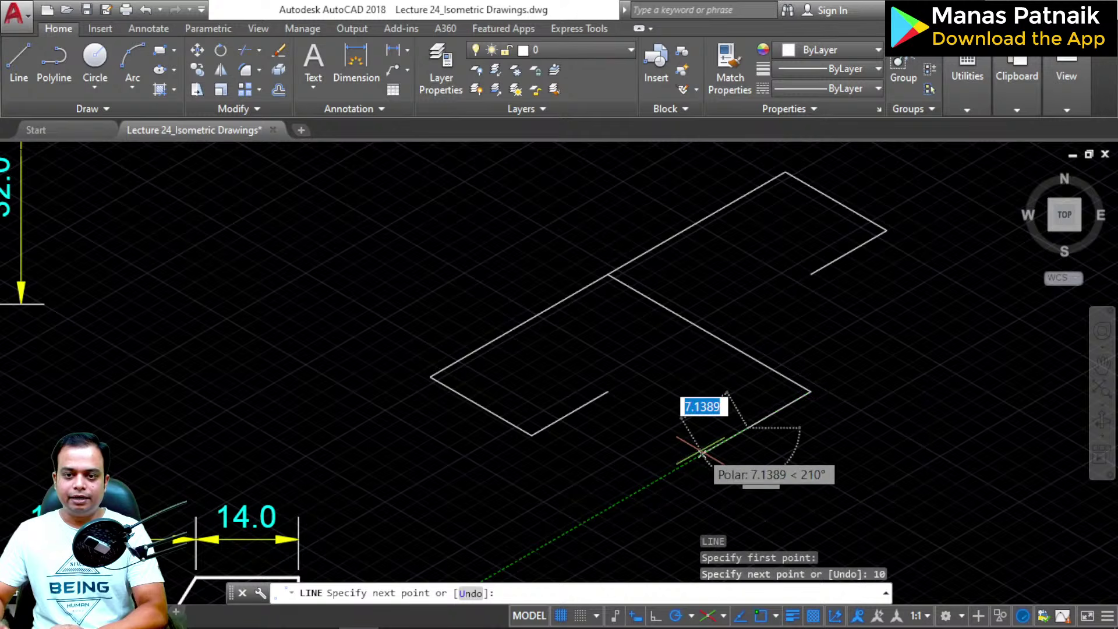
left_click(608, 390)
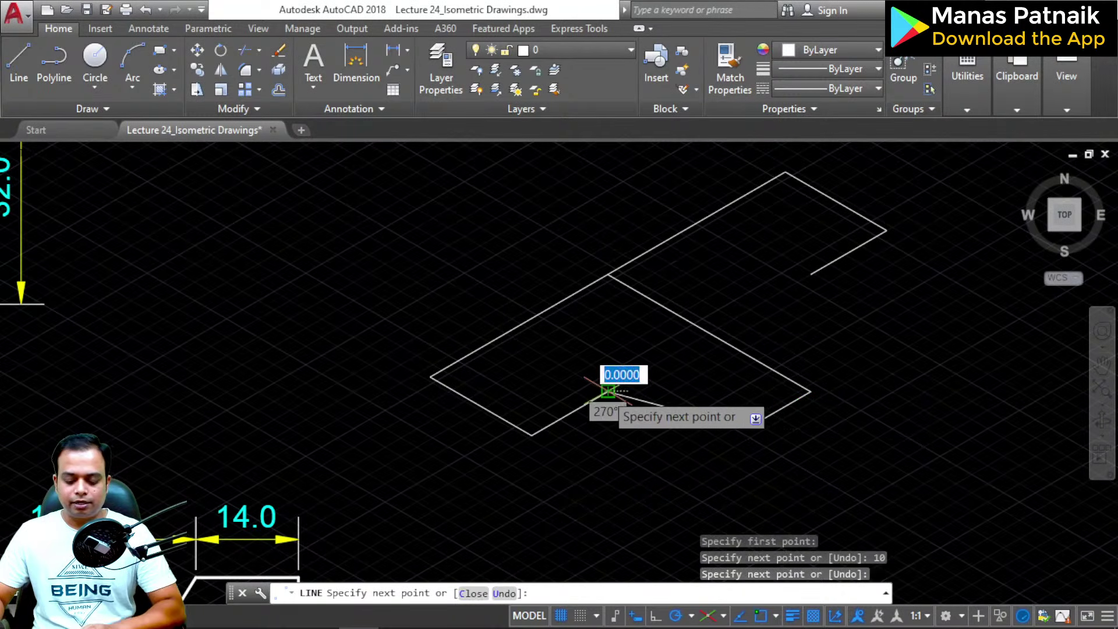
key("Return")
Step: Draw a 10-unit front edge along 30° from the centre line's outer end and connect it to the remaining open edge
key("Return")
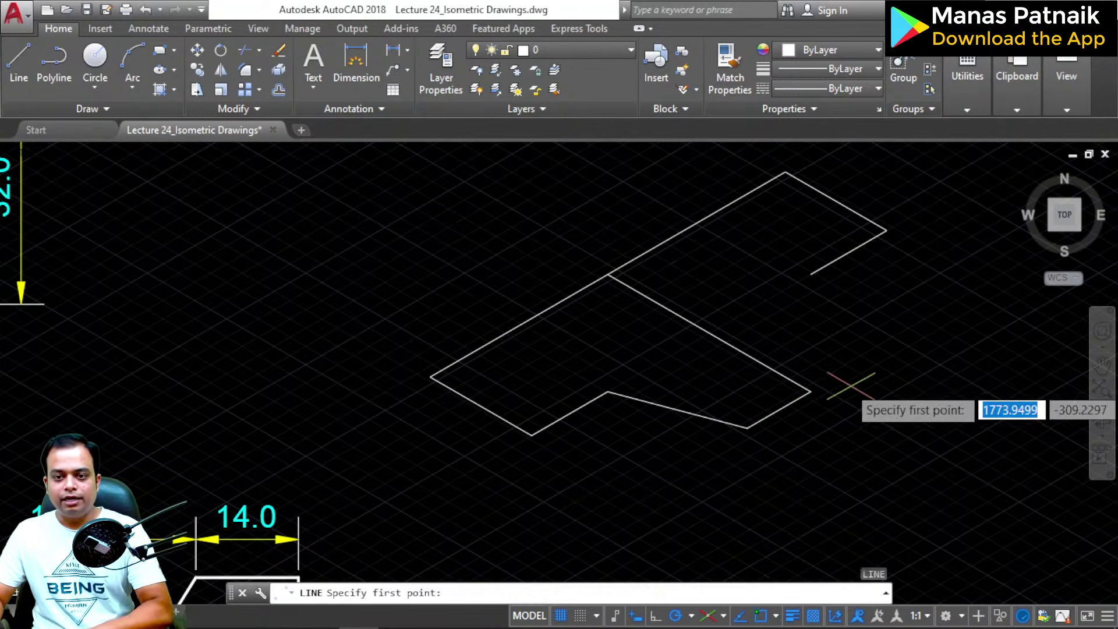
left_click(810, 391)
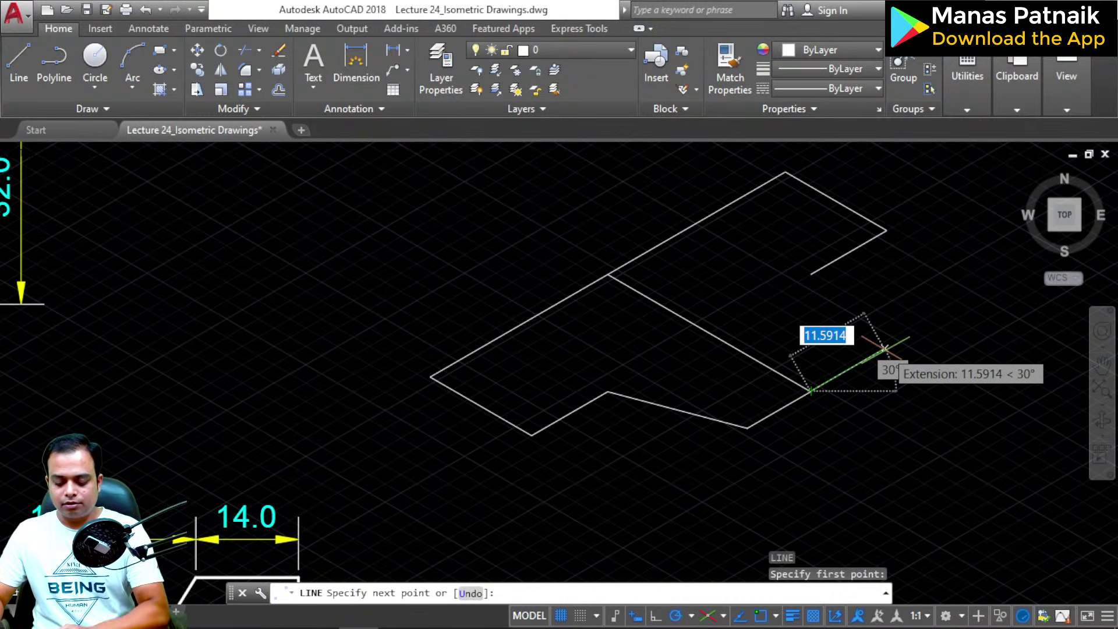
type("10")
key("Return")
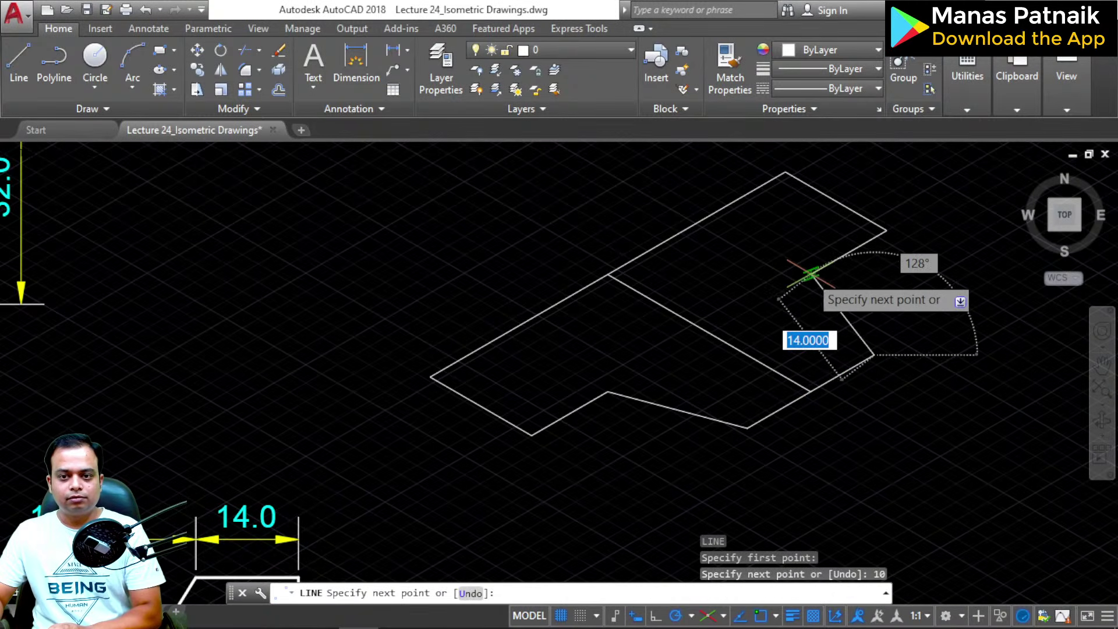
left_click(810, 275)
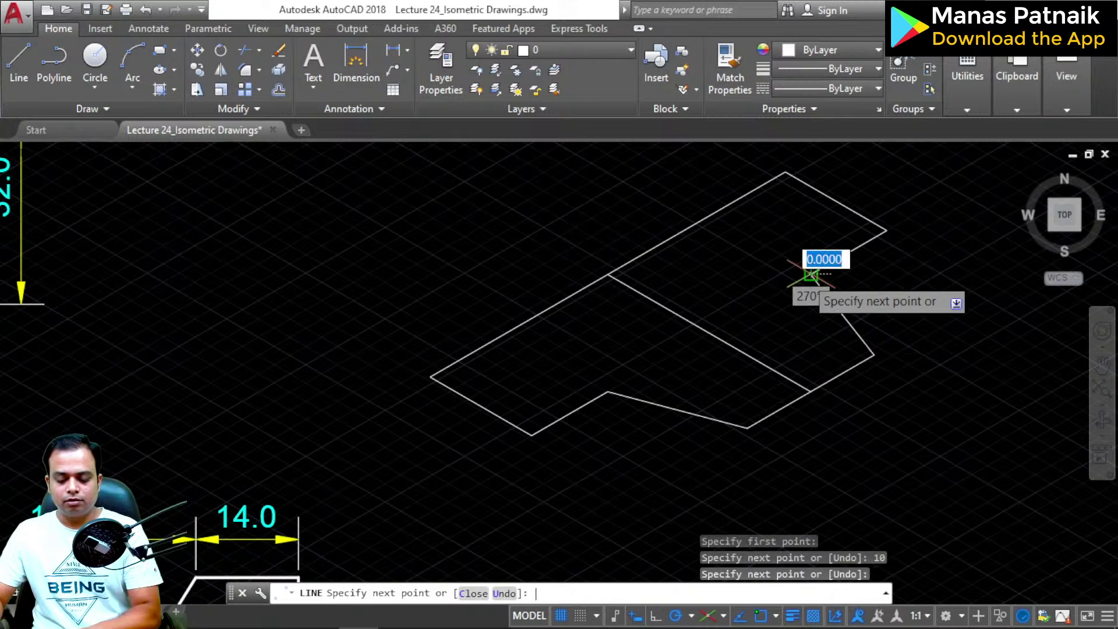
key("Return")
Step: Look over the base outline and views, and toggle isometric drafting off and back to the Top isoplane
scroll(759, 370, "down", 2)
middle_click_drag(757, 369, 914, 332)
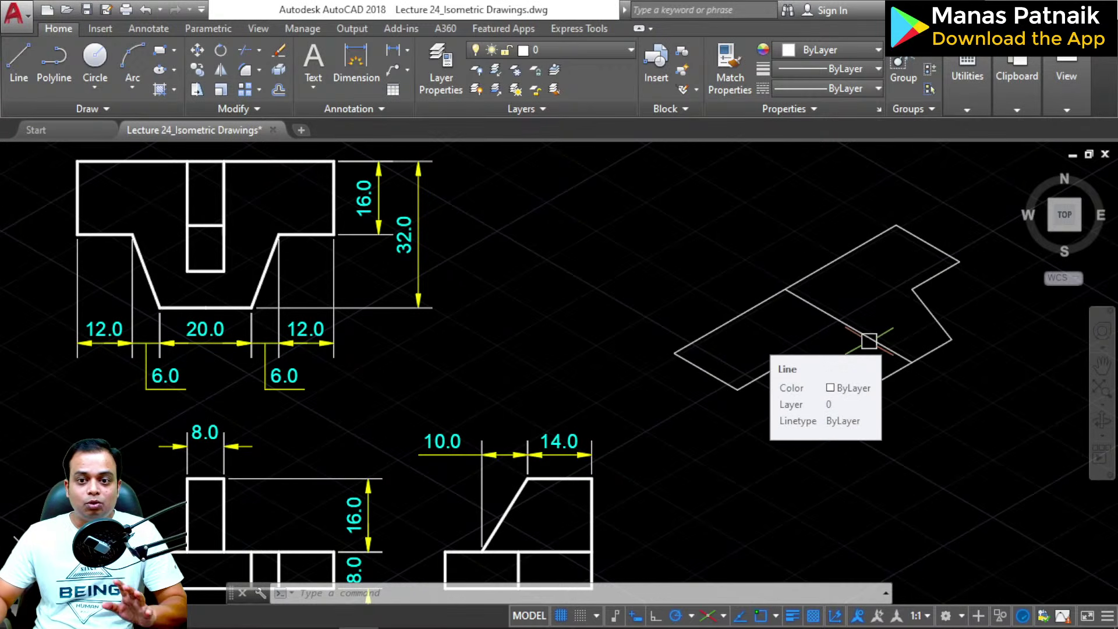
mouse_move(583, 382)
middle_mouse_down()
mouse_move(610, 323)
mouse_move(676, 425)
middle_mouse_up()
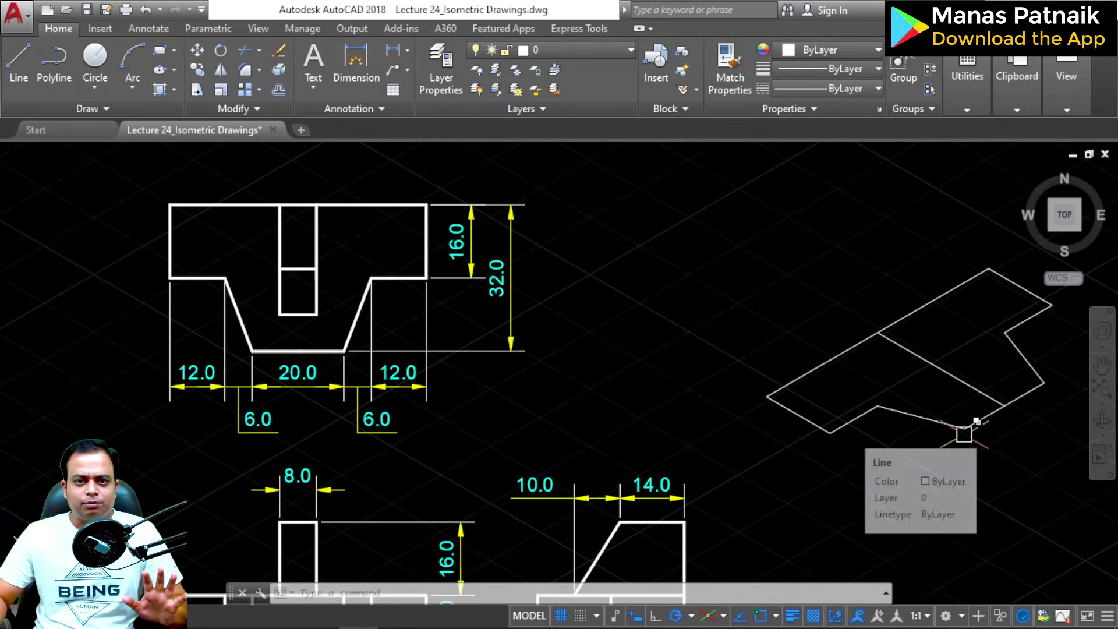
middle_click_drag(968, 427, 935, 308)
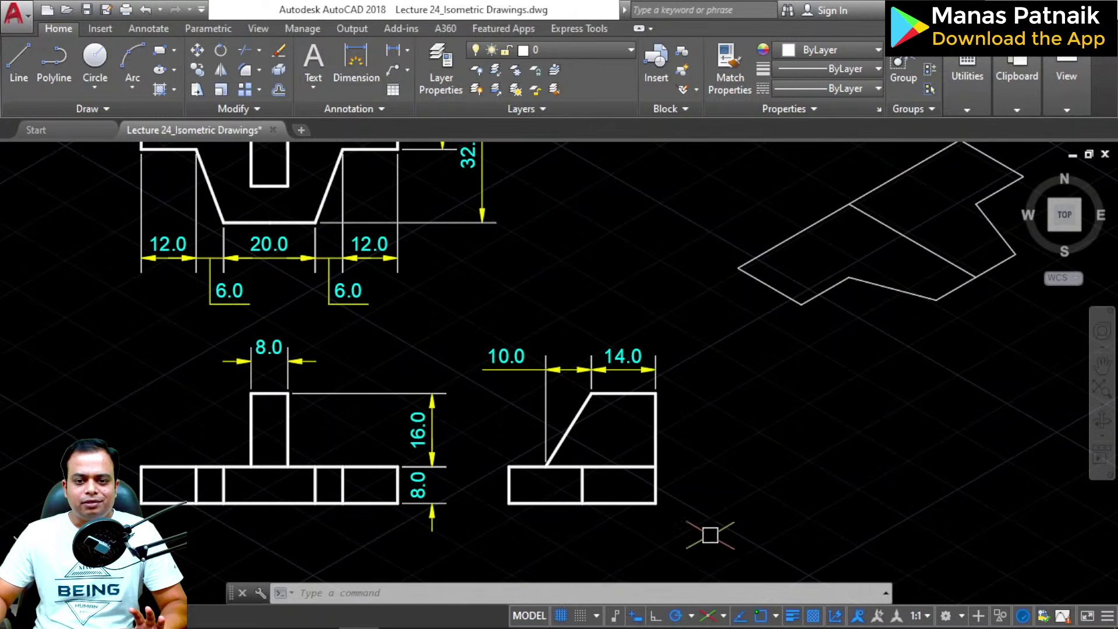
left_click(707, 616)
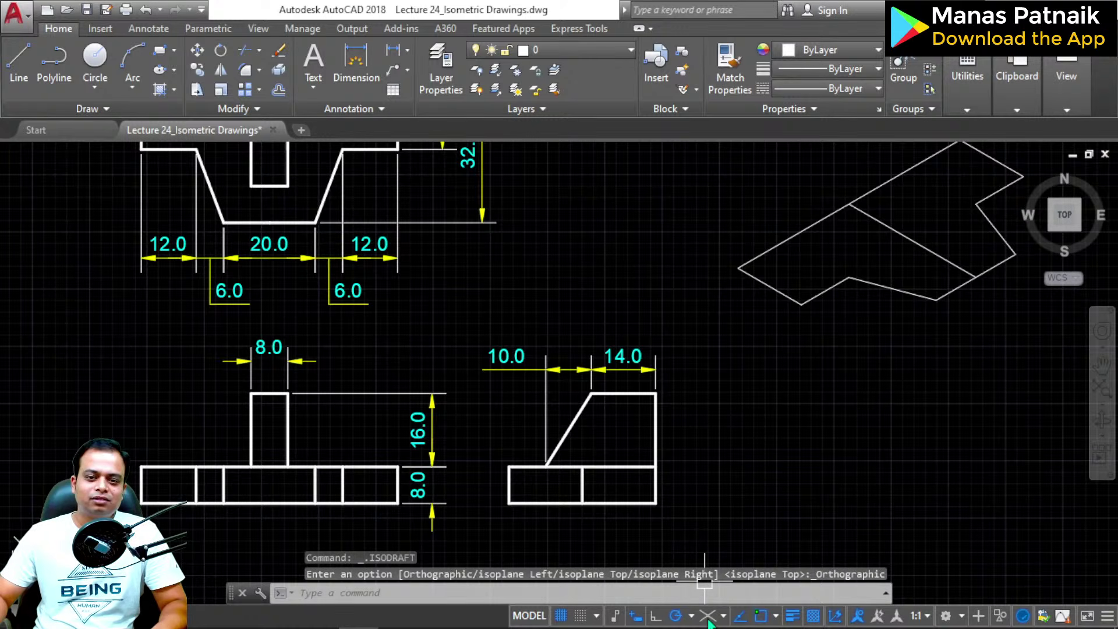
left_click(709, 617)
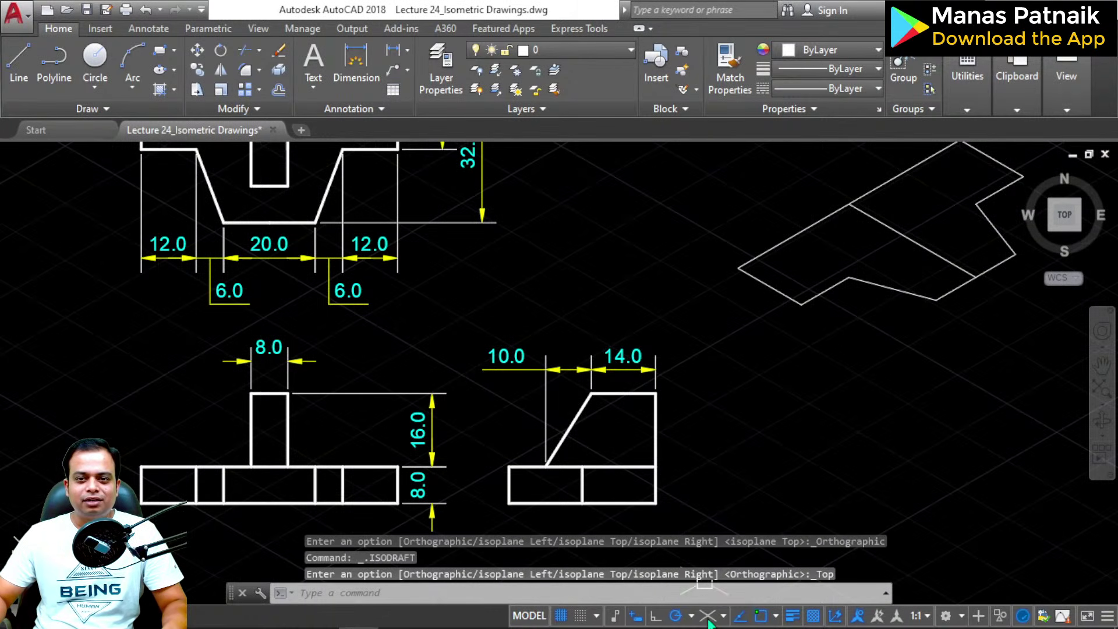
Step: Check the base thickness in the front view and draw an 8-unit line straight up from the base outline's leftmost corner
mouse_move(842, 365)
middle_mouse_down()
mouse_move(746, 431)
mouse_move(710, 491)
middle_mouse_up()
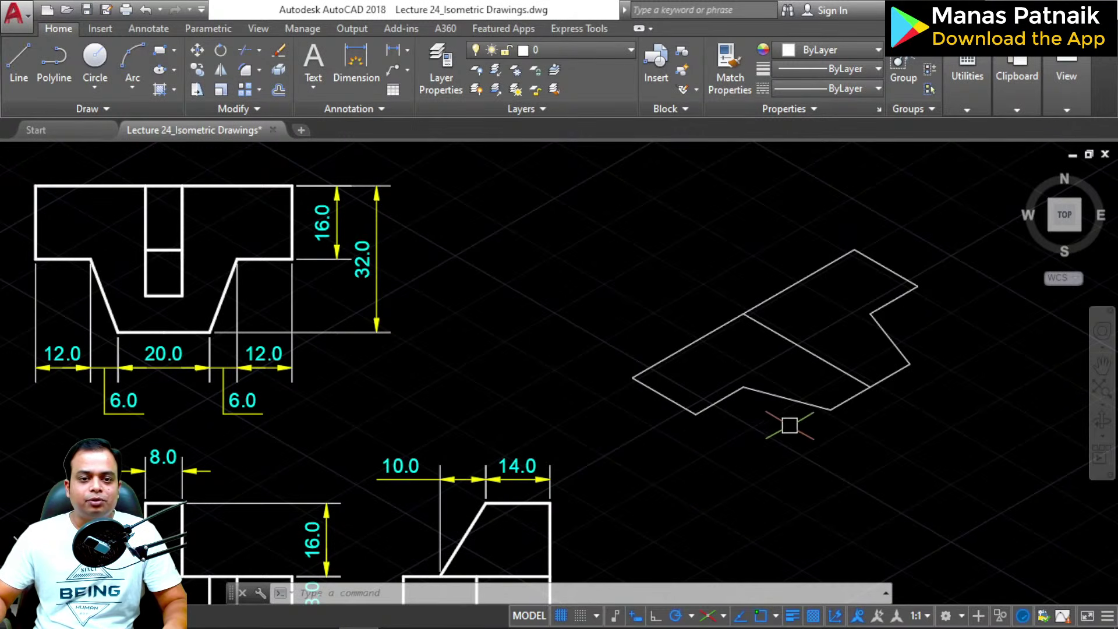
middle_click_drag(856, 404, 975, 376)
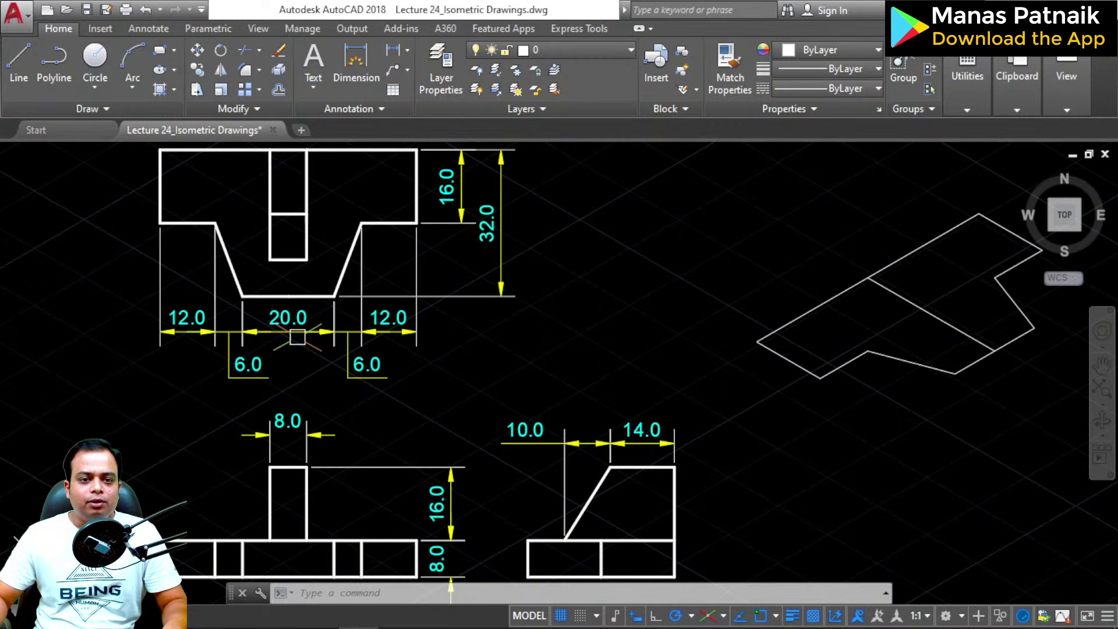
mouse_move(297, 337)
middle_mouse_down()
mouse_move(313, 352)
mouse_move(344, 206)
mouse_move(385, 374)
mouse_move(345, 211)
middle_mouse_up()
scroll(482, 450, "up", 2)
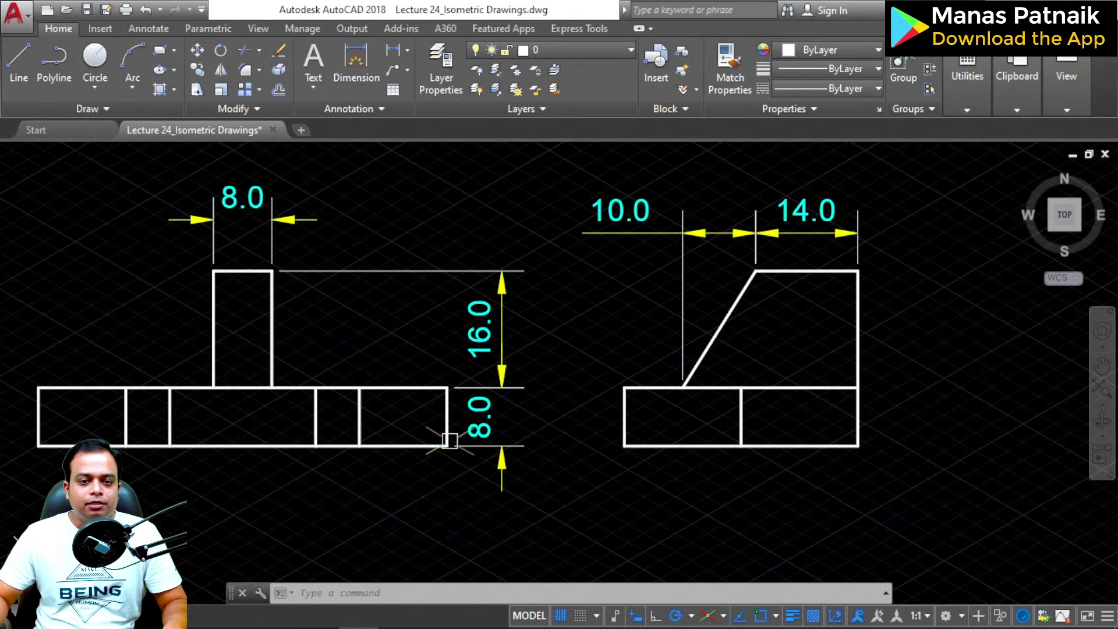
scroll(665, 393, "down", 2)
middle_click_drag(799, 392, 548, 535)
middle_click_drag(761, 444, 696, 469)
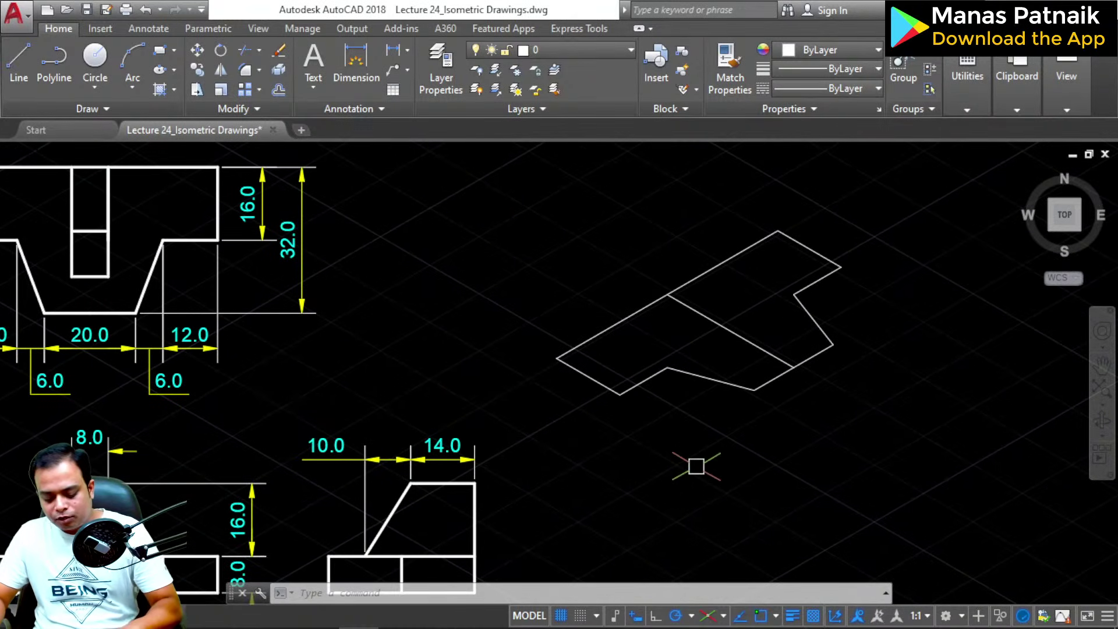
type("l")
key("Return")
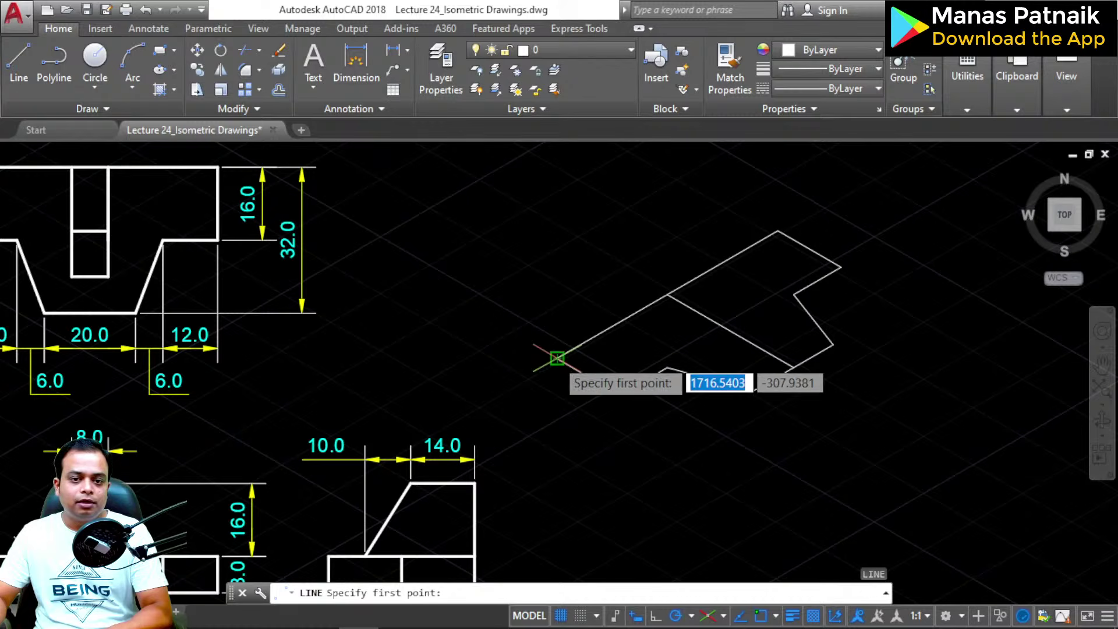
left_click(557, 358)
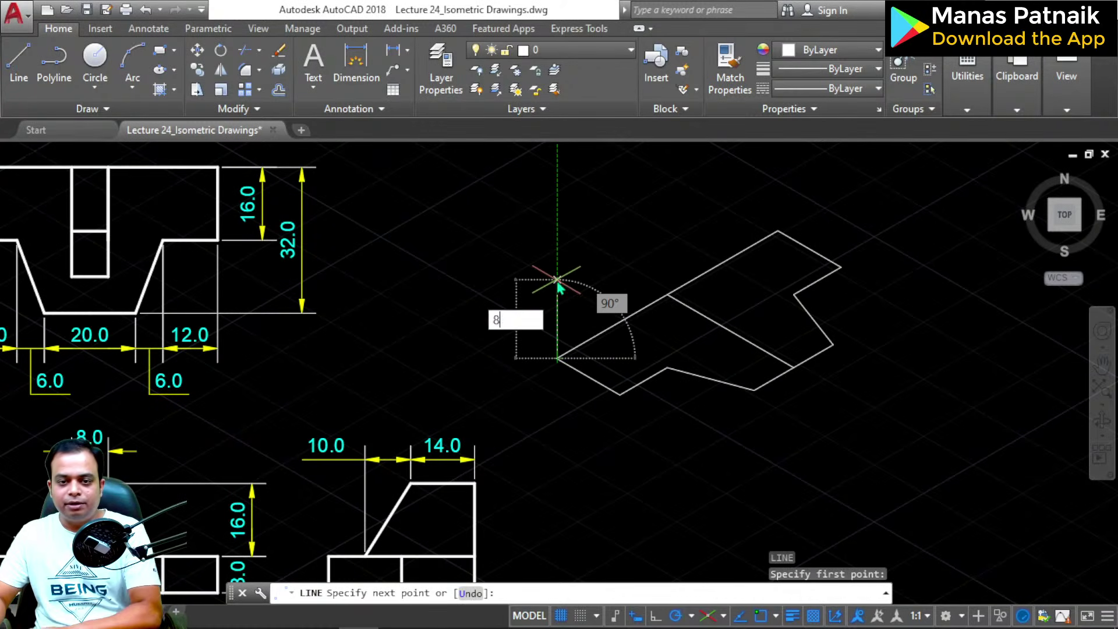
type("8")
key("Return")
key("Return")
Step: Copy the 8-unit vertical line from its lower end to the next three corners along the outline's lower-left side
left_click(559, 304)
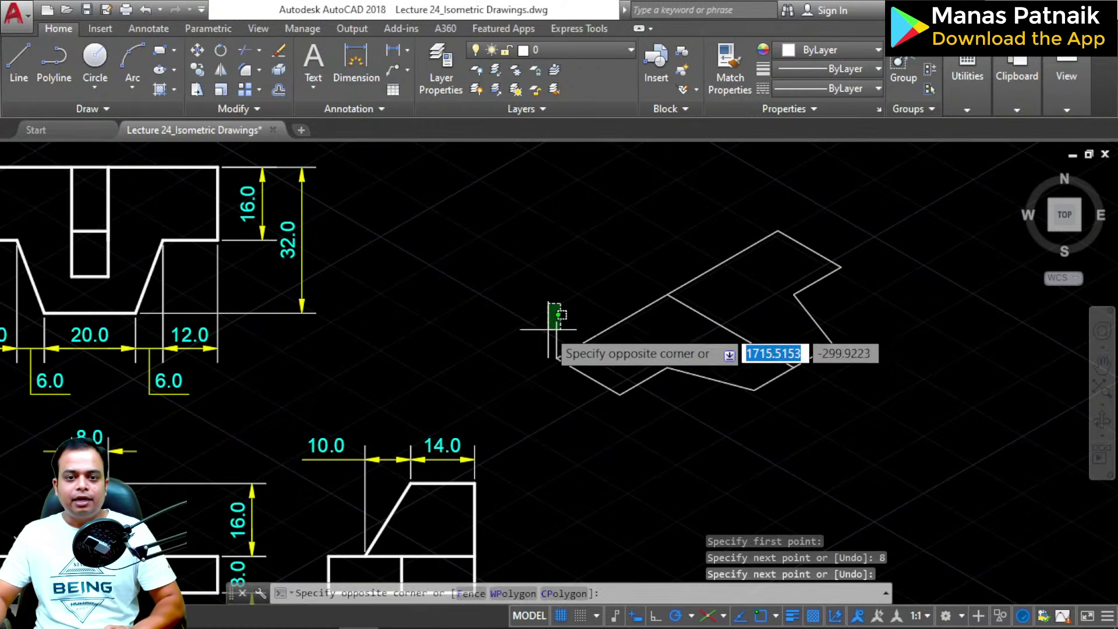
left_click(548, 329)
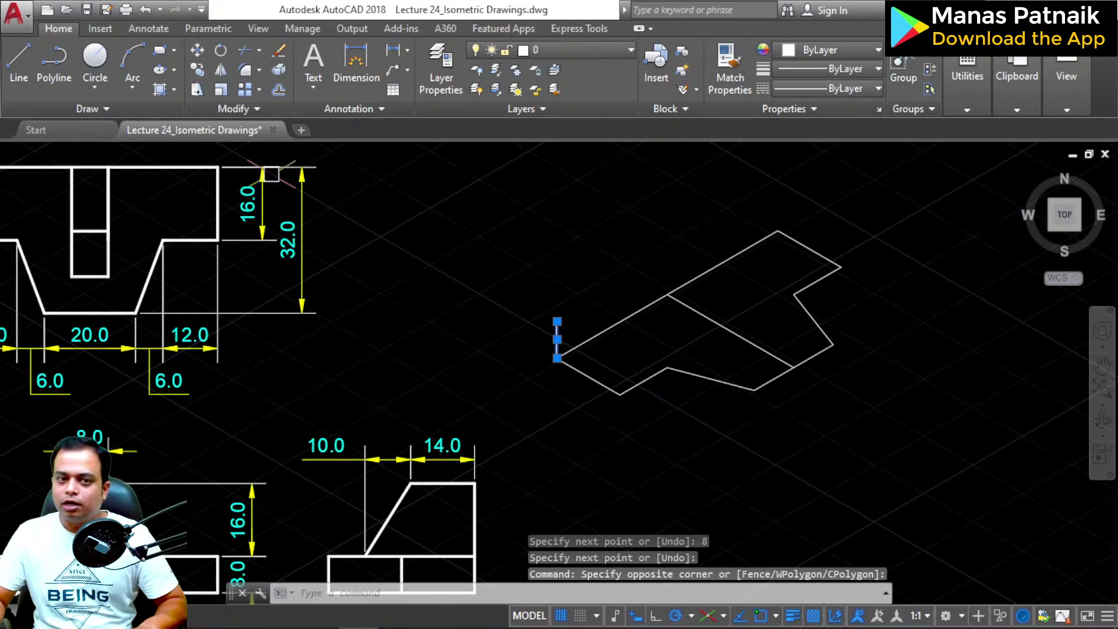
left_click(197, 69)
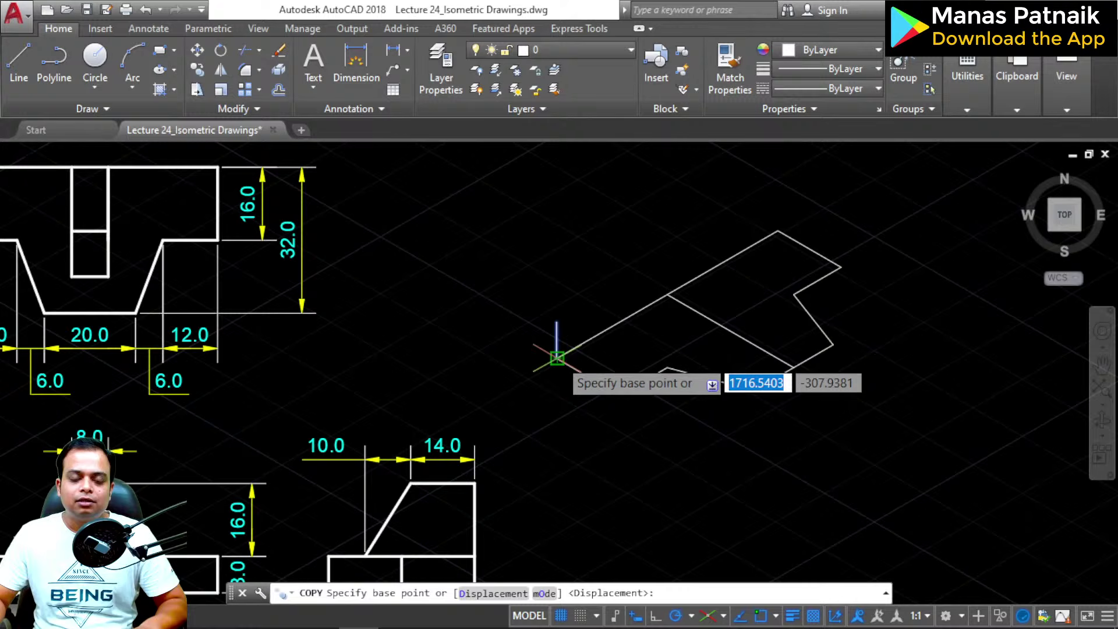
left_click(556, 356)
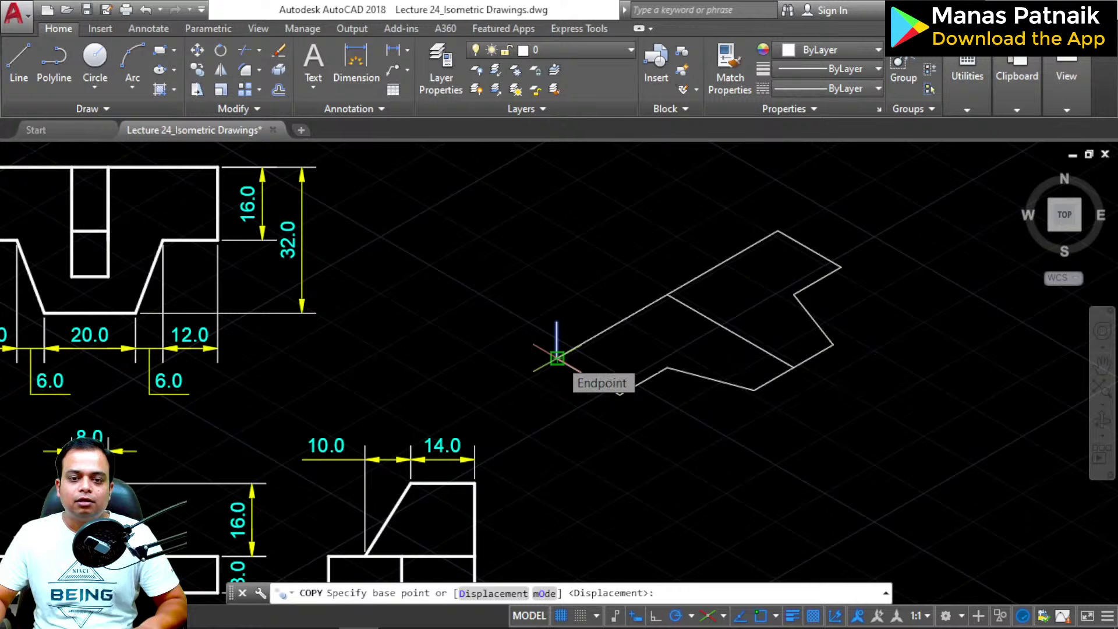
left_click(621, 392)
scroll(672, 362, "up", 4)
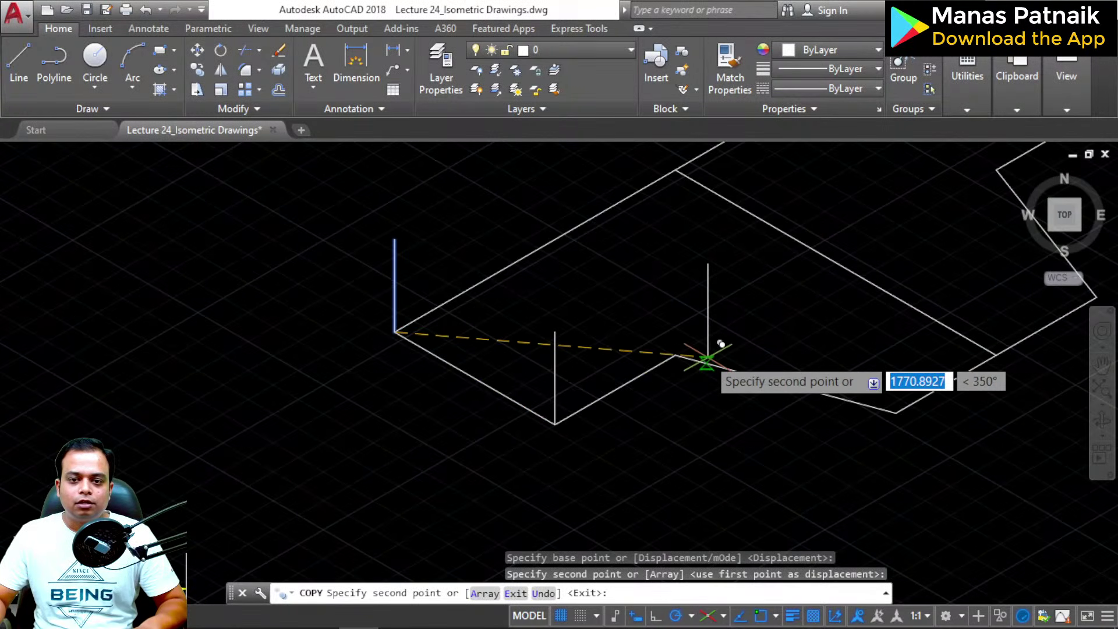
left_click(675, 356)
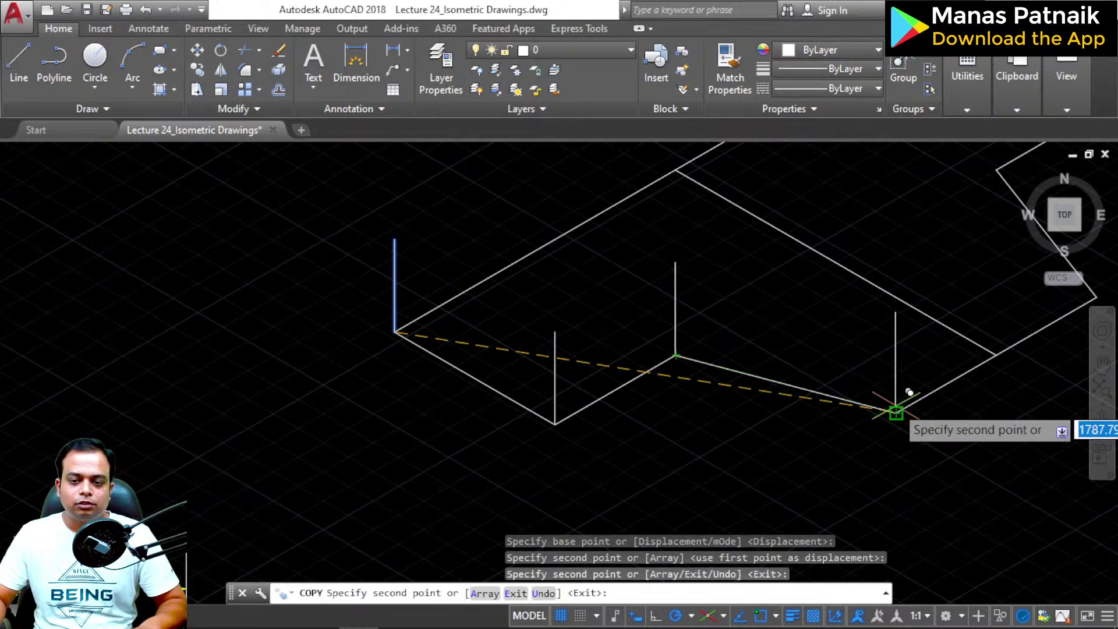
left_click(906, 388)
Step: Place further copies of the vertical line at the other front-edge corner, its adjoining inner corner and the two far corners, ending the copy
middle_click_drag(905, 389, 623, 450)
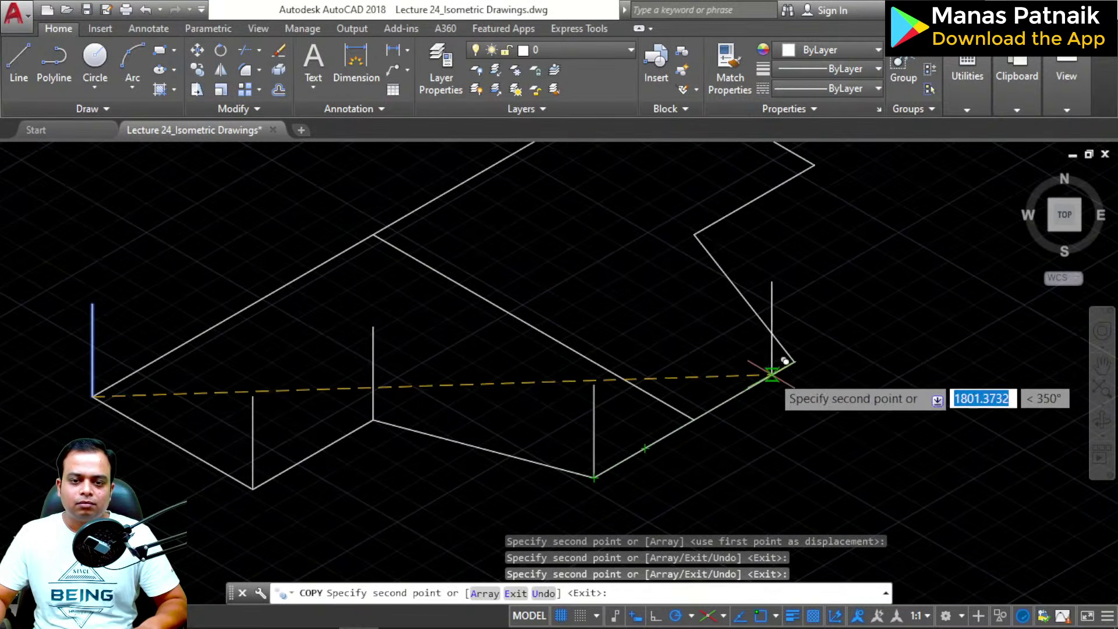
left_click(802, 358)
left_click(694, 234)
middle_click_drag(794, 232, 731, 457)
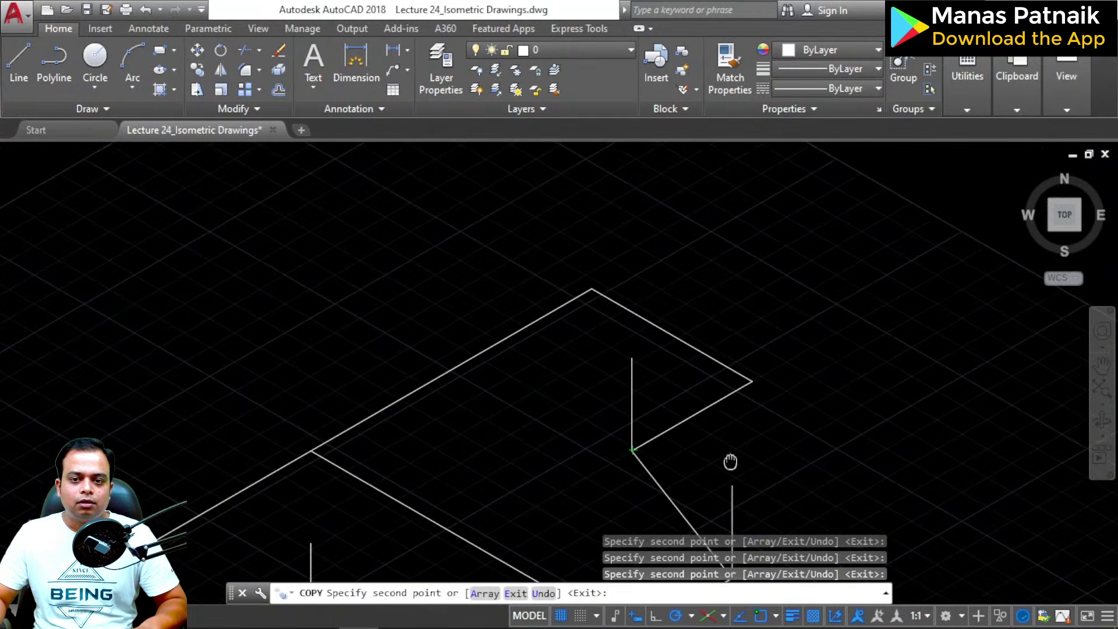
left_click(752, 381)
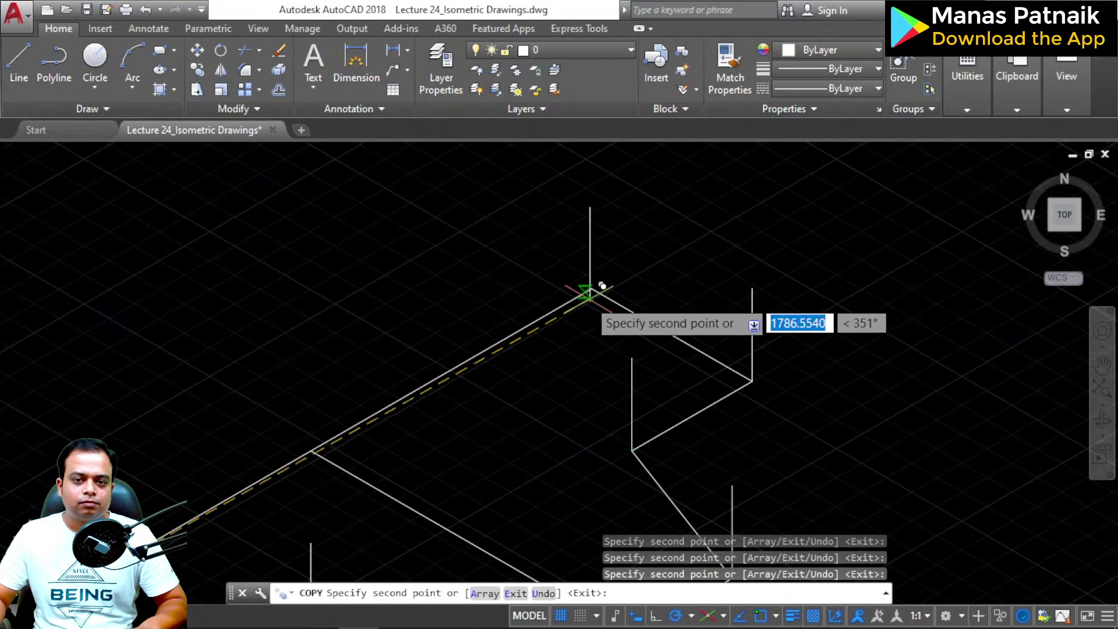
left_click(592, 286)
key("Return")
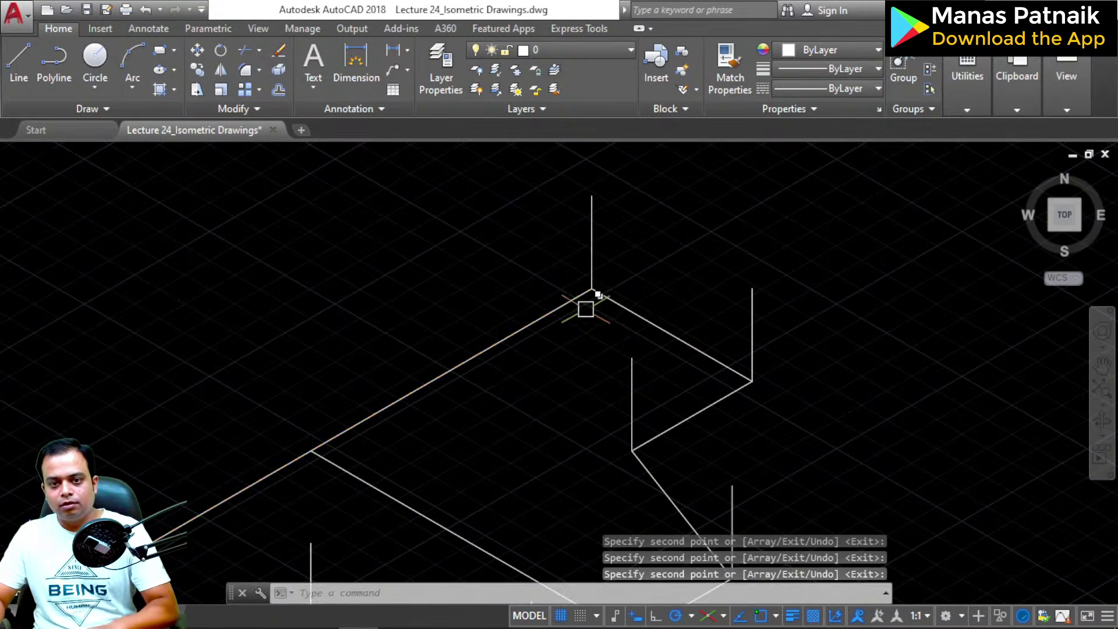
Step: Copy the whole base outline, without its centre line, from the lower to the upper end of the leftmost vertical line
scroll(586, 308, "down", 4)
middle_click_drag(586, 311, 599, 297)
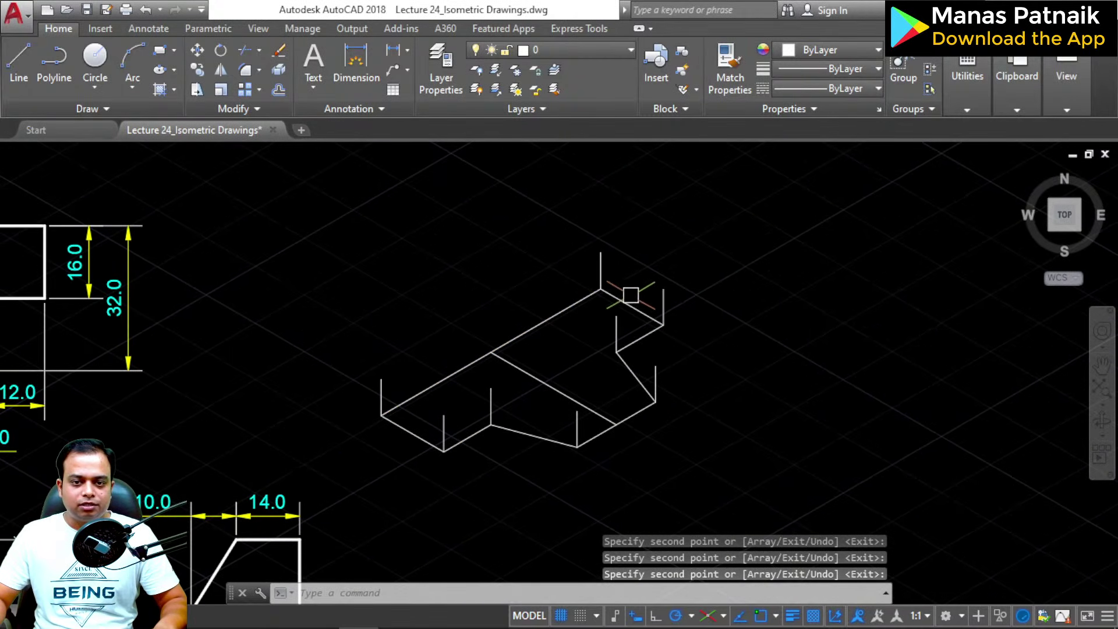
left_click(641, 313)
left_click(639, 337)
left_click(633, 371)
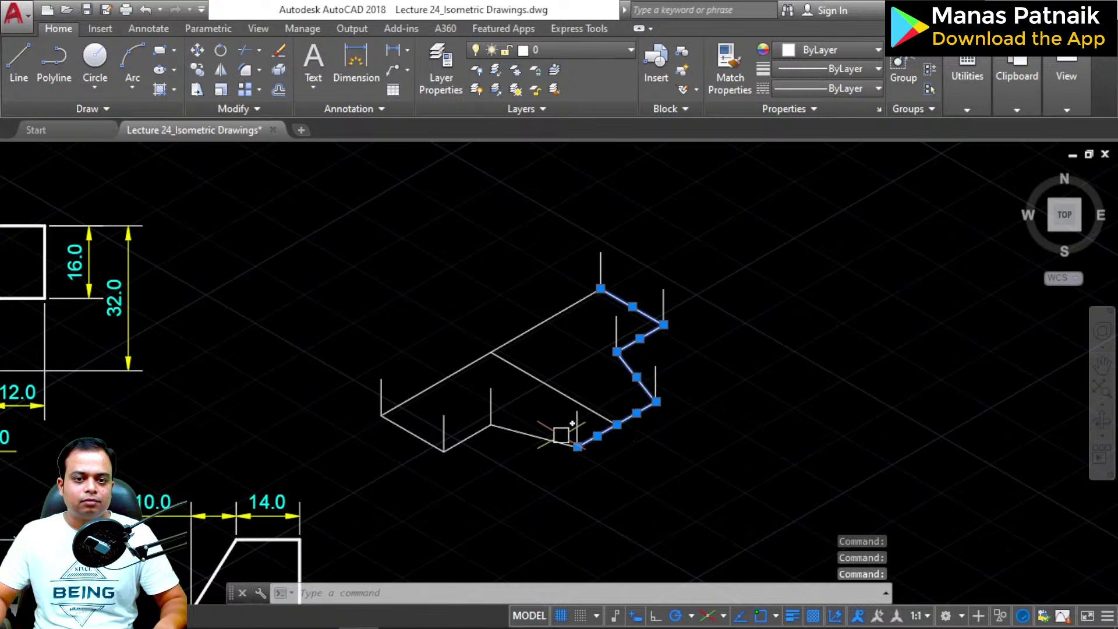
left_click(554, 437)
left_click(457, 444)
left_click(410, 432)
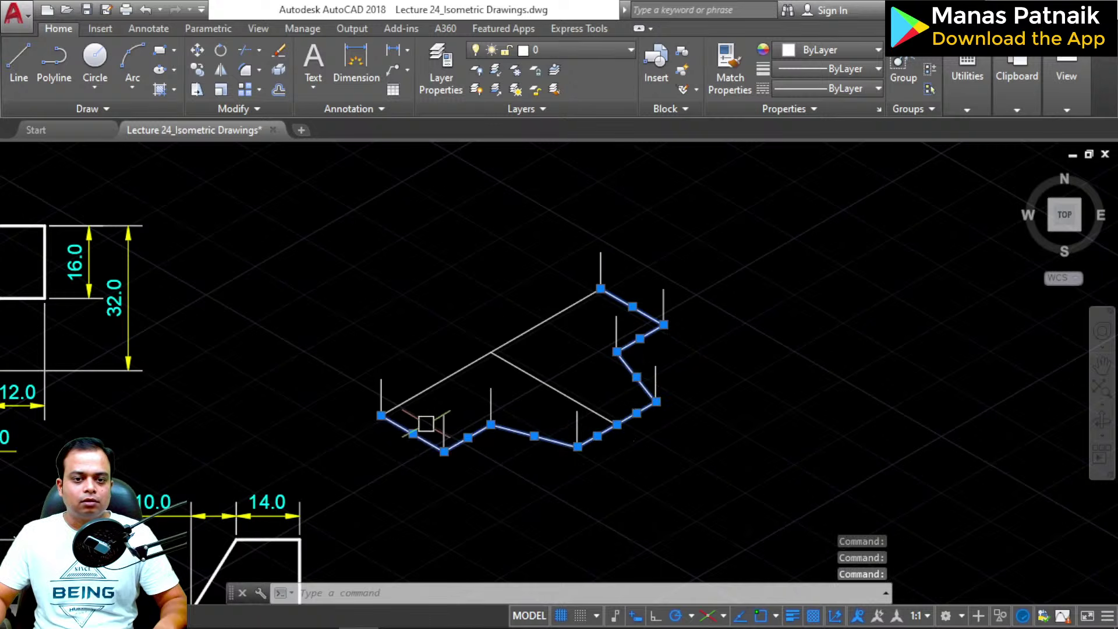
left_click(419, 394)
scroll(497, 342, "up", 2)
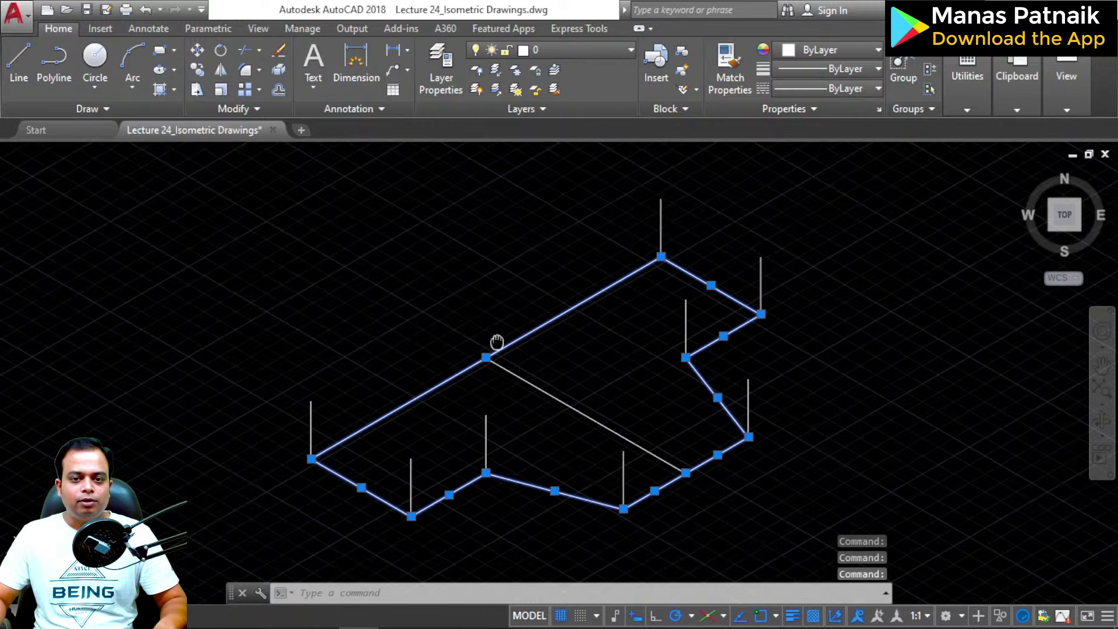
middle_click_drag(497, 345, 587, 307)
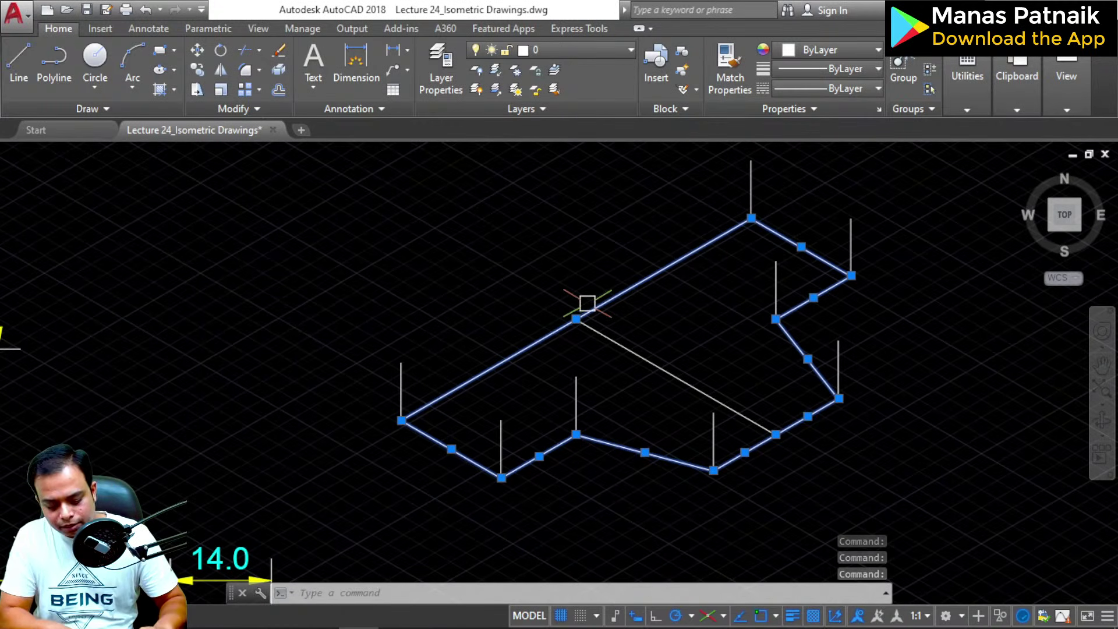
type("co")
key("Return")
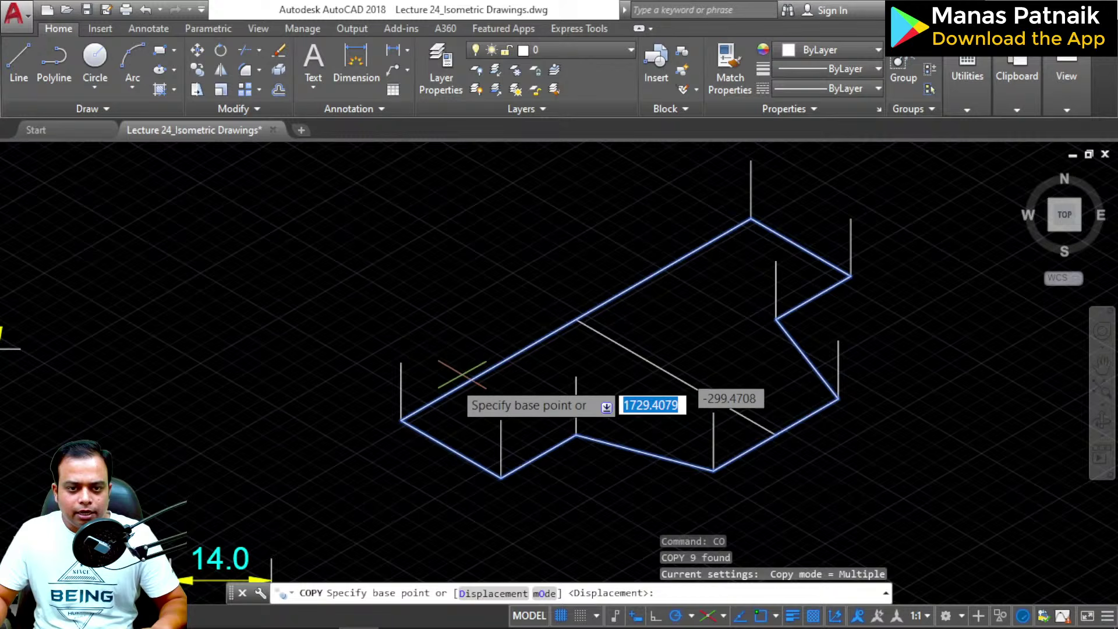
left_click(401, 420)
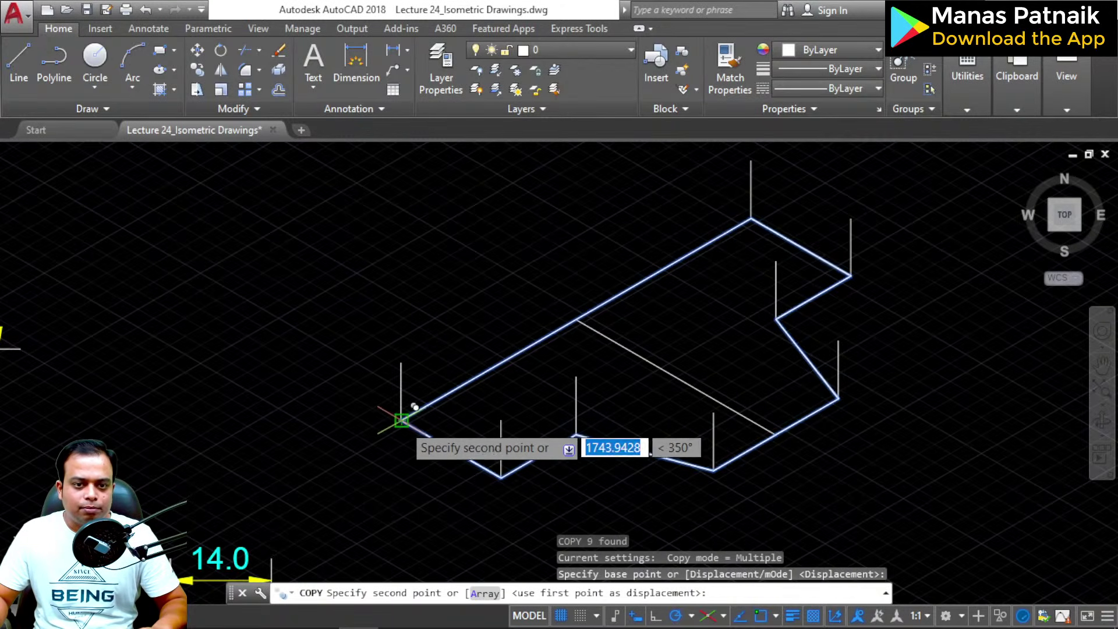
left_click(402, 363)
key("Escape")
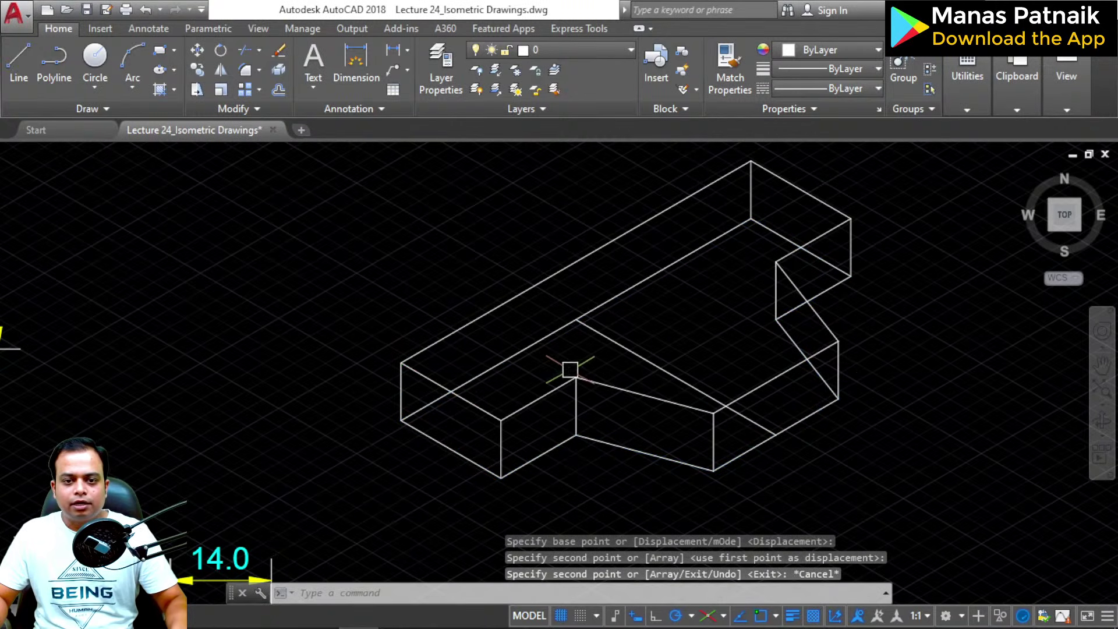
Step: Copy the base's centre line from its back end on the lower outline straight up to the upper back edge
left_click(628, 354)
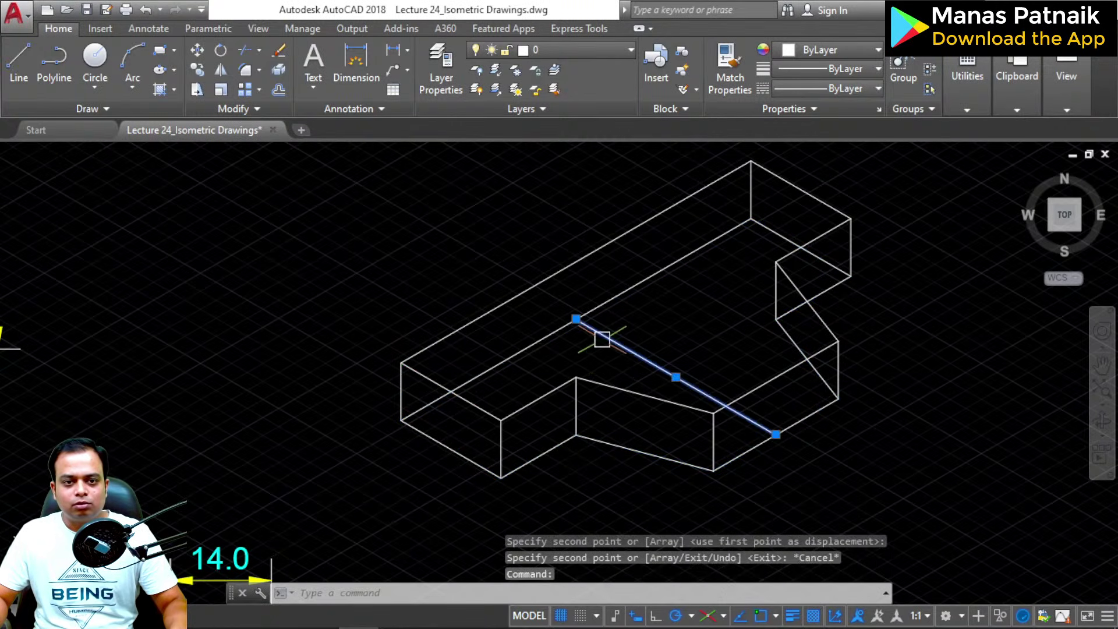
left_click(198, 74)
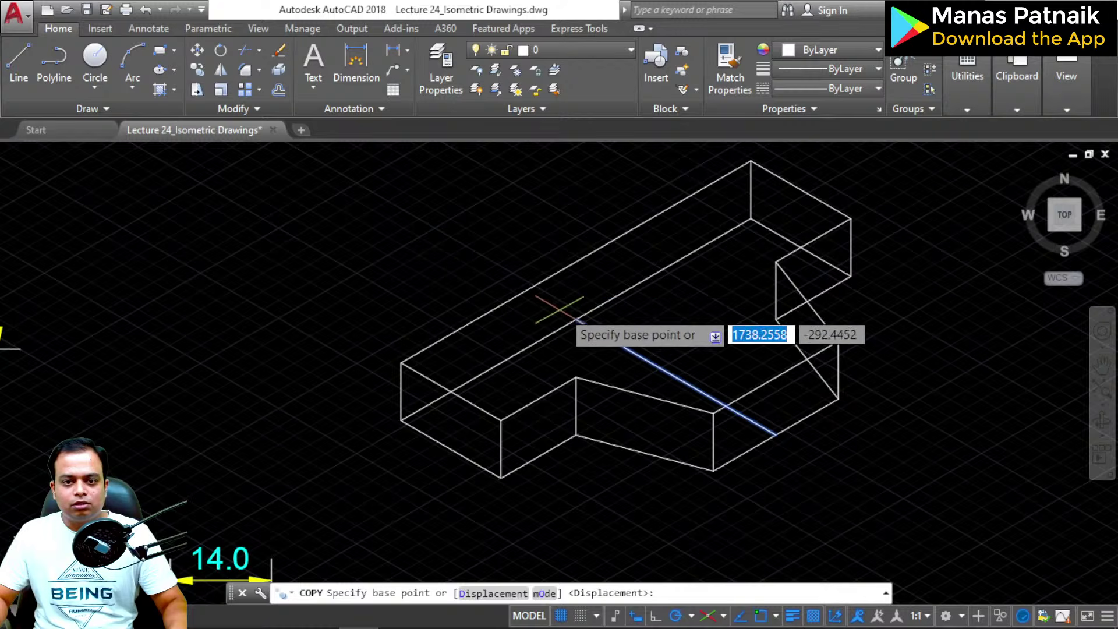
left_click(575, 318)
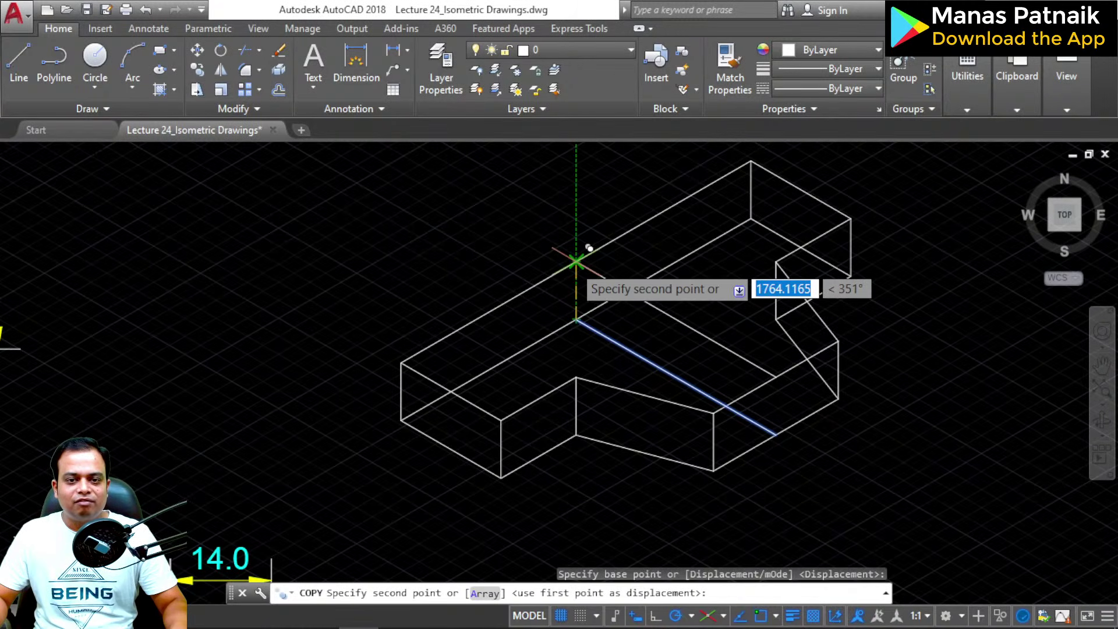
left_click(576, 262)
key("Escape")
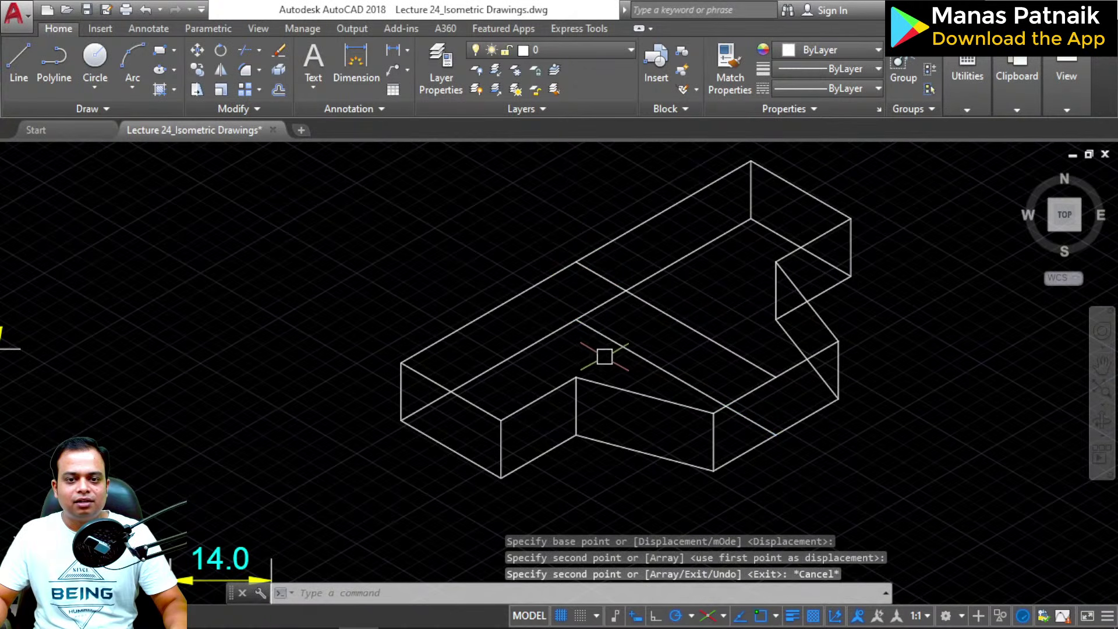
Step: Delete the hidden lower centre line, the lower back edge, the far corner's vertical line and the lower far-side edge
left_click(620, 347)
key("Delete")
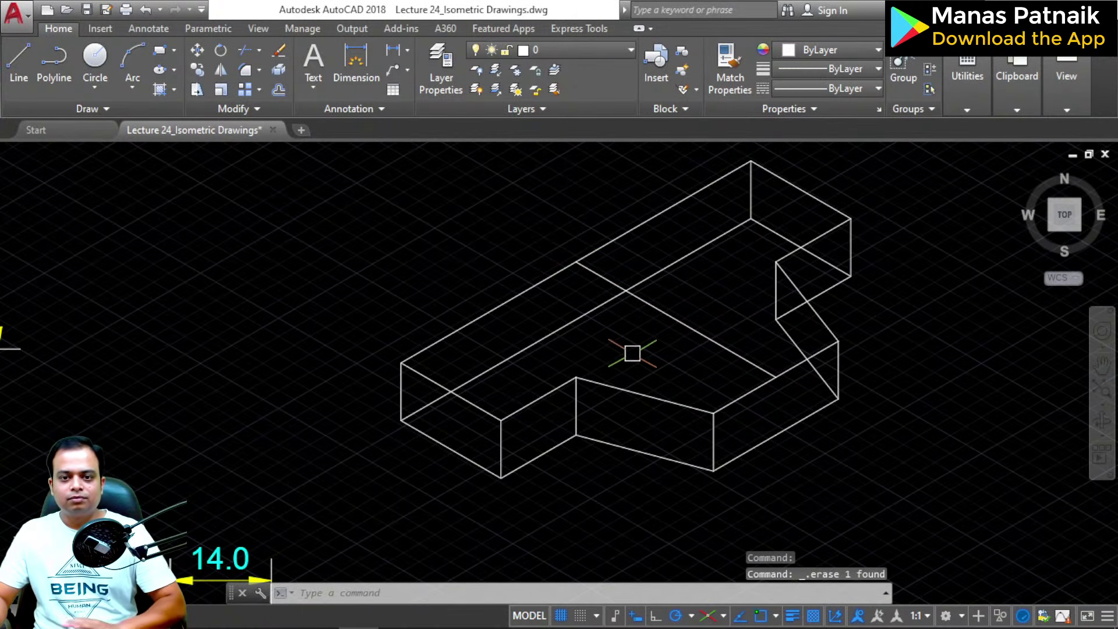
left_click(565, 330)
key("Delete")
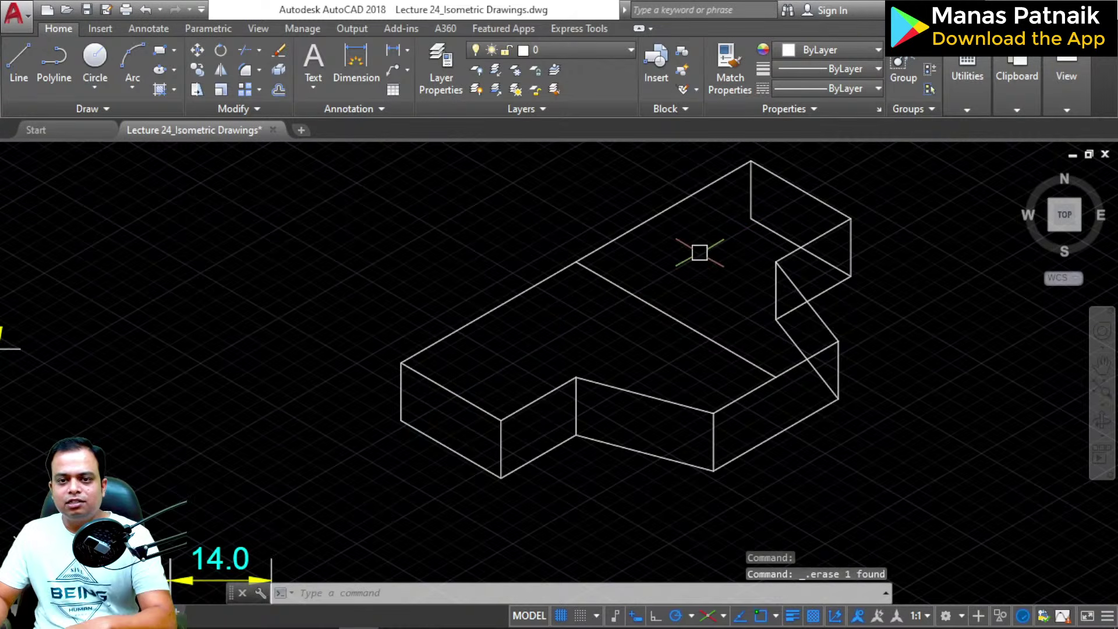
left_click(750, 200)
key("Delete")
left_click(765, 231)
key("Delete")
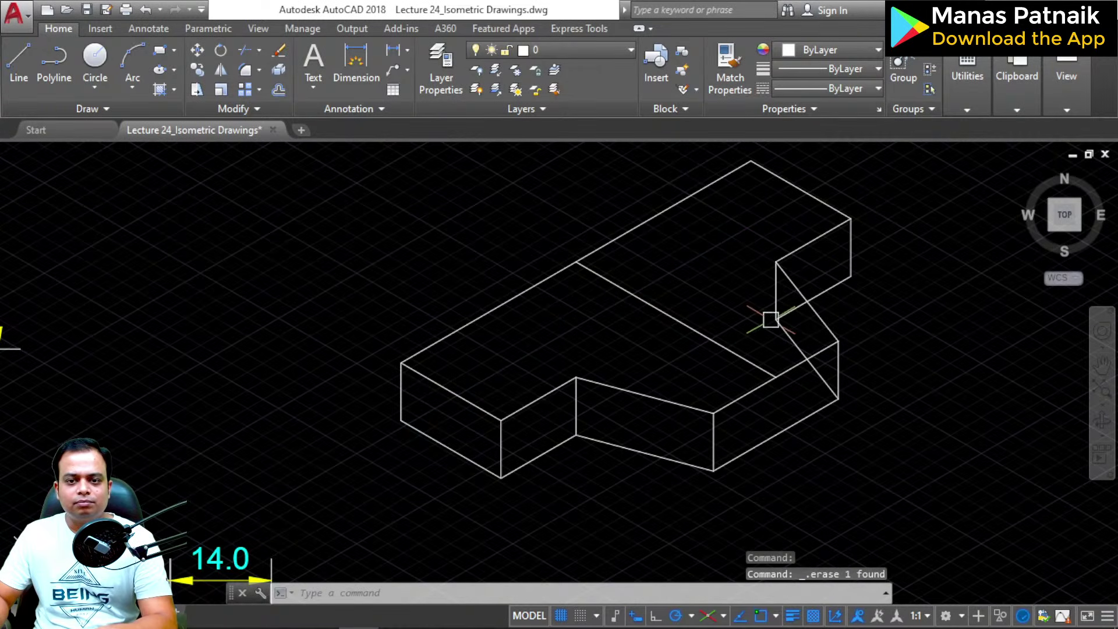
Step: Trim the hidden part of the lower notch edge where it passes behind the upper slanted edge on the far side
scroll(815, 303, "up", 4)
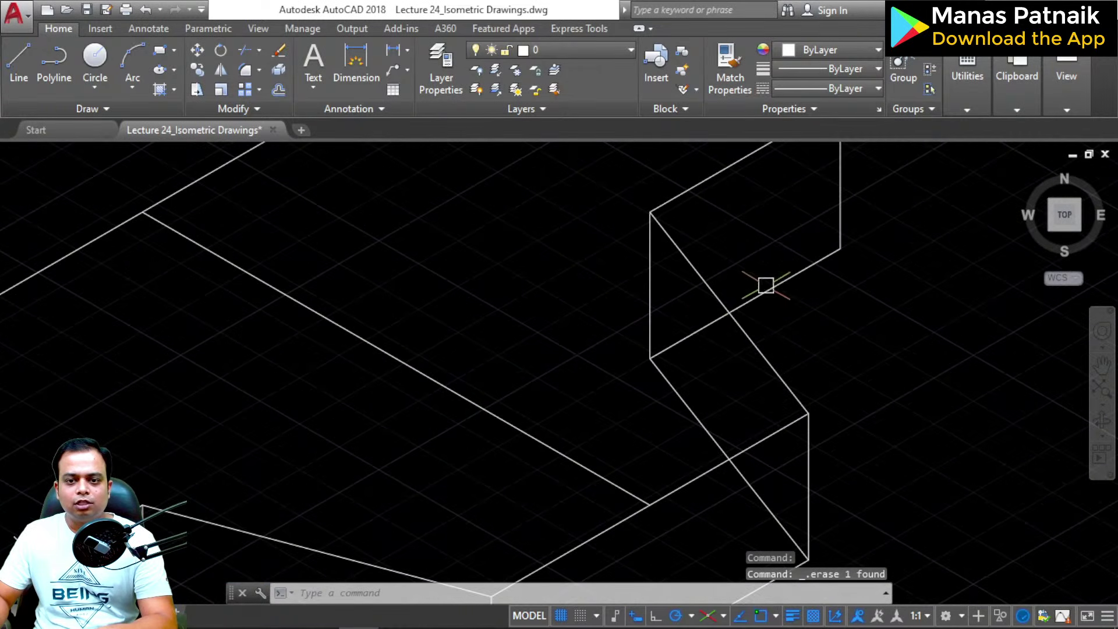
left_click(679, 340)
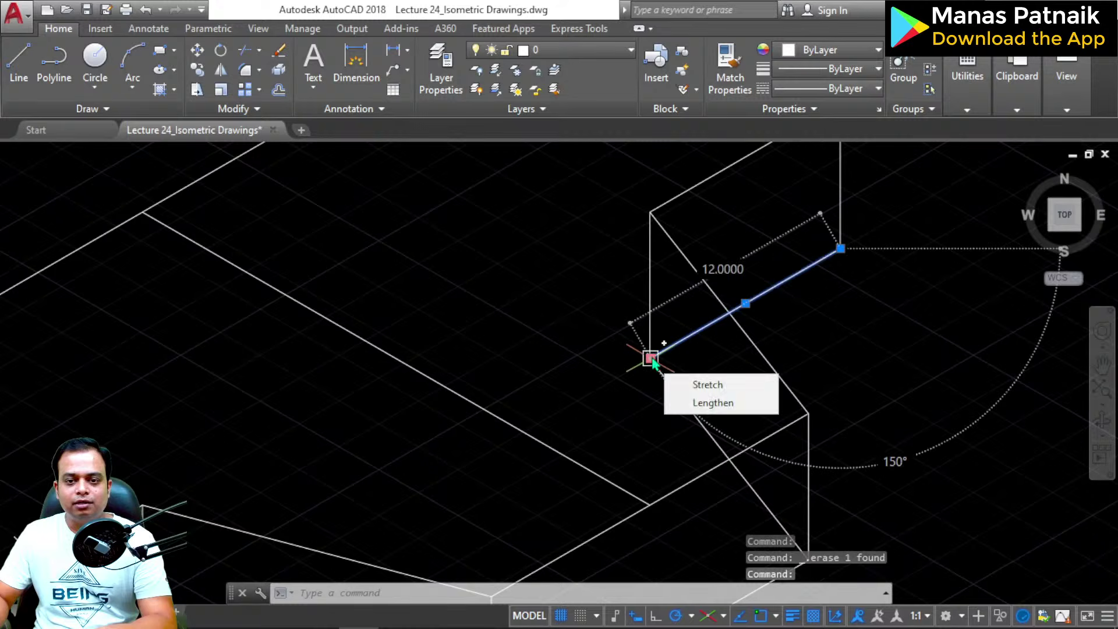
key("Escape")
key("Escape")
type("tr")
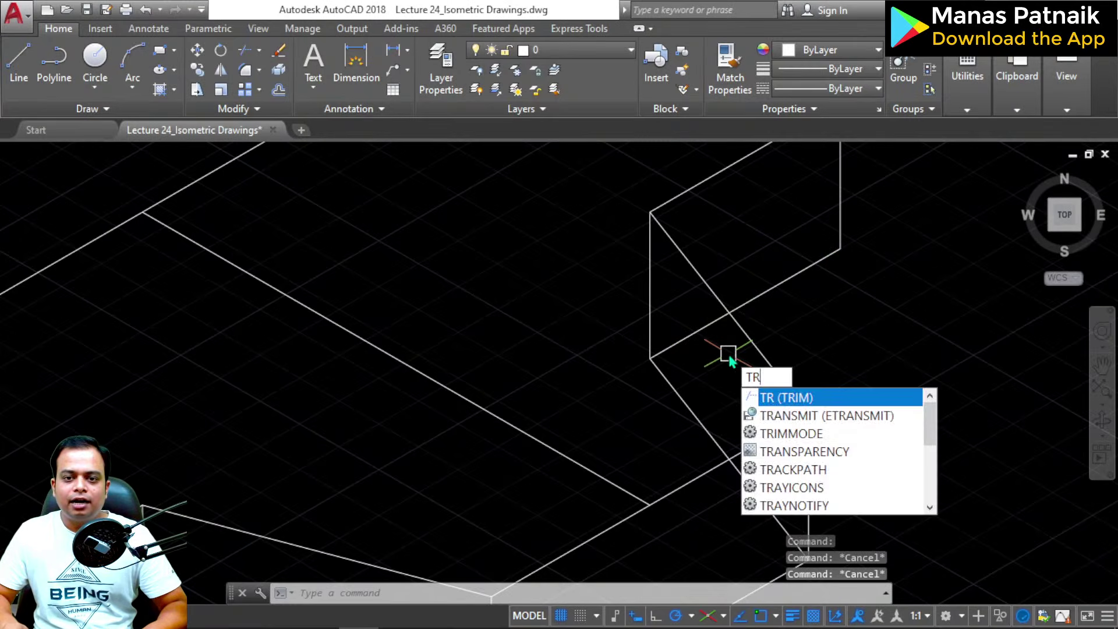
key("Return")
left_click(692, 335)
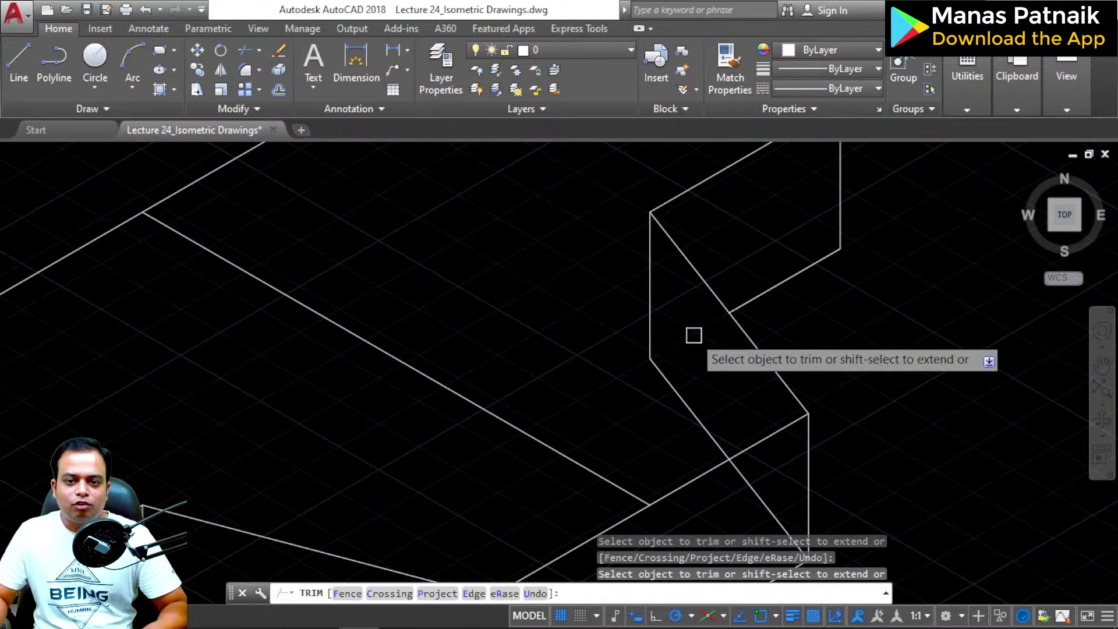
key("Escape")
Step: Delete the hidden vertical line and the hidden lower slanted edge at the far inner corner
scroll(708, 355, "down", 2)
mouse_move(712, 360)
middle_mouse_down()
mouse_move(722, 316)
mouse_move(748, 279)
mouse_move(783, 367)
middle_mouse_up()
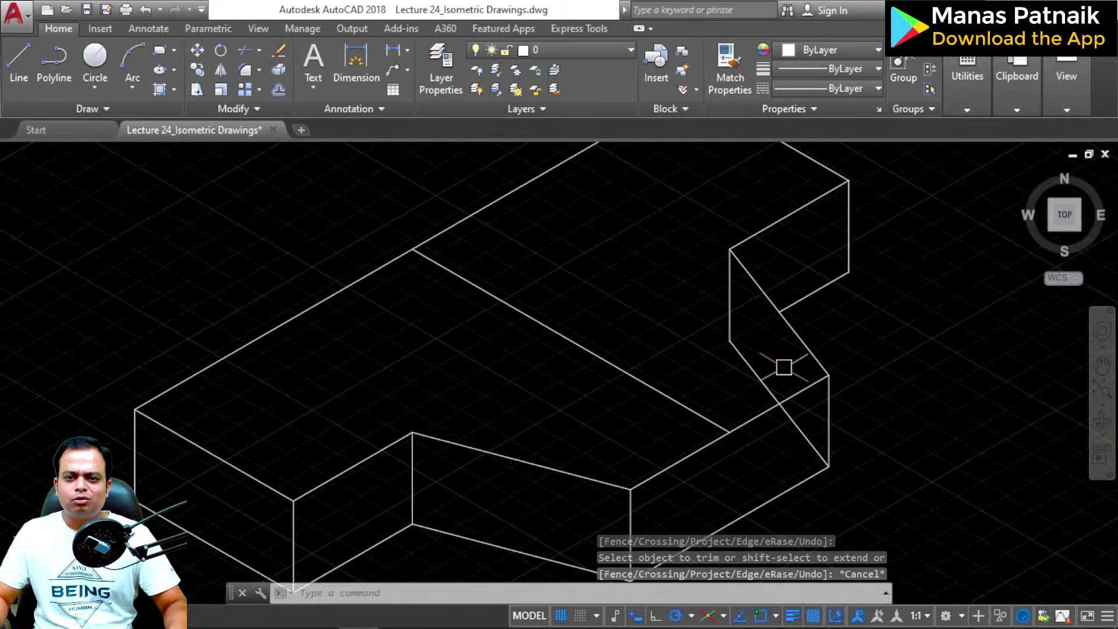
left_click(730, 294)
key("Delete")
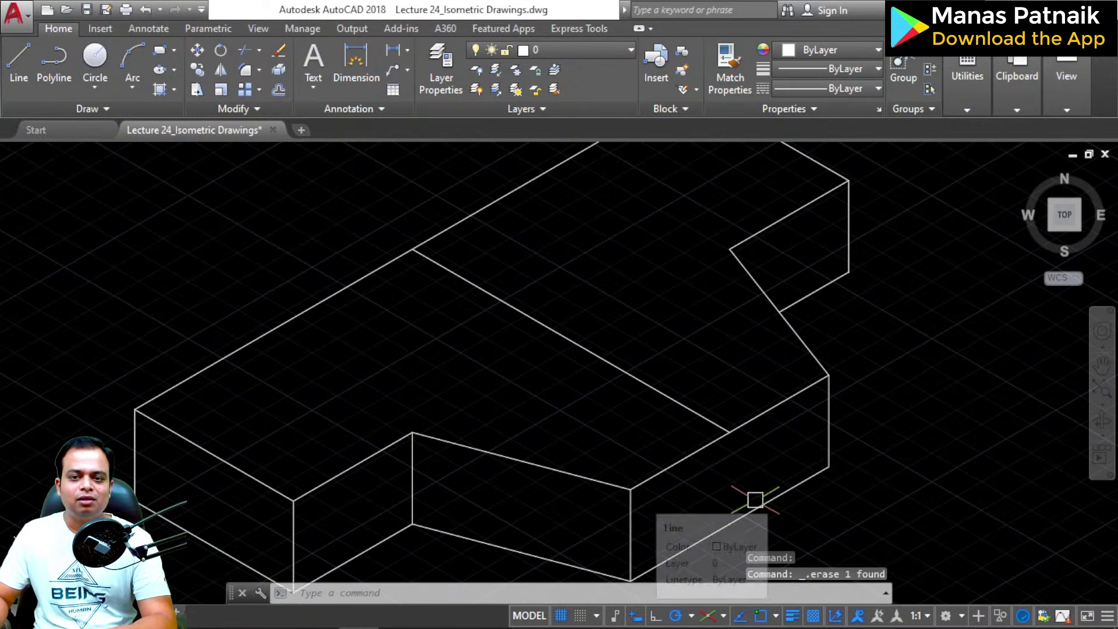
Step: Examine the rib's outline and its position on the base in the top view
scroll(510, 380, "down", 5)
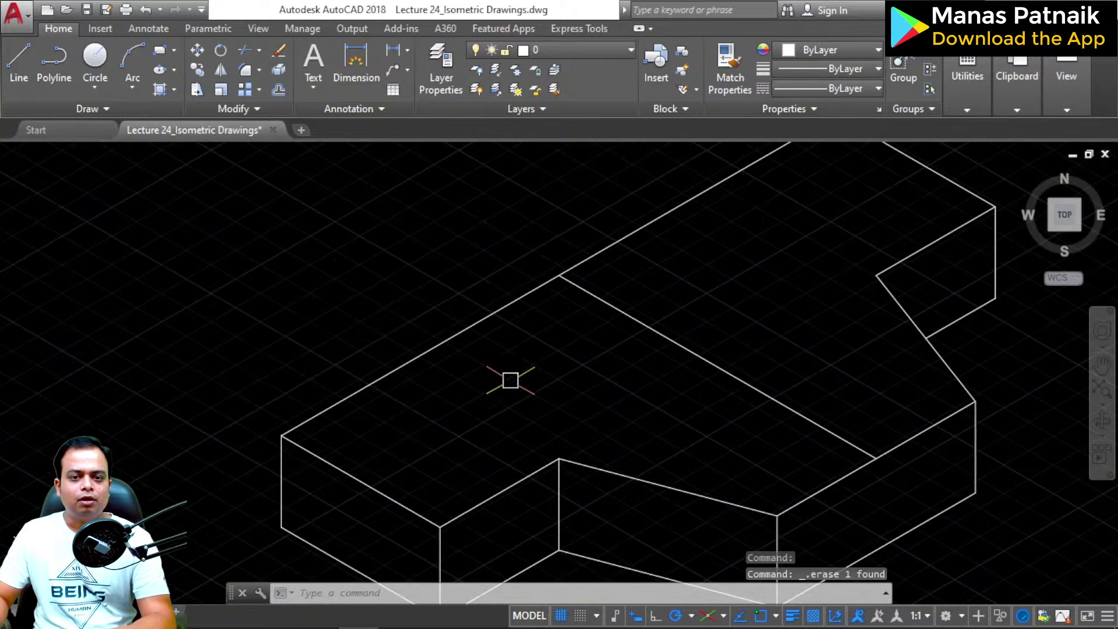
middle_click_drag(332, 379, 581, 304)
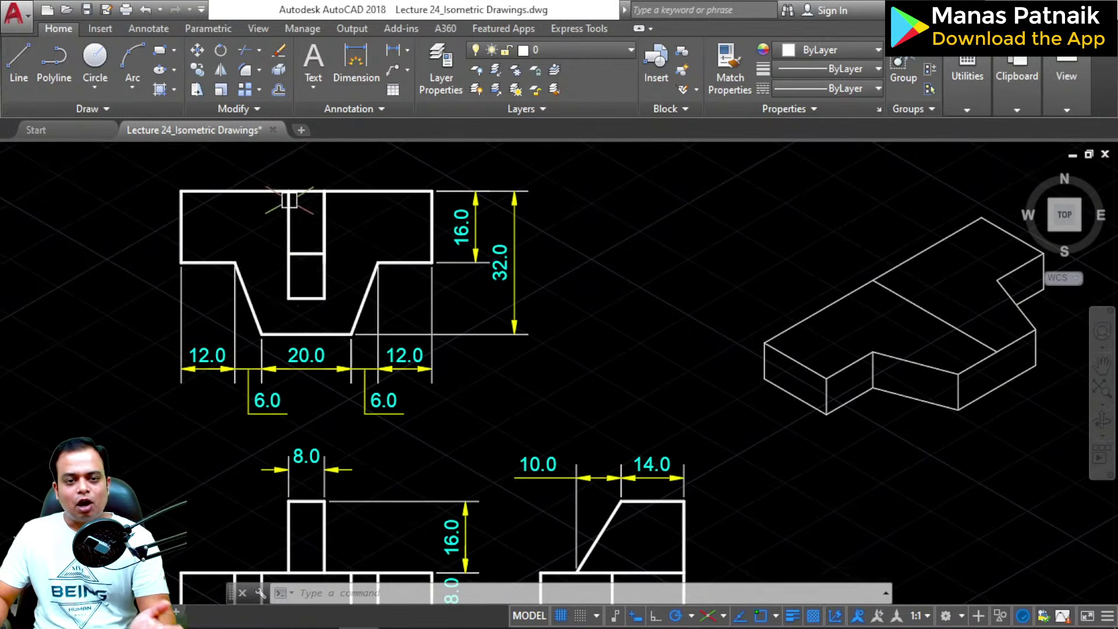
scroll(293, 244, "up", 2)
scroll(292, 244, "up", 2)
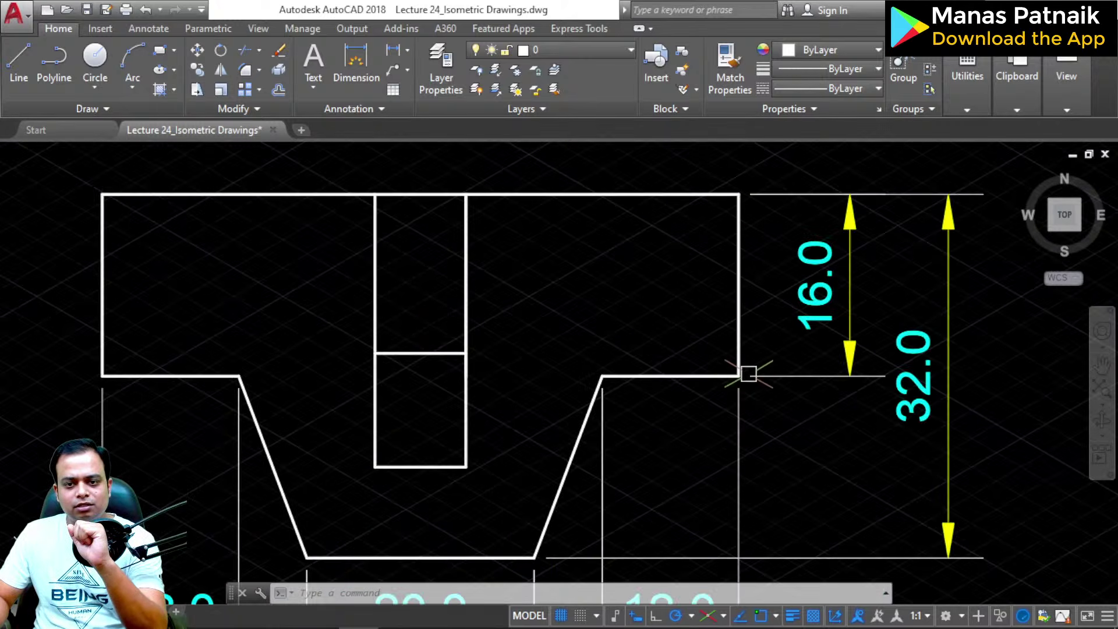
scroll(743, 374, "up", 1)
scroll(643, 364, "up", 1)
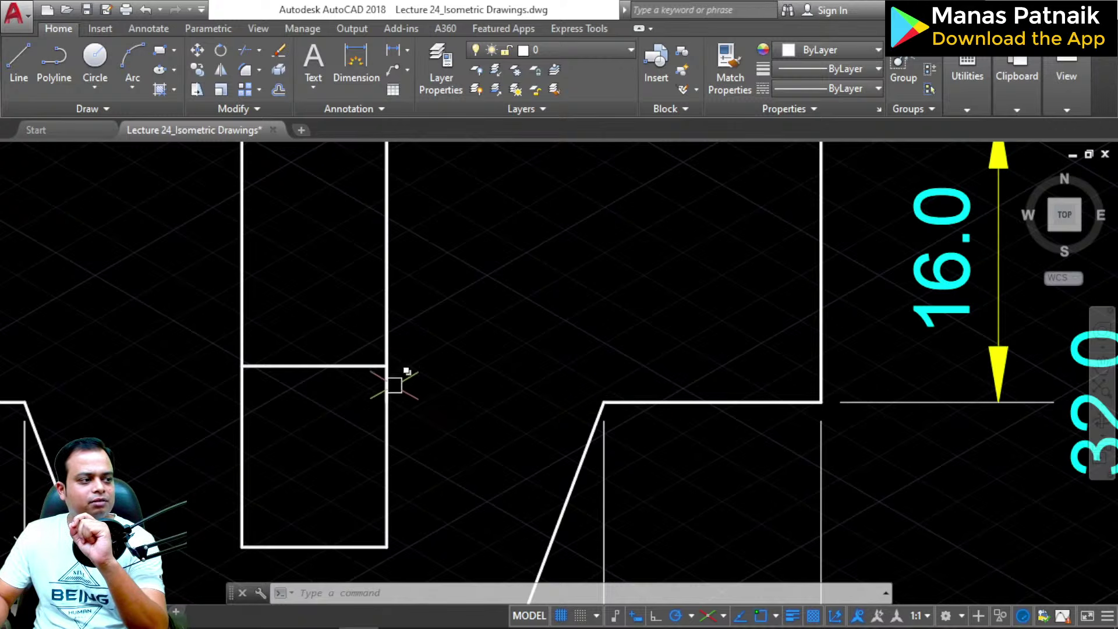
scroll(393, 363, "down", 2)
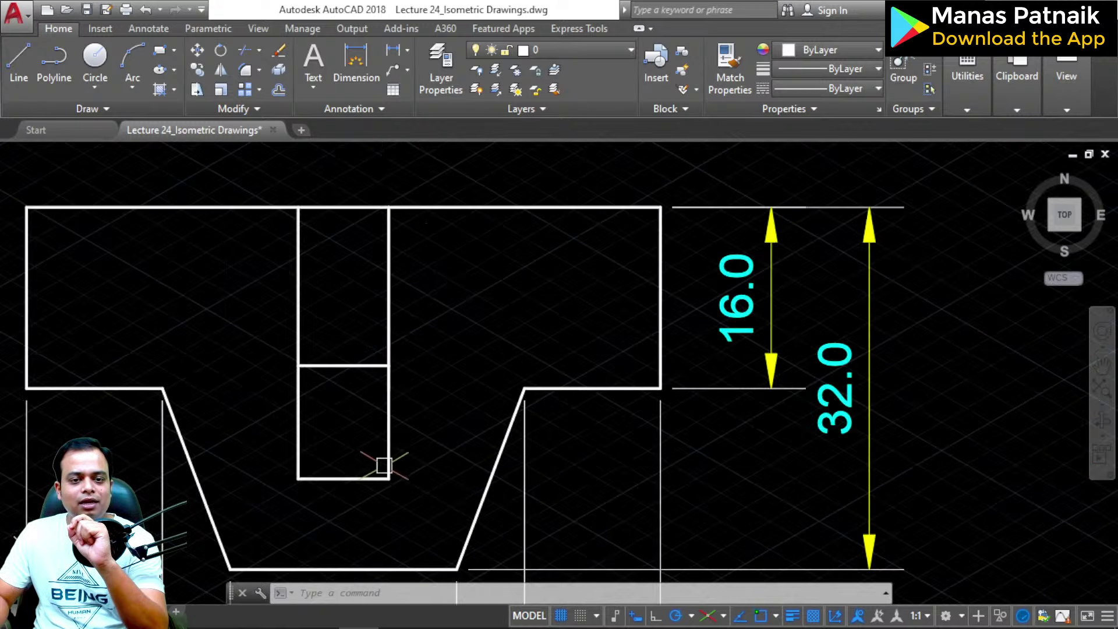
Step: Check the rib's width, height and sloped profile dimensions in the front and side views against the isometric base
scroll(384, 466, "down", 3)
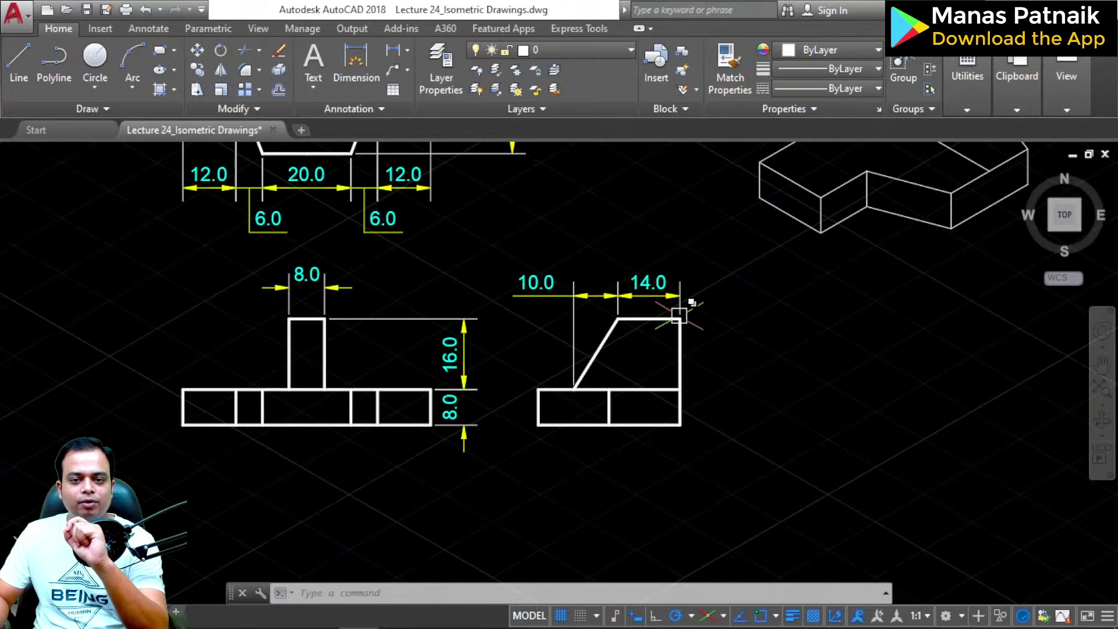
scroll(679, 294, "up", 2)
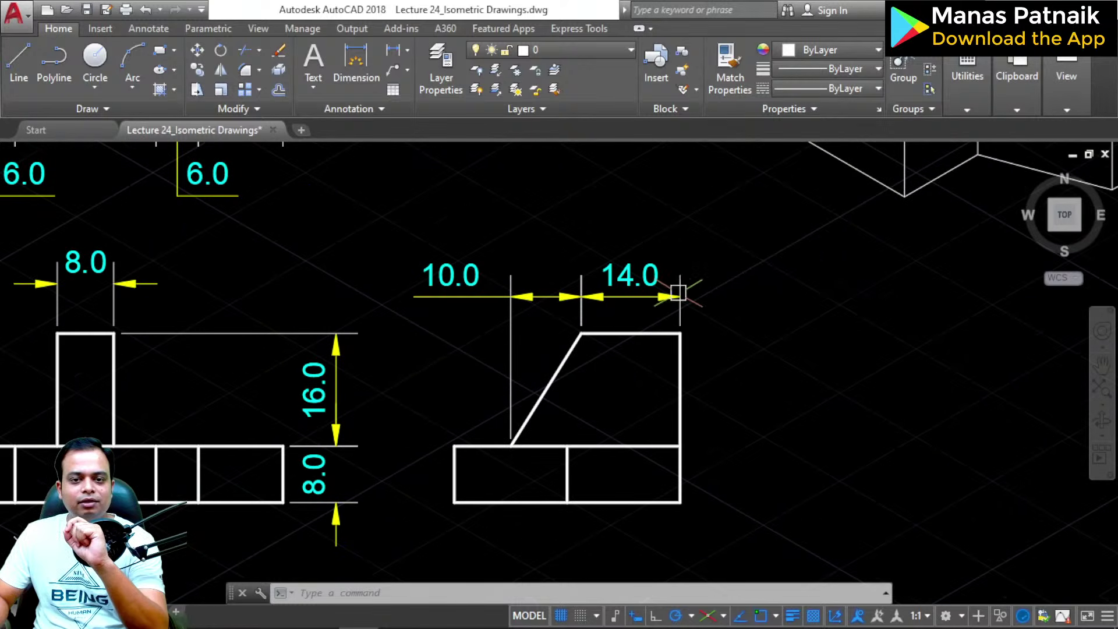
scroll(494, 320, "down", 2)
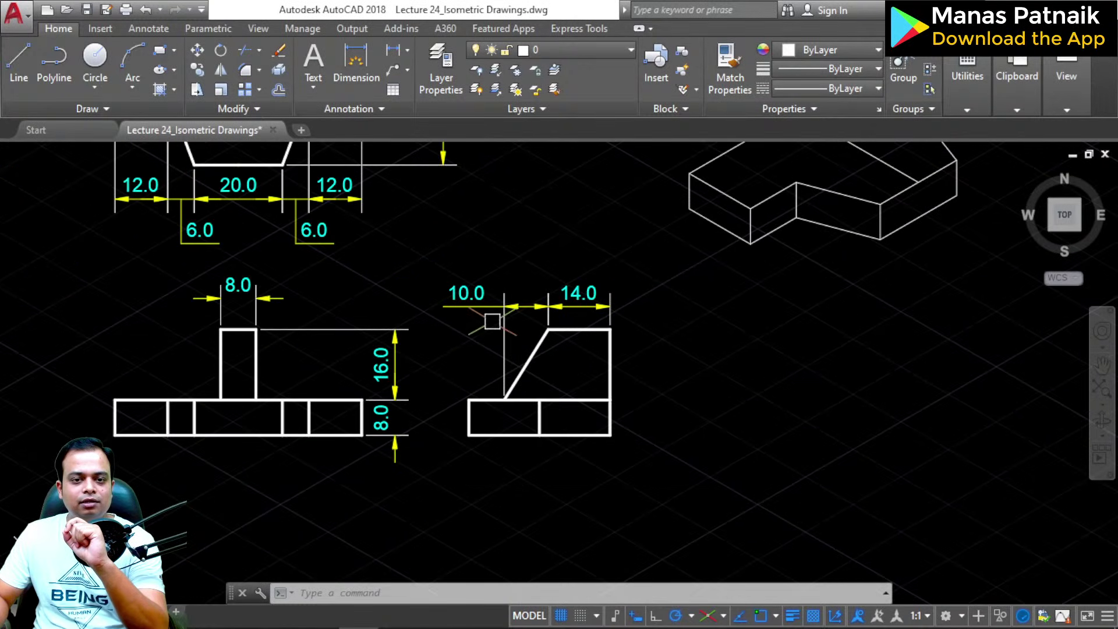
mouse_move(469, 258)
middle_mouse_down()
mouse_move(544, 382)
mouse_move(632, 377)
middle_mouse_up()
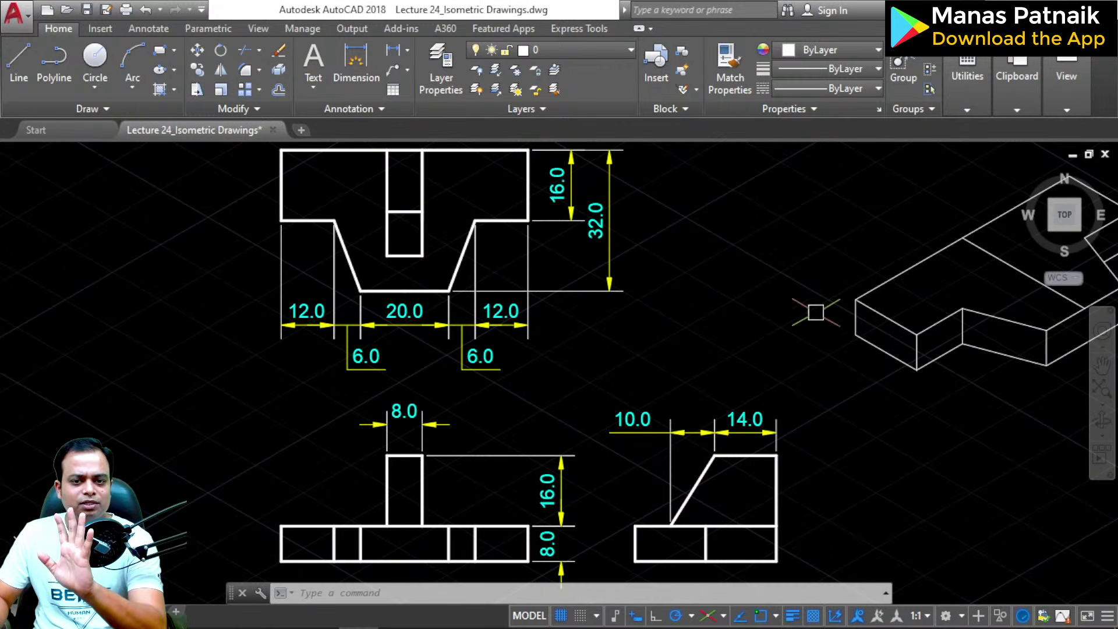
middle_click_drag(405, 229, 414, 264)
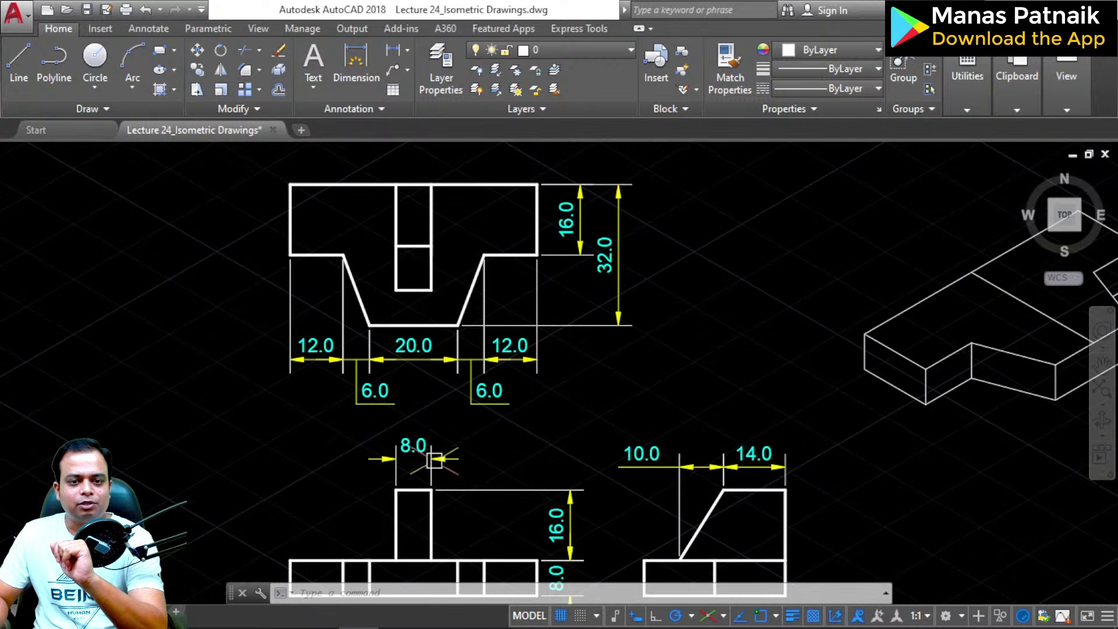
middle_click_drag(814, 388, 574, 396)
scroll(673, 307, "up", 2)
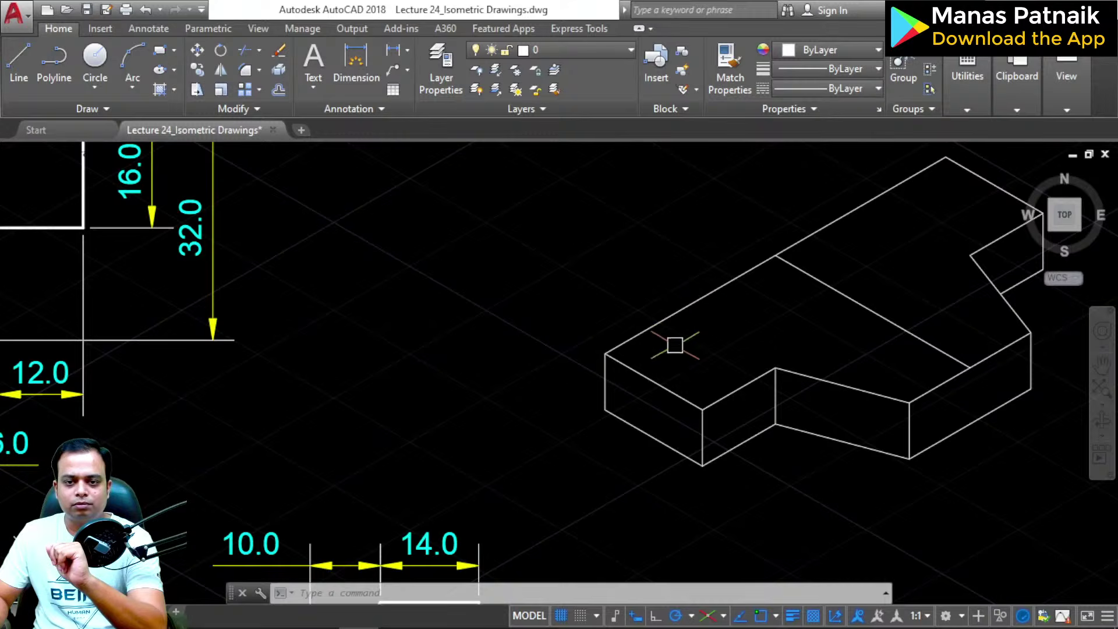
scroll(655, 337, "down", 2)
middle_click_drag(654, 338, 520, 274)
mouse_move(799, 431)
middle_mouse_down()
mouse_move(757, 407)
mouse_move(944, 447)
middle_mouse_up()
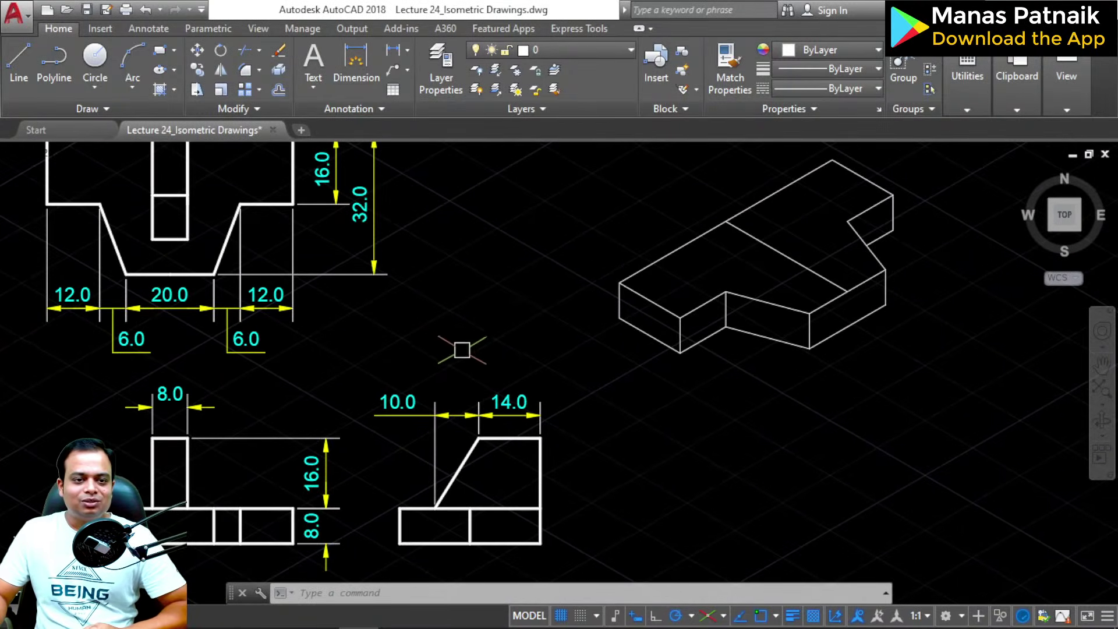
Step: Start the rib's top-view outline in the empty space above the base with an 8-unit edge at 30°
middle_click_drag(462, 349, 501, 419)
middle_click_drag(555, 228, 612, 342)
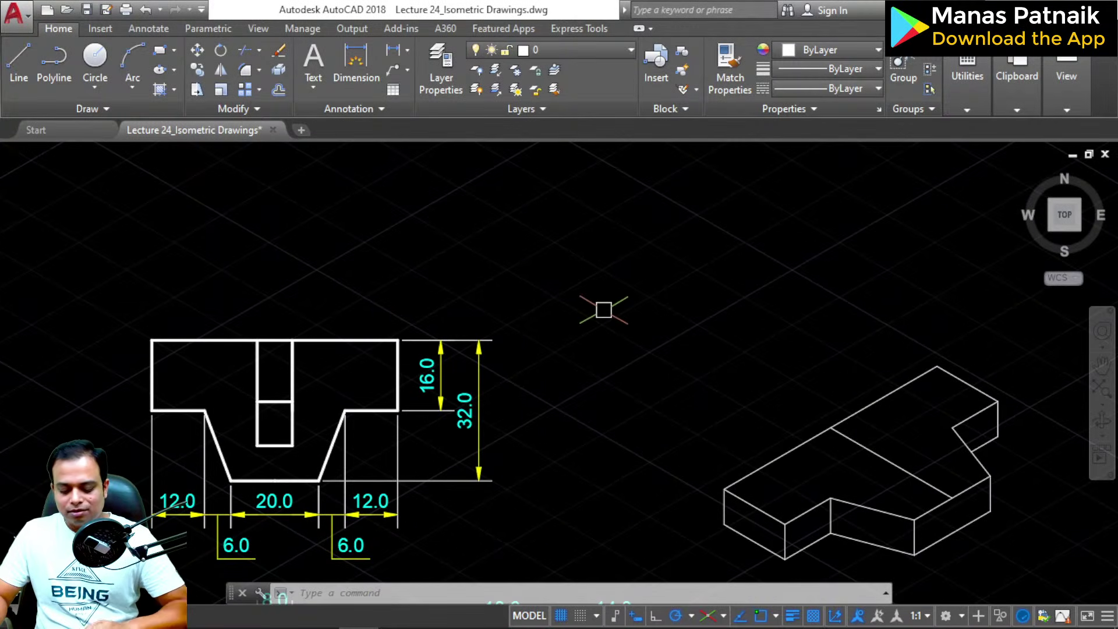
type("l")
key("Return")
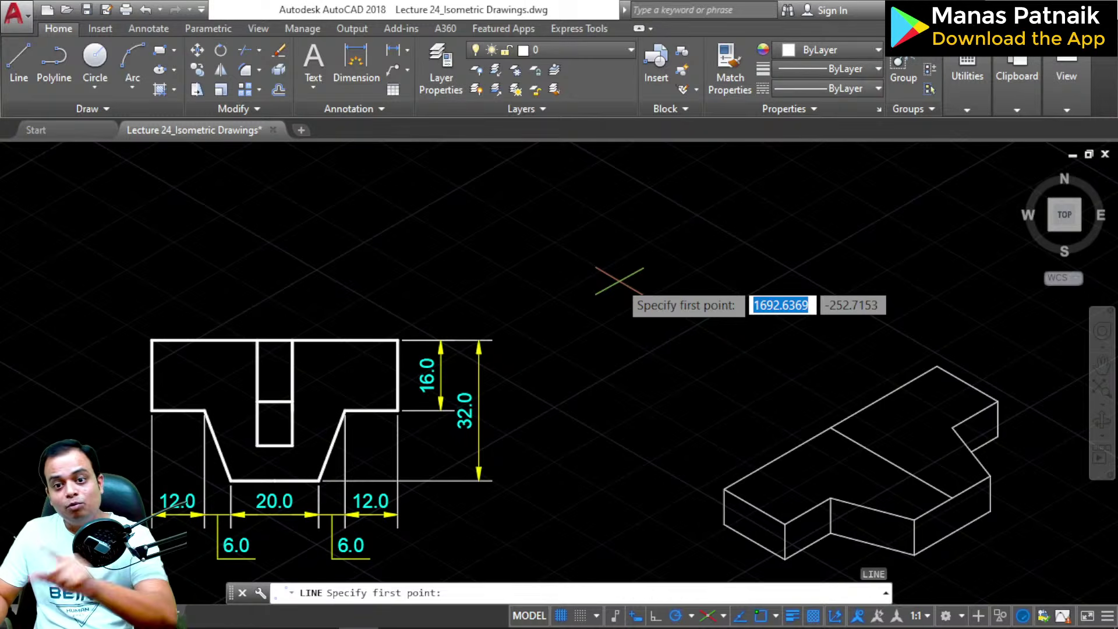
left_click(620, 281)
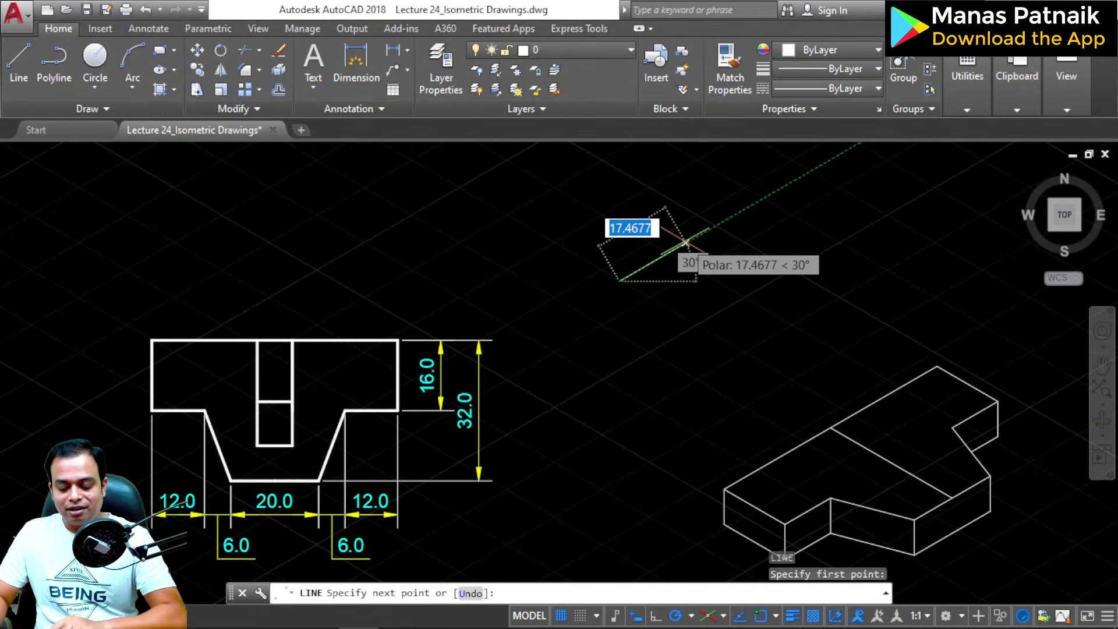
type("8")
key("Return")
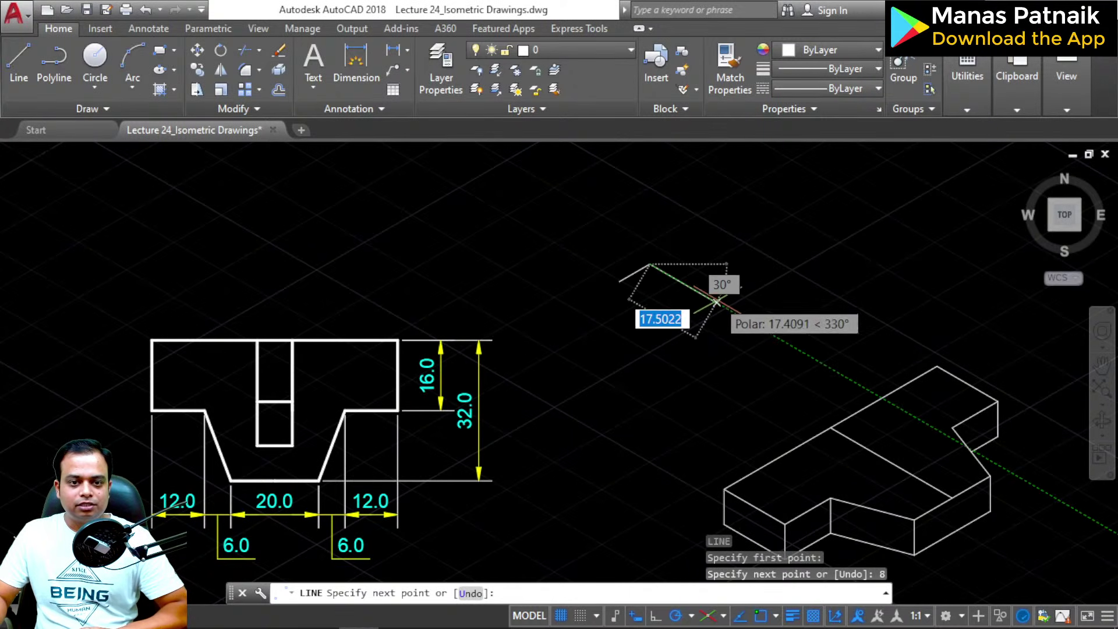
Step: Continue the rib outline with a 14-unit and a 10-unit segment in line along 330°
mouse_move(428, 466)
middle_mouse_down()
mouse_move(428, 247)
mouse_move(501, 378)
middle_mouse_up()
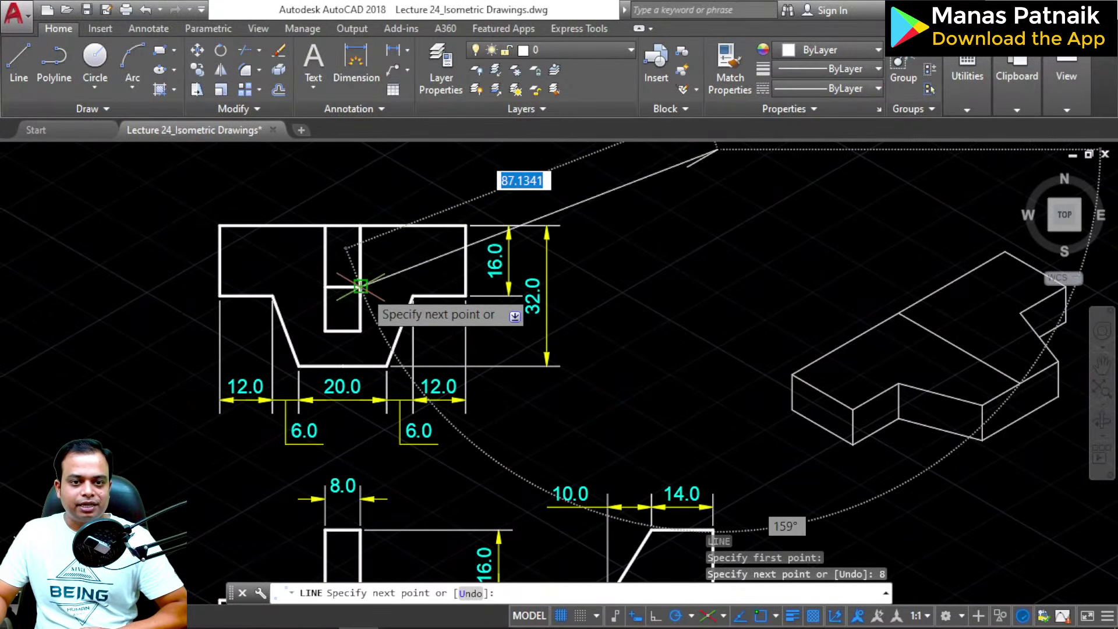
mouse_move(361, 329)
middle_mouse_down()
mouse_move(357, 291)
mouse_move(355, 320)
middle_mouse_up()
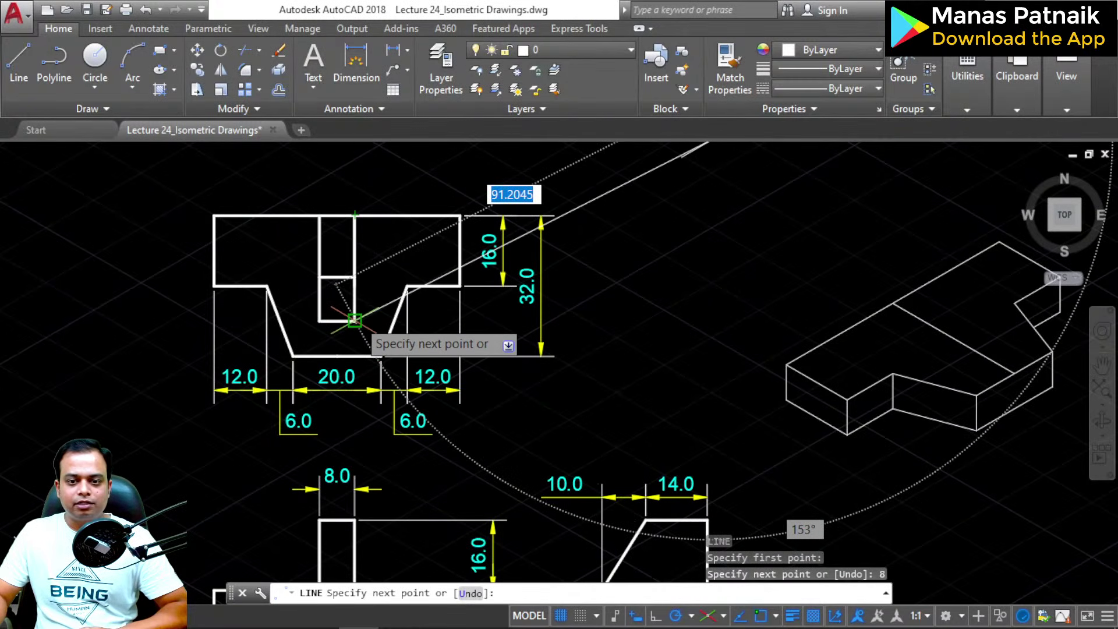
middle_click_drag(803, 212, 582, 305)
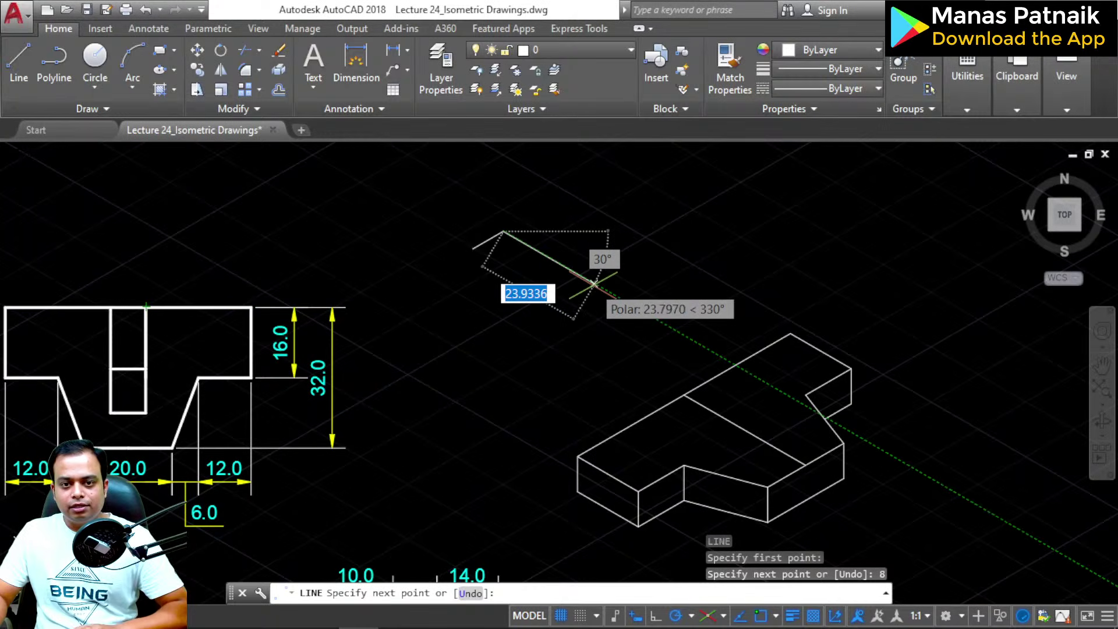
type("14")
key("Return")
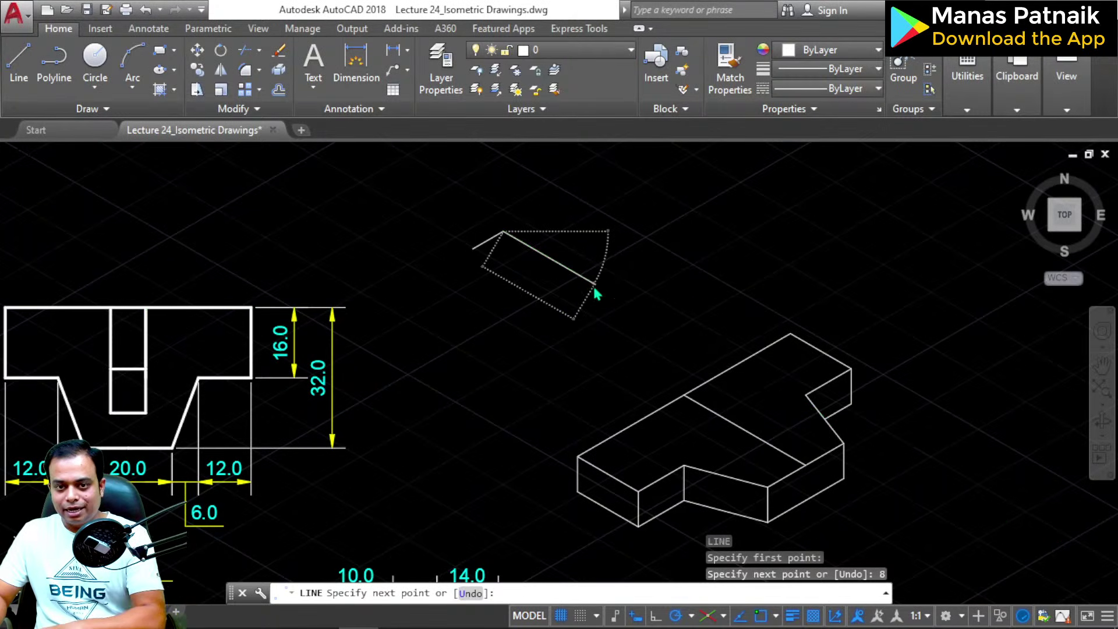
type("10")
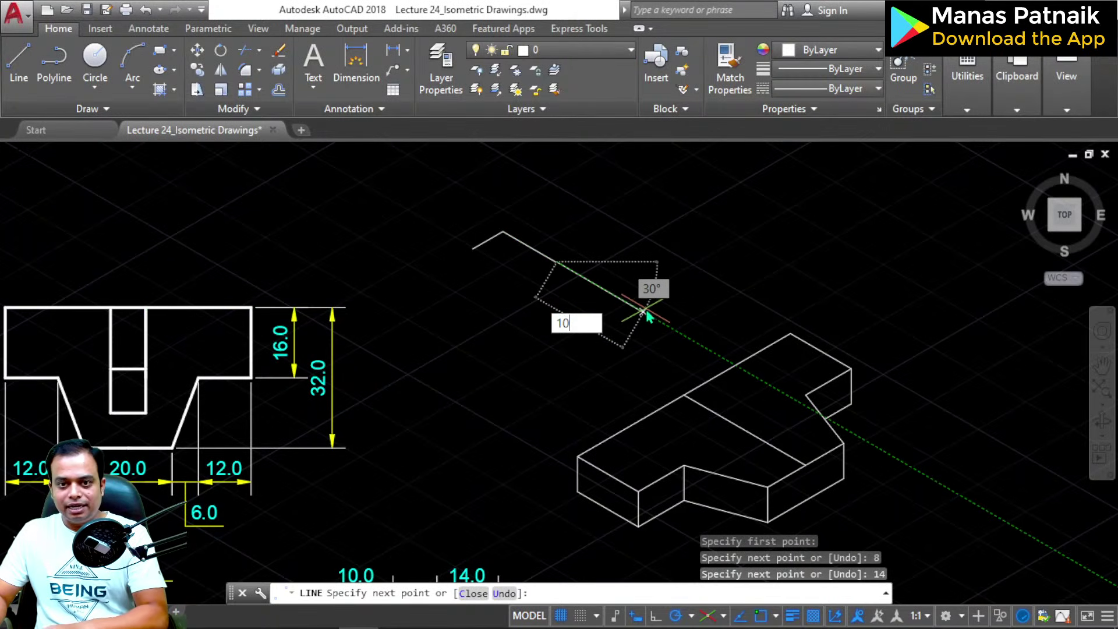
key("Return")
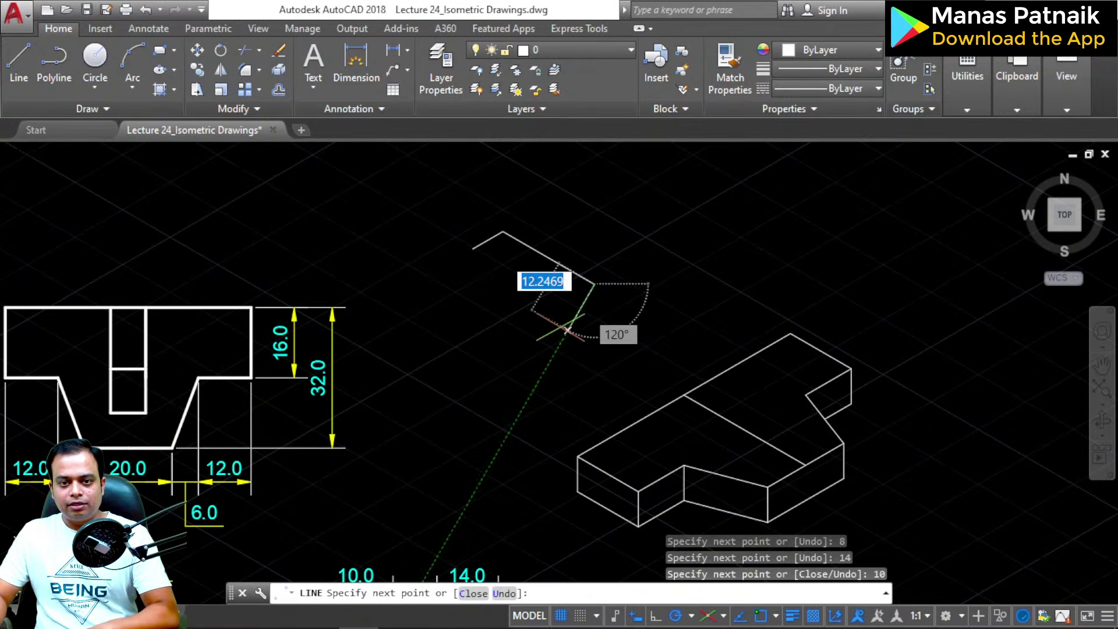
Step: Complete the rib outline with an 8-unit end edge parallel to the first and a closing line to the start point
key("BackSpace")
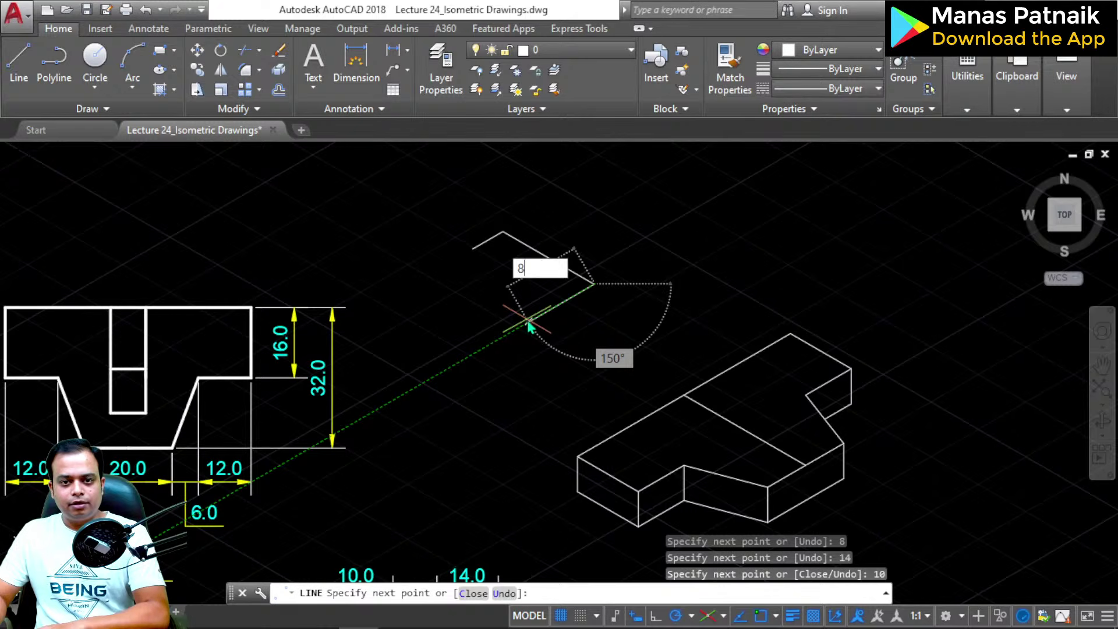
key("Return")
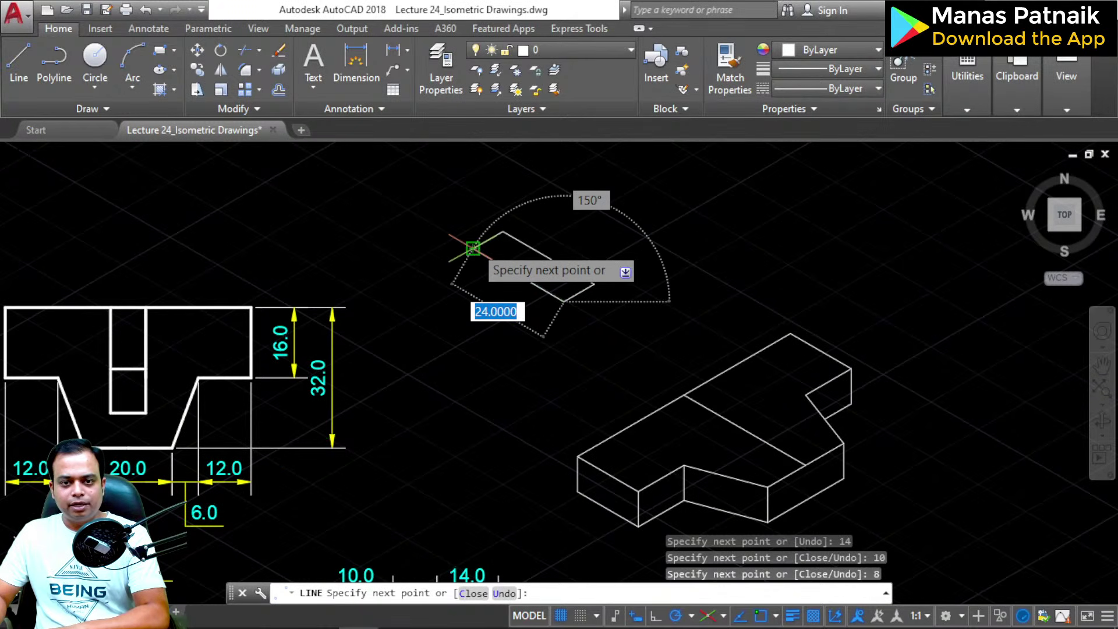
key("Return")
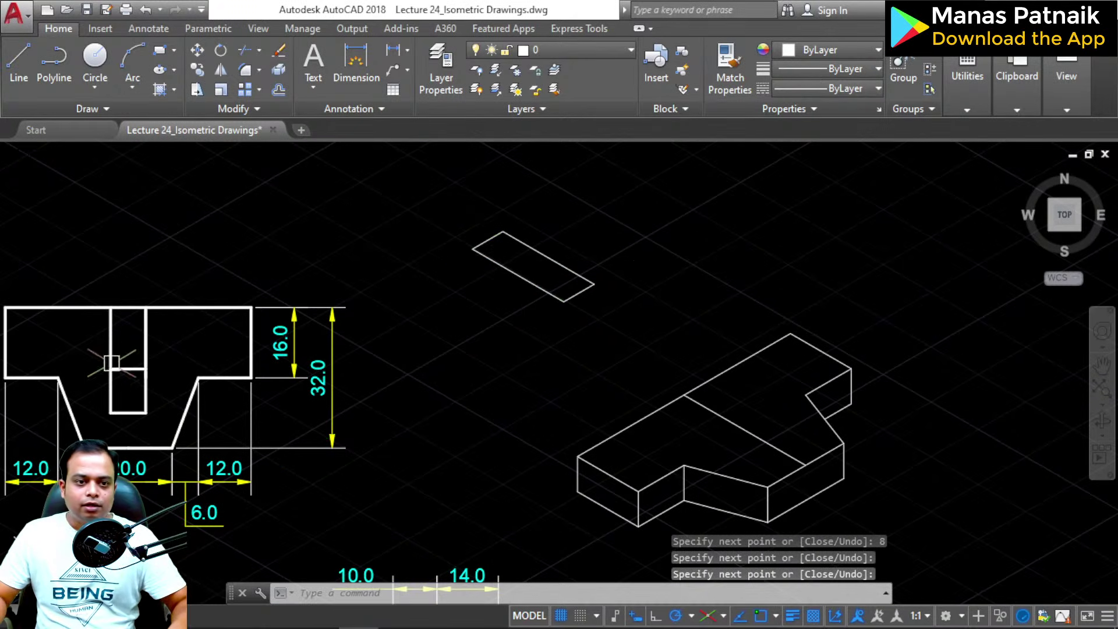
scroll(130, 349, "up", 2)
middle_click_drag(13, 594, 425, 517)
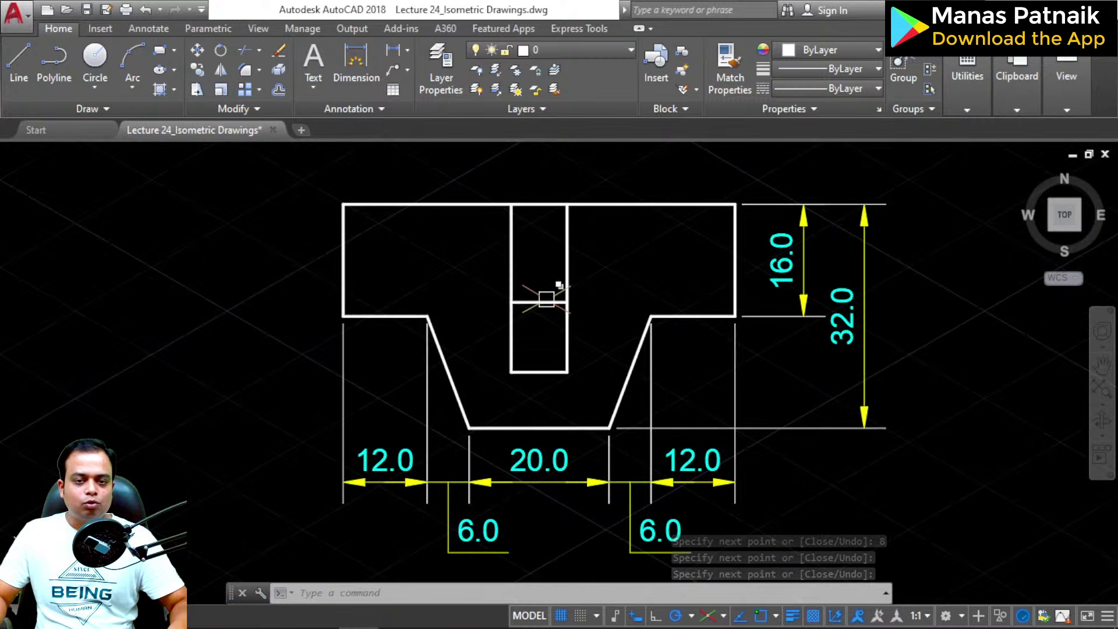
scroll(572, 295, "down", 2)
middle_click_drag(916, 211, 727, 348)
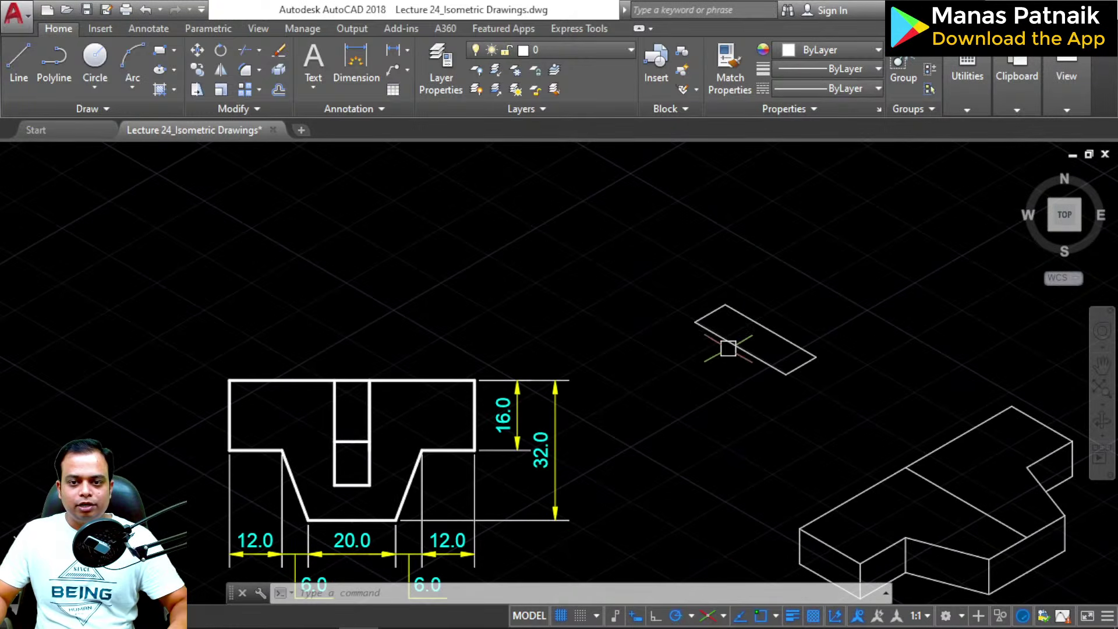
left_click(751, 319)
scroll(766, 341, "up", 3)
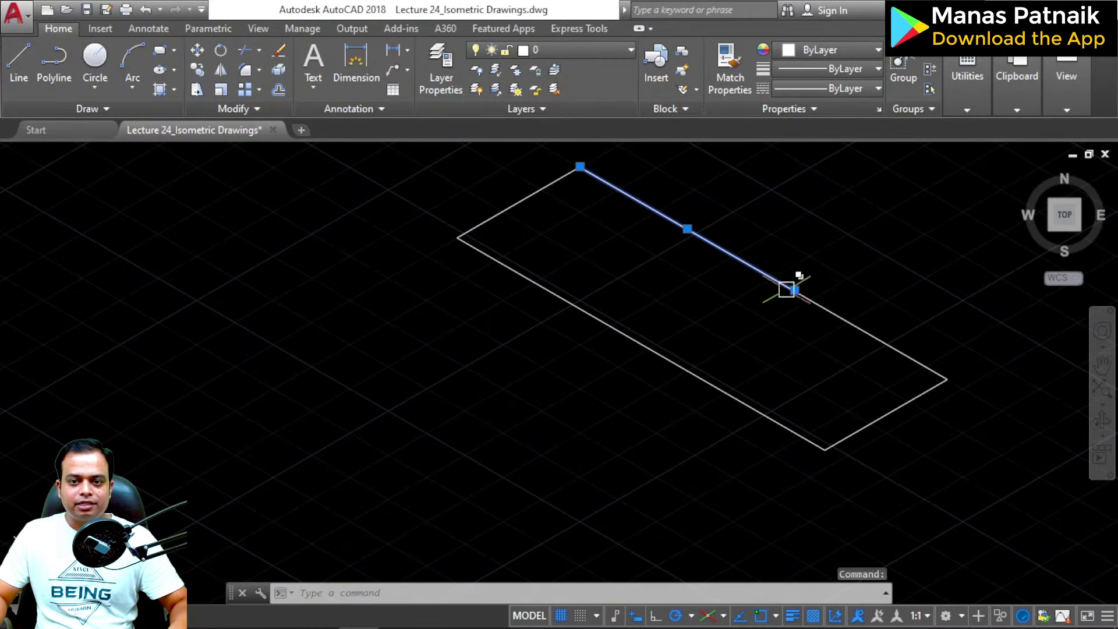
mouse_move(791, 289)
left_click(851, 334)
key("space")
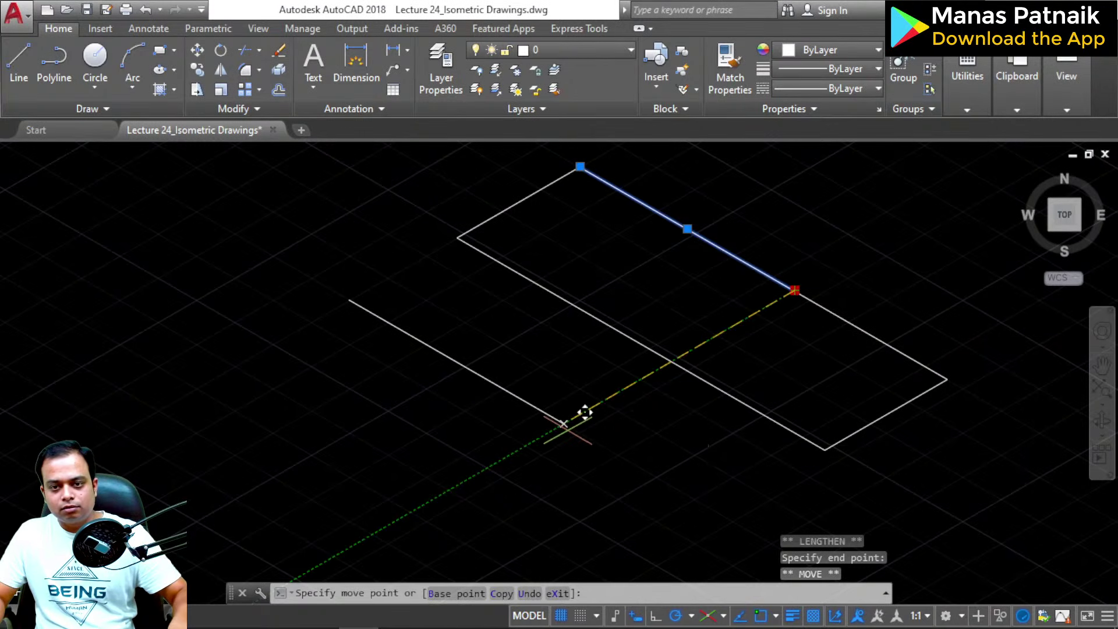
key("Escape")
key("Escape")
left_click(781, 282)
key("Escape")
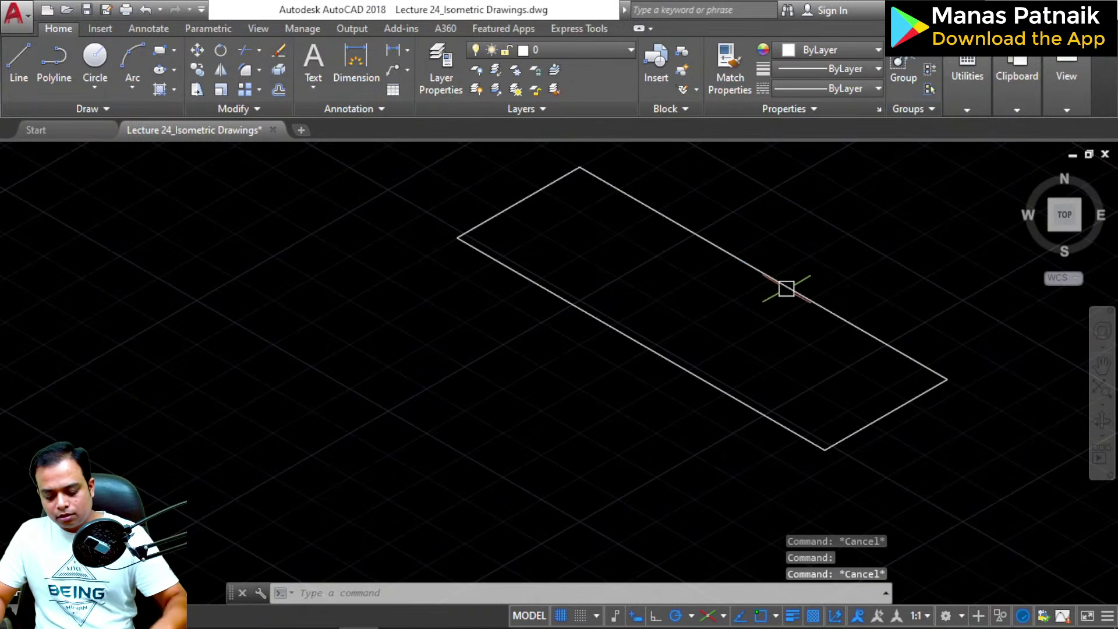
Step: Draw a line across the rib outline from the joint of its 14- and 10-unit segments, parallel to the short edges
type("l")
key("space")
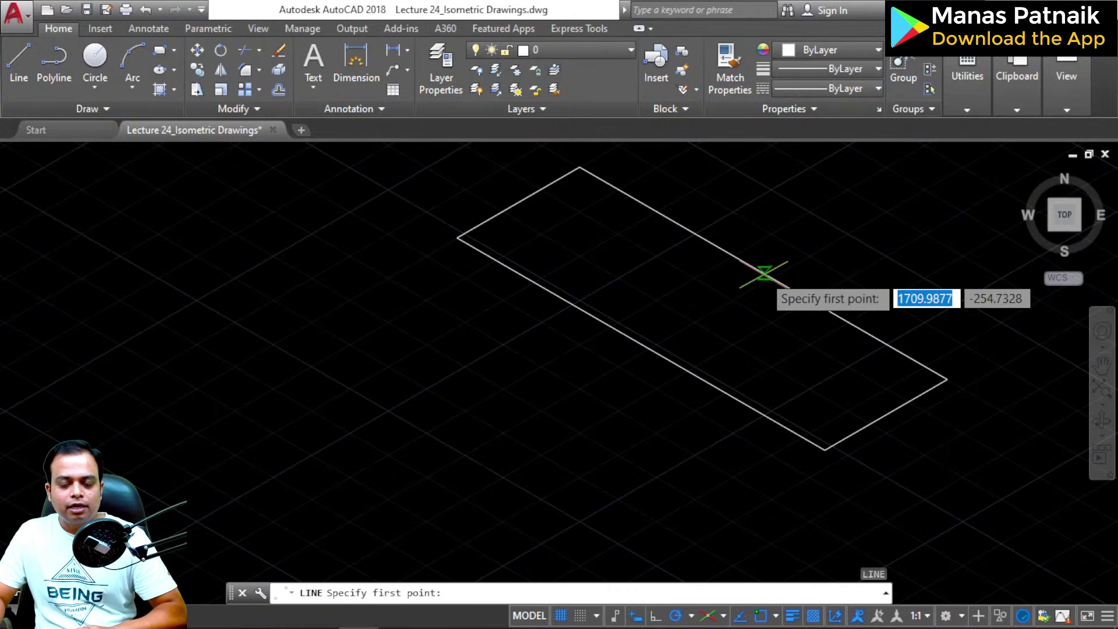
left_click(794, 290)
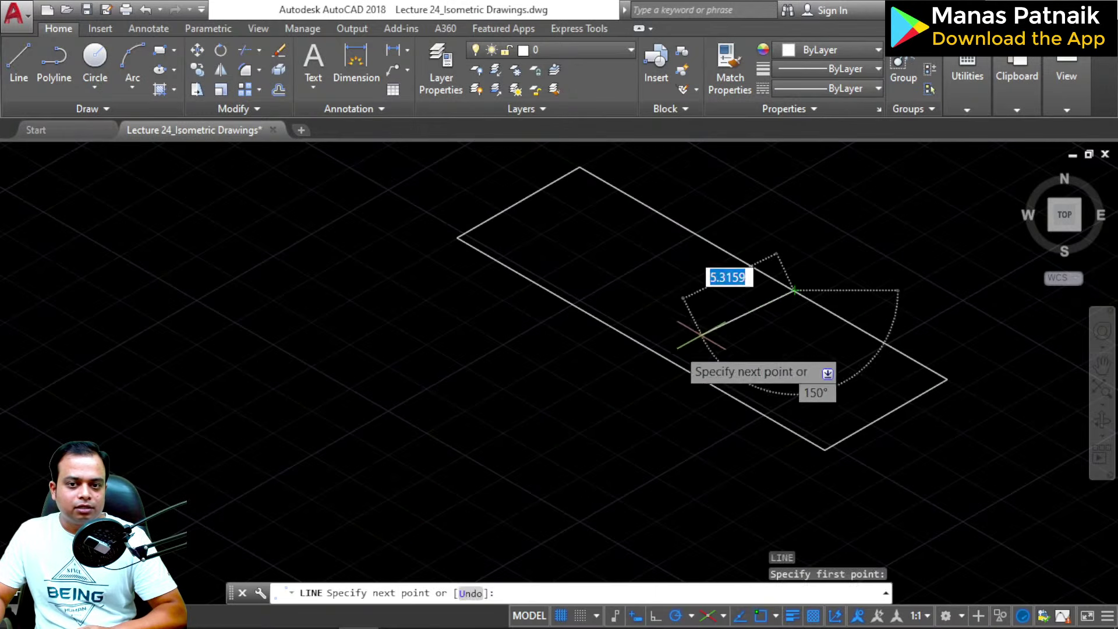
left_click(578, 416)
key("space")
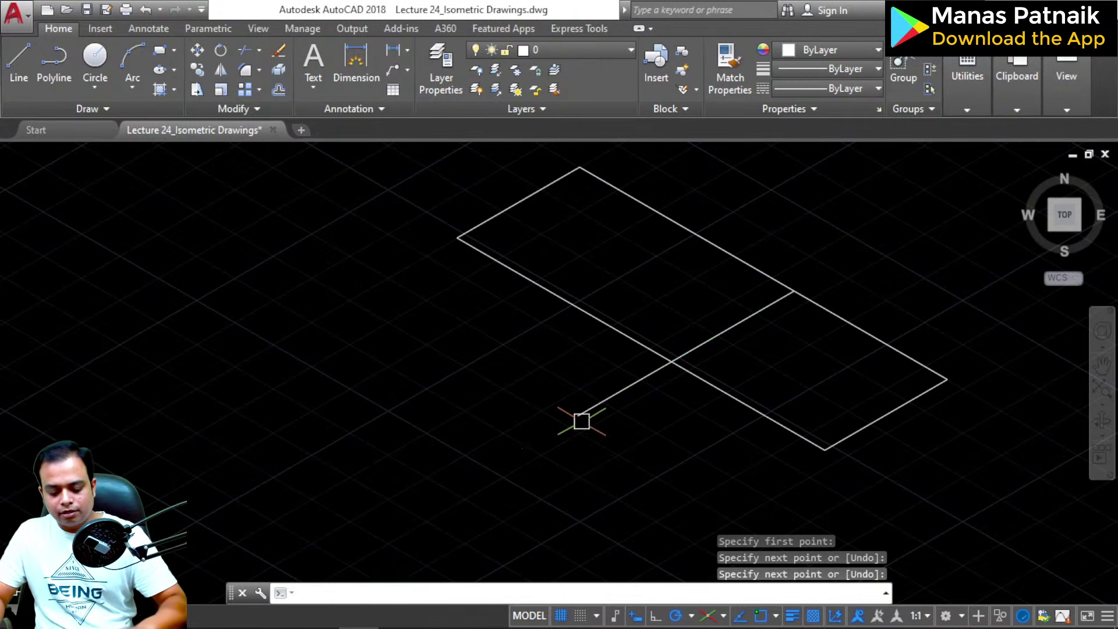
Step: Trim the part of the dividing line that extends beyond the rib outline
type("tr")
key("space")
key("space")
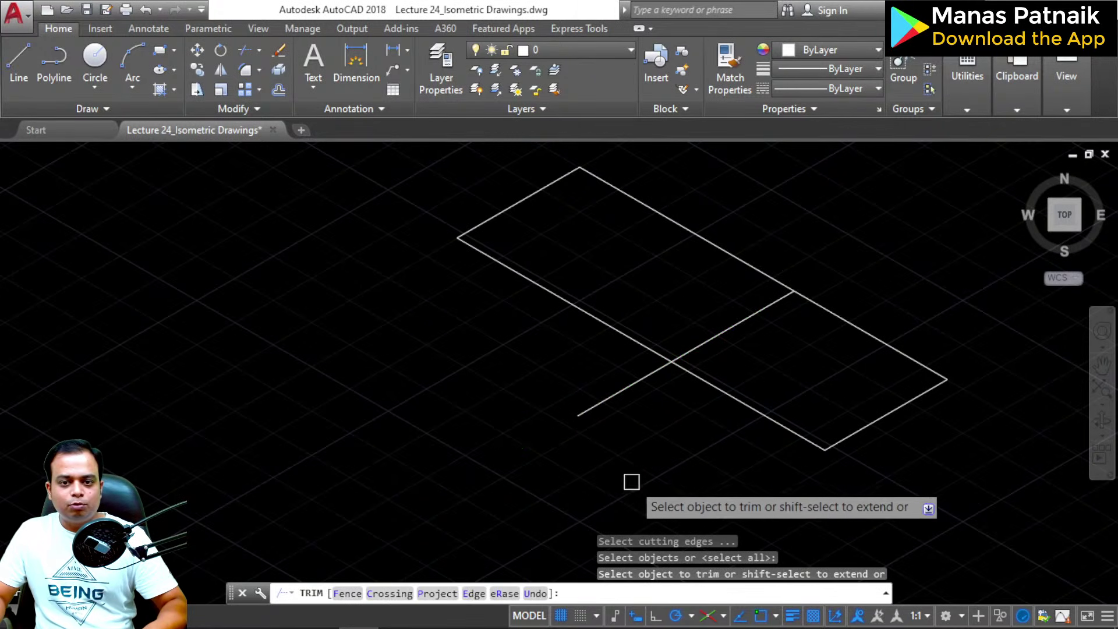
left_click(633, 385)
key("Escape")
scroll(606, 406, "down", 2)
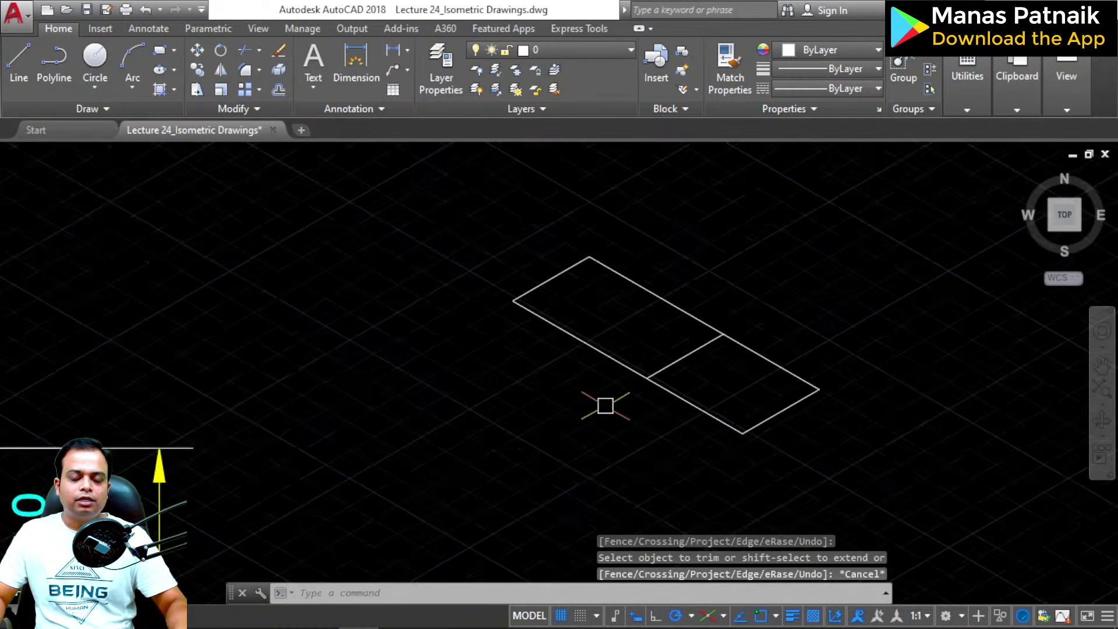
Step: Copy the rib outline from the midpoint of its rear short edge to the centre line's endpoint on the base's rear top edge
scroll(606, 406, "down", 3)
mouse_move(601, 401)
middle_mouse_down()
mouse_move(634, 446)
mouse_move(606, 269)
mouse_move(600, 352)
middle_mouse_up()
left_click(661, 194)
left_click(495, 326)
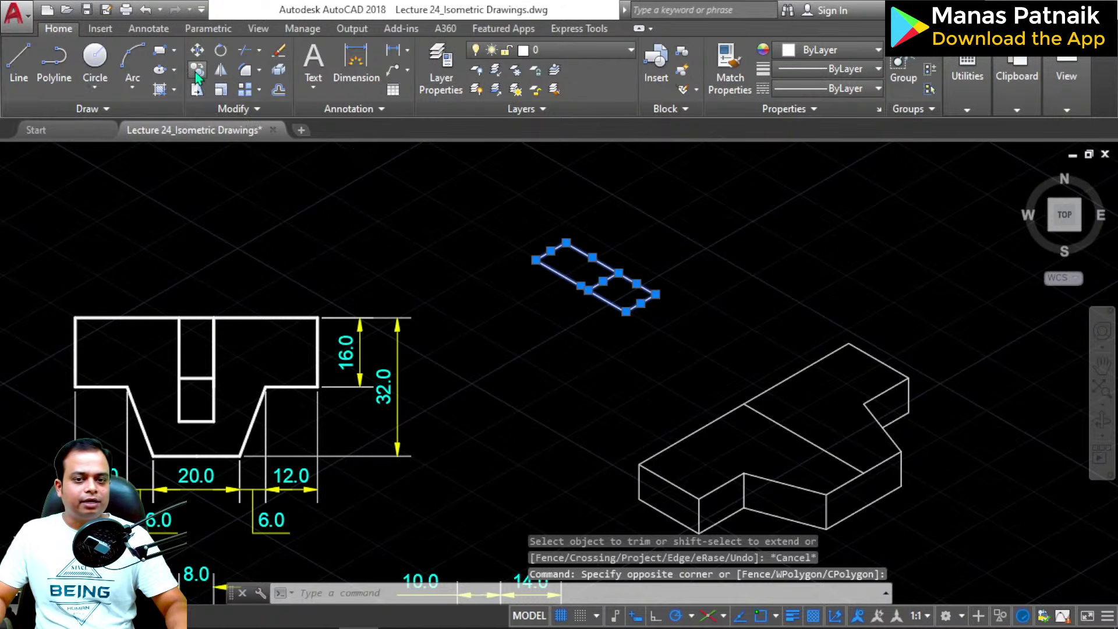
left_click(196, 69)
scroll(511, 187, "up", 4)
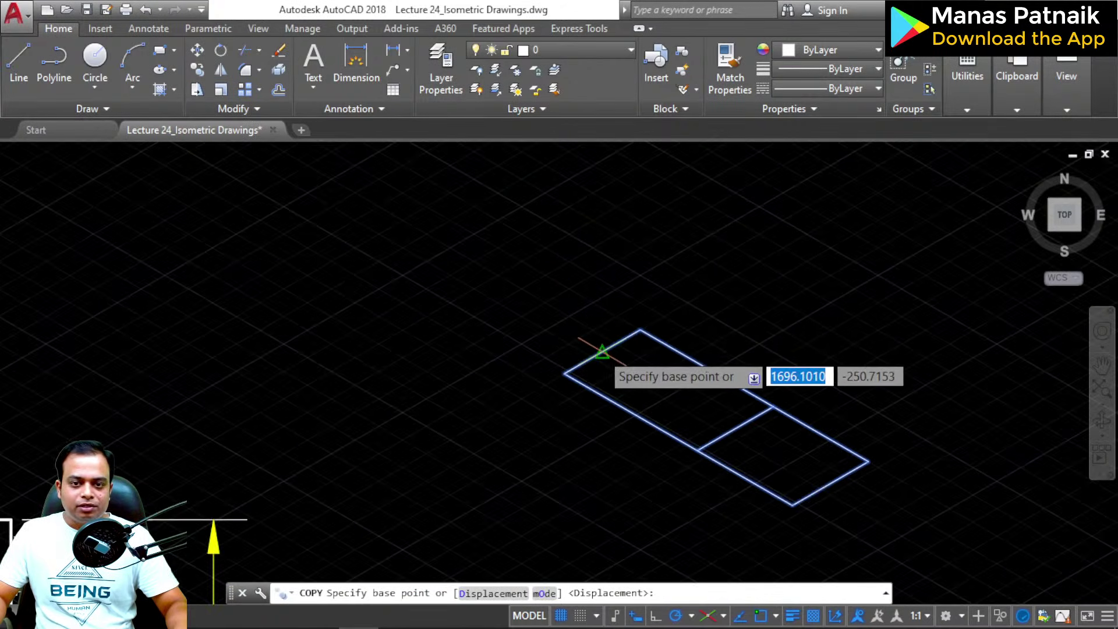
left_click(602, 352)
scroll(844, 542, "up", 8)
scroll(583, 312, "down", 4)
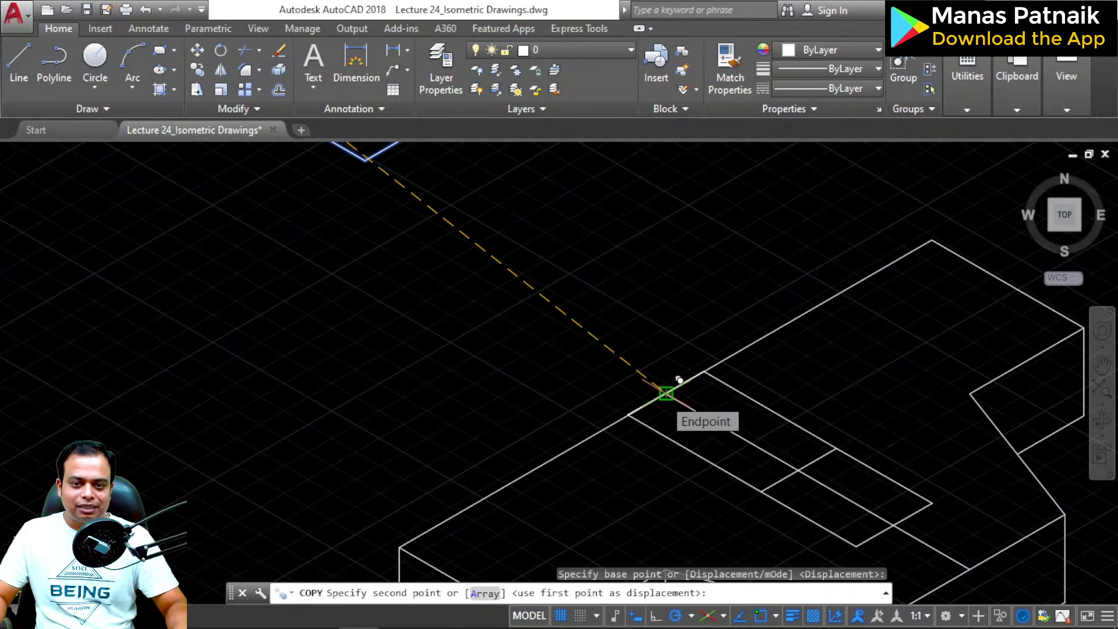
left_click(666, 393)
key("Escape")
scroll(641, 355, "down", 4)
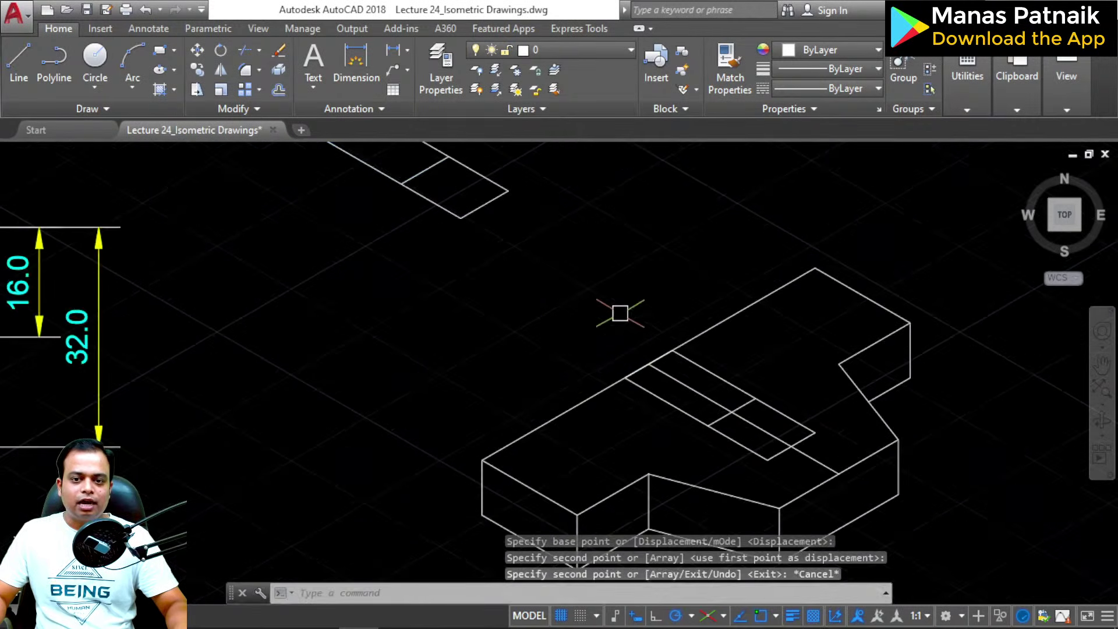
Step: Delete the construction centre line on the base's top face
middle_click_drag(527, 294, 590, 408)
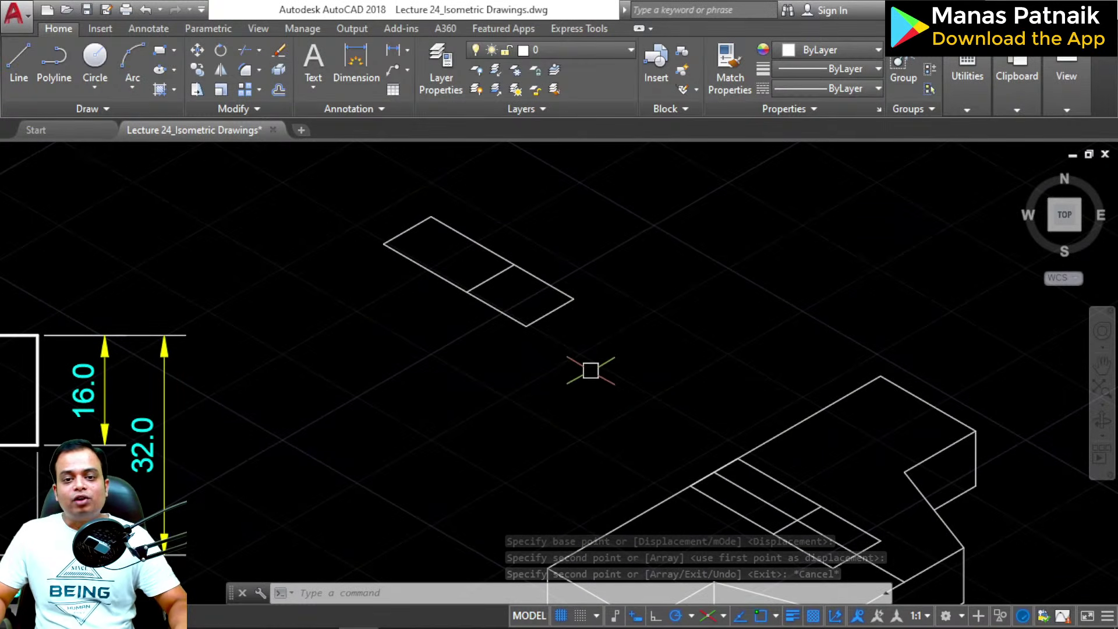
scroll(764, 502, "up", 2)
left_click(764, 499)
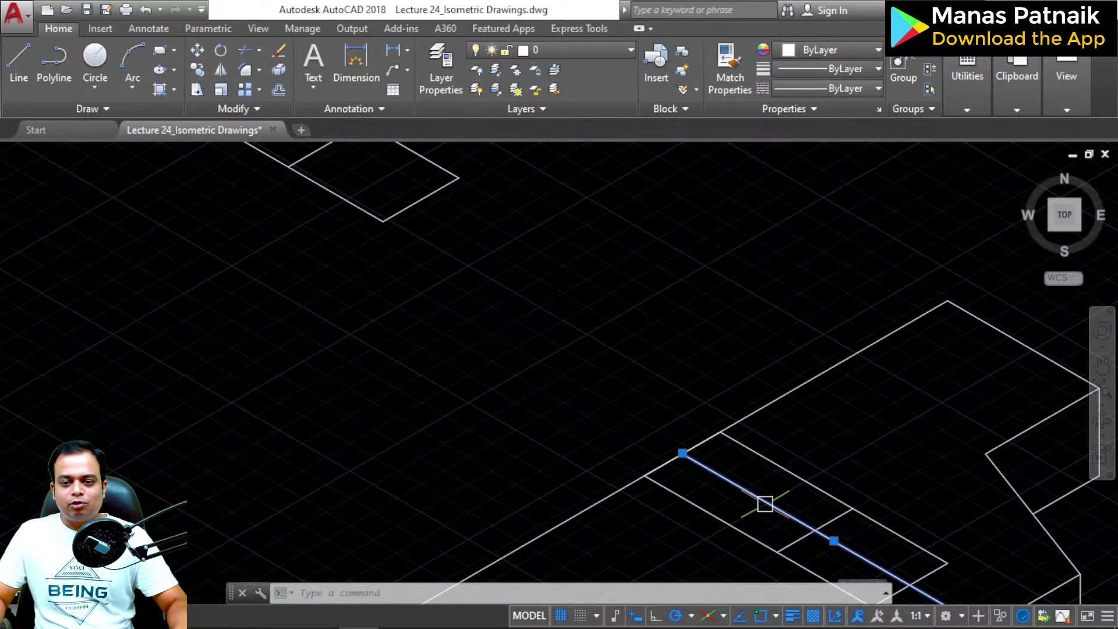
middle_click_drag(982, 390, 761, 227)
key("Delete")
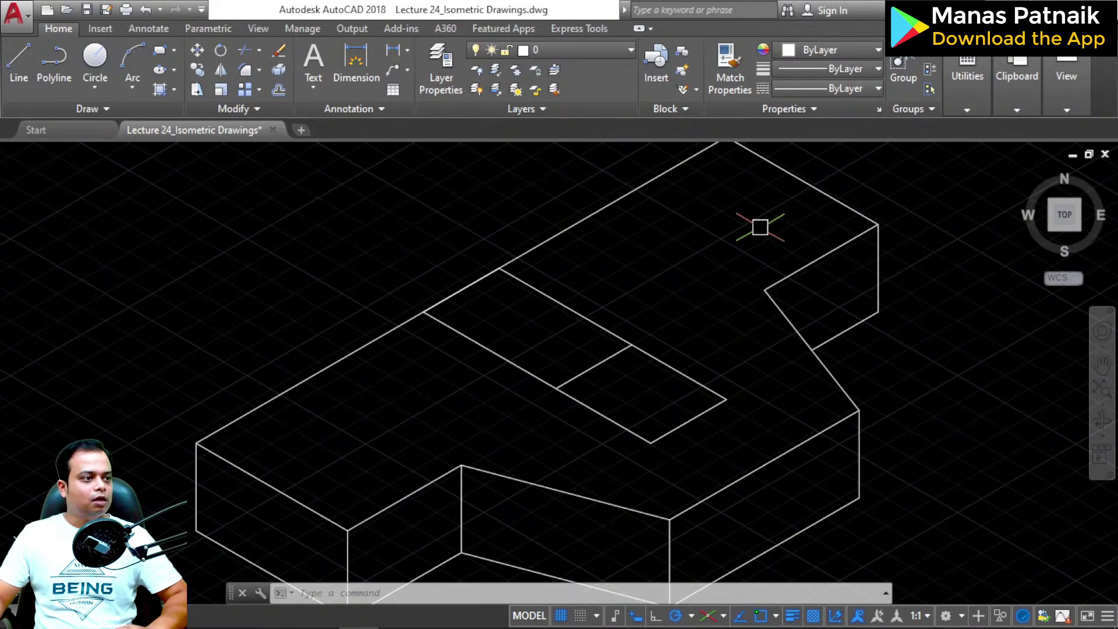
Step: Examine the rib's height and sloped profile in the front and side views
scroll(759, 227, "down", 2)
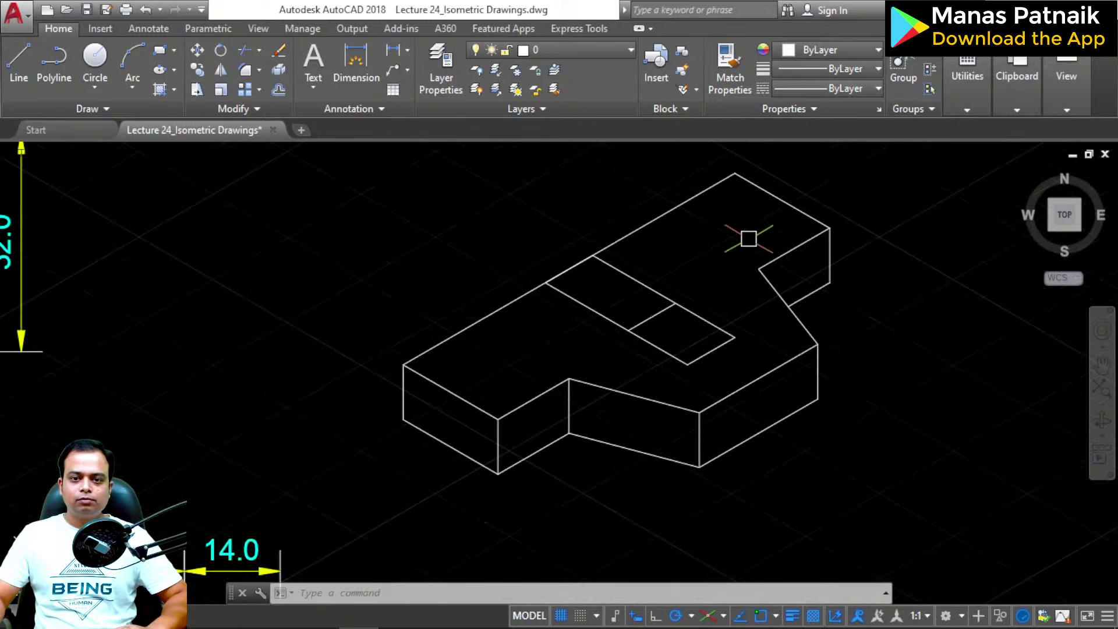
scroll(653, 353, "down", 2)
mouse_move(490, 365)
middle_mouse_down()
mouse_move(912, 315)
mouse_move(932, 290)
middle_mouse_up()
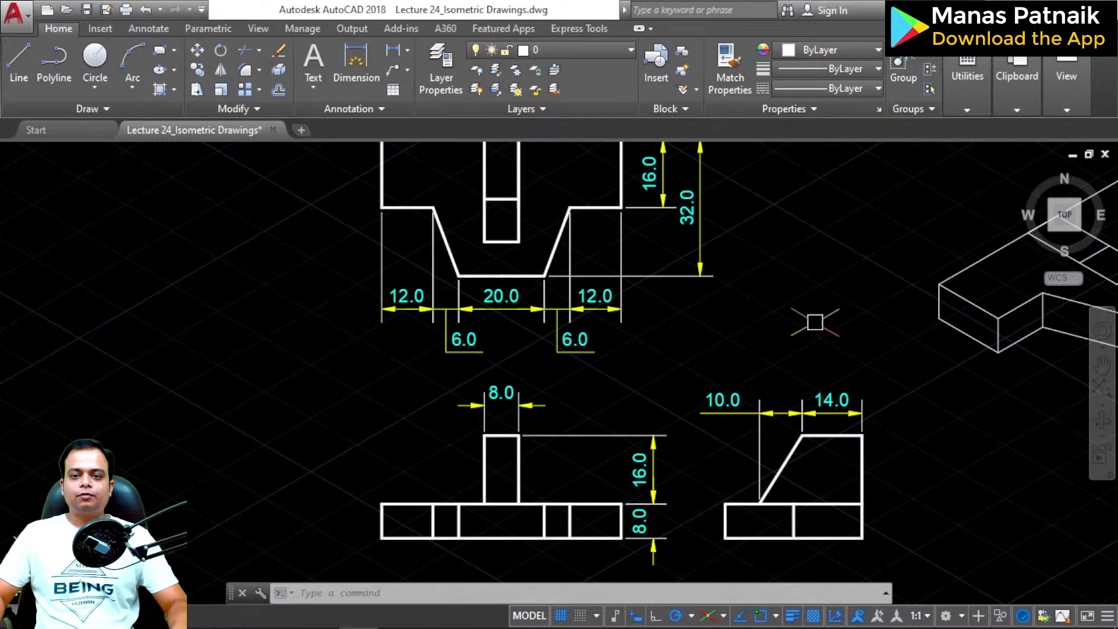
left_click(857, 291)
left_click(807, 319)
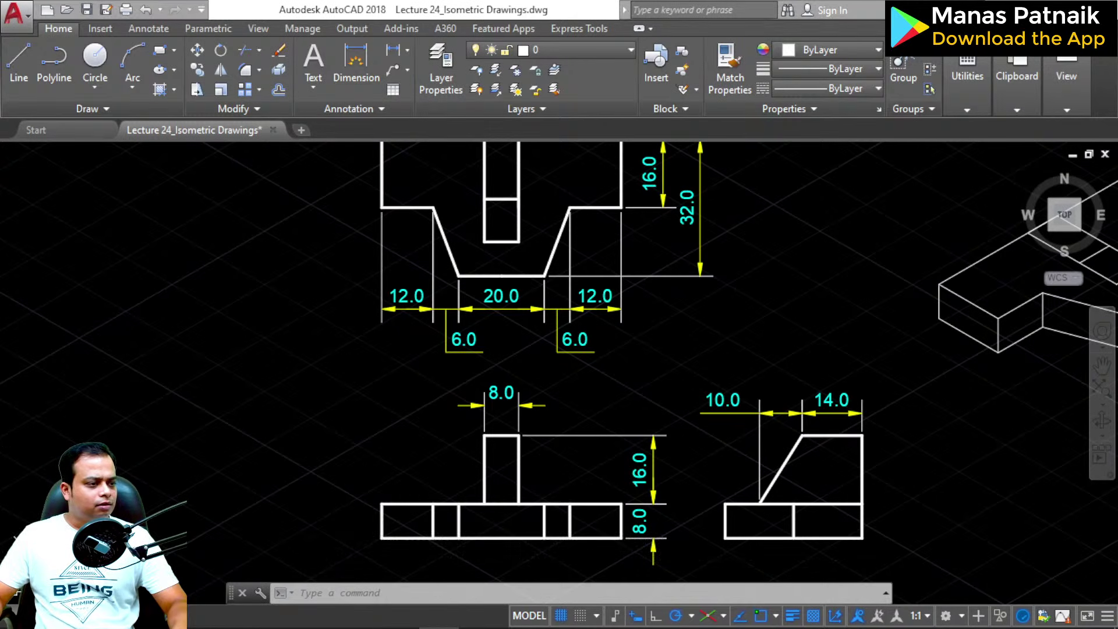
left_click(358, 628)
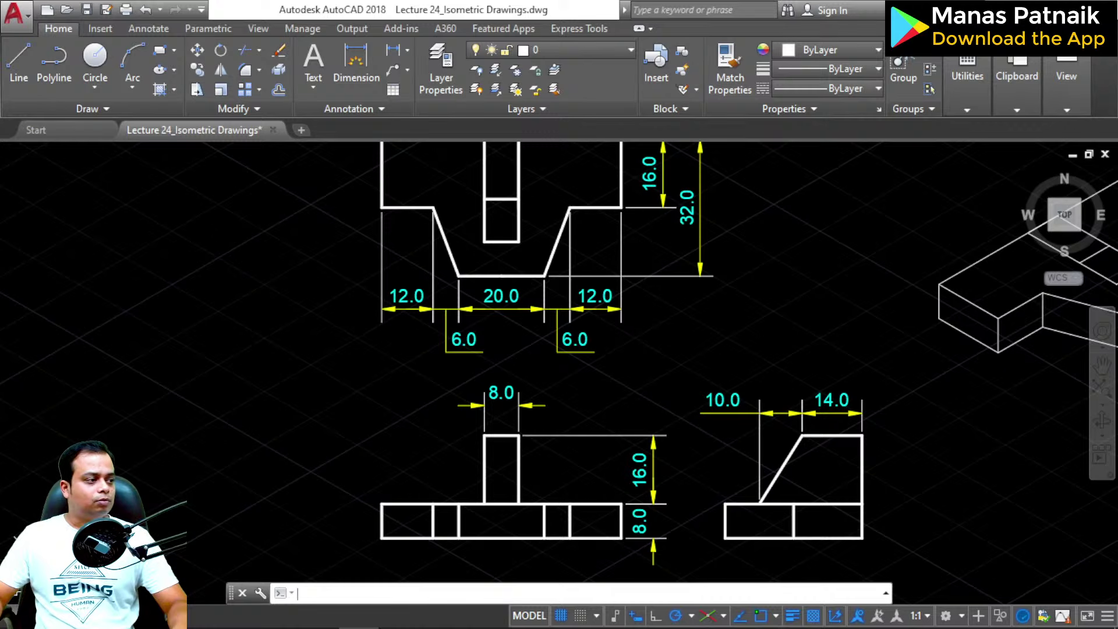
left_click(793, 299)
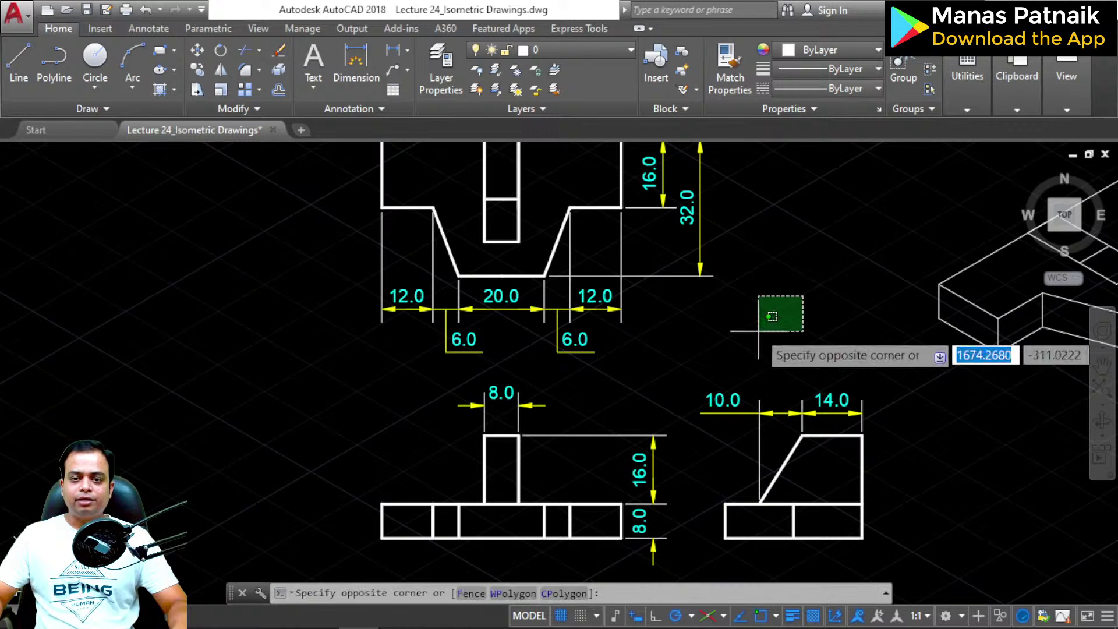
Step: Compare the rib's dimensions in the top, front and side views with its footprint on the isometric base
left_click(761, 332)
middle_click_drag(926, 368, 660, 358)
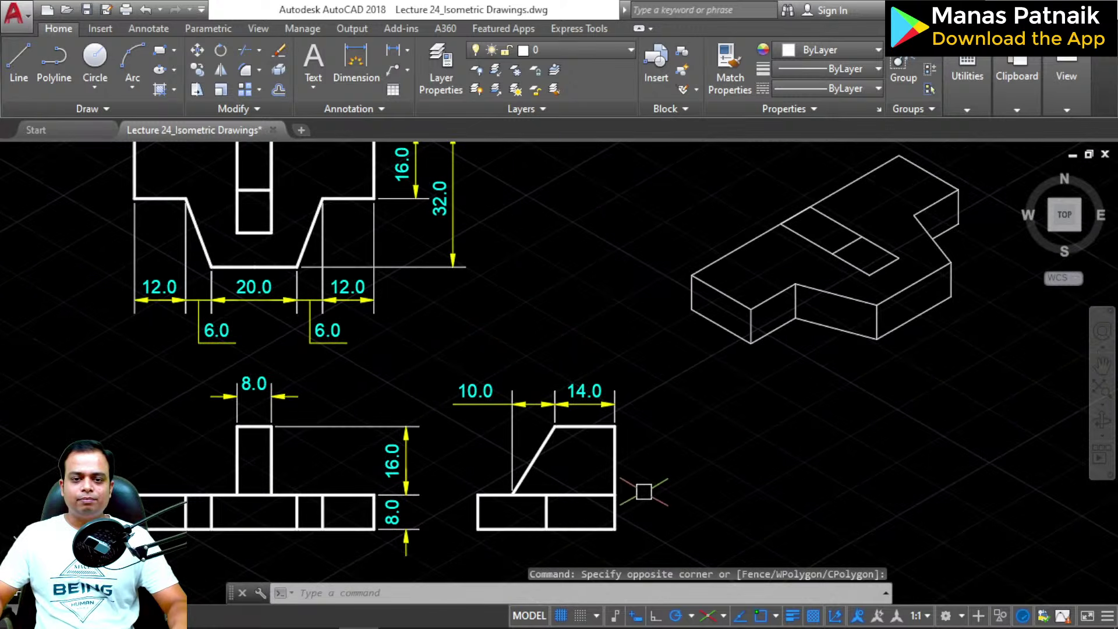
scroll(706, 417, "down", 2)
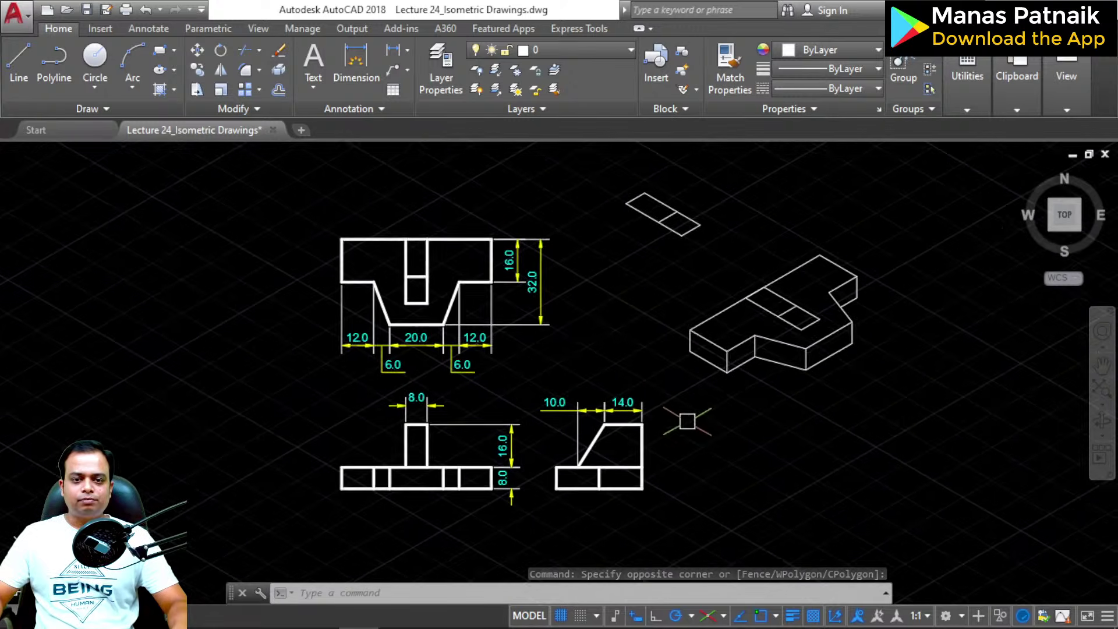
middle_click_drag(707, 417, 711, 396)
scroll(730, 408, "up", 2)
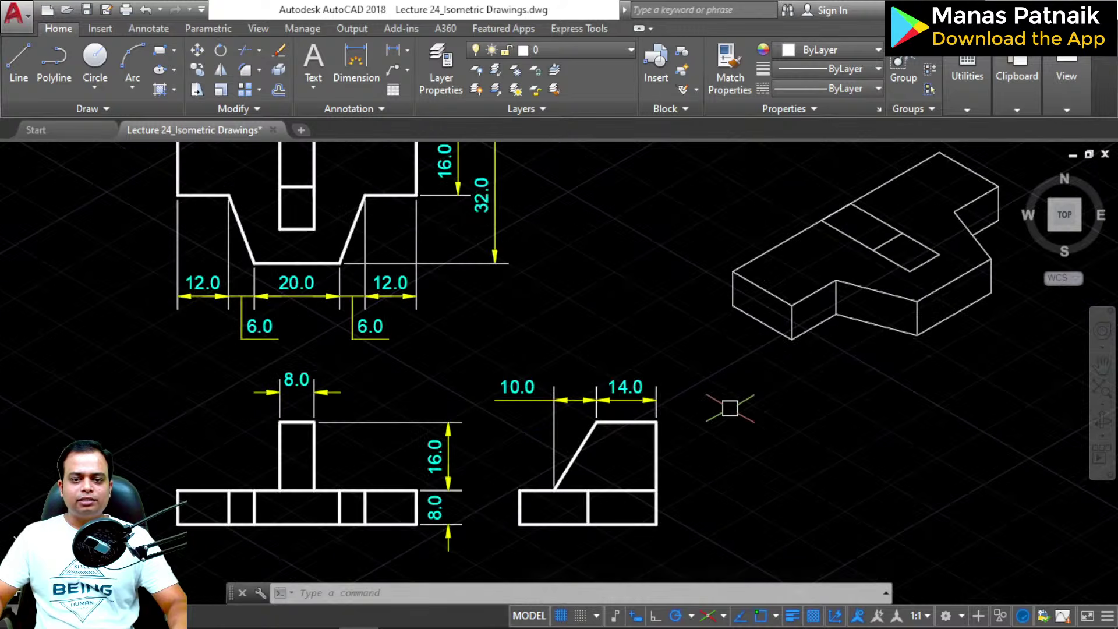
middle_click_drag(758, 424, 845, 453)
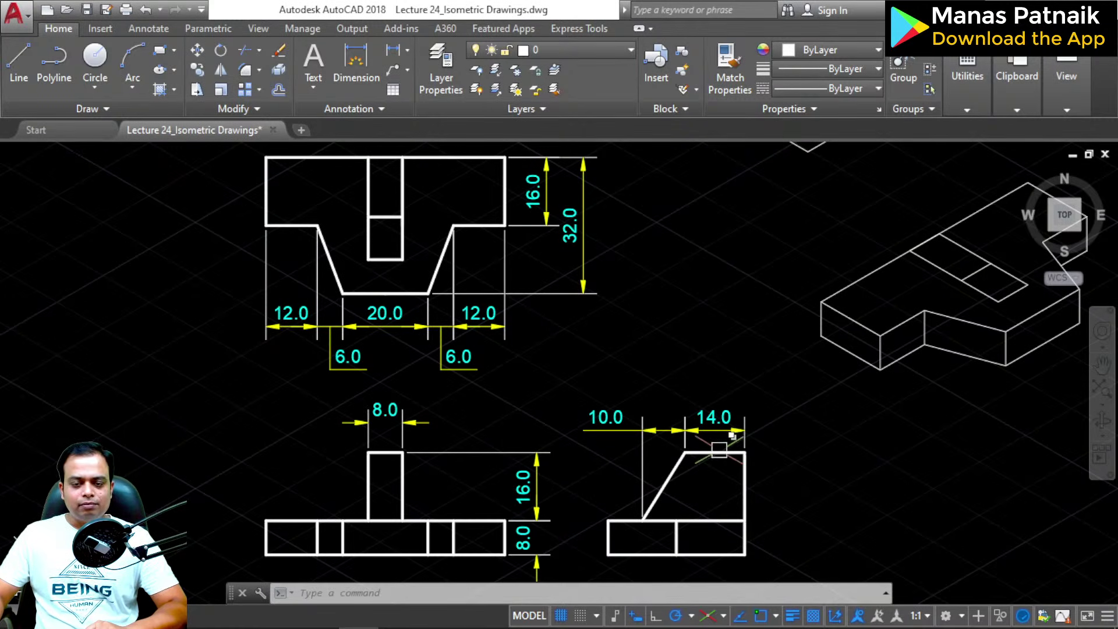
middle_click_drag(764, 466, 654, 406)
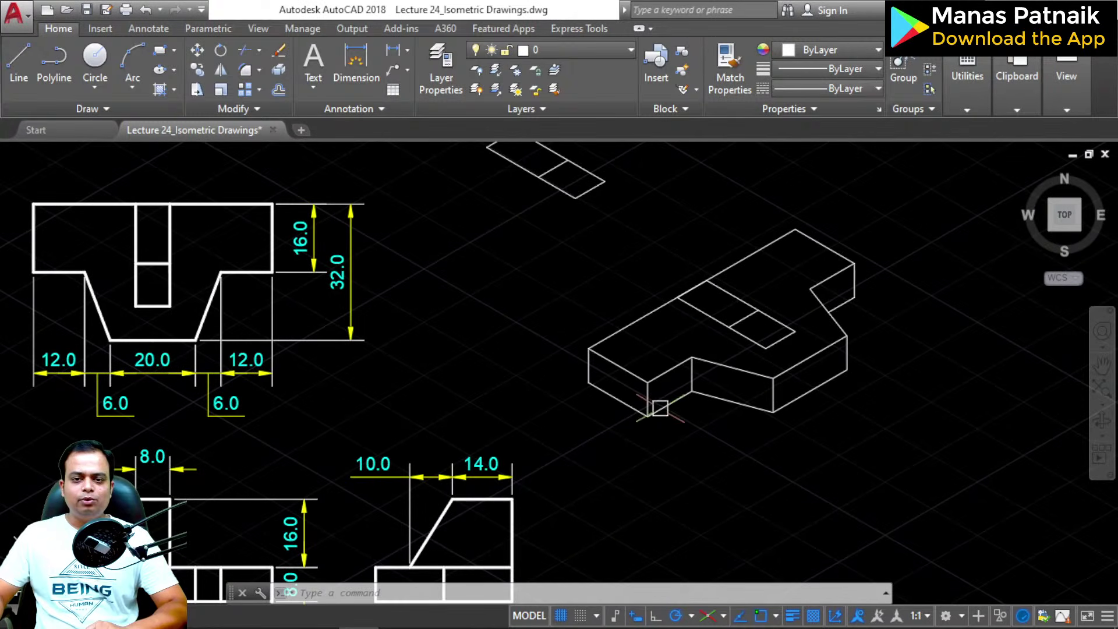
Step: Draw a 16-unit vertical line upward from the left corner of the rib footprint's rear short edge
type("l")
key("Return")
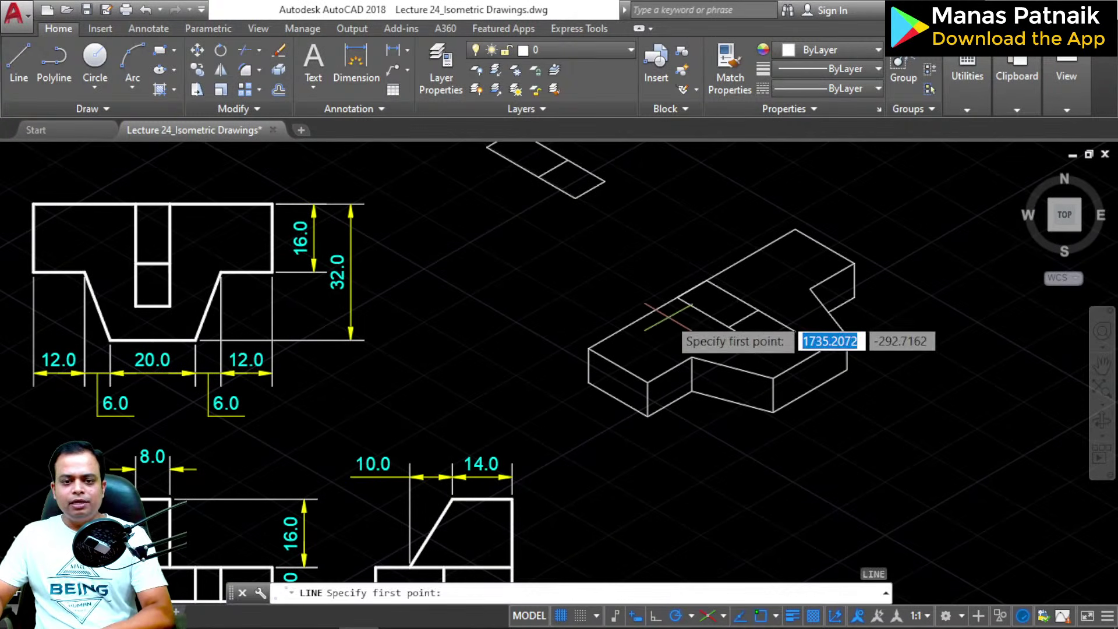
scroll(675, 298, "up", 3)
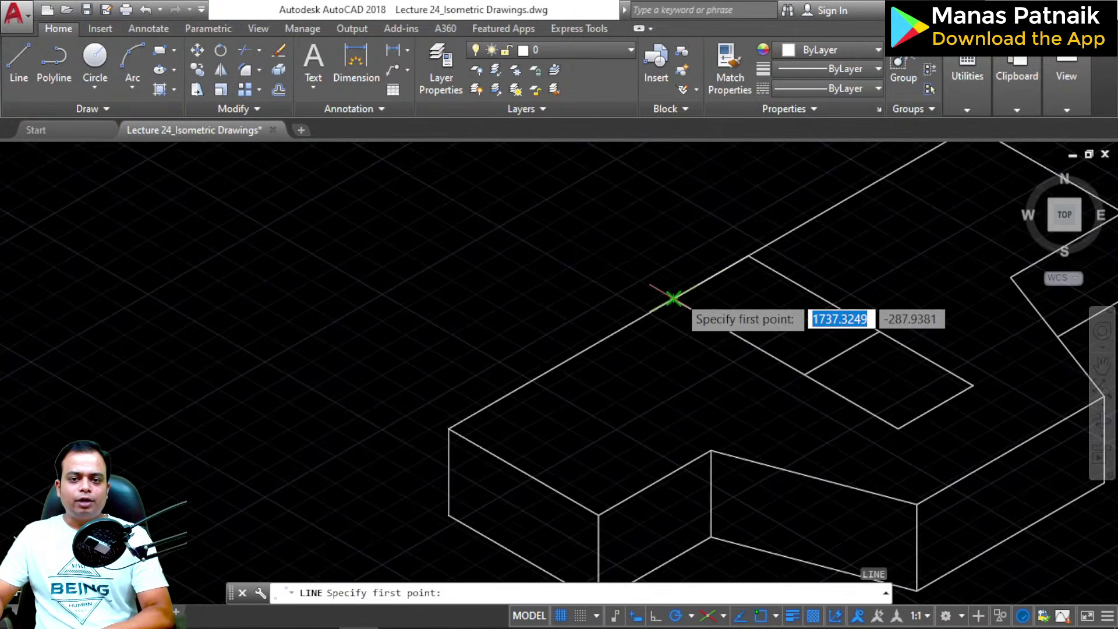
left_click(586, 402)
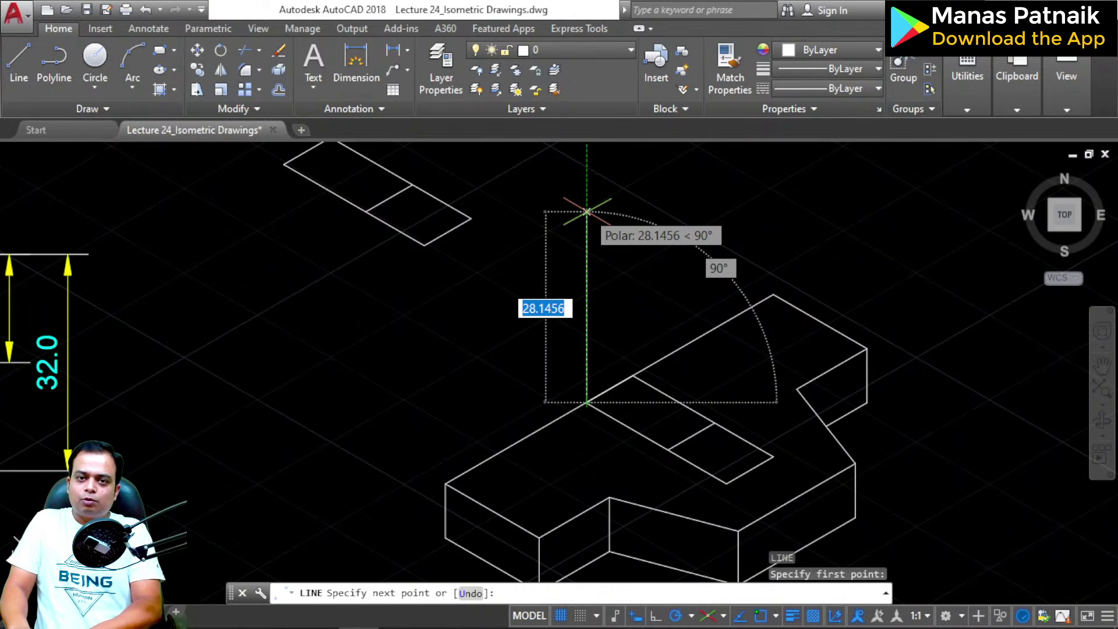
type("16")
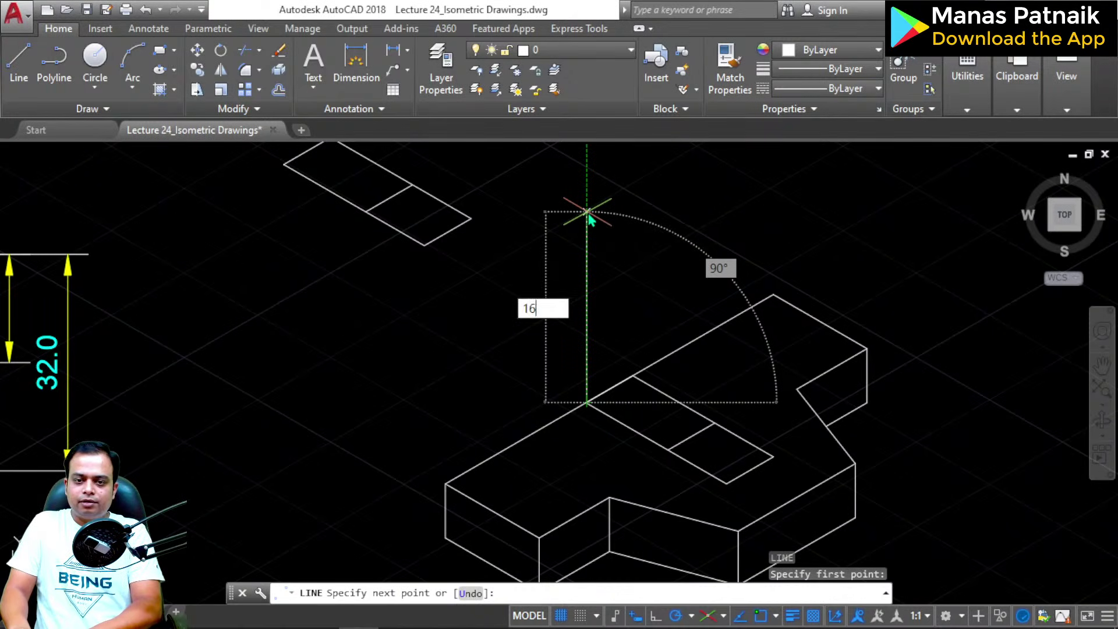
key("Return")
key("Return")
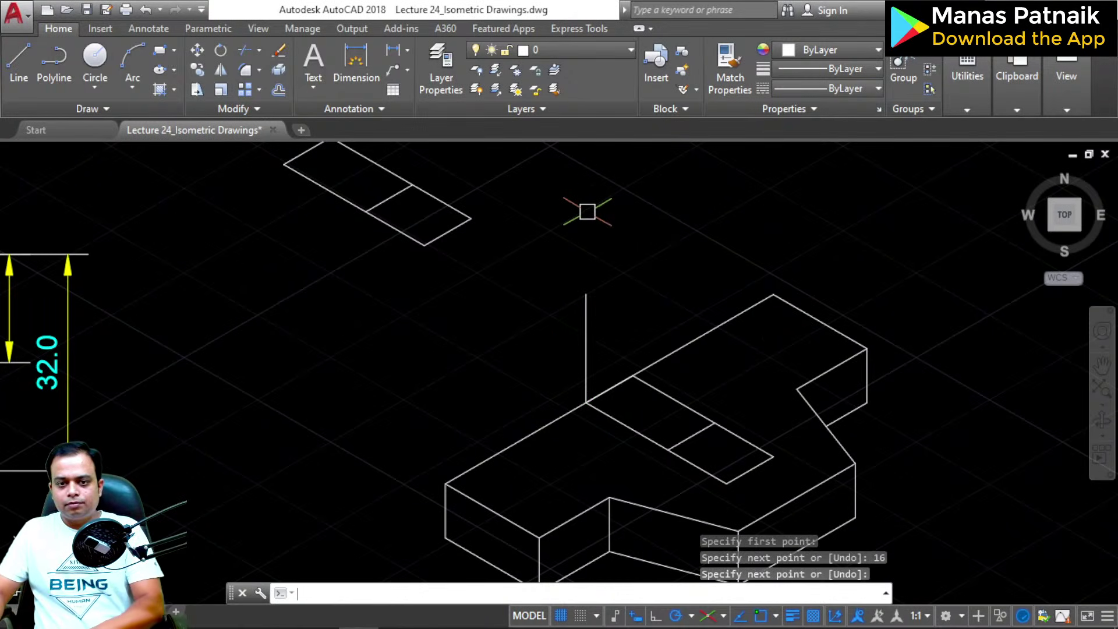
Step: Draw a second 16-unit vertical line upward from the right corner of the rib footprint's rear short edge
key("Return")
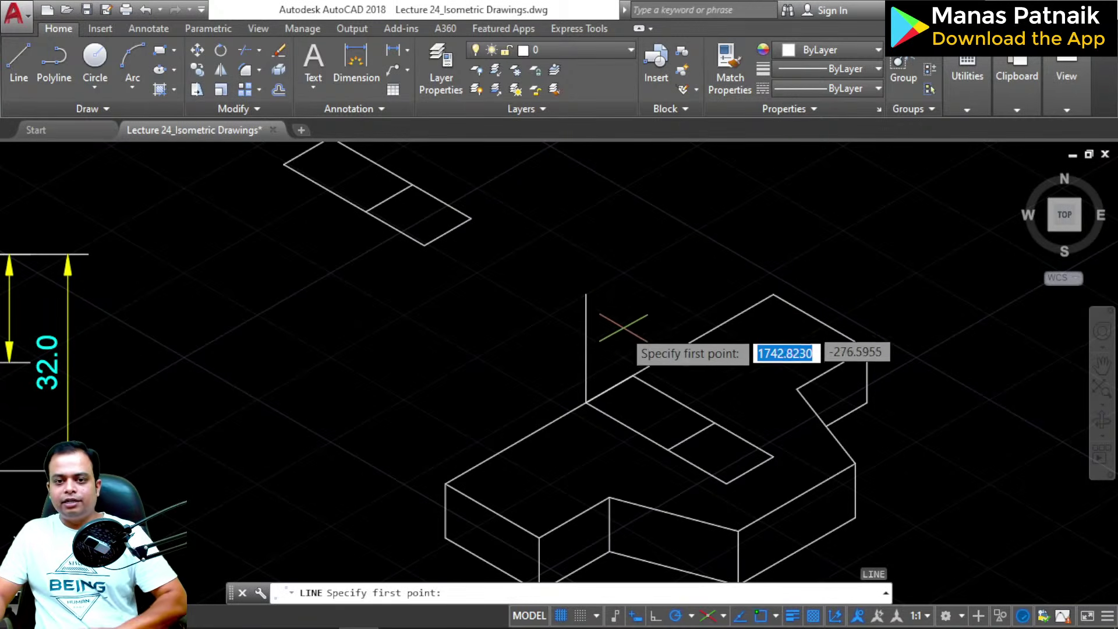
left_click(634, 375)
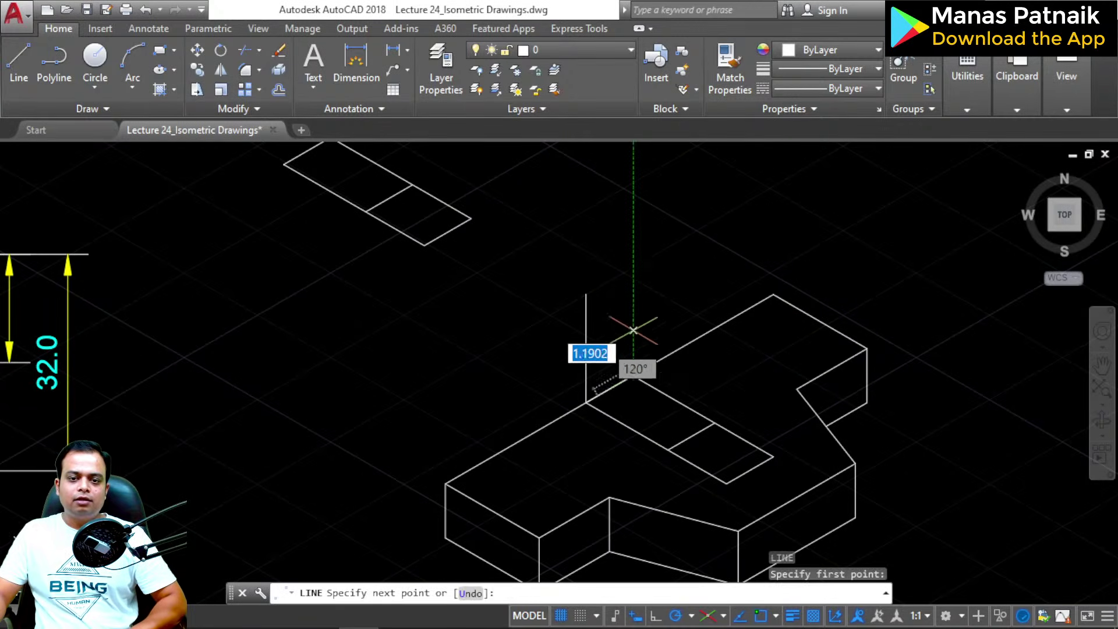
type("16")
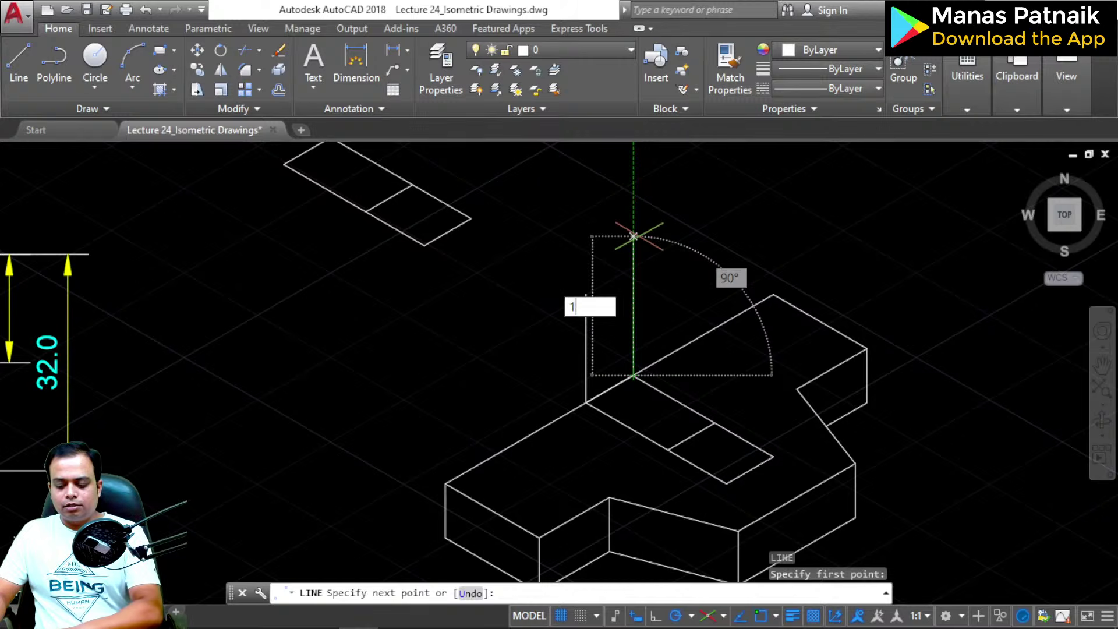
key("Return")
key("Escape")
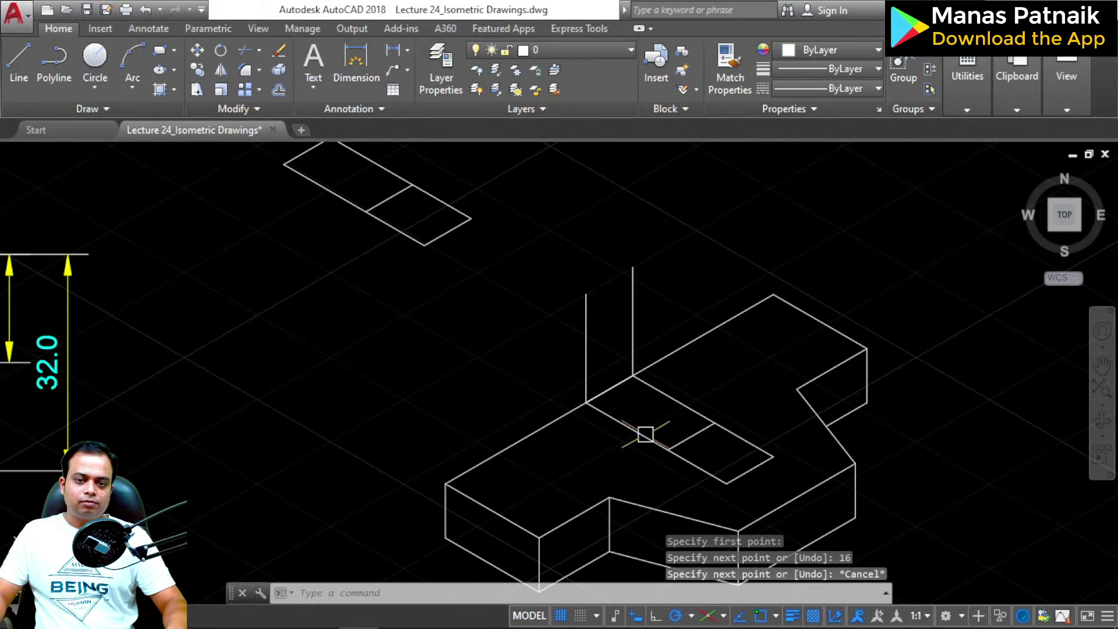
key("Escape")
Step: Copy the footprint's right rear long segment and the dividing line from the rear right corner to the top of its vertical line
left_click(679, 406)
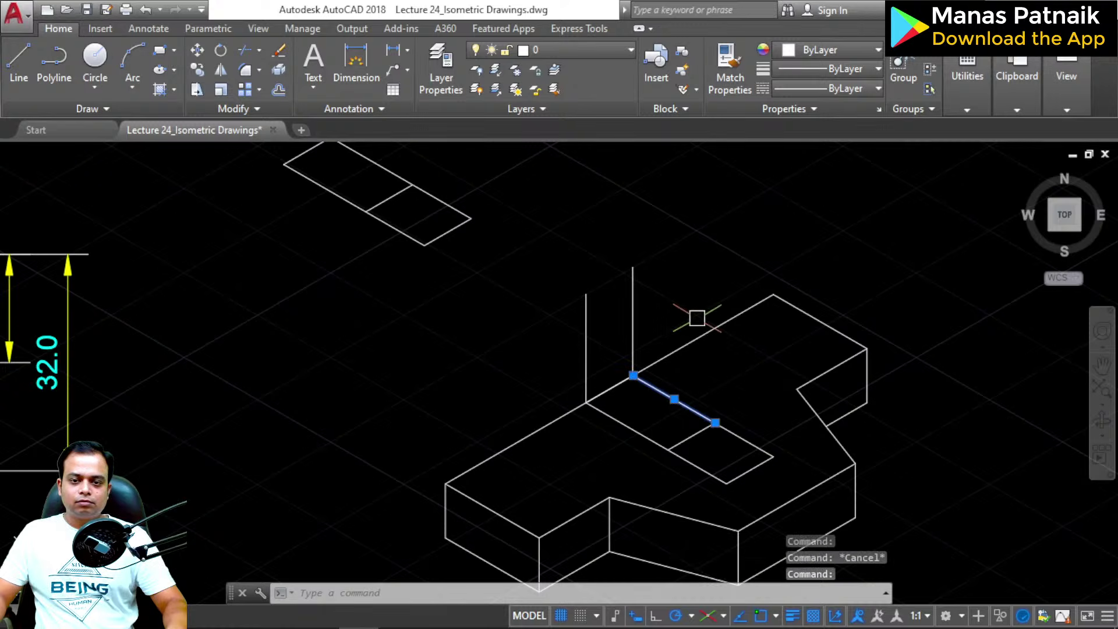
left_click(691, 436)
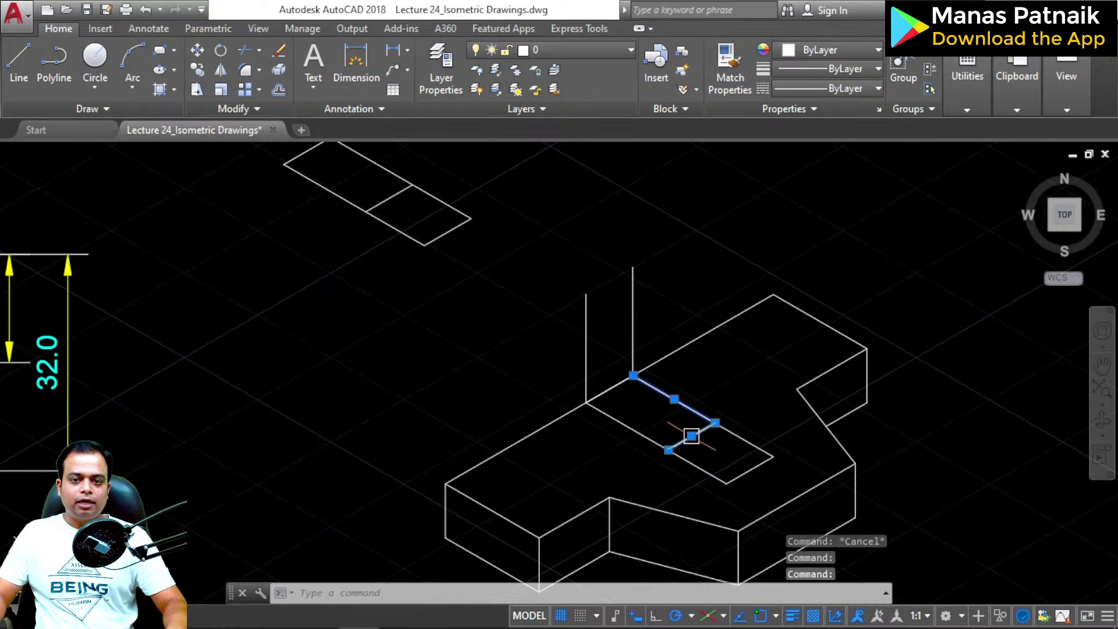
left_click(198, 70)
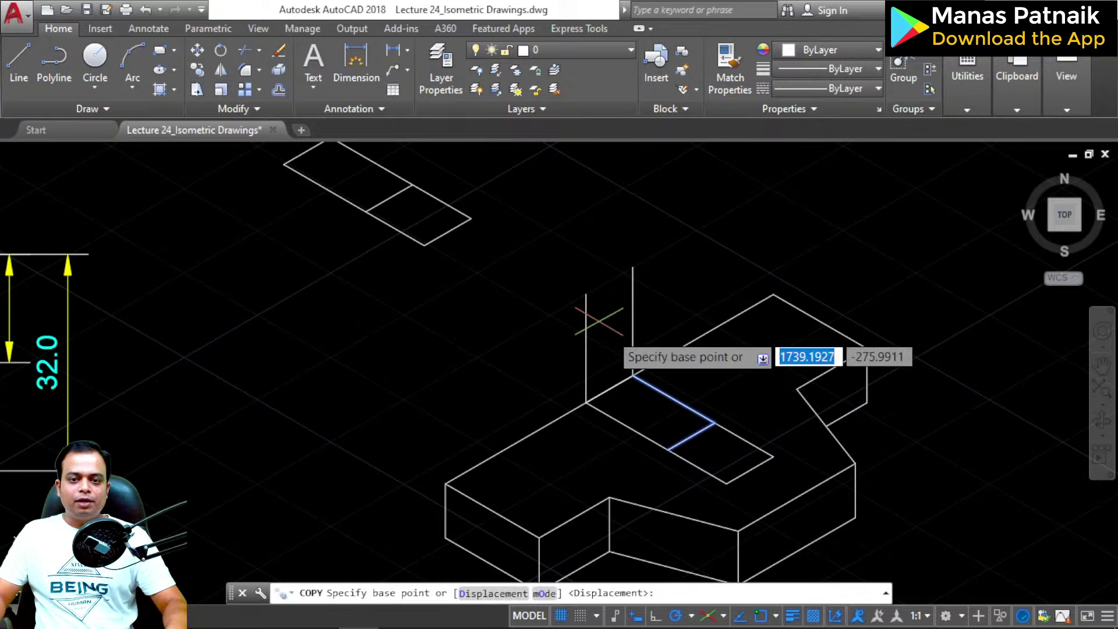
left_click(632, 375)
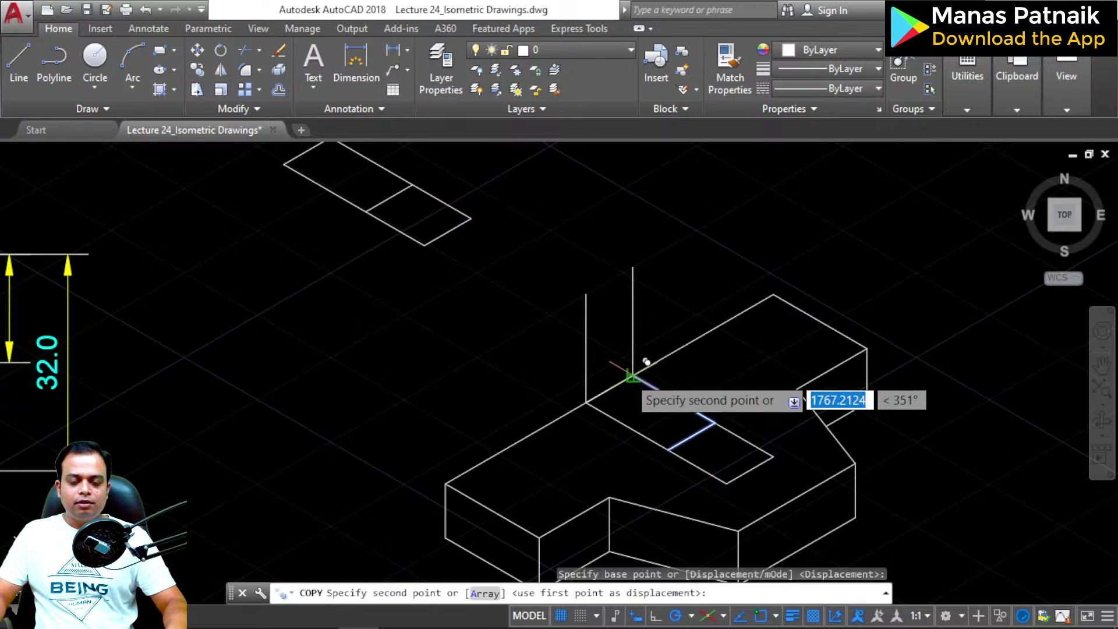
left_click(633, 266)
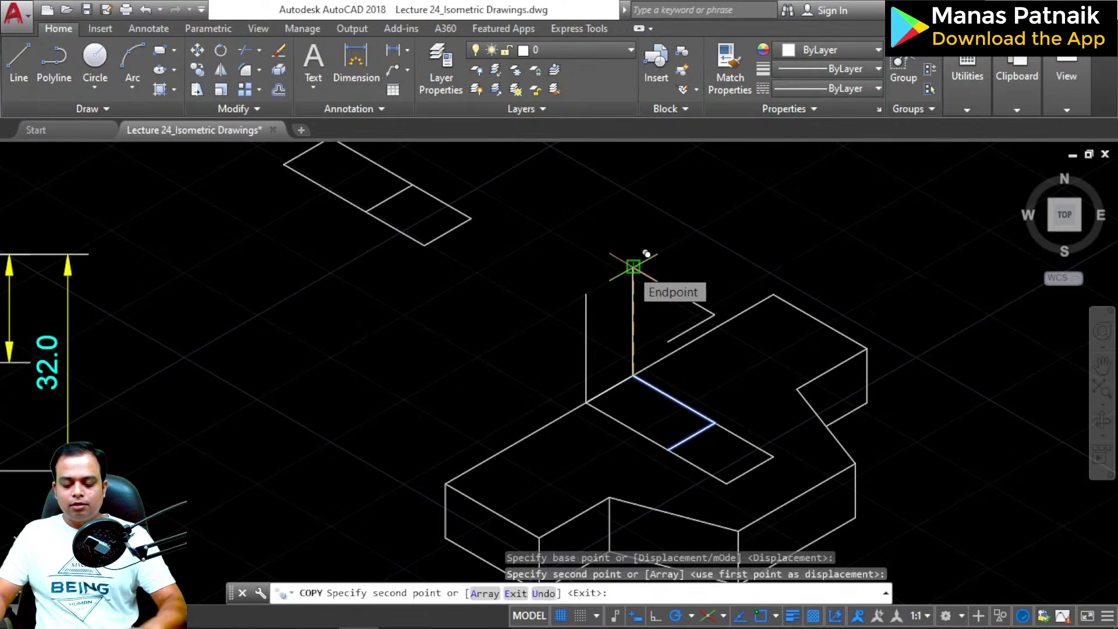
key("Return")
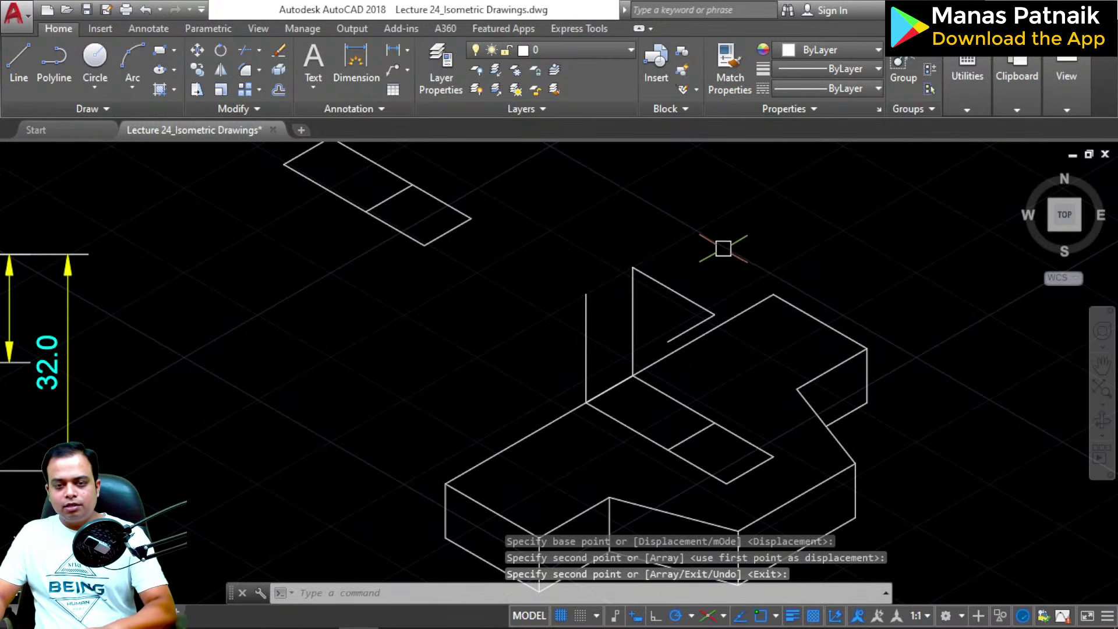
Step: Close the rib's top face with lines joining both vertical tops and the free end of the copied dividing line
type("l")
key("Return")
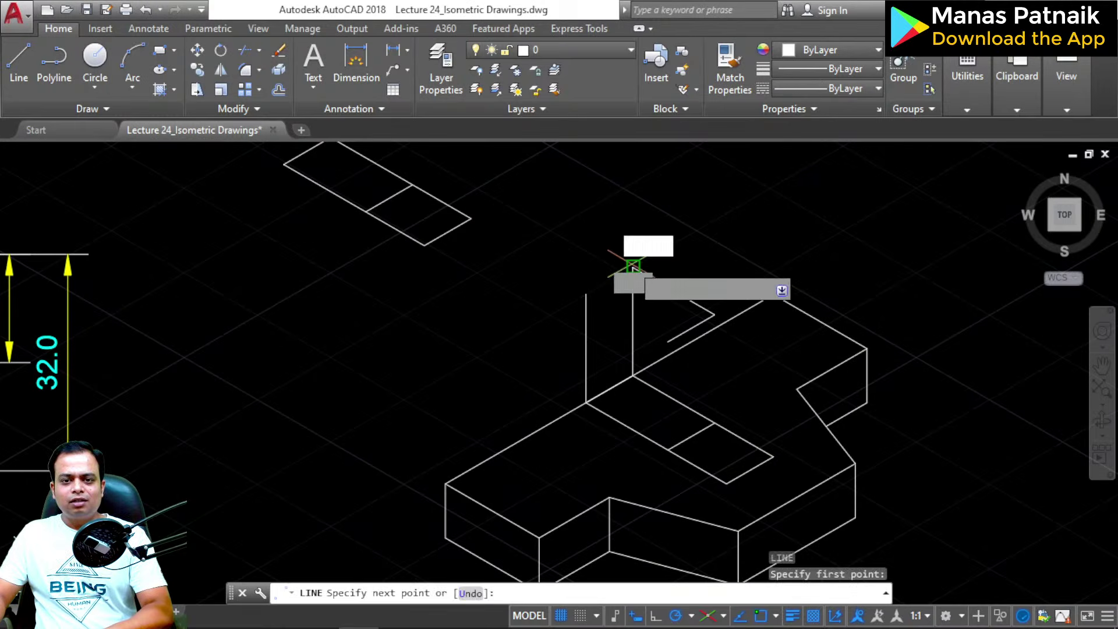
left_click(586, 294)
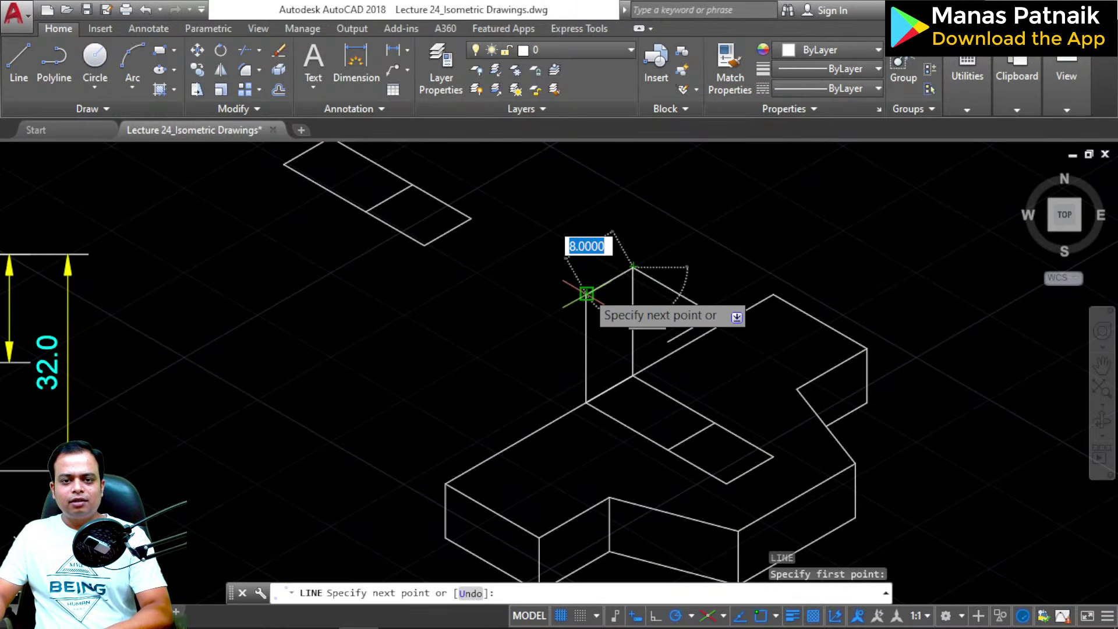
left_click(670, 341)
key("Return")
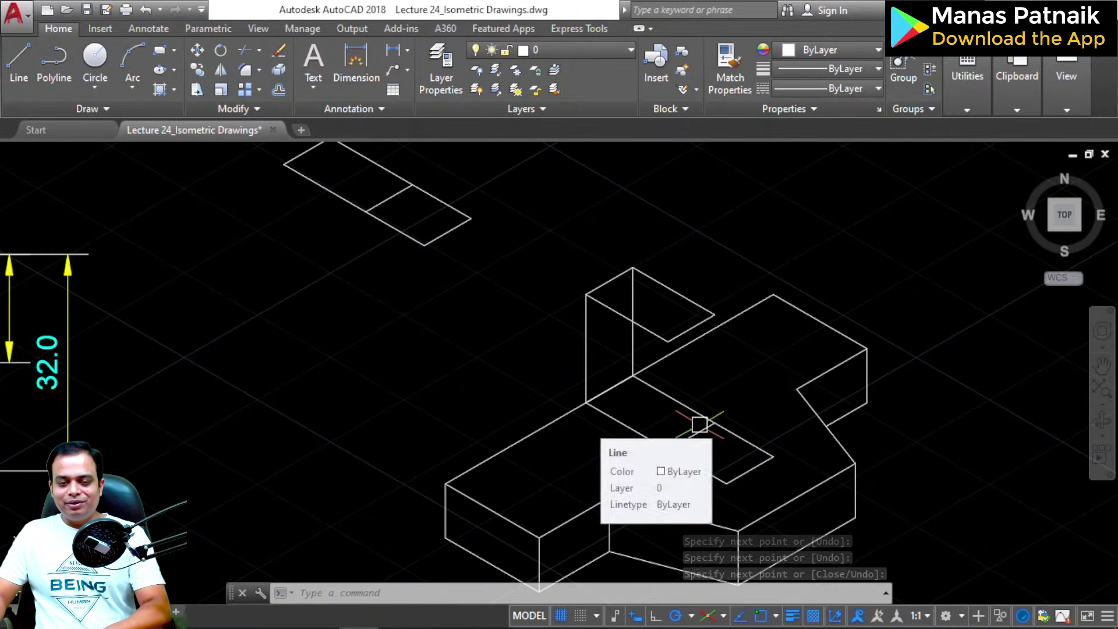
Step: Draw the rib's right sloped edge from the top face's front right corner to the footprint's front right corner
type("l")
key("Return")
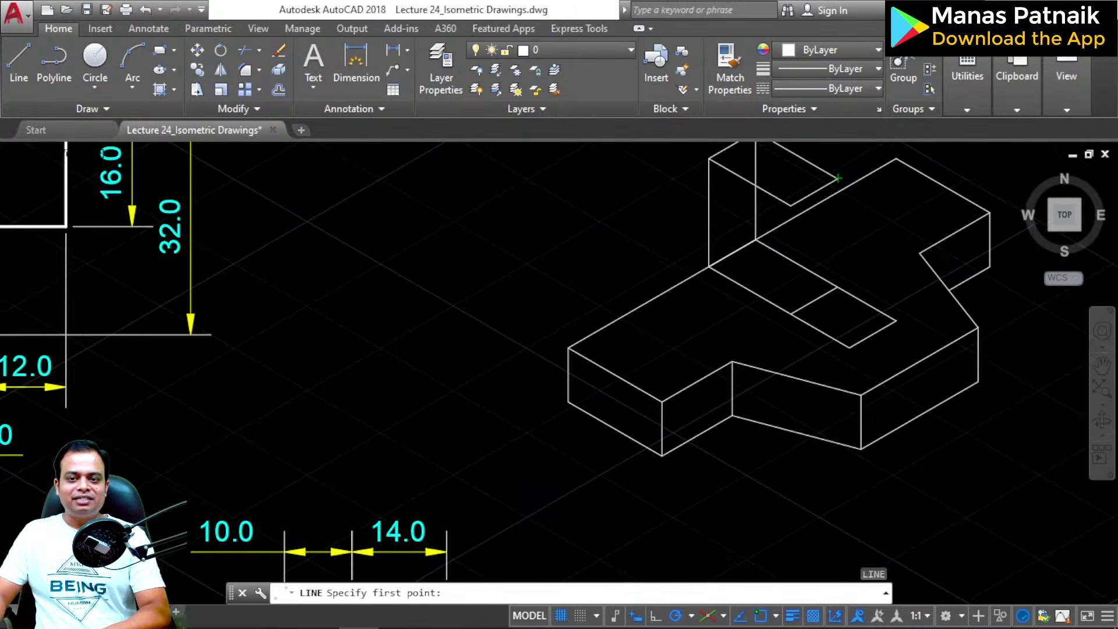
middle_click_drag(827, 372, 678, 422)
left_click(689, 228)
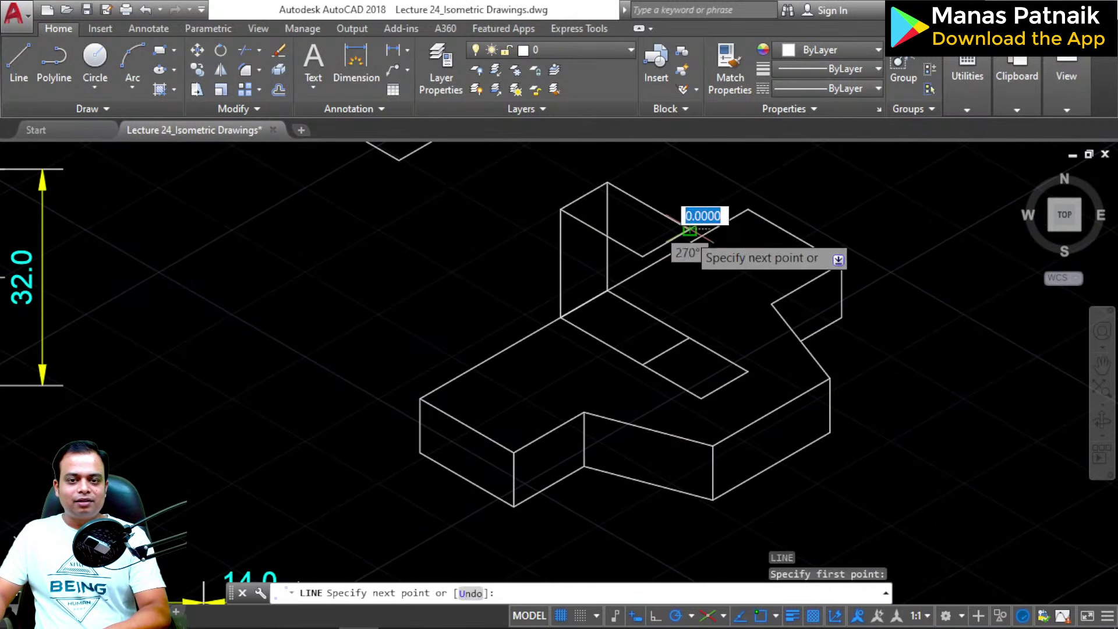
left_click(749, 371)
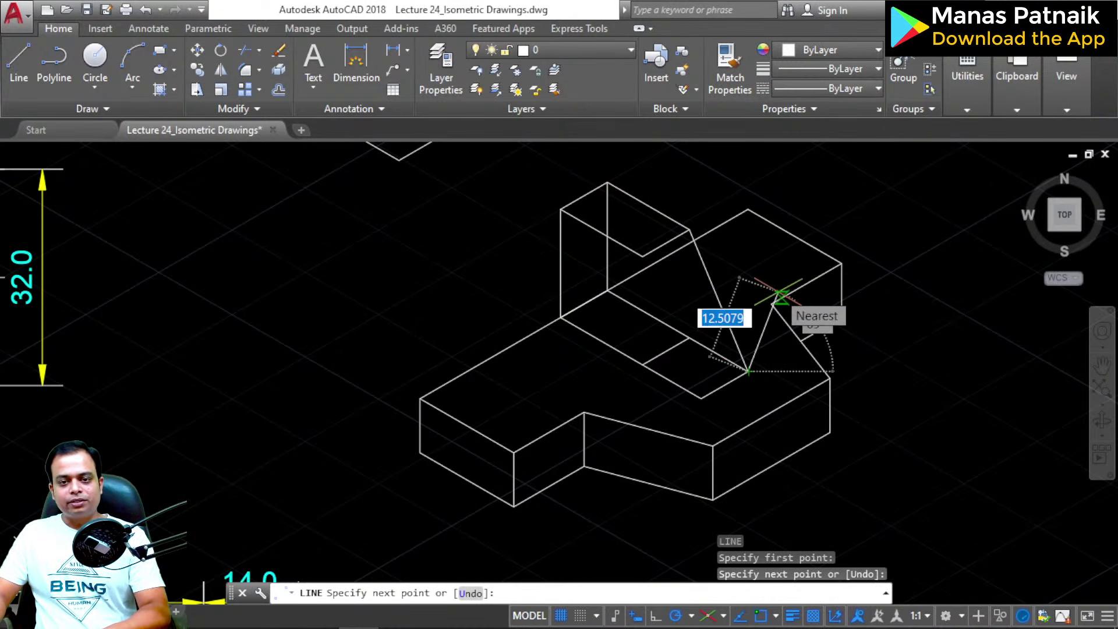
key("Return")
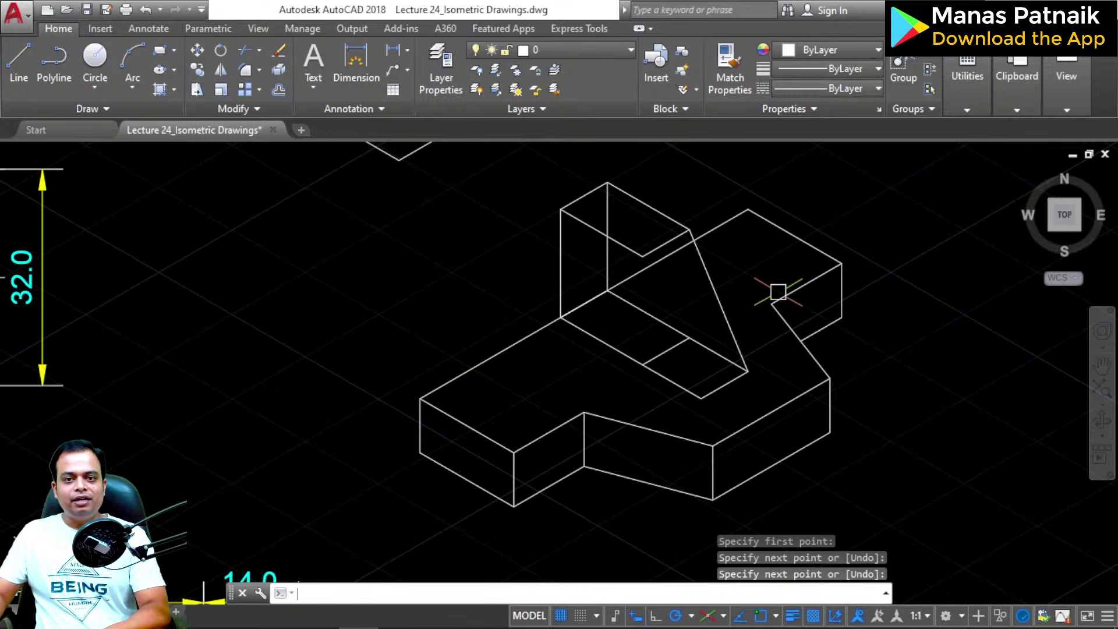
Step: Draw the rib's left sloped edge from the top face's front left corner to the footprint's front left corner
key("Return")
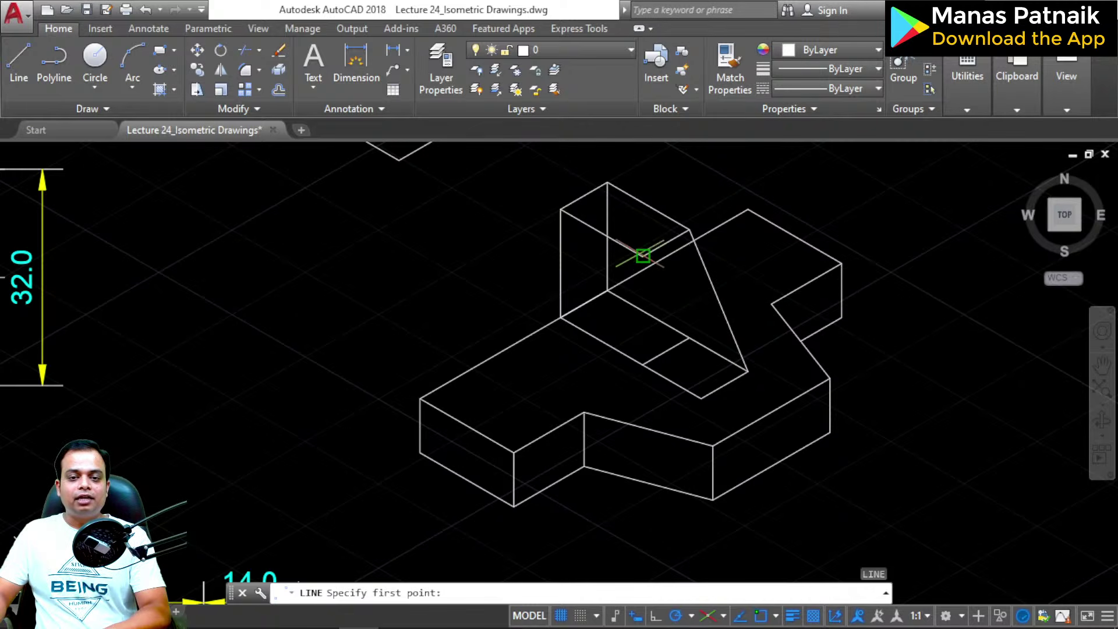
left_click(643, 255)
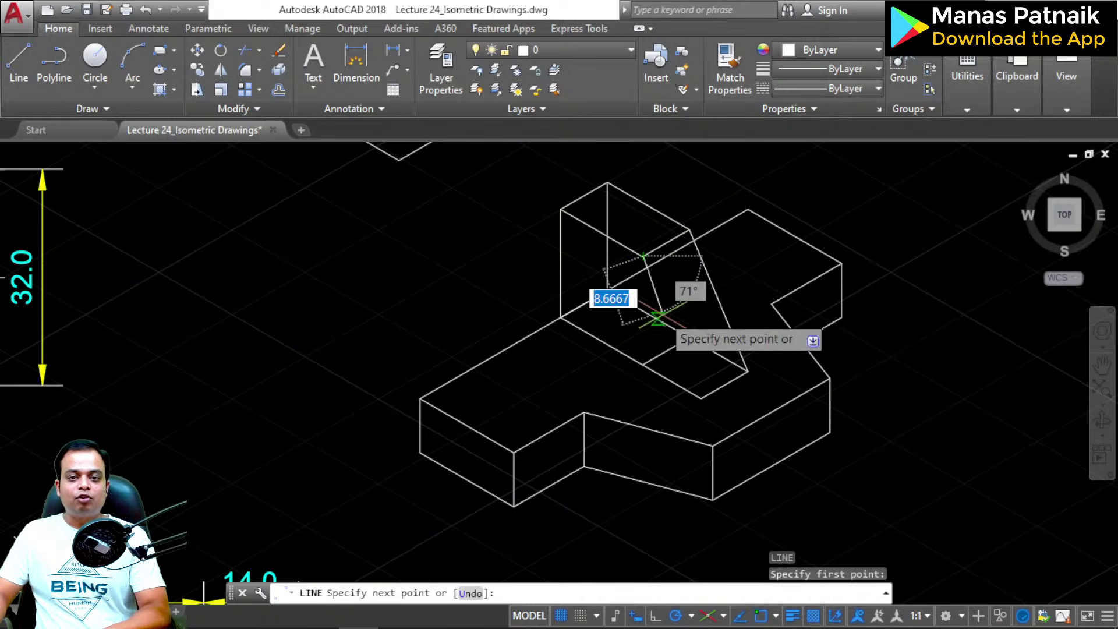
left_click(702, 398)
key("Return")
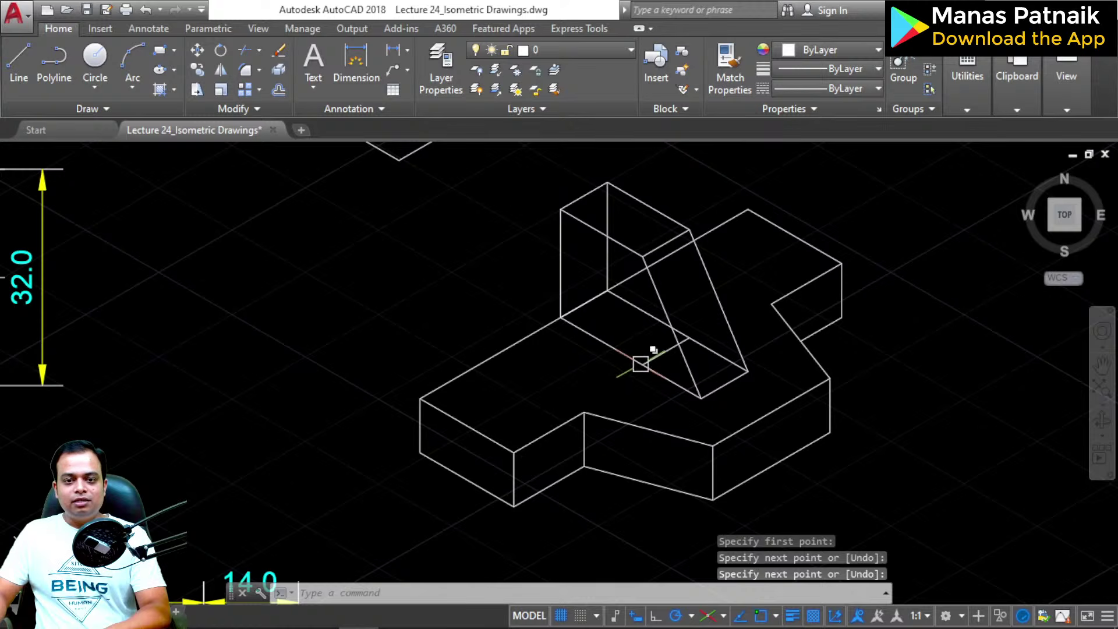
Step: Delete the footprint's dividing line, both hidden right long segments, the hidden rear vertical and the duplicate rear short edge
left_click(659, 355)
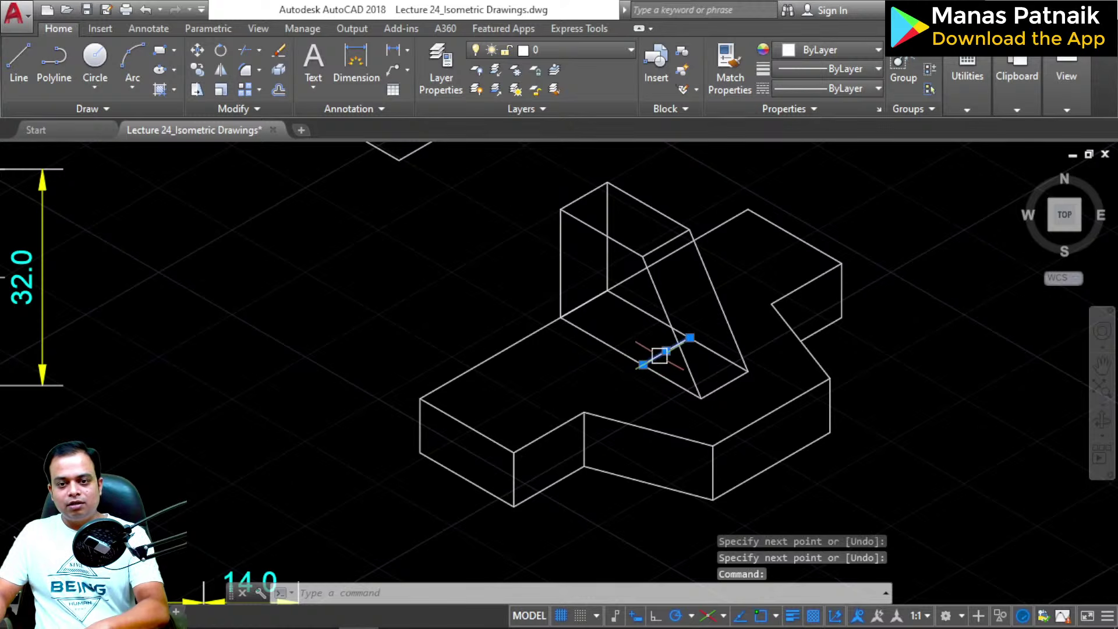
key("Delete")
left_click(711, 351)
key("Delete")
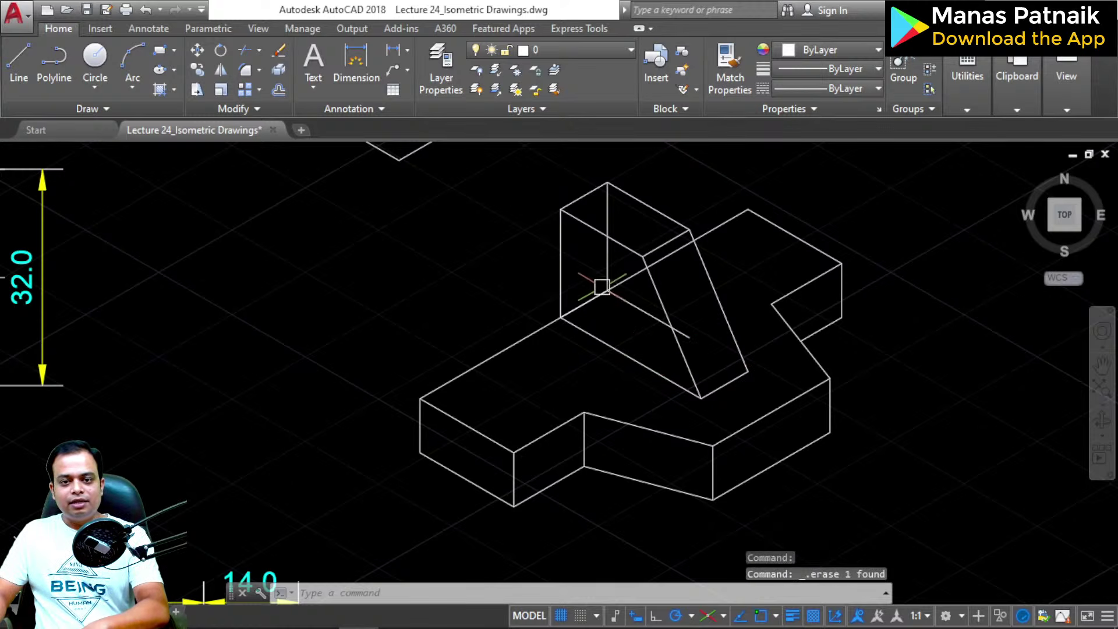
left_click(632, 305)
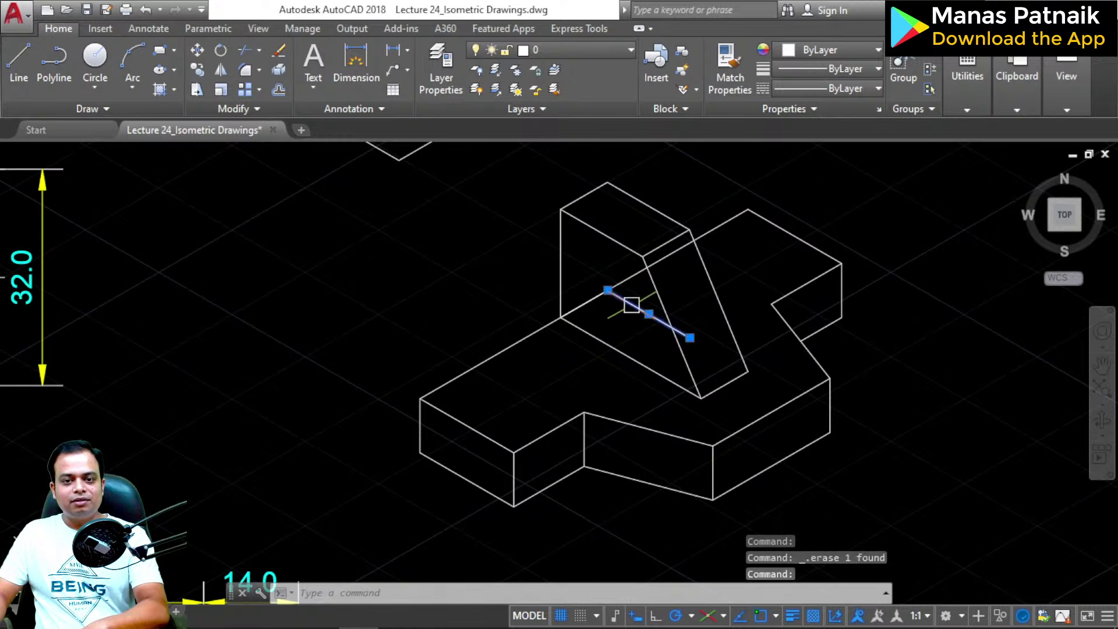
key("Delete")
left_click(595, 291)
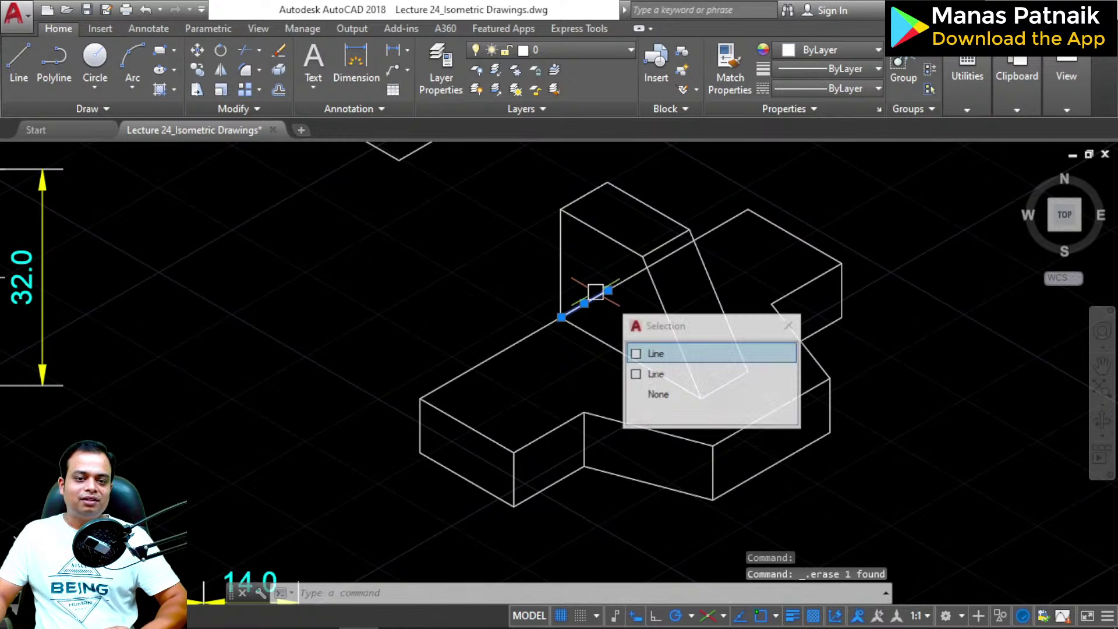
key("Delete")
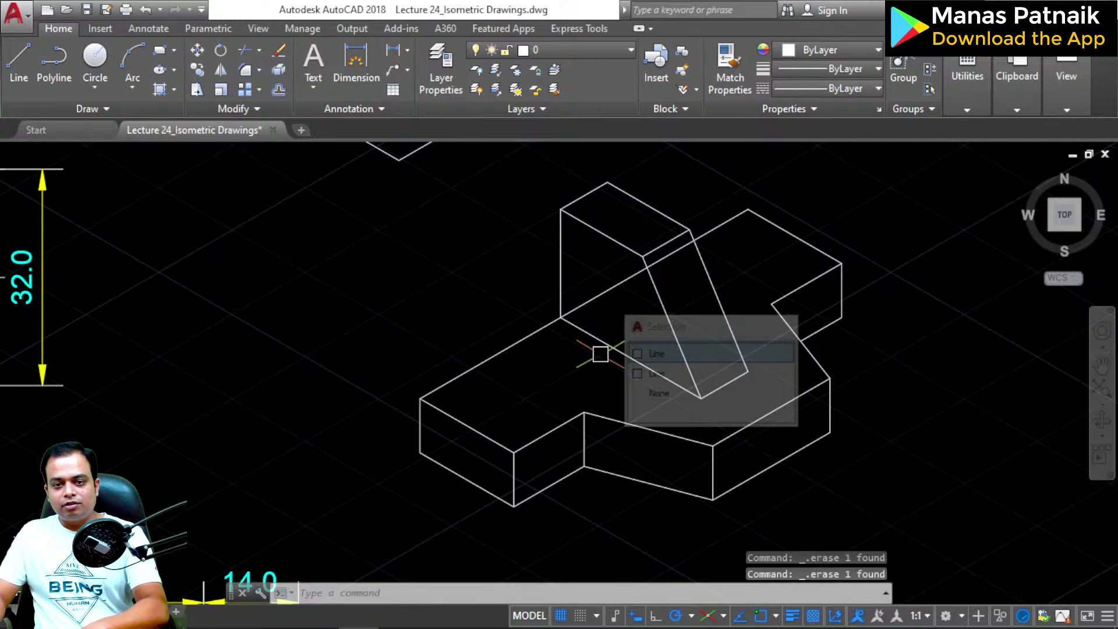
Step: Trim away both portions of the base's rear top edge that run behind the rib's side and sloped face
left_click(585, 302)
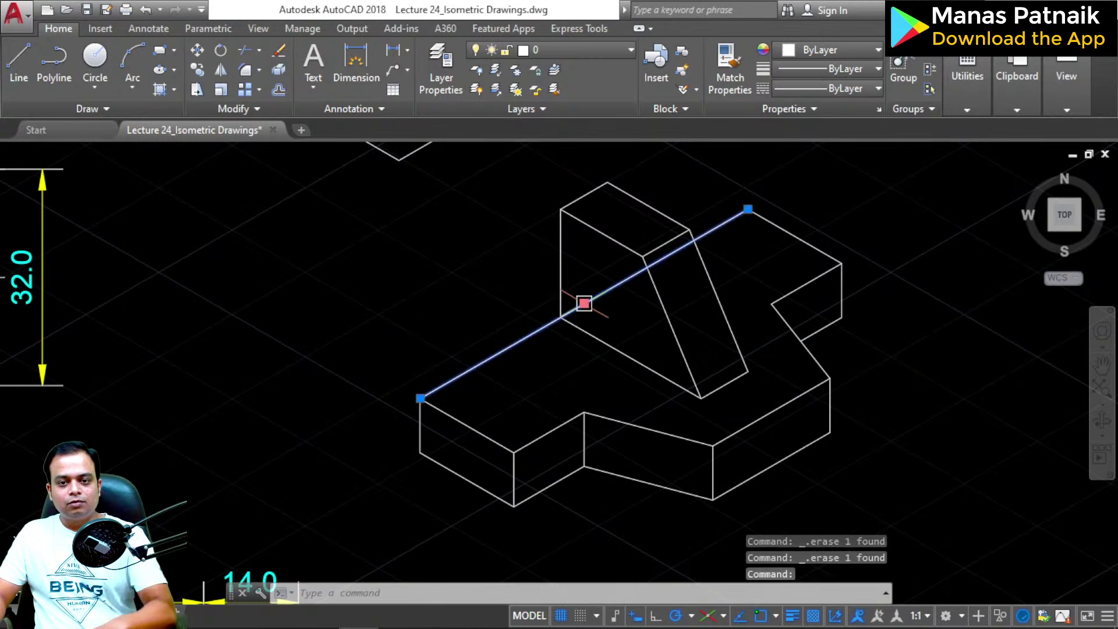
key("Escape")
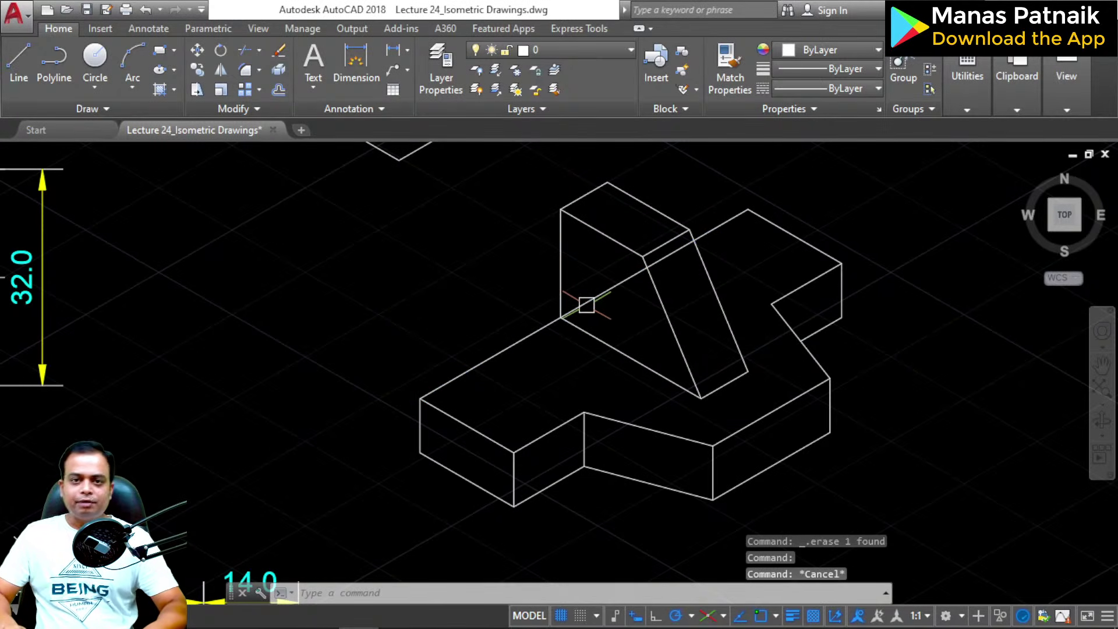
type("tr")
key("Return")
key("Return")
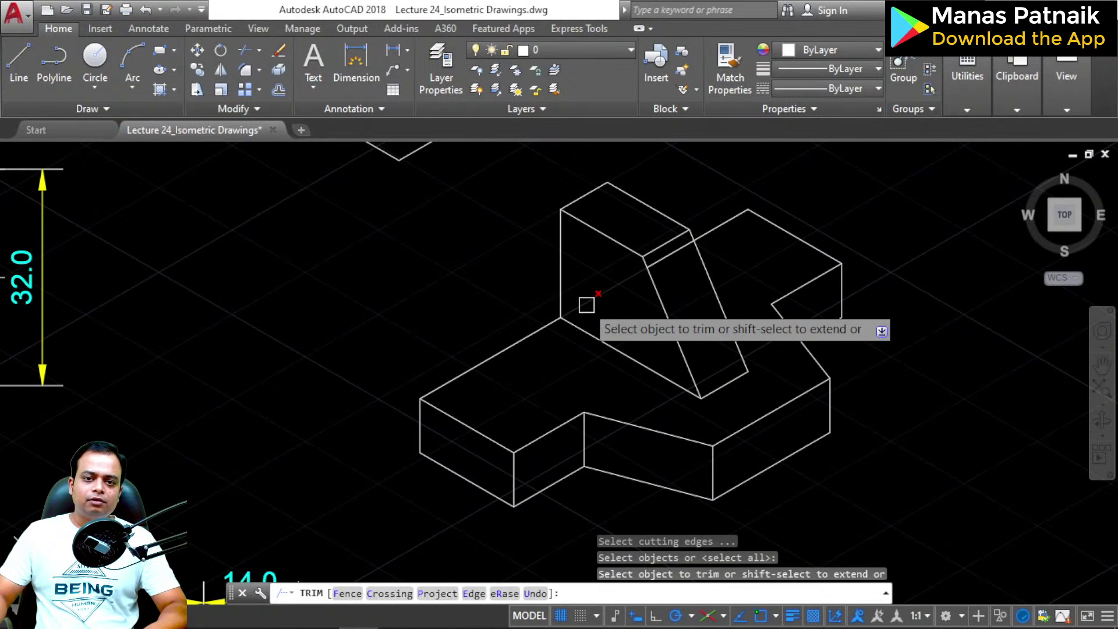
left_click(616, 286)
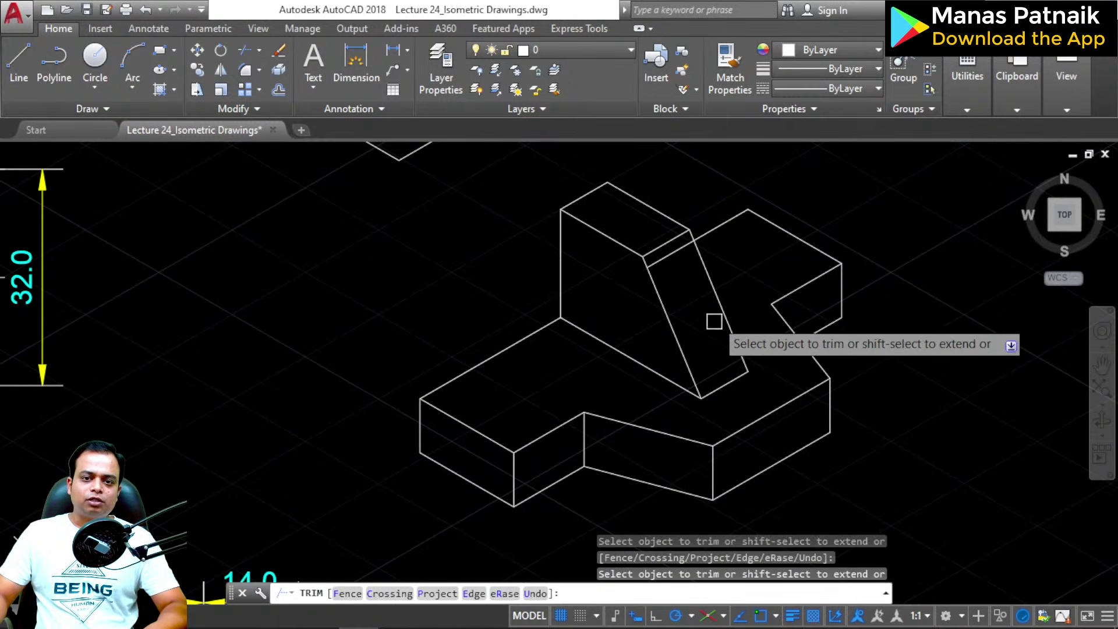
left_click(678, 258)
key("Escape")
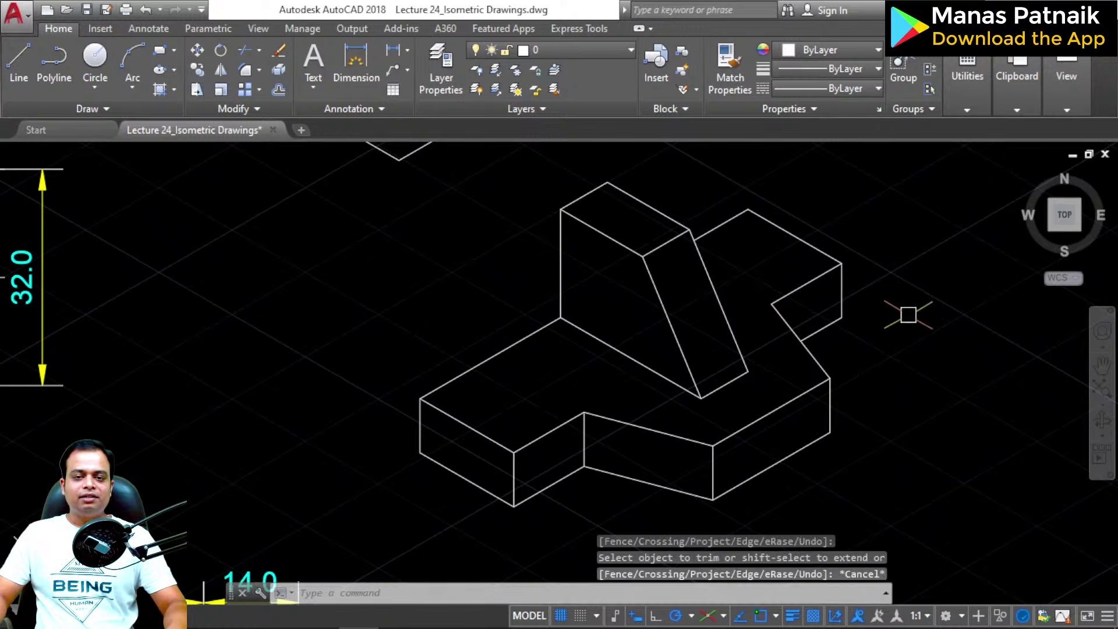
Step: Delete the leftover flat copy of the rib footprint lying beside the isometric bracket
scroll(908, 314, "down", 2)
scroll(642, 274, "down", 1)
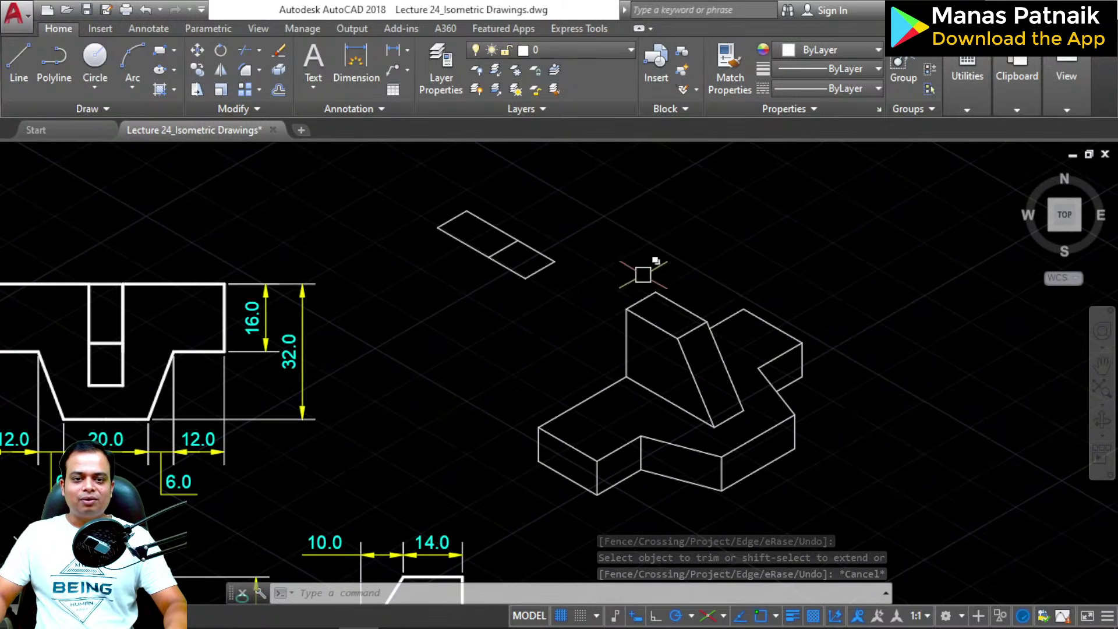
left_click(594, 175)
left_click(424, 297)
key("Delete")
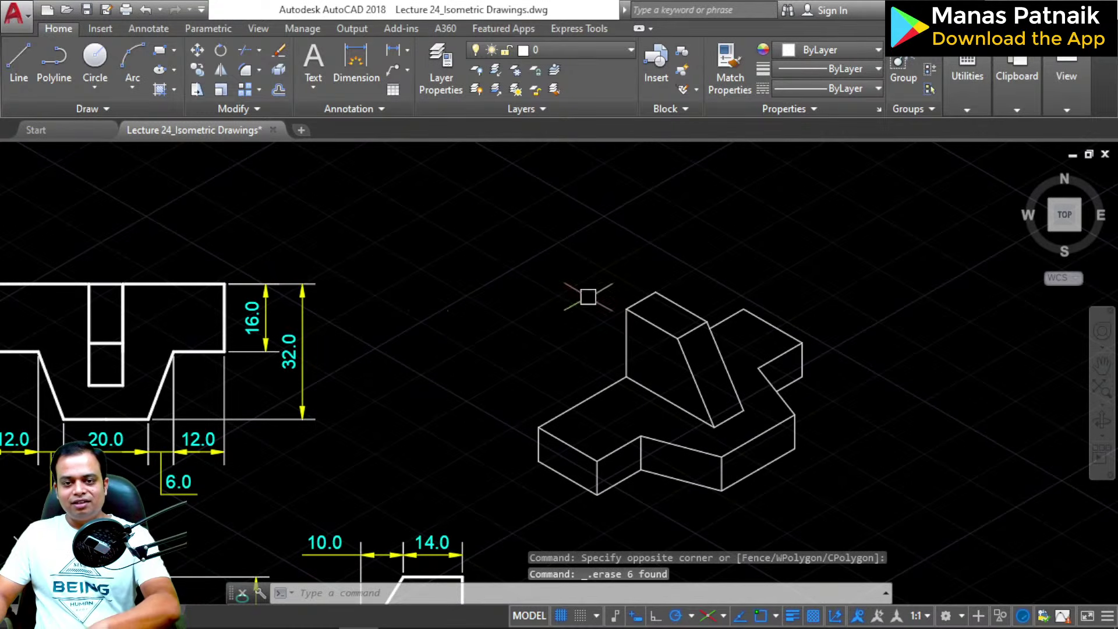
Step: Set all lines of the isometric bracket to Cyan with a 0.30 mm lineweight
left_click(875, 213)
left_click(493, 513)
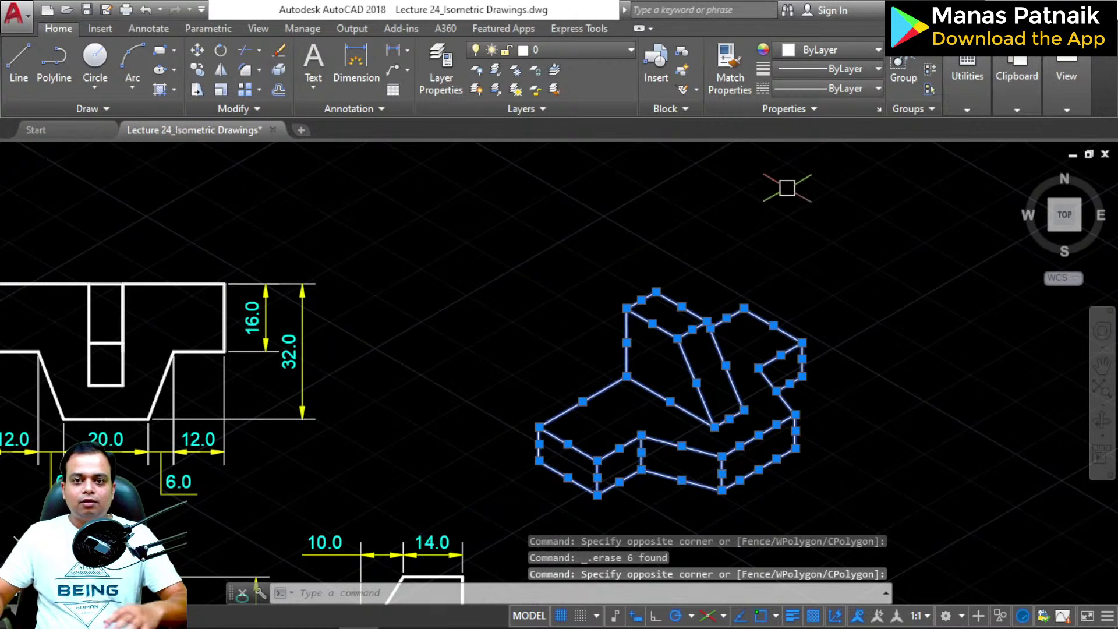
left_click(858, 54)
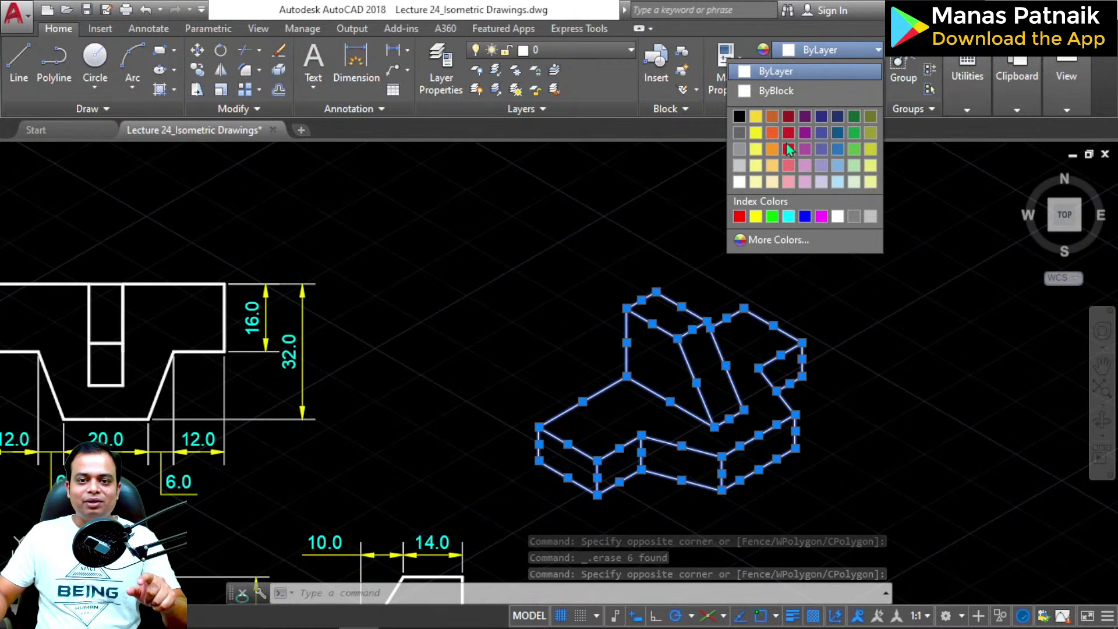
left_click(789, 221)
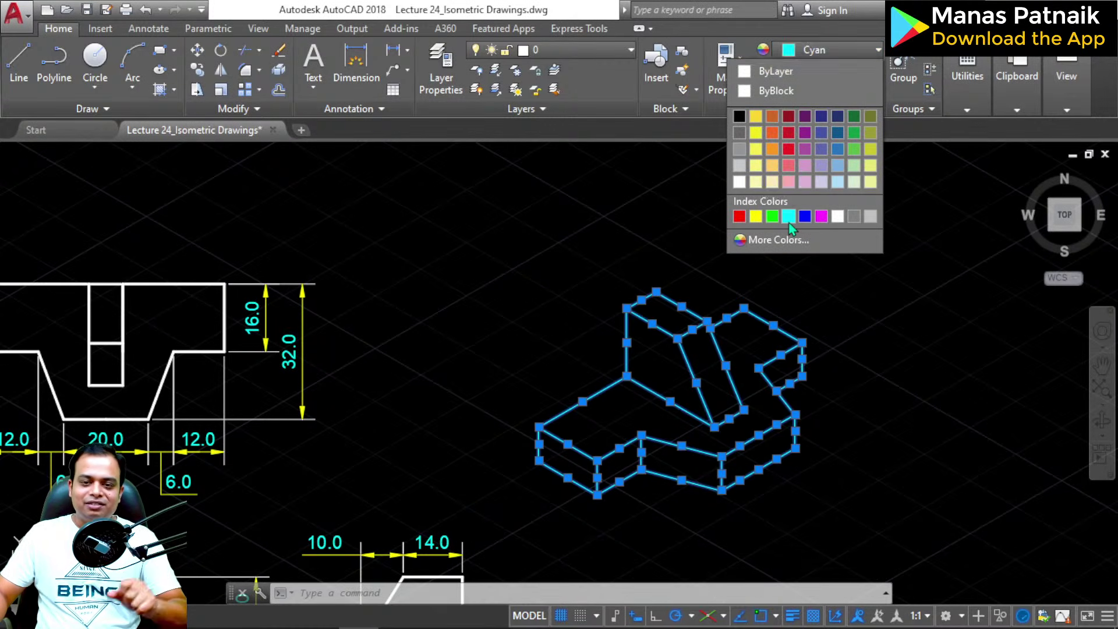
left_click(822, 72)
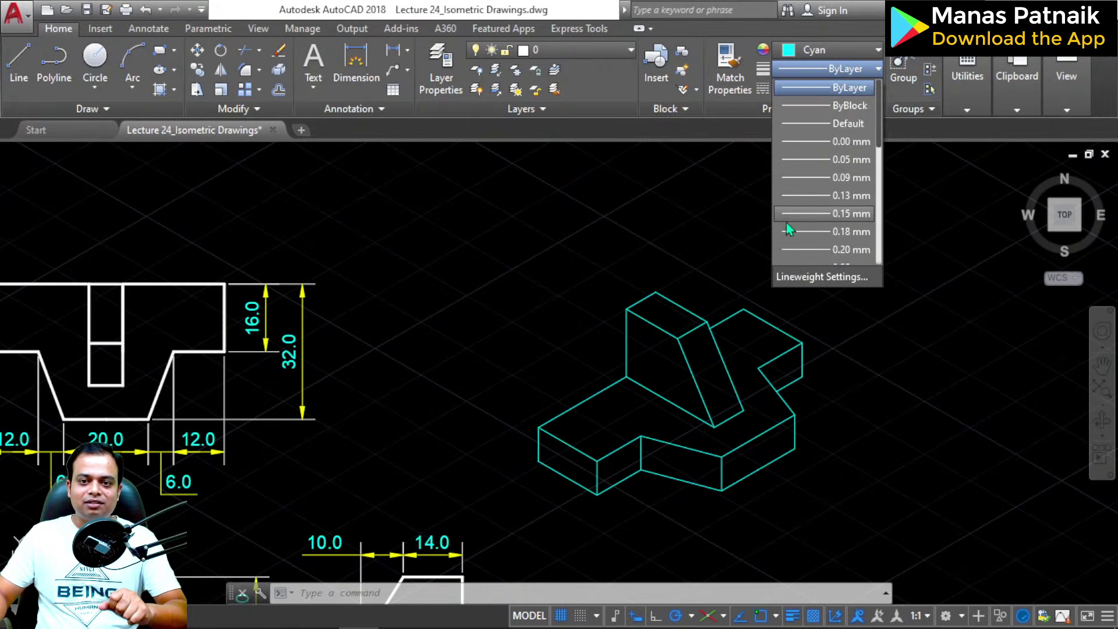
scroll(787, 225, "down", 1)
left_click(791, 237)
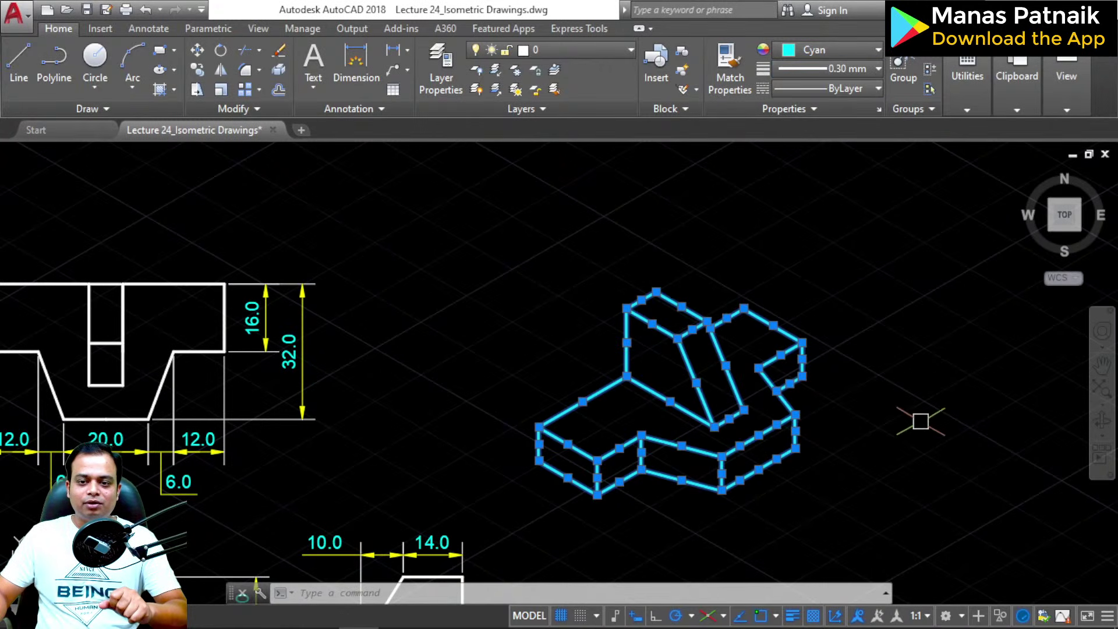
Step: Clear the selection and compare the drawing with lineweight display off and on, leaving it on with the three views in sight
left_click(793, 616)
key("Escape")
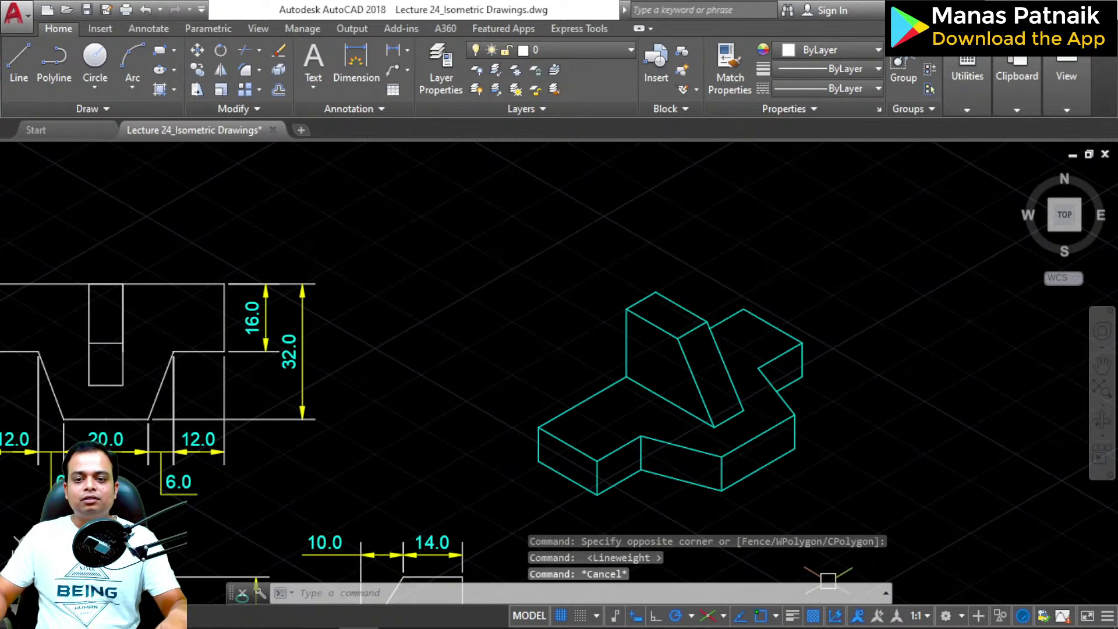
left_click(793, 616)
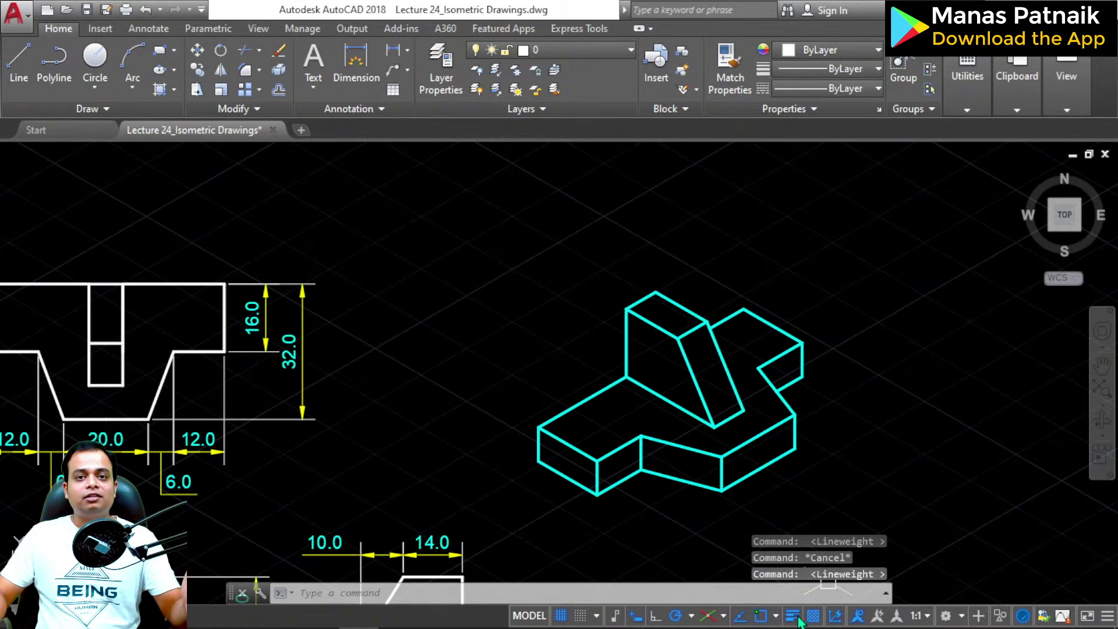
left_click(793, 616)
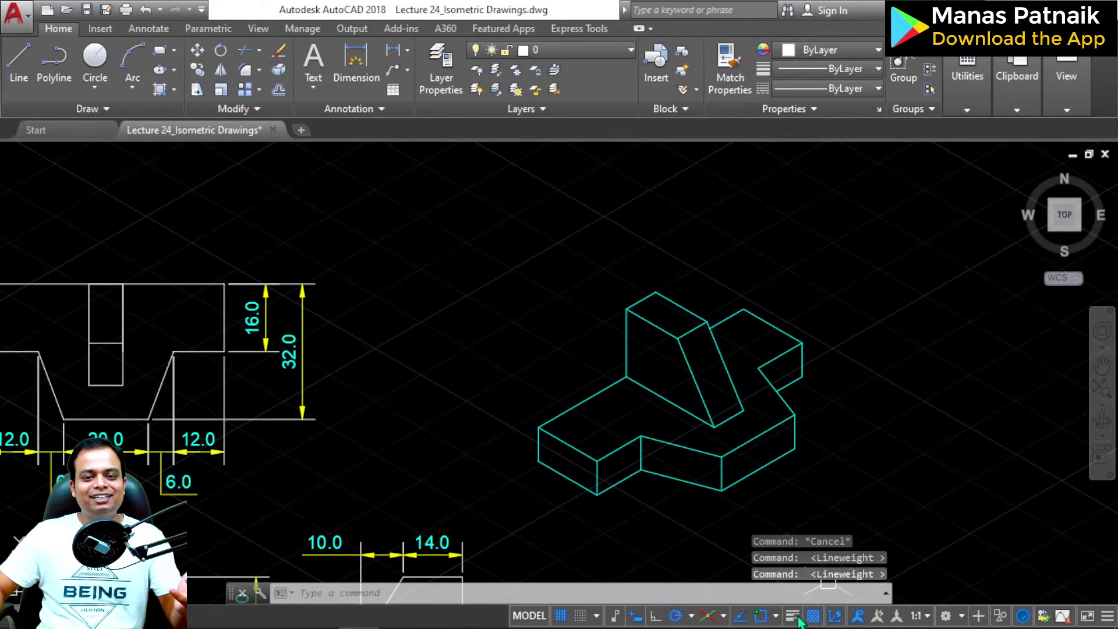
left_click(798, 619)
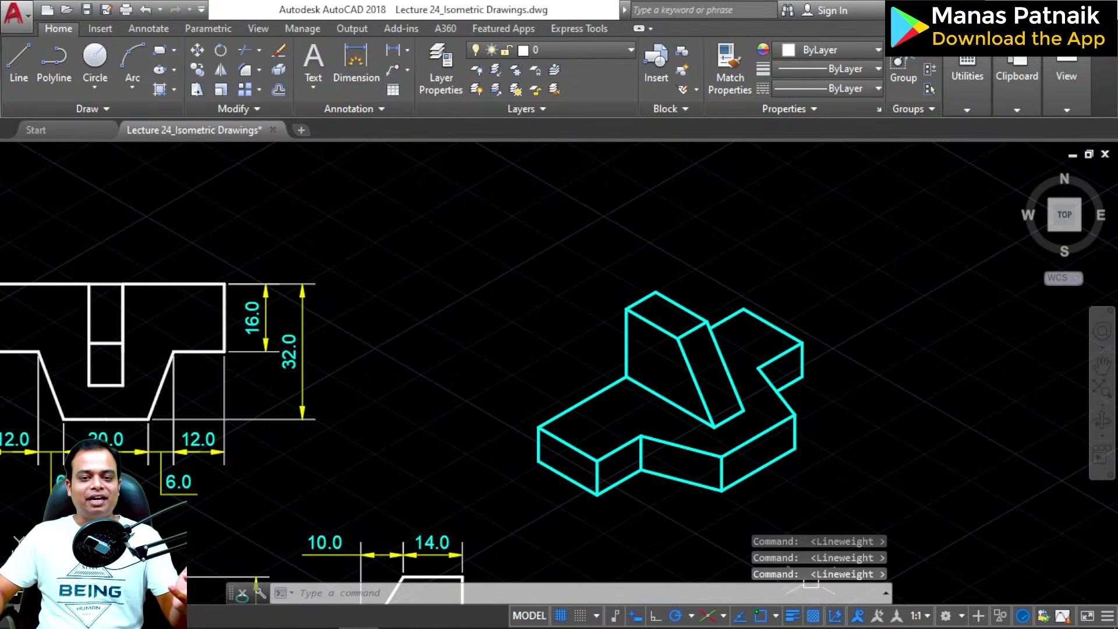
mouse_move(885, 448)
middle_mouse_down()
mouse_move(967, 326)
mouse_move(981, 350)
middle_mouse_up()
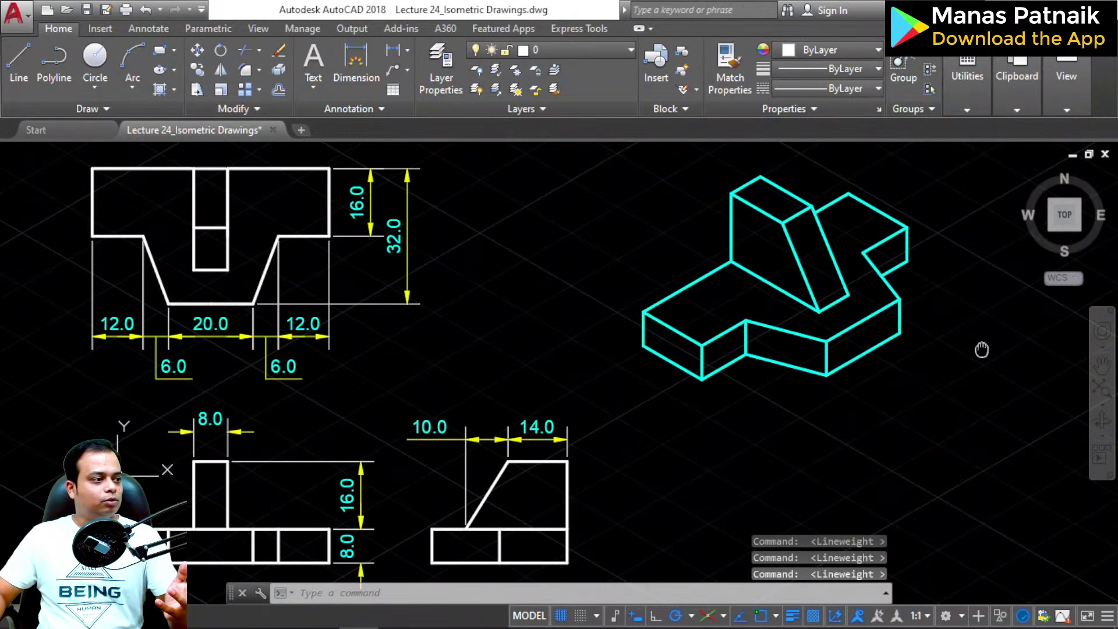